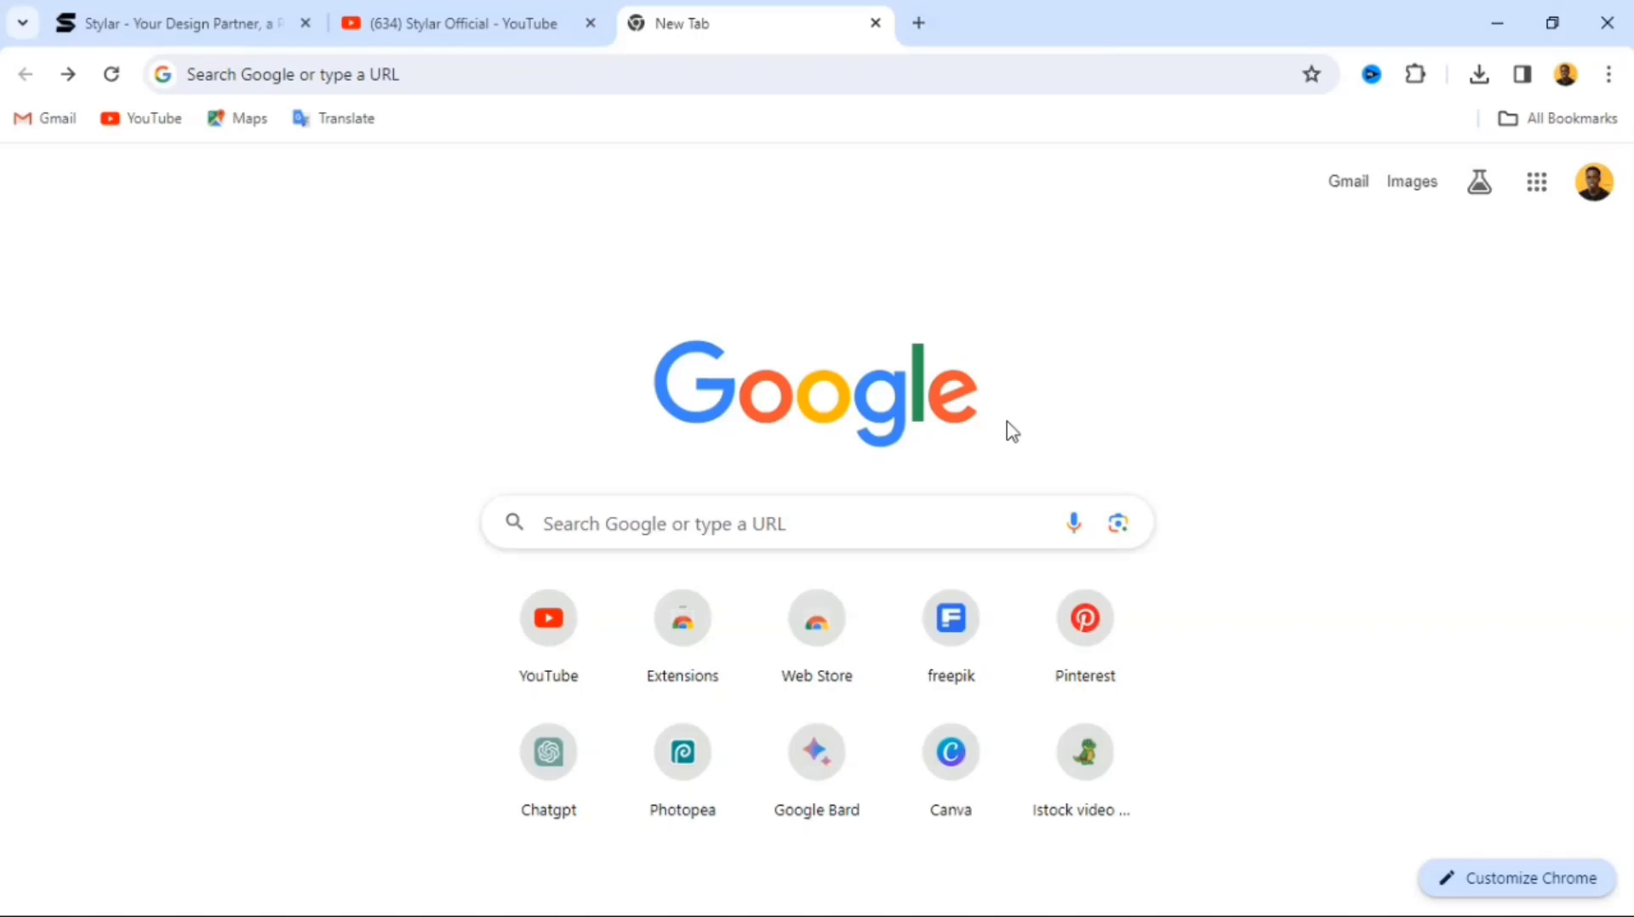
# - Search Google for "stylar ai" and open the official stylar.ai website from the results
pyautogui.click(755, 525)
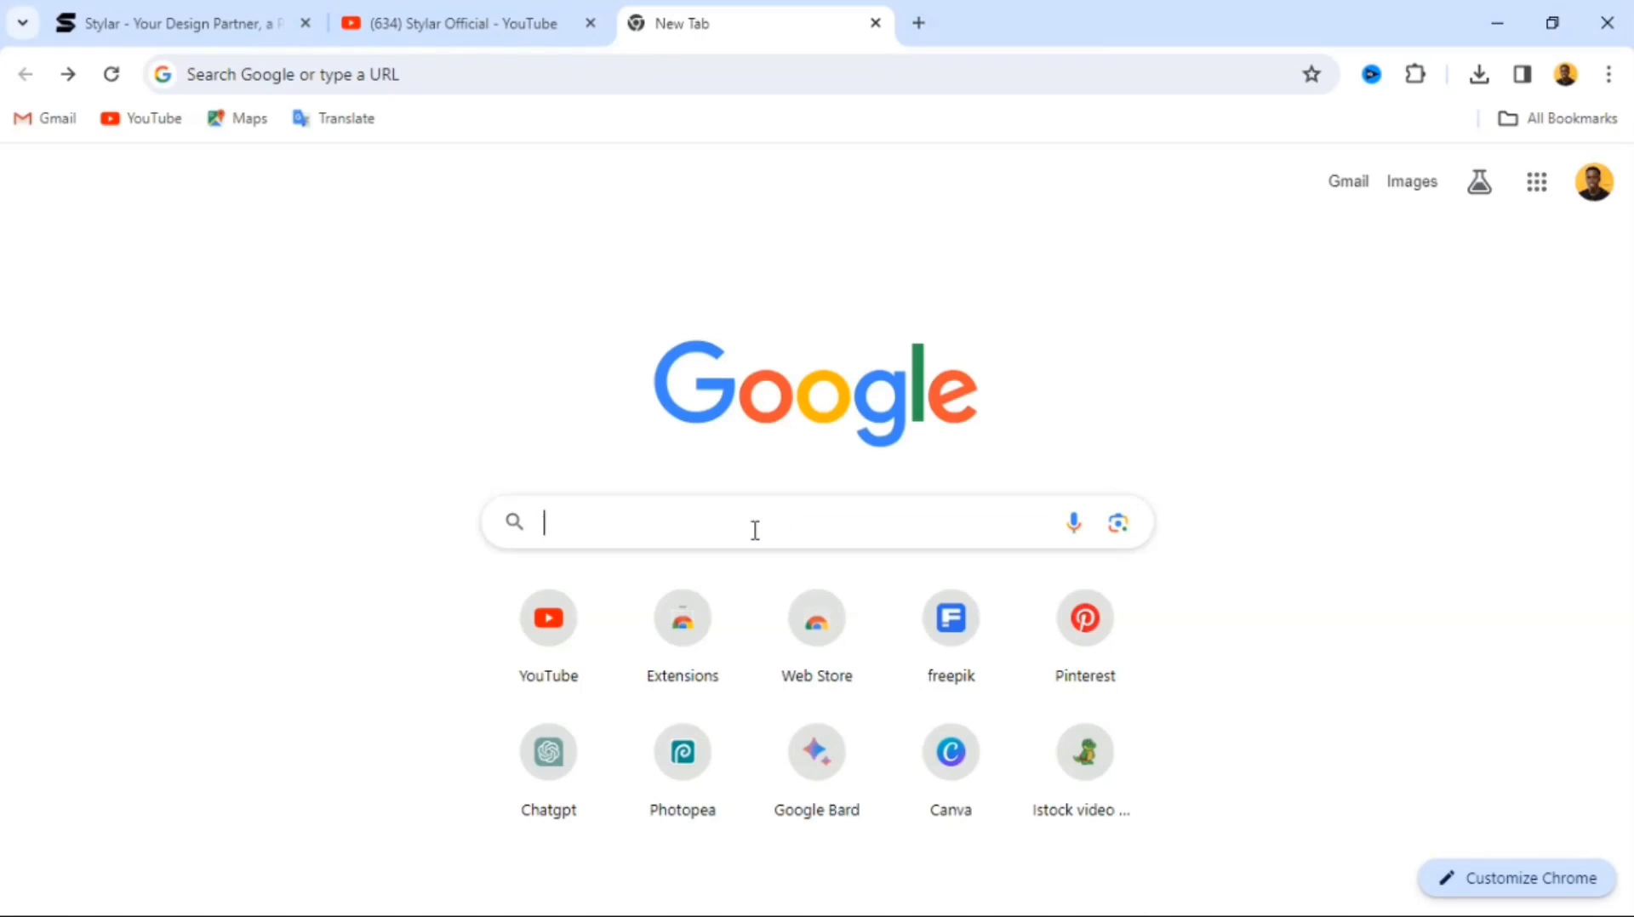
pyautogui.write('stylar ')
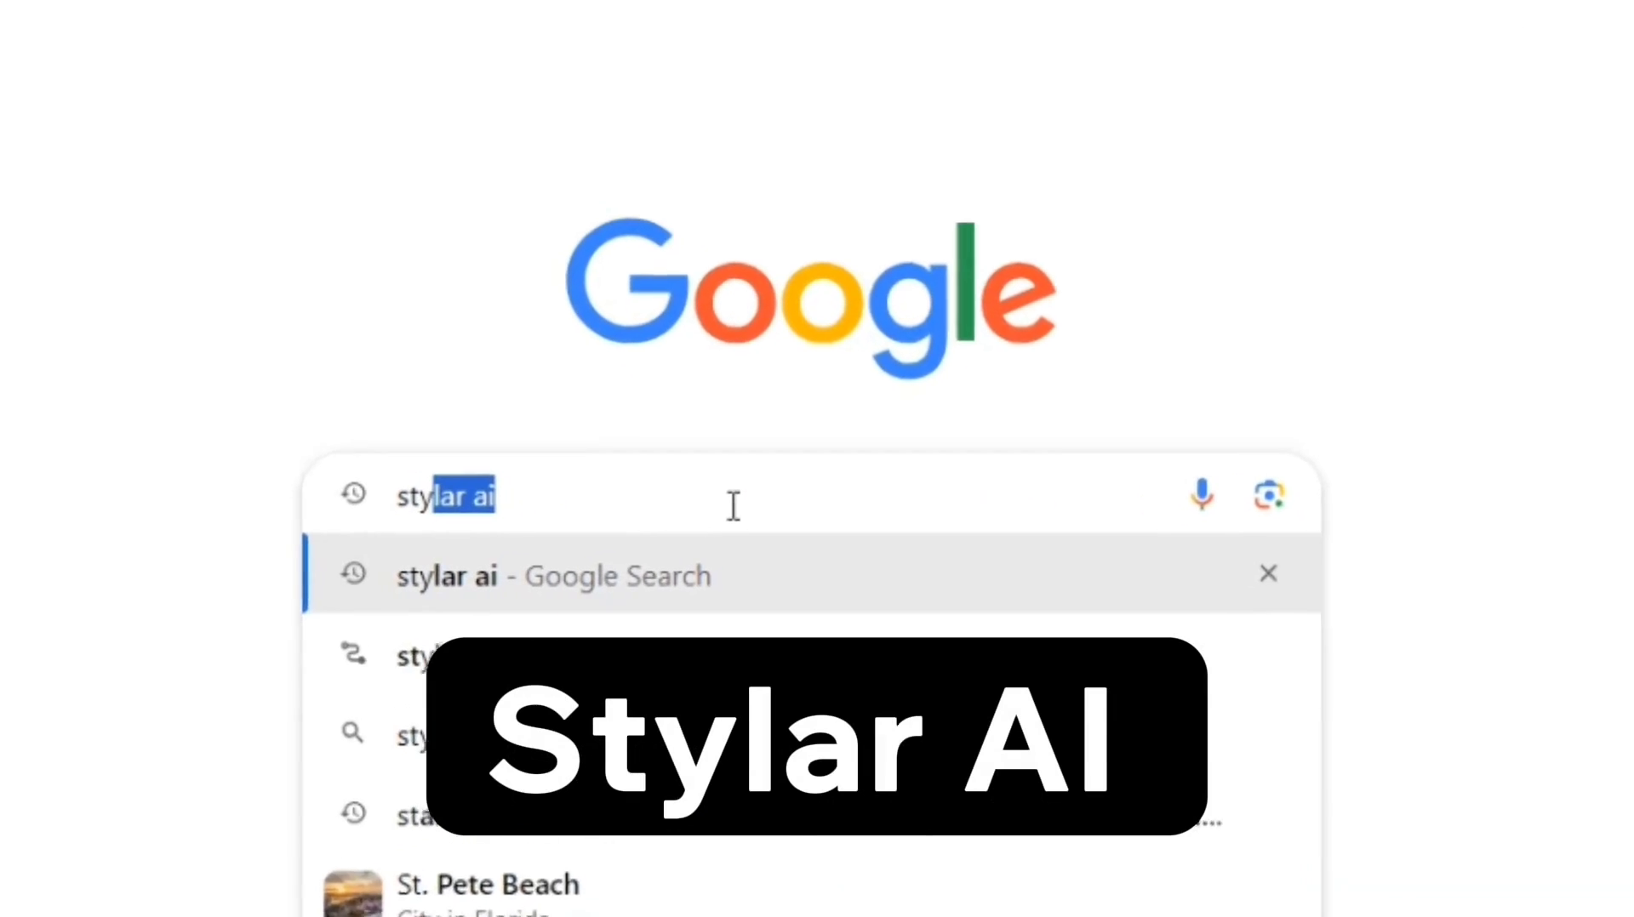
pyautogui.write('ai')
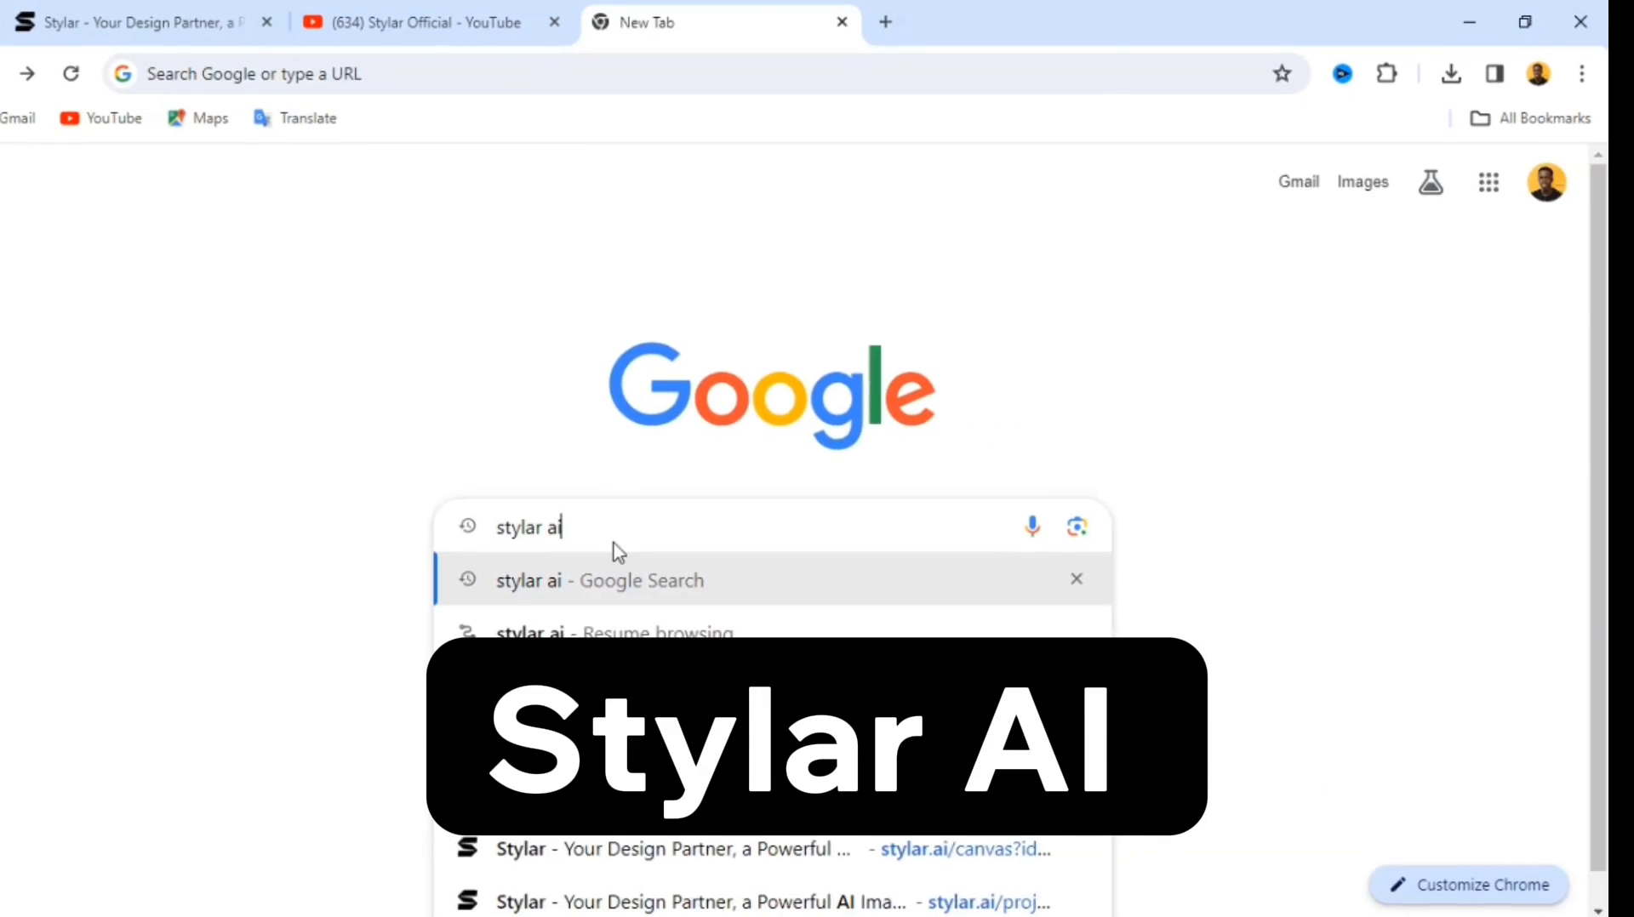
pyautogui.press('Return')
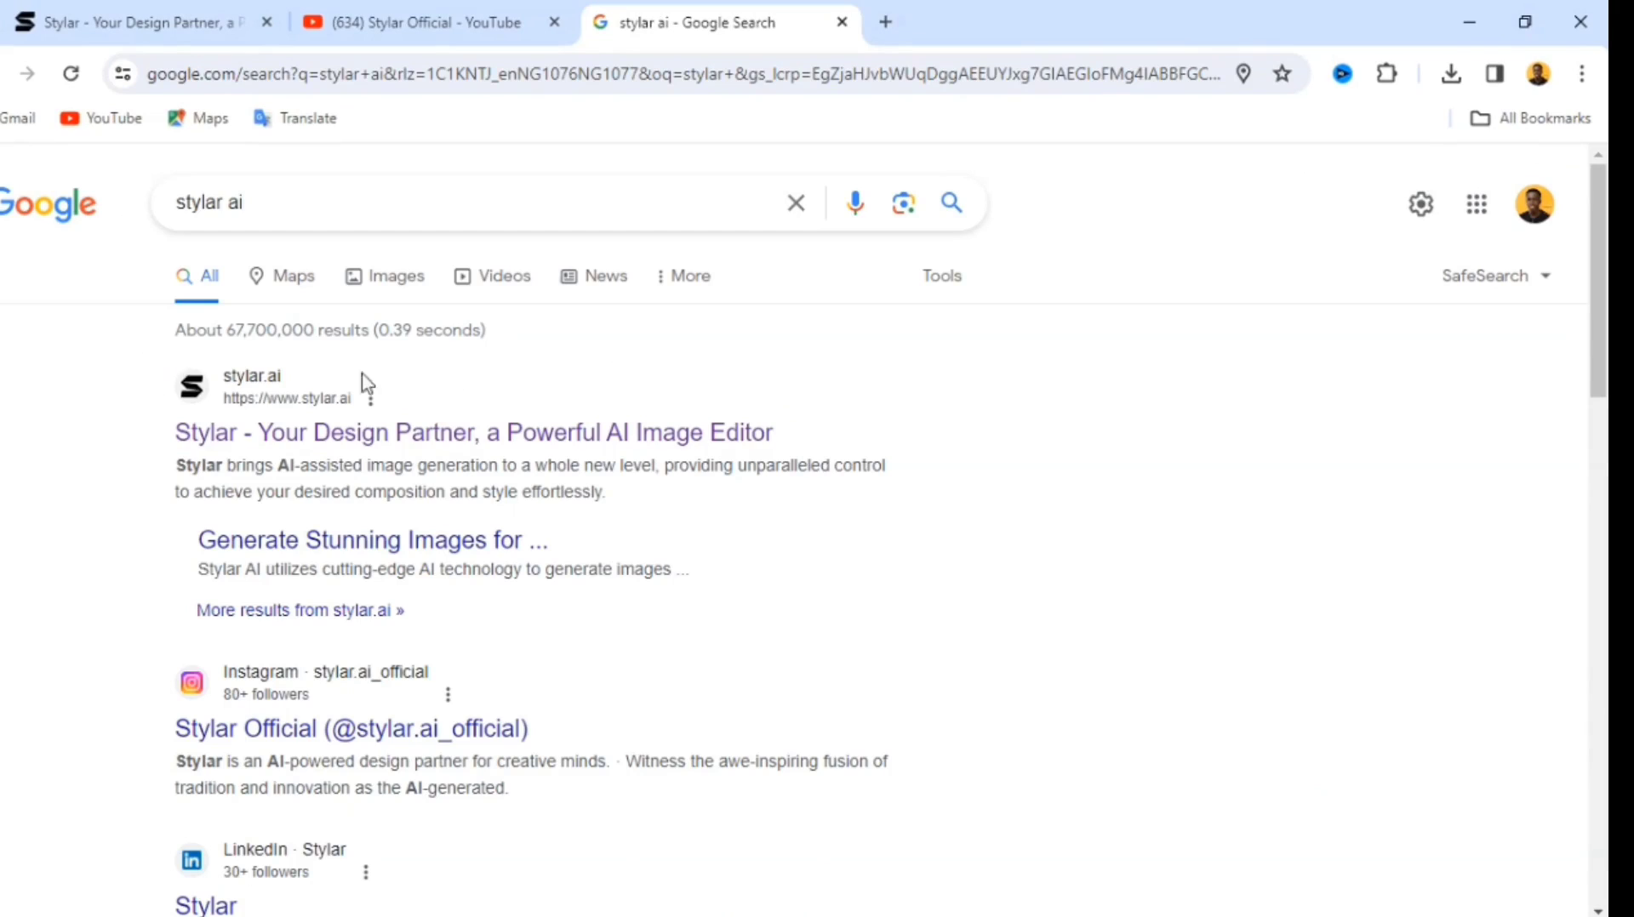
pyautogui.click(313, 451)
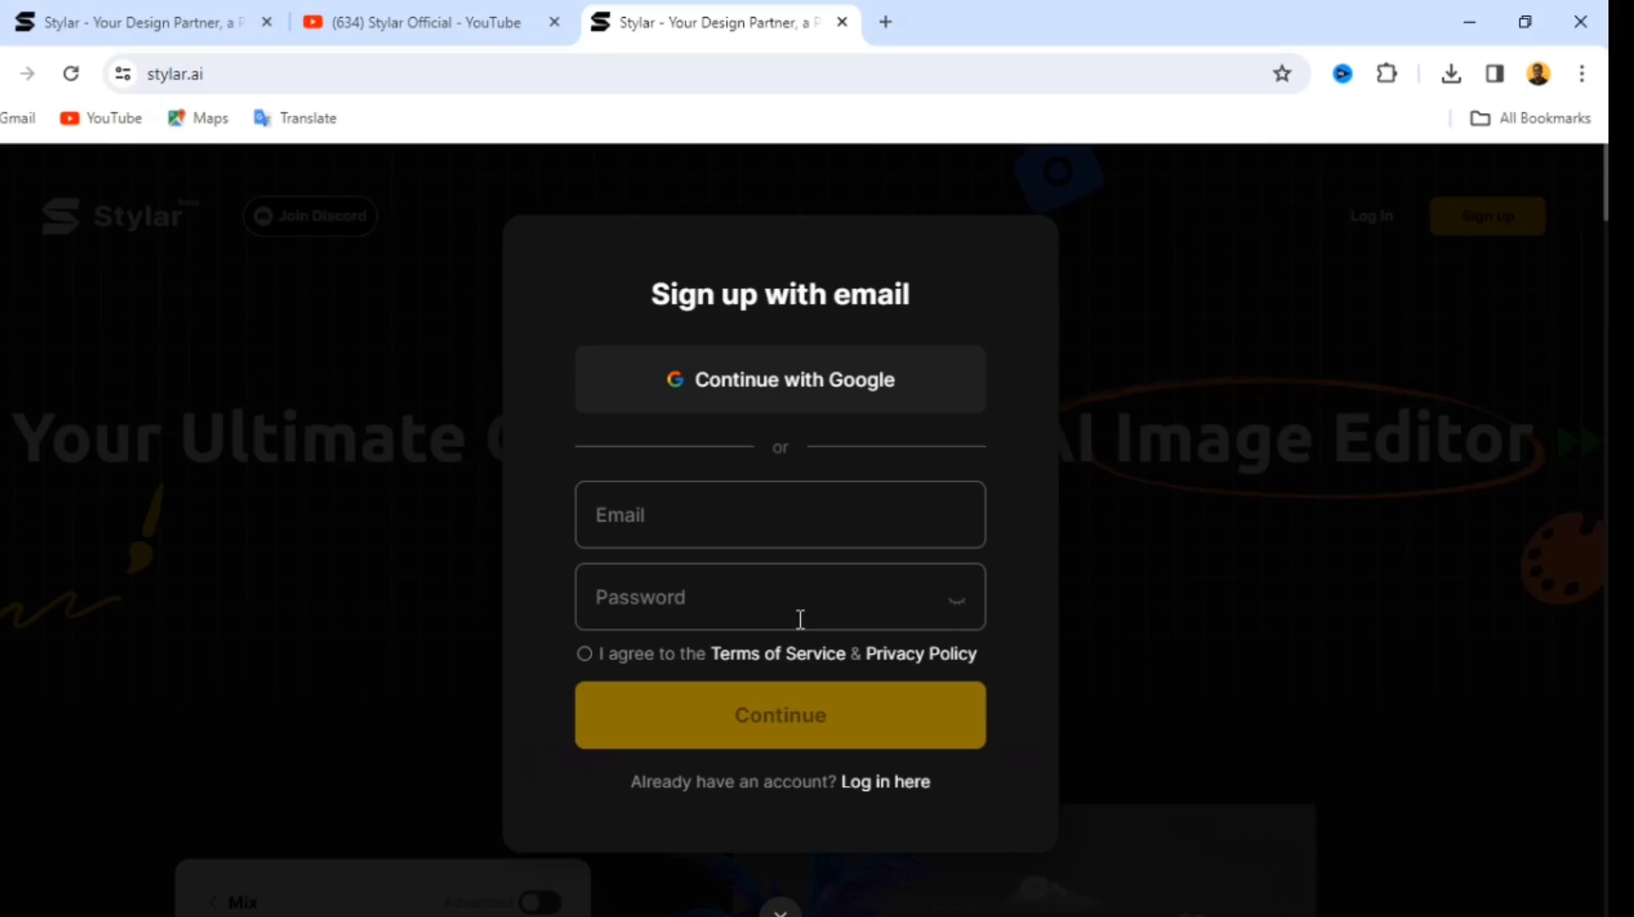
# - Sign in to Stylar by continuing with one of the listed Google accounts
pyautogui.click(799, 624)
pyautogui.click(584, 655)
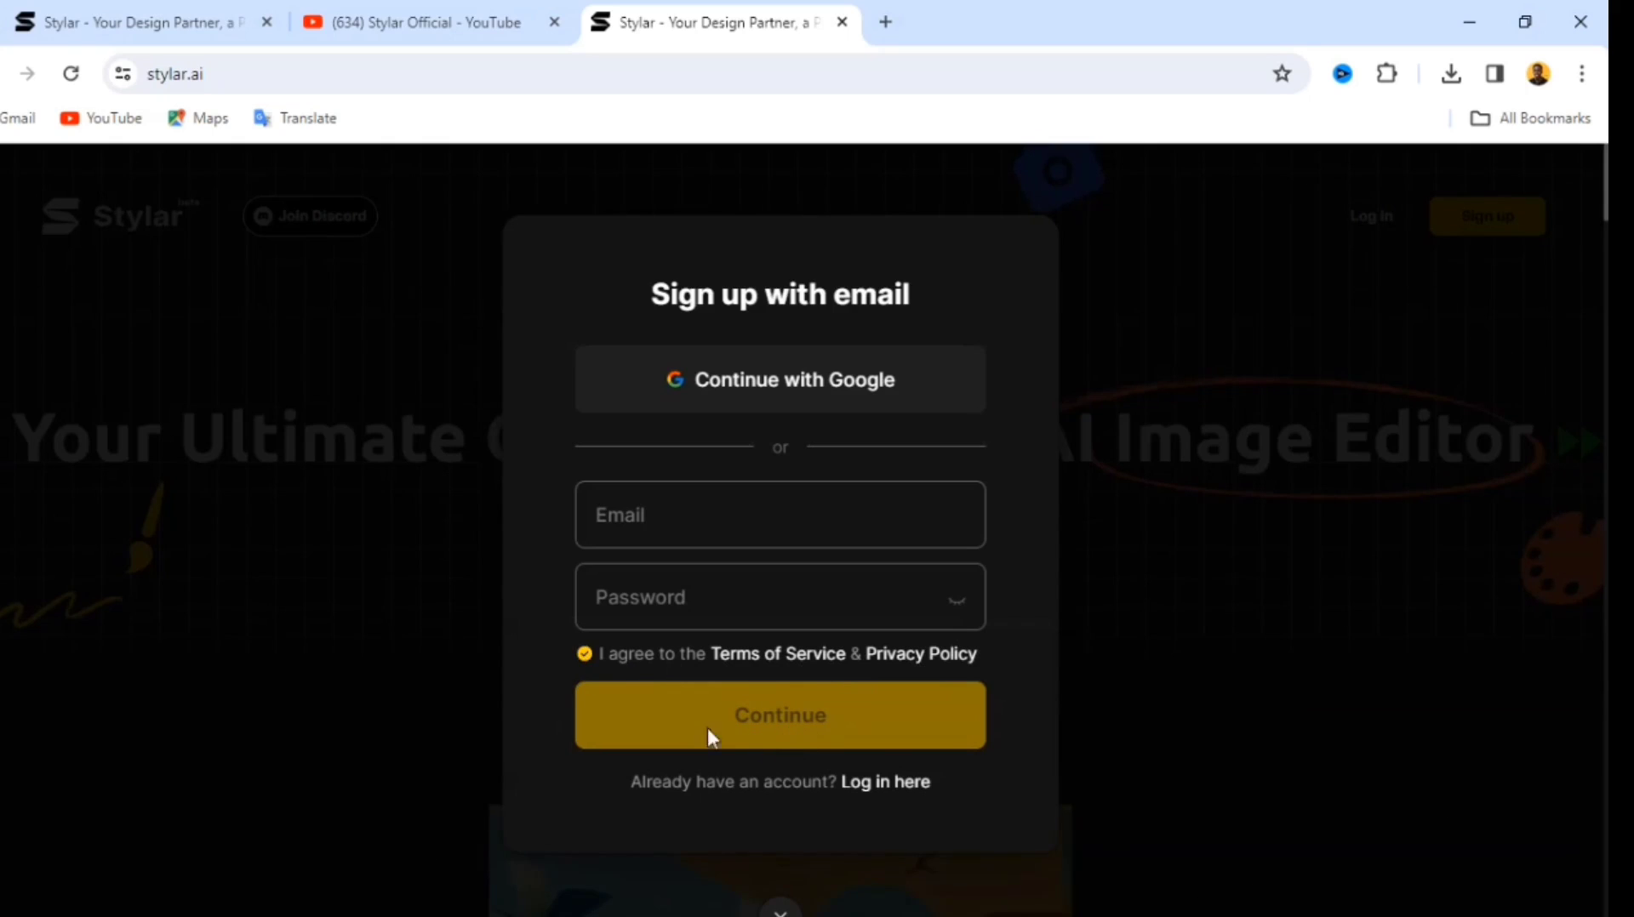
pyautogui.click(586, 657)
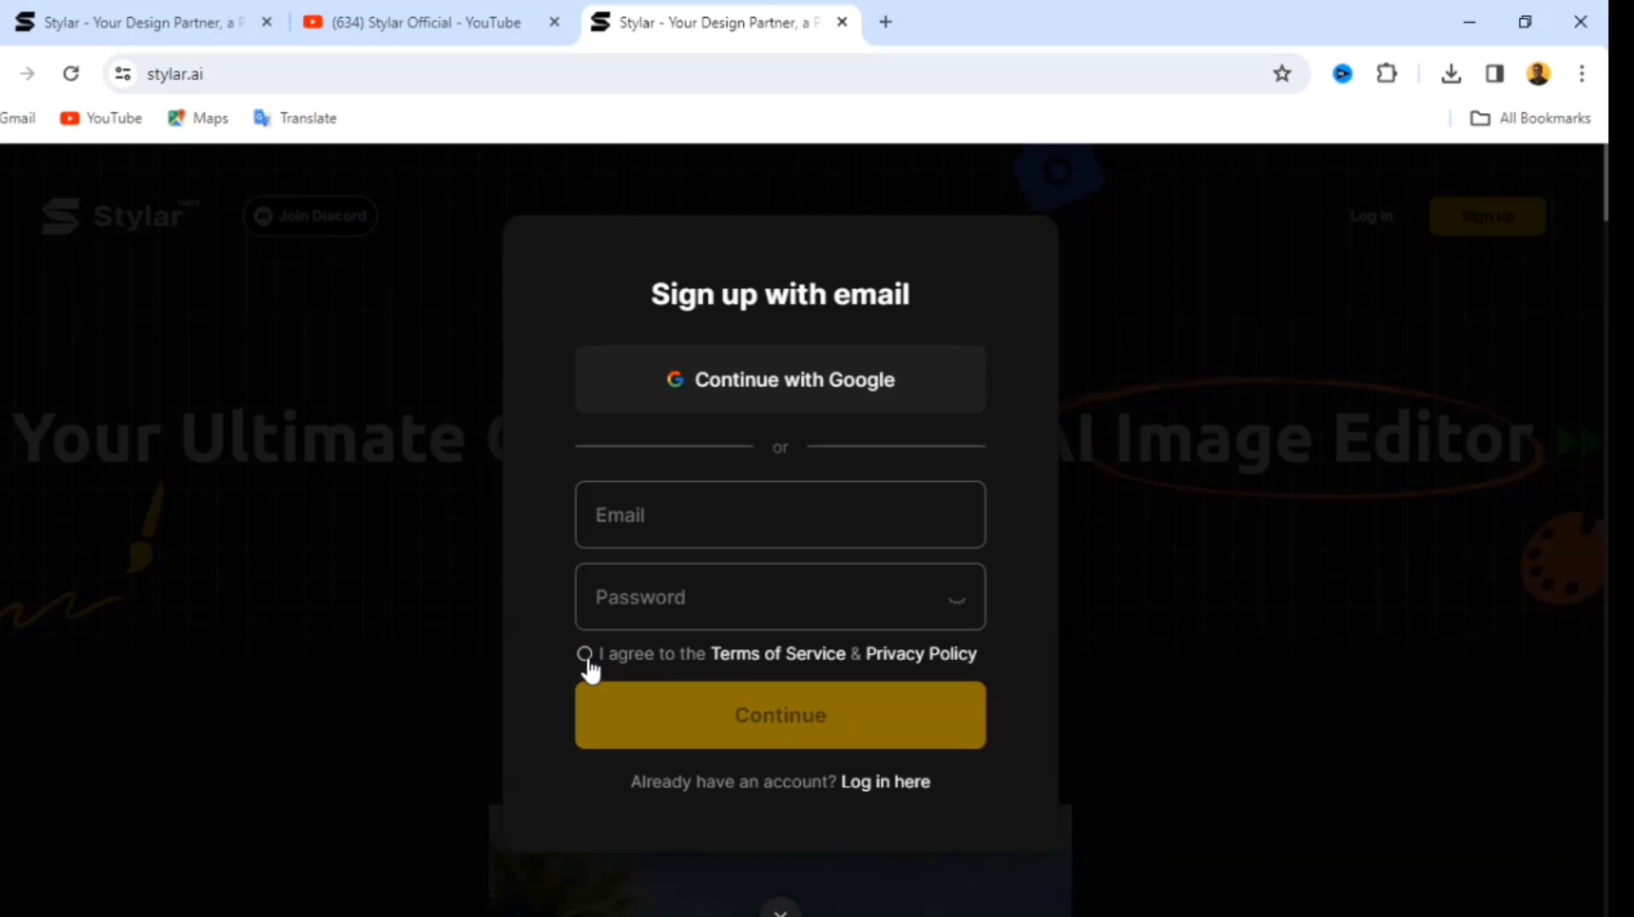
pyautogui.click(780, 385)
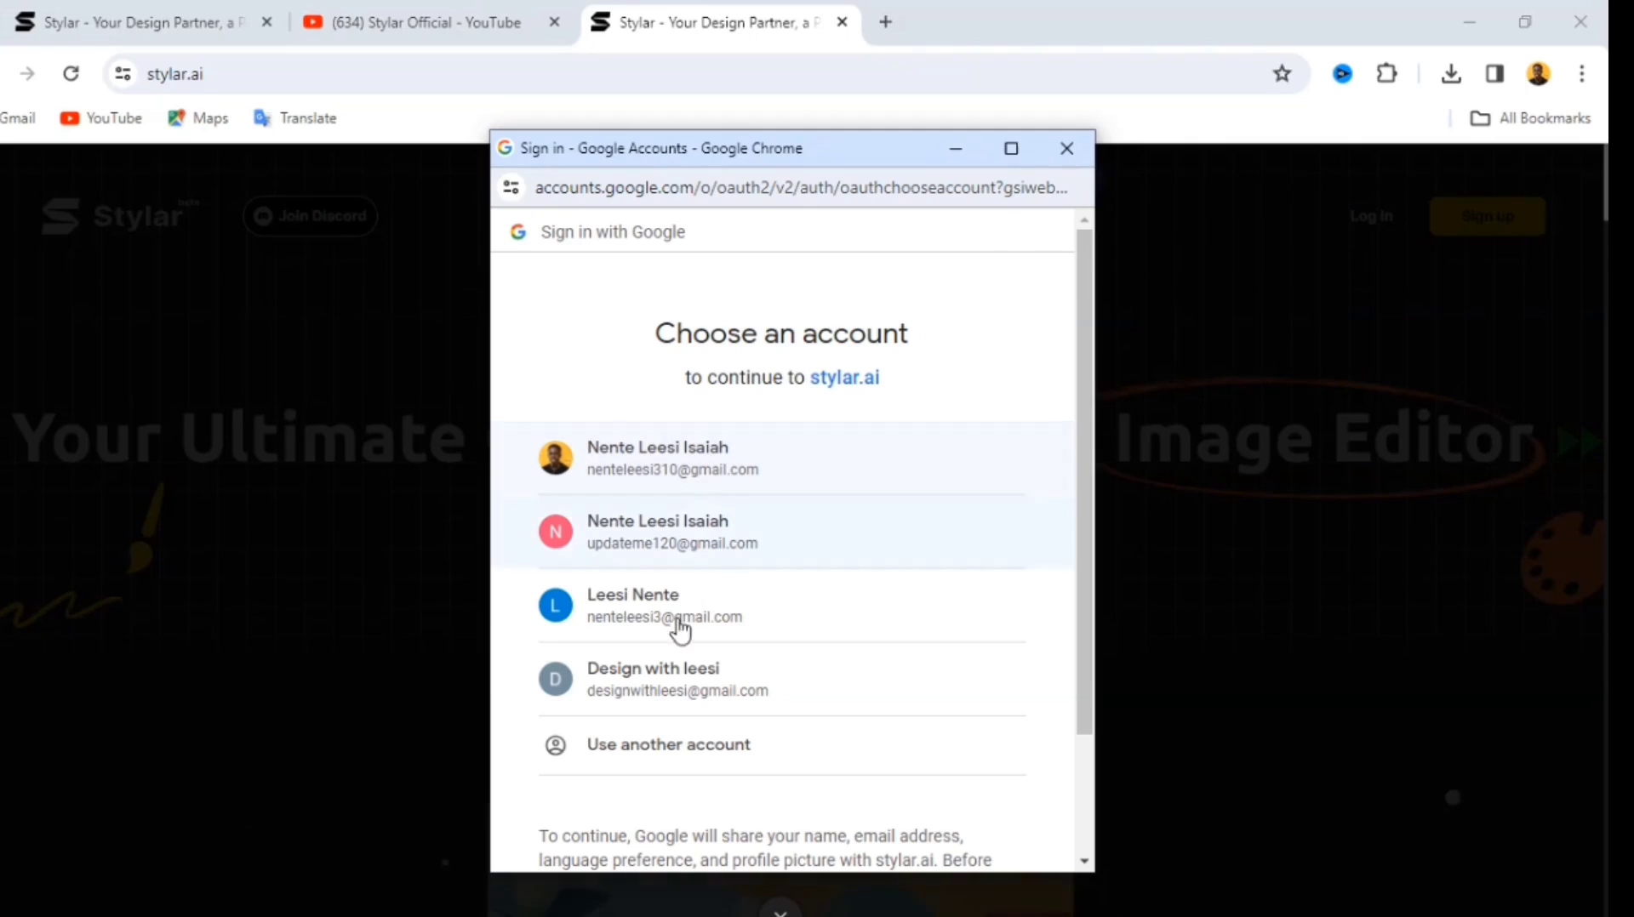
pyautogui.click(672, 618)
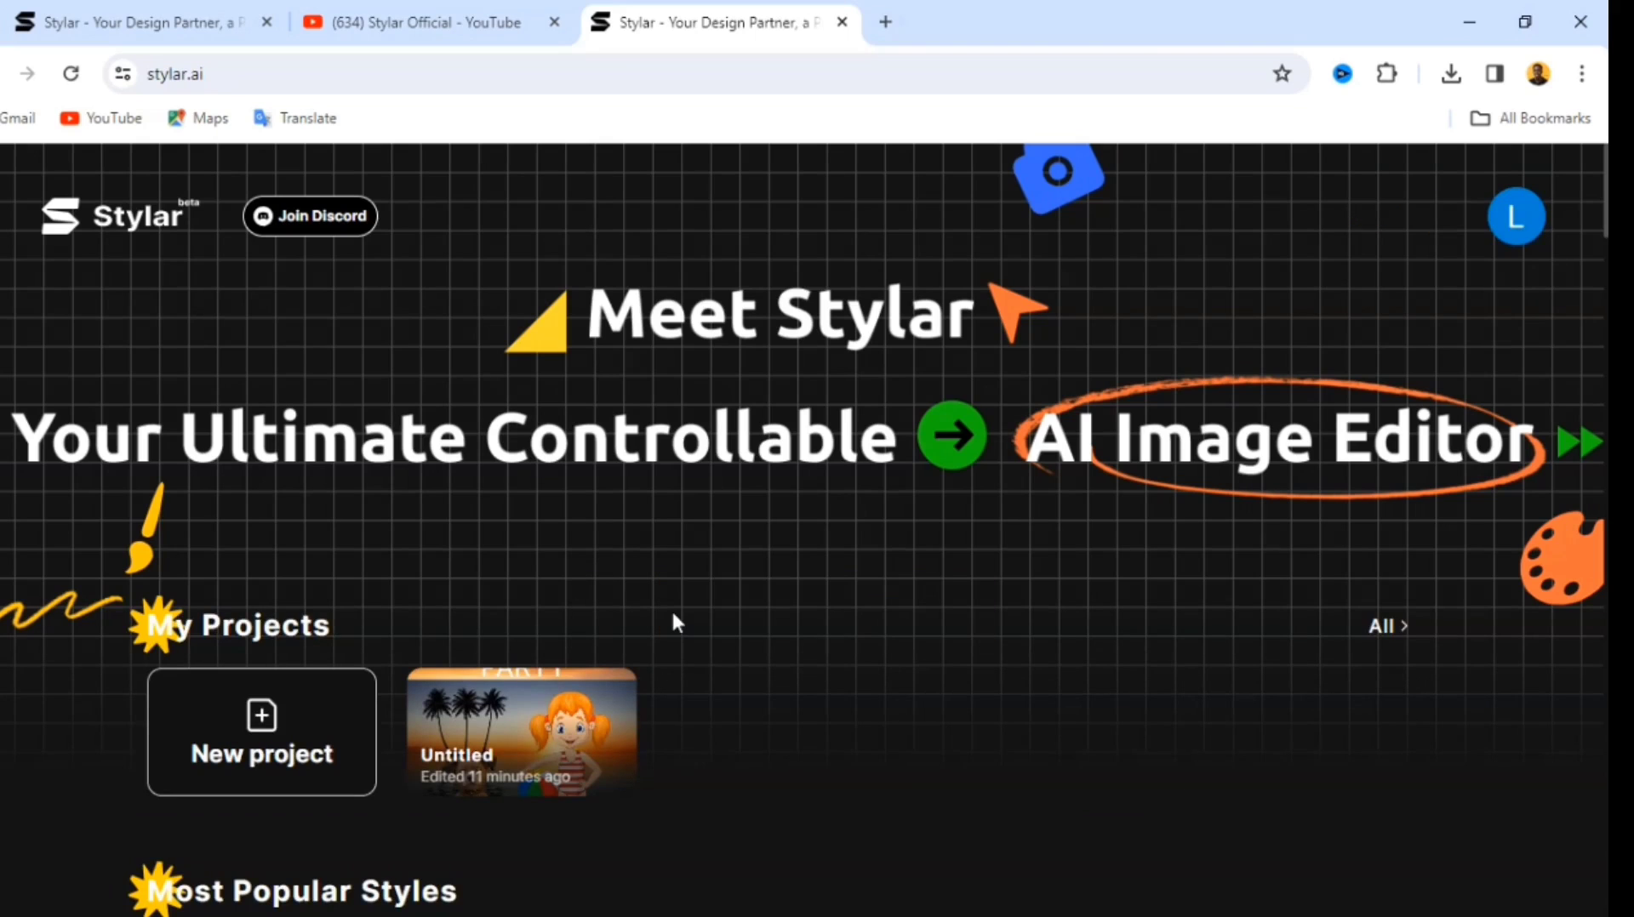
# - Browse the Most Popular Styles gallery on the home page to examine the available image styles
pyautogui.scroll(-6, 510, 553)
pyautogui.scroll(1, 244, 420)
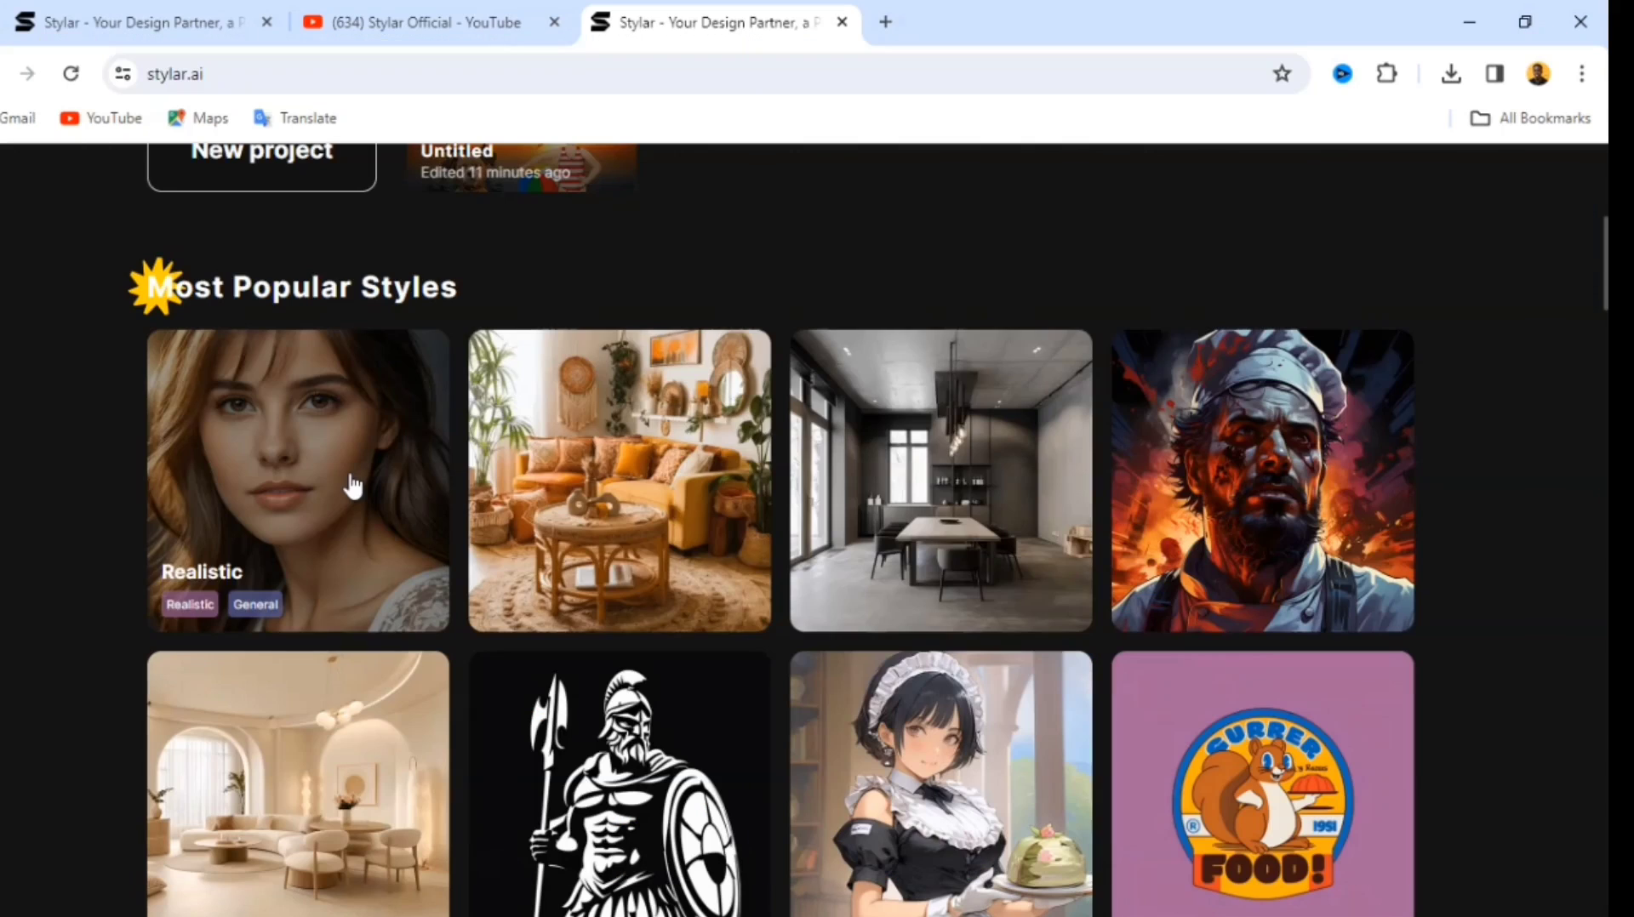
pyautogui.scroll(-12, 553, 511)
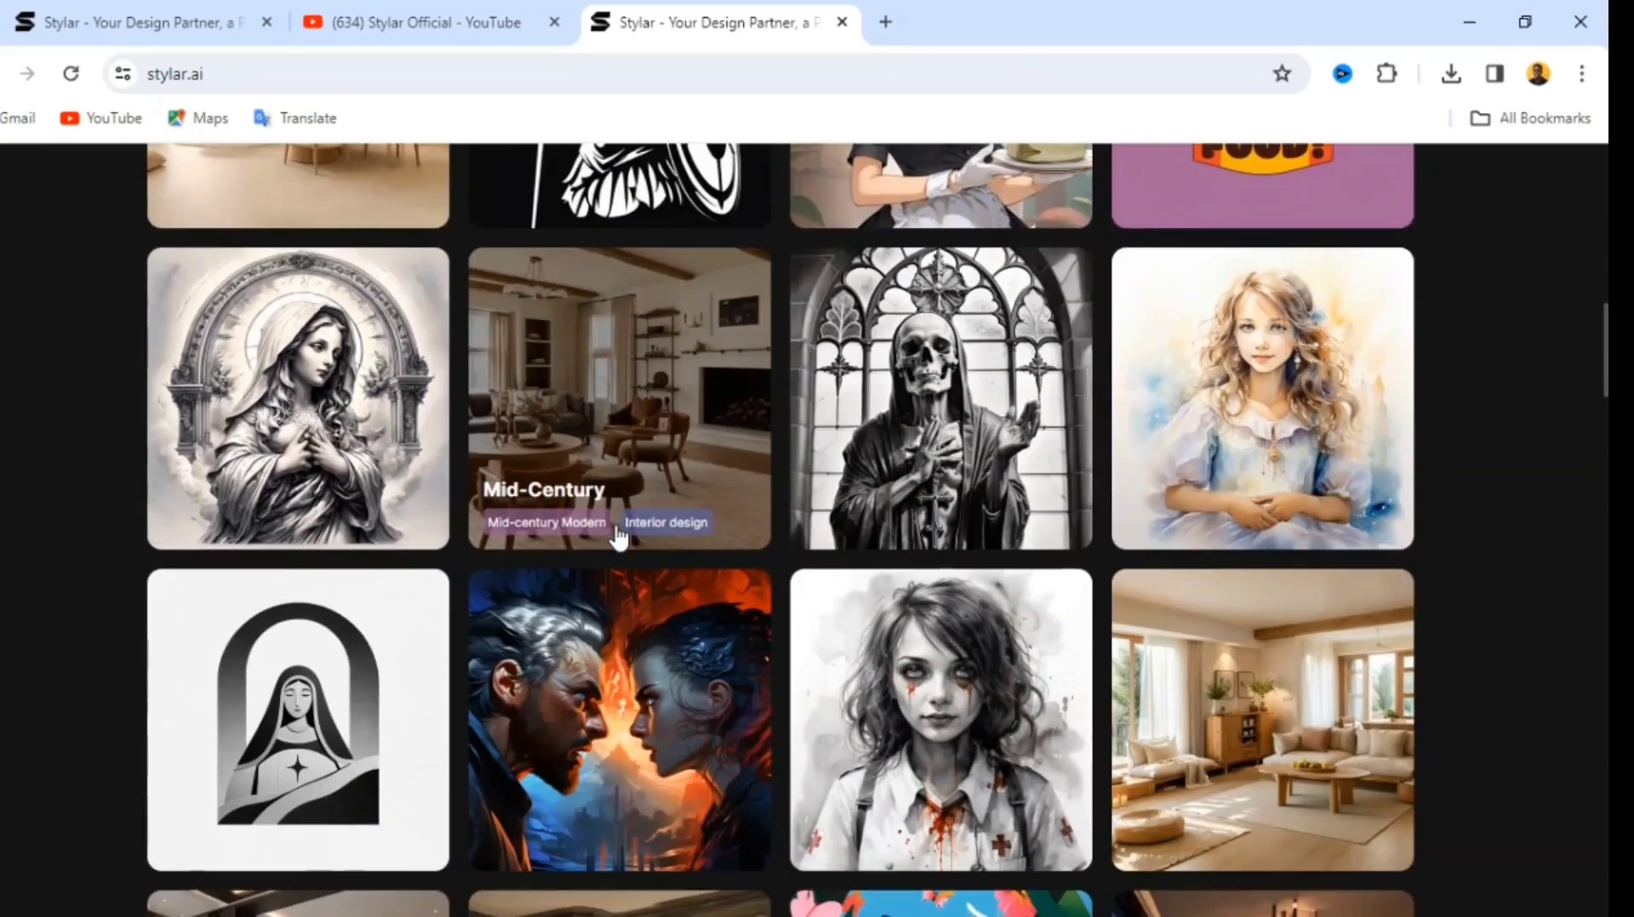
pyautogui.scroll(-4, 622, 544)
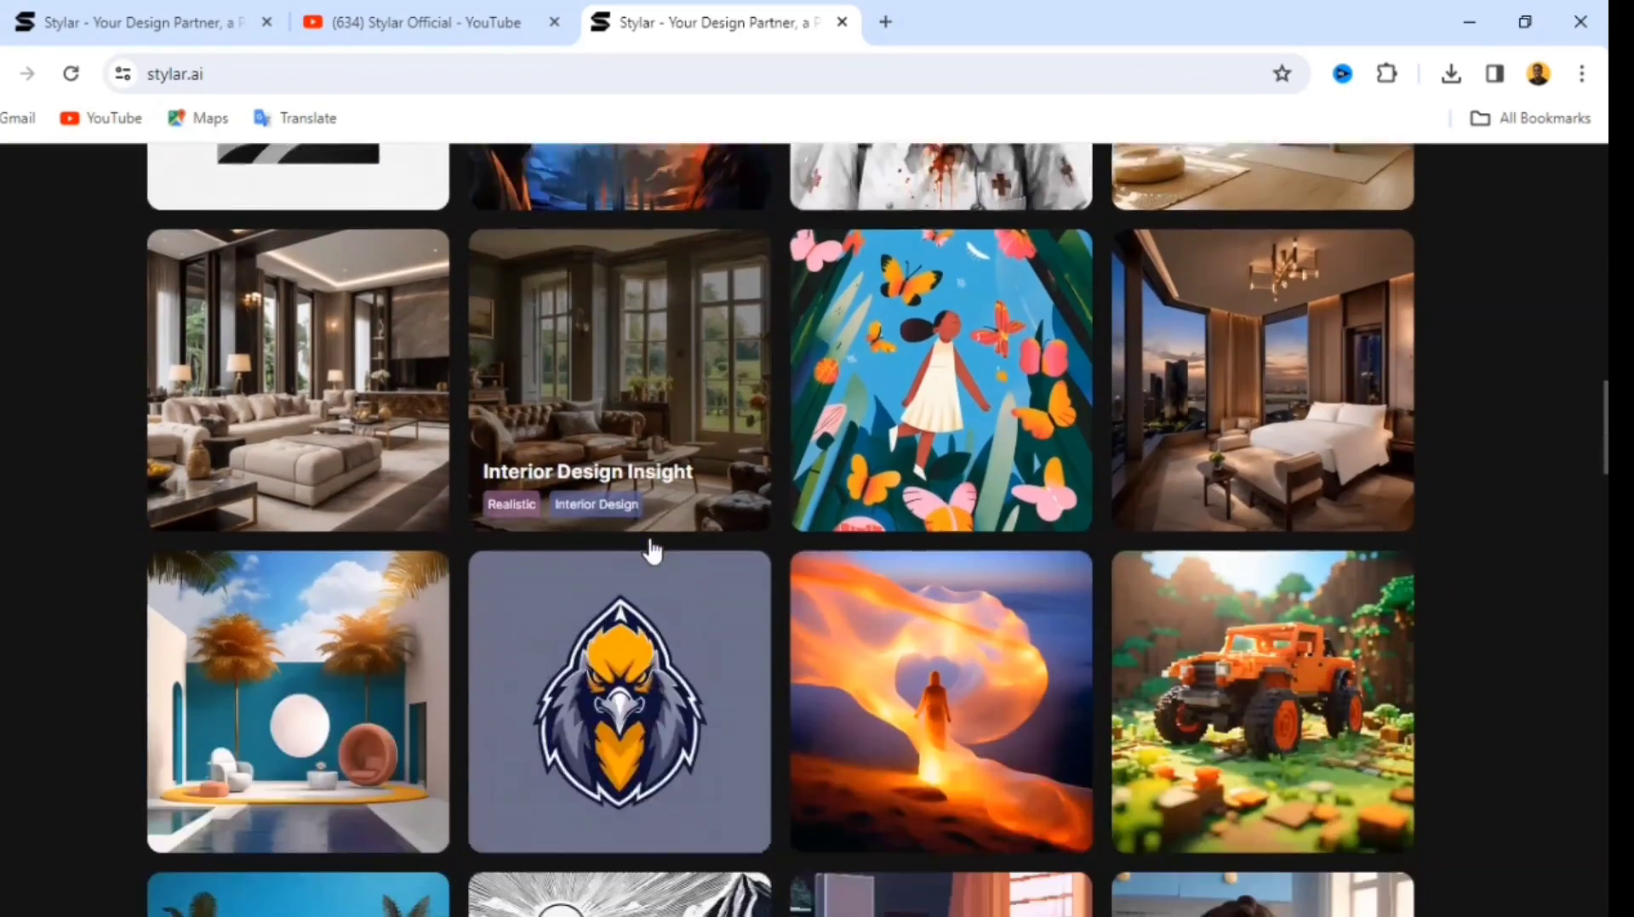
pyautogui.scroll(-9, 626, 557)
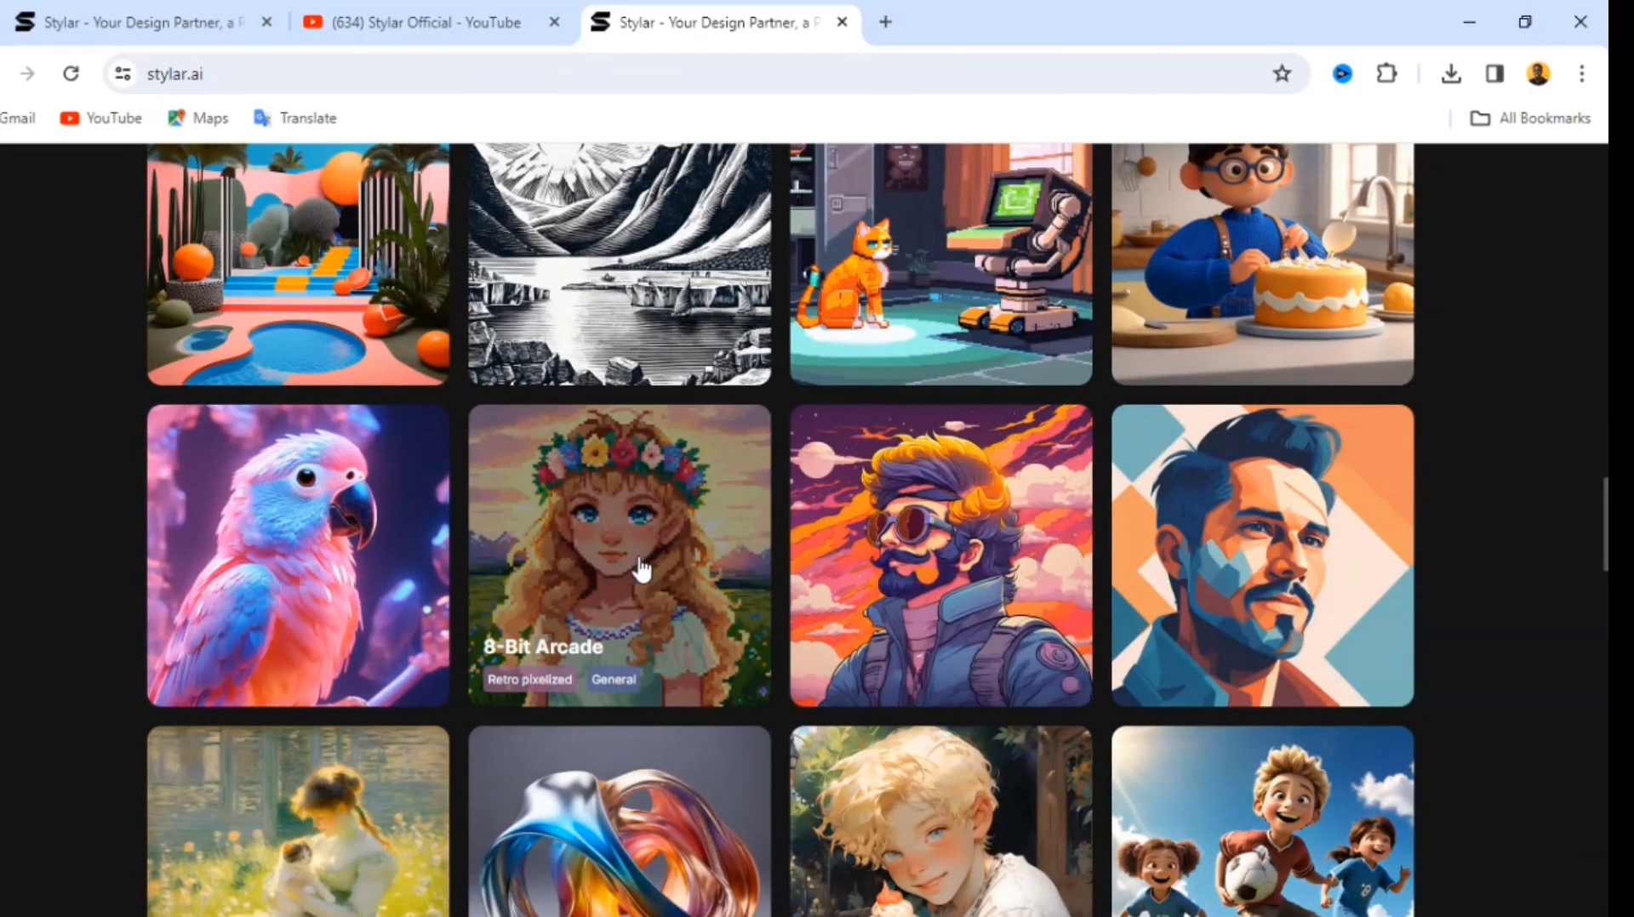
pyautogui.scroll(-10, 643, 569)
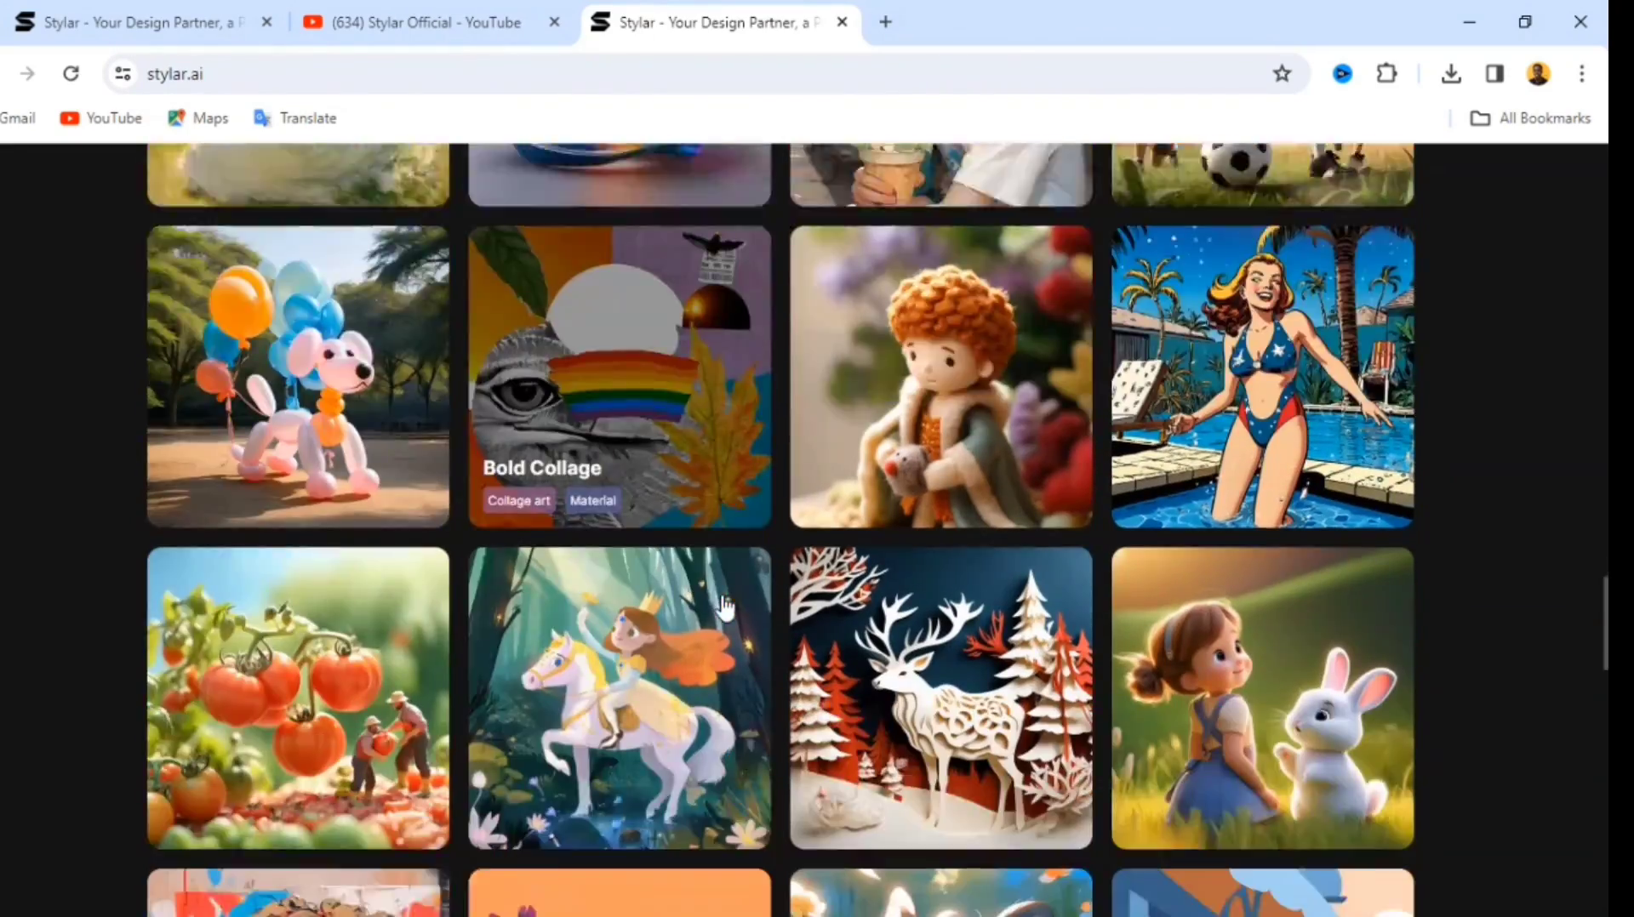
pyautogui.scroll(-10, 723, 606)
# - Create a new project from the My Projects section of the home page
pyautogui.press('Home')
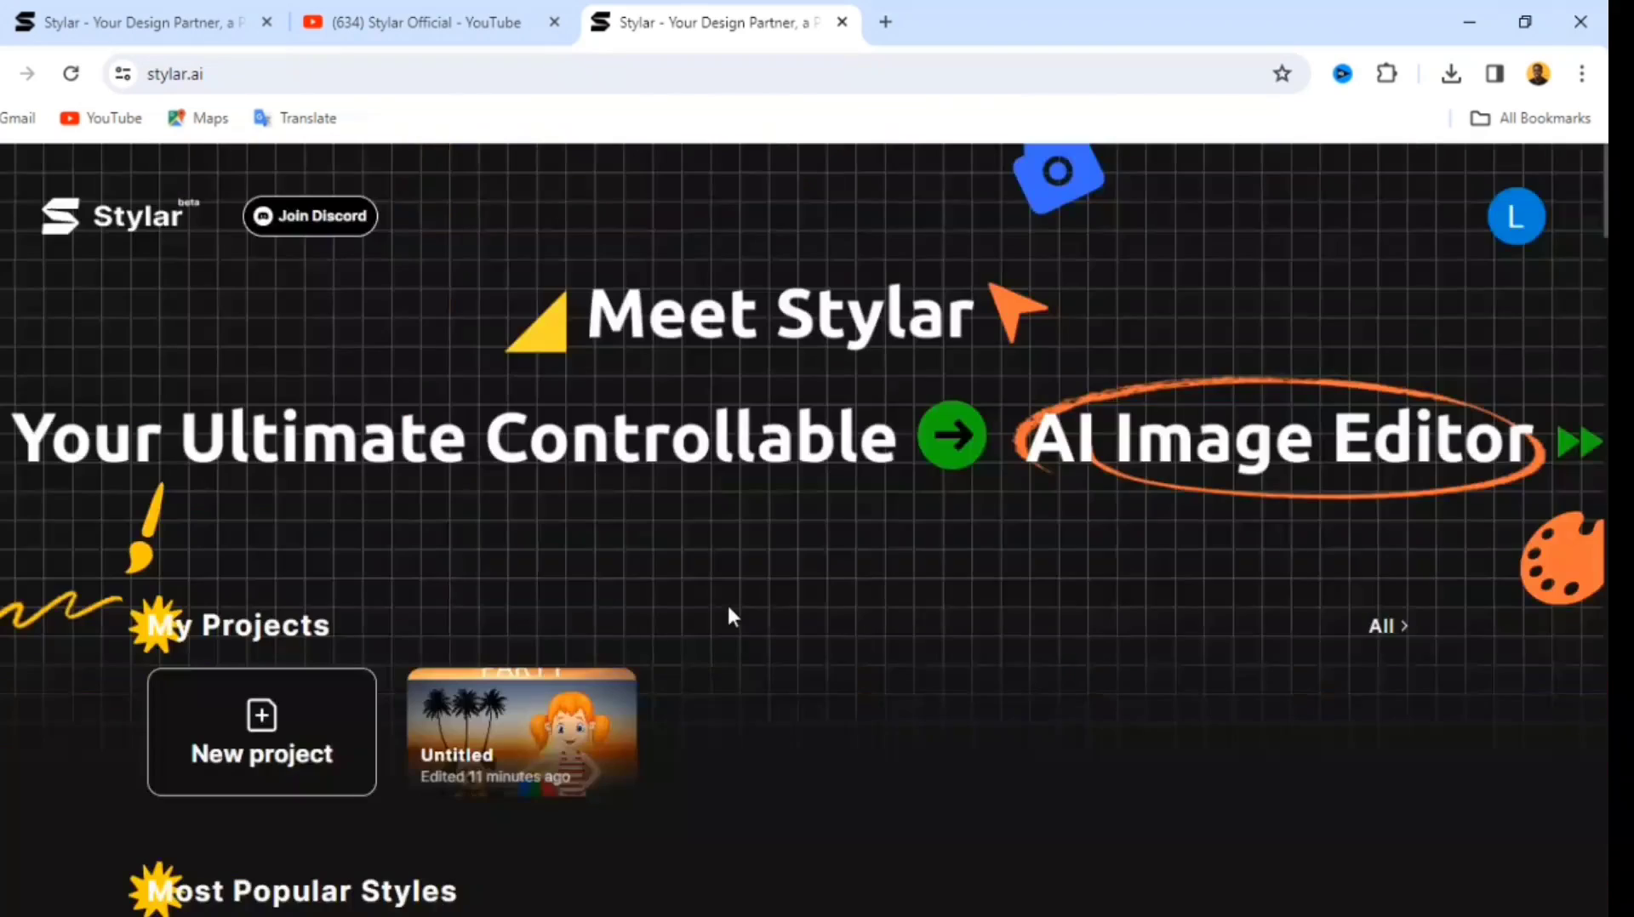
pyautogui.scroll(-1, 725, 606)
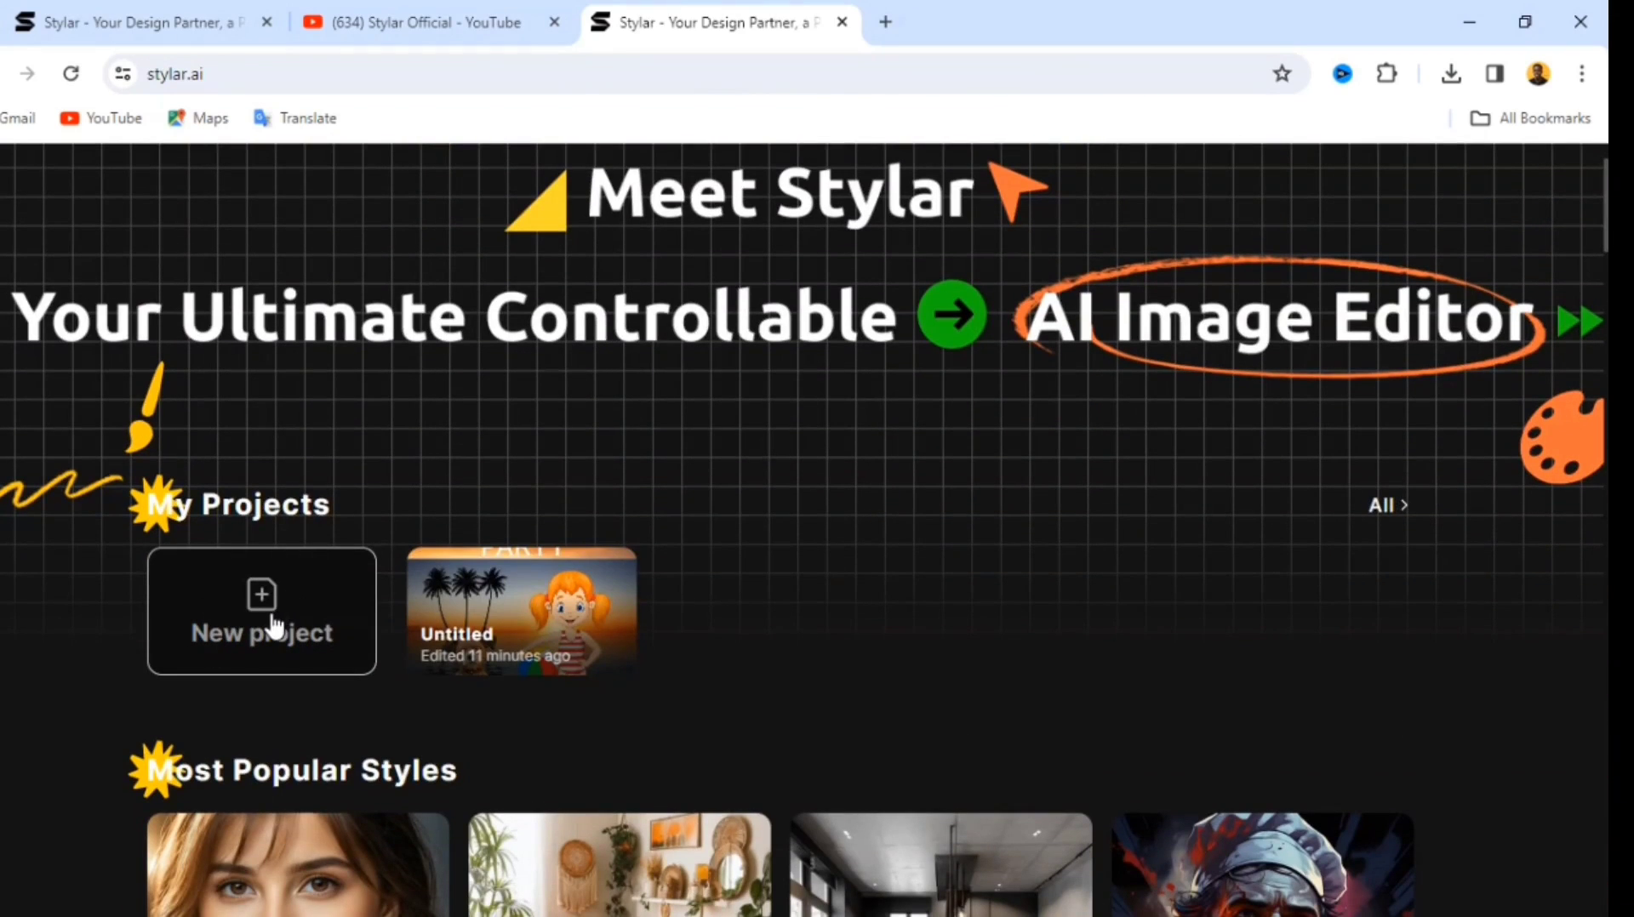
pyautogui.click(304, 628)
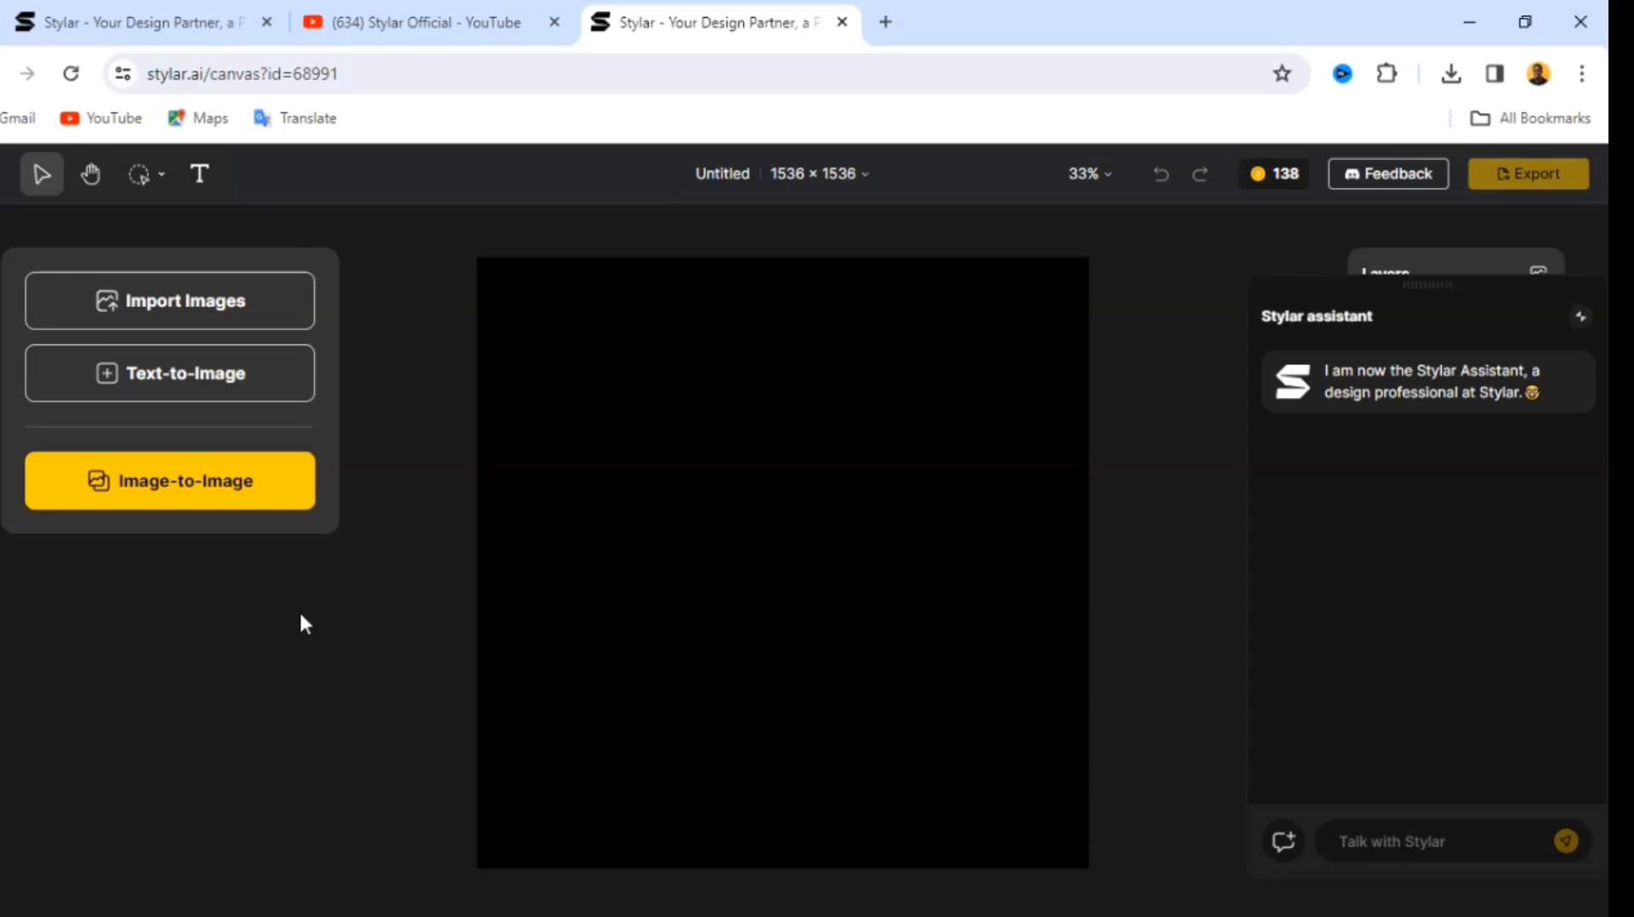
# - Try out the Hand, Selection and Text tools on the empty canvas and return to the Select tool
pyautogui.click(91, 177)
pyautogui.moveTo(655, 478)
pyautogui.mouseDown()
pyautogui.moveTo(528, 492)
pyautogui.moveTo(786, 468)
pyautogui.moveTo(646, 467)
pyautogui.moveTo(832, 472)
pyautogui.moveTo(613, 448)
pyautogui.moveTo(627, 452)
pyautogui.mouseUp()
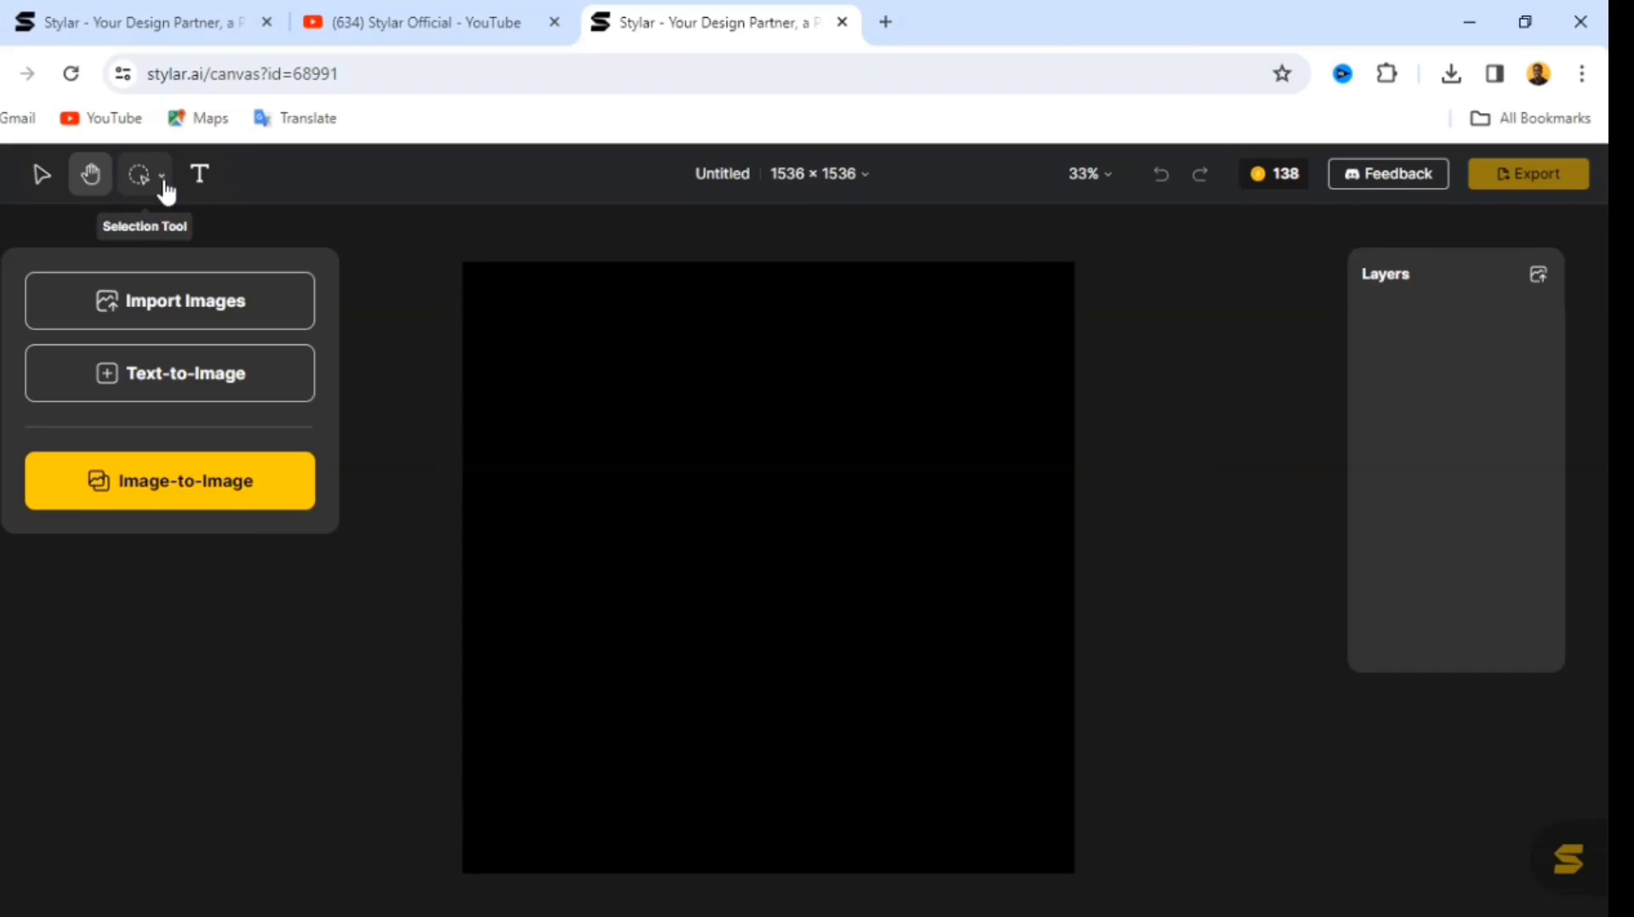
pyautogui.click(161, 180)
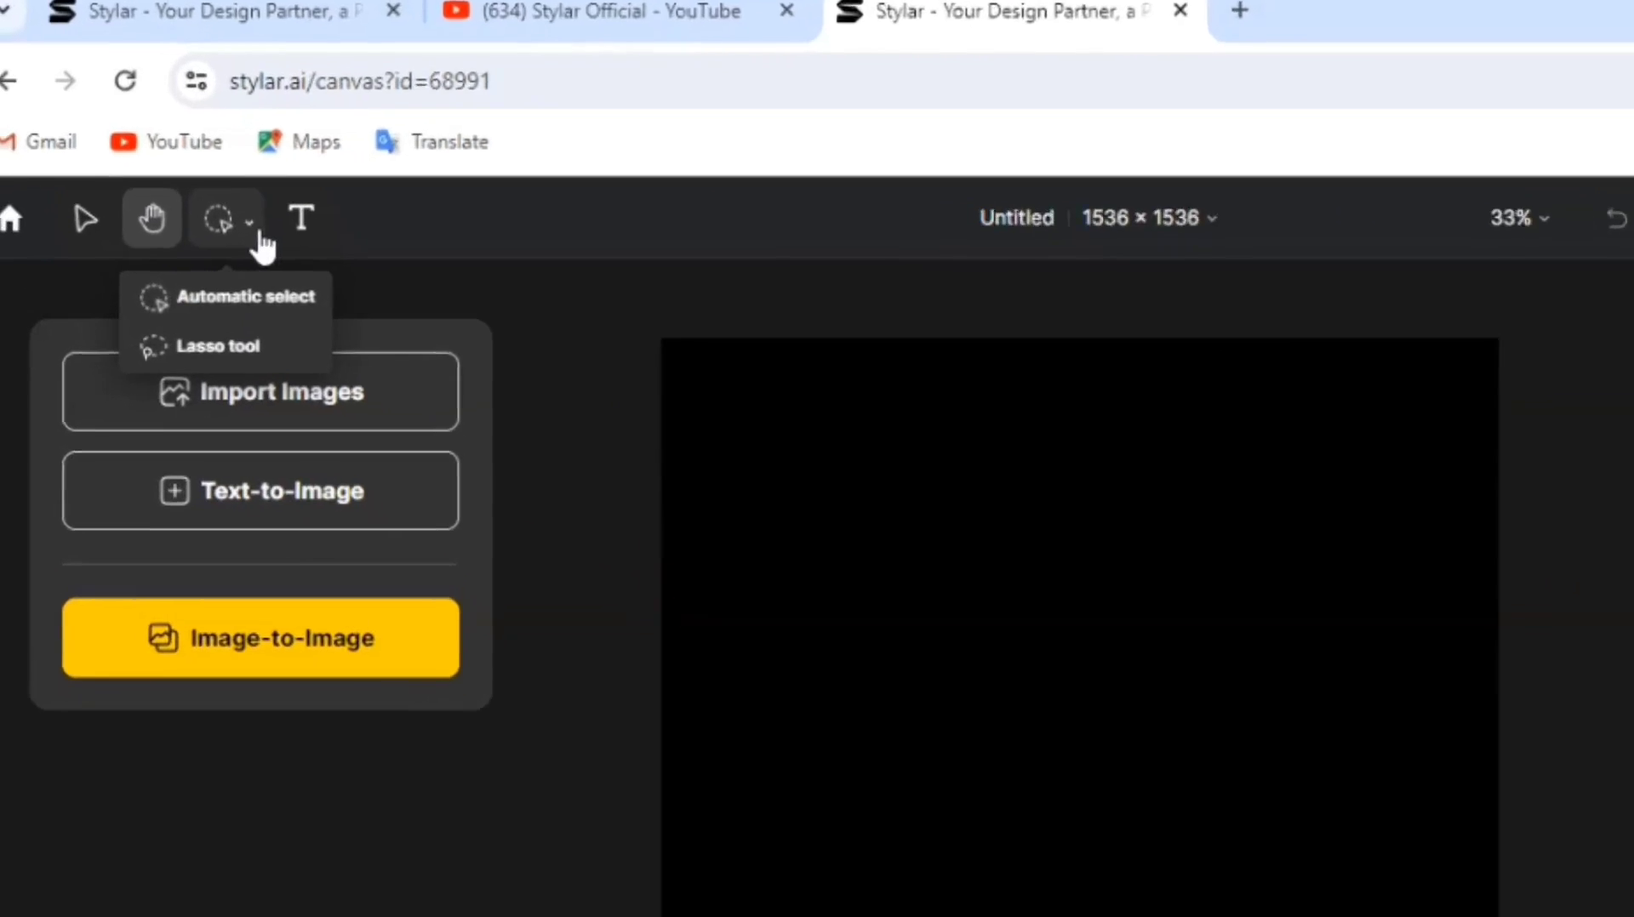
pyautogui.click(169, 184)
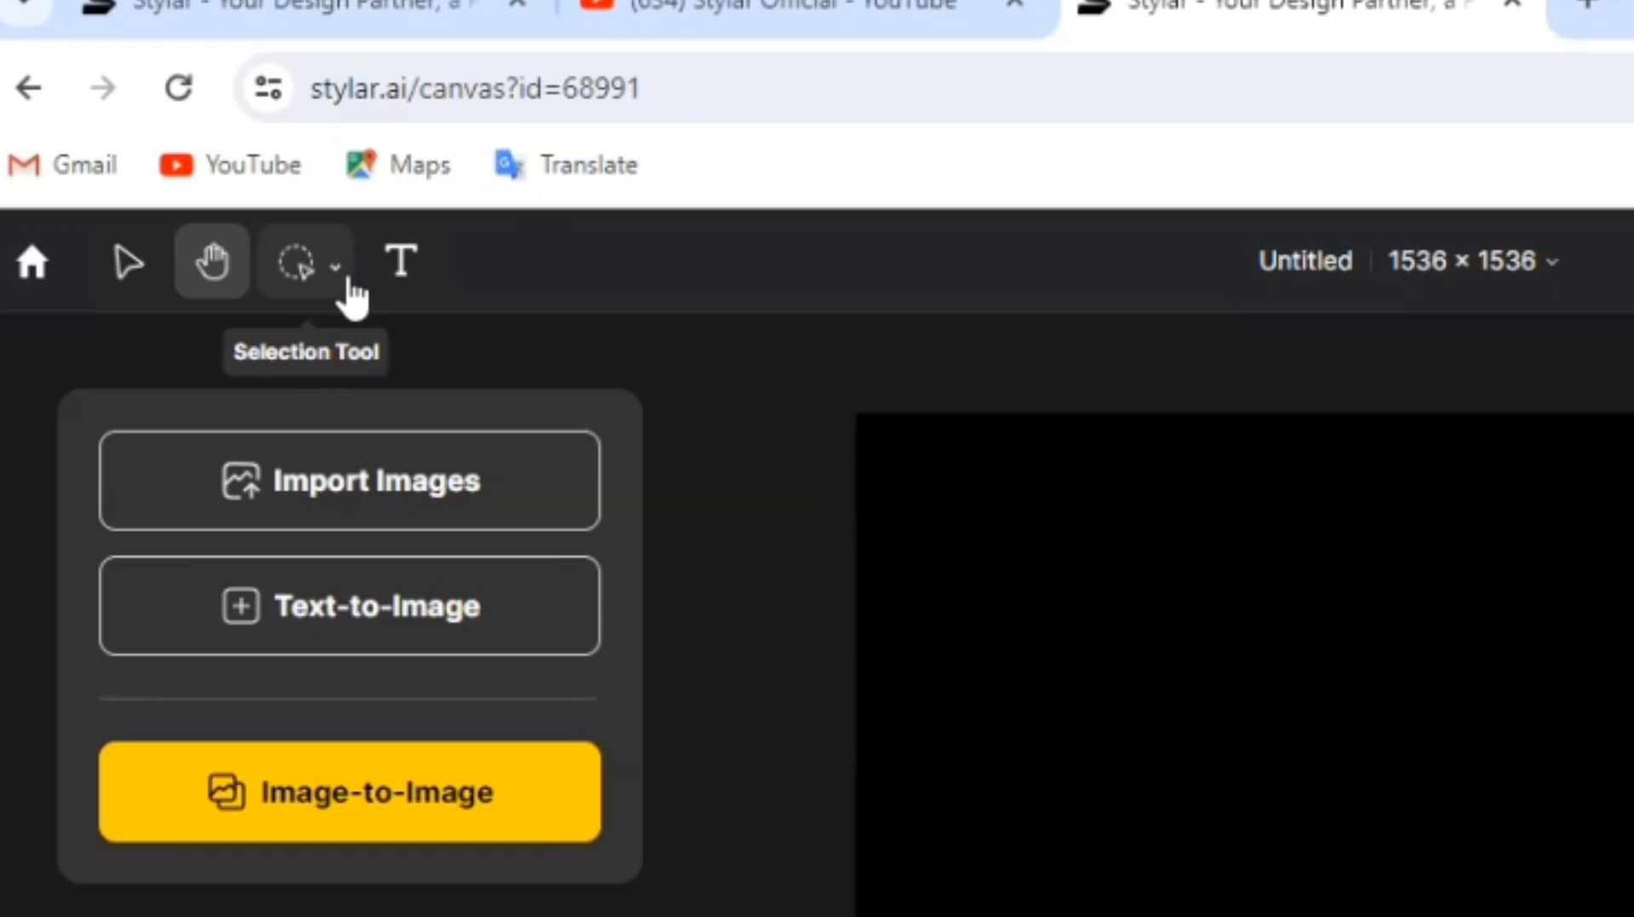
pyautogui.click(407, 283)
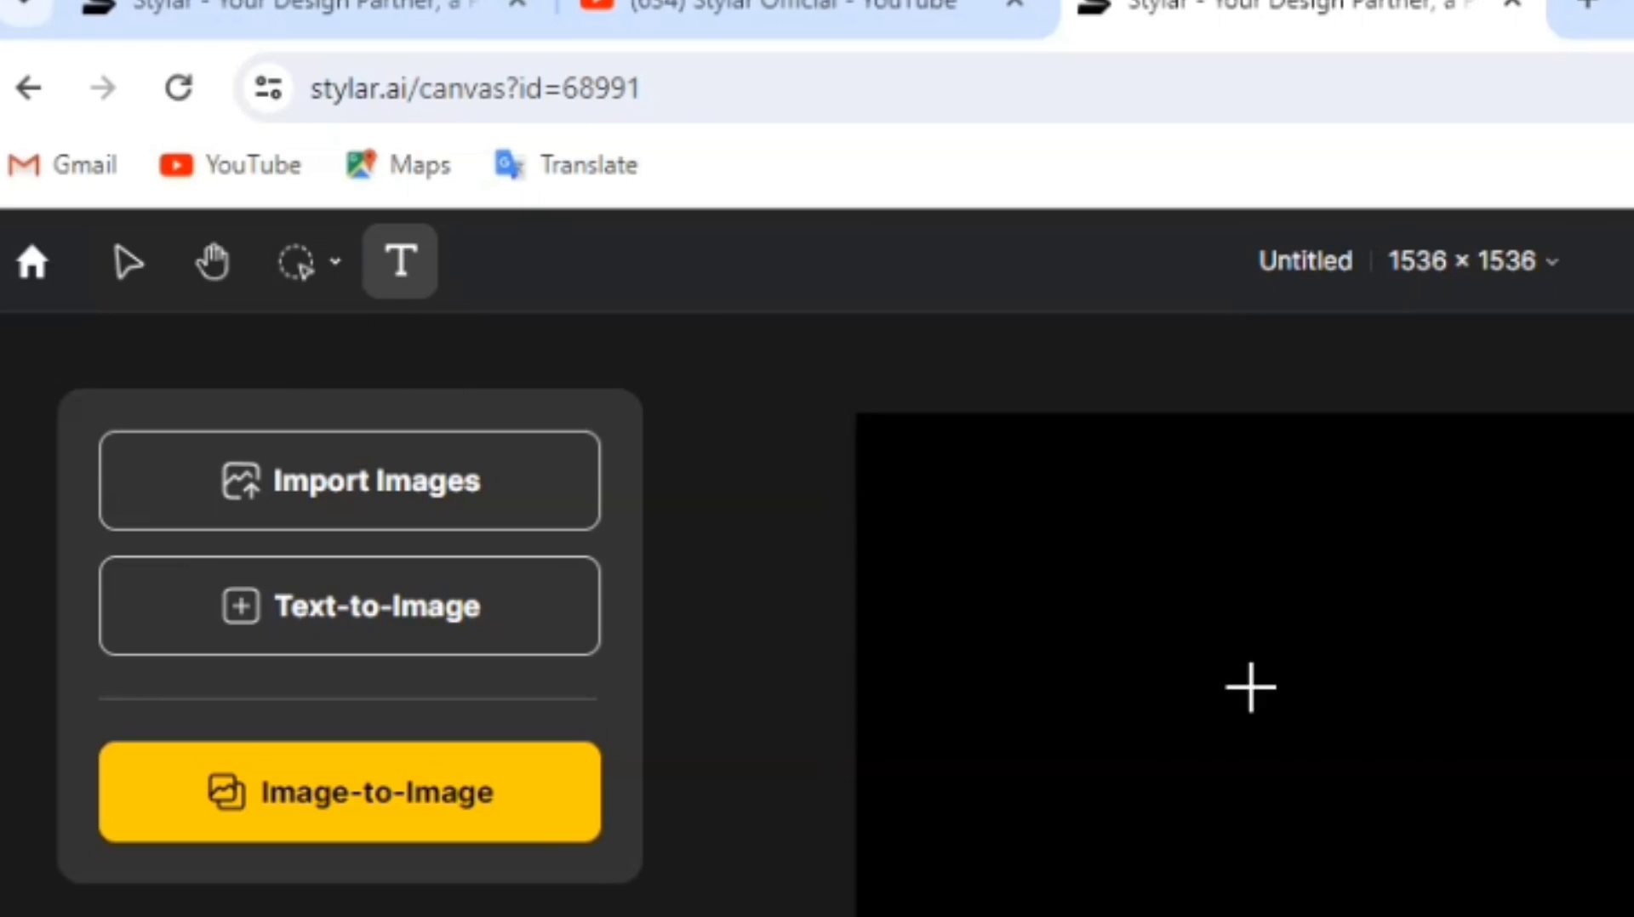
pyautogui.click(127, 271)
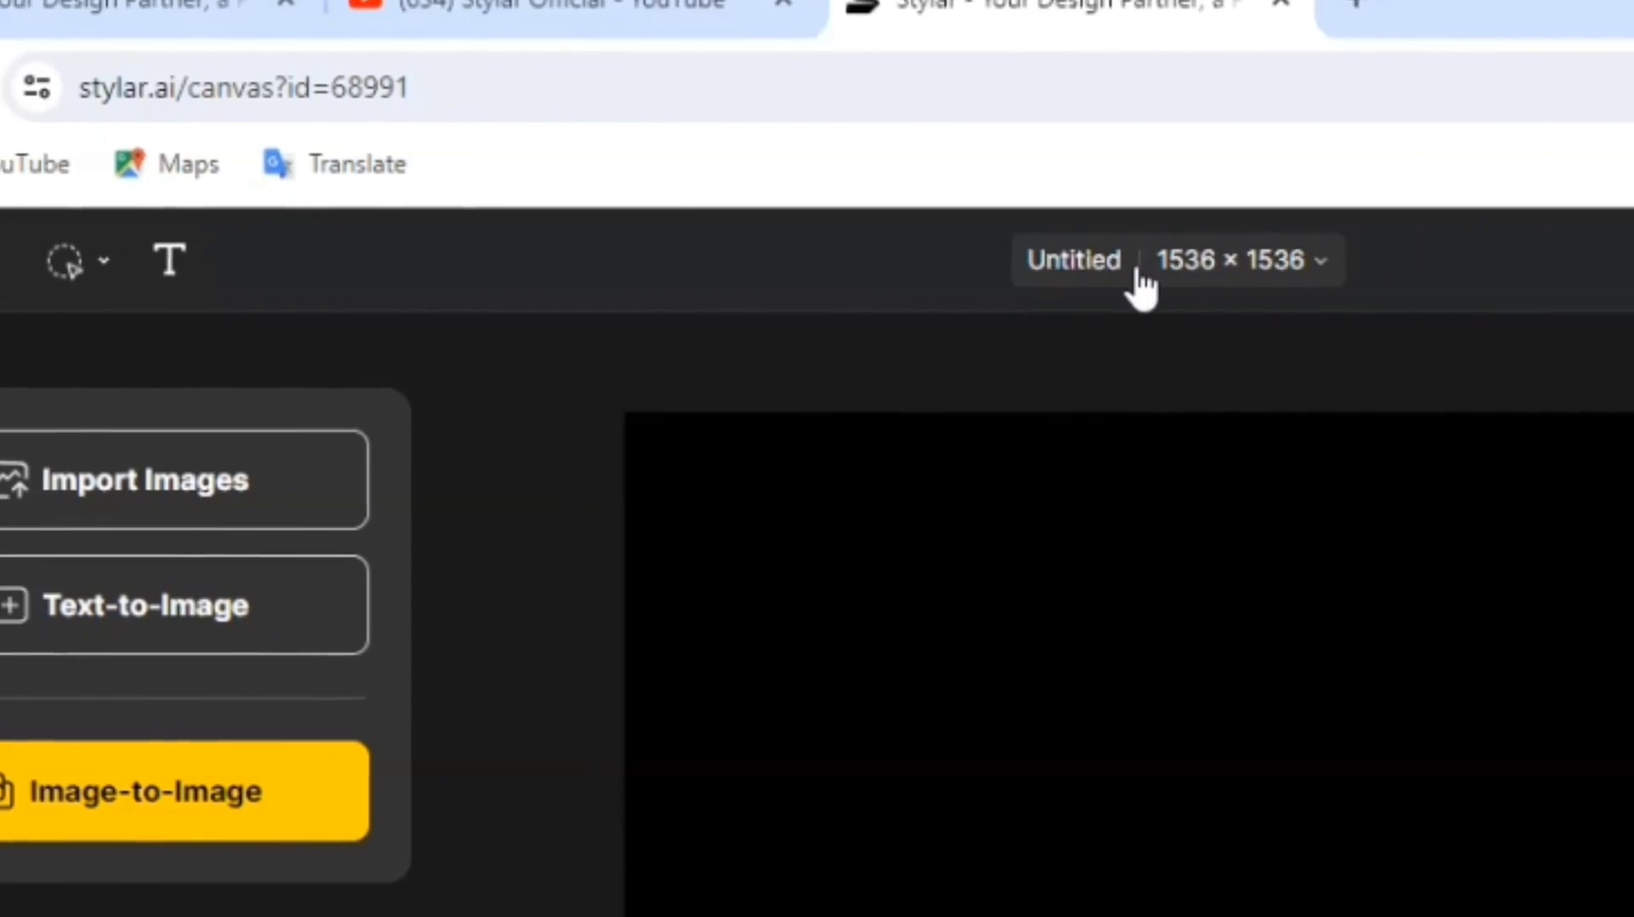
# - Enter "beach" as the project name in the project settings
pyautogui.click(1370, 277)
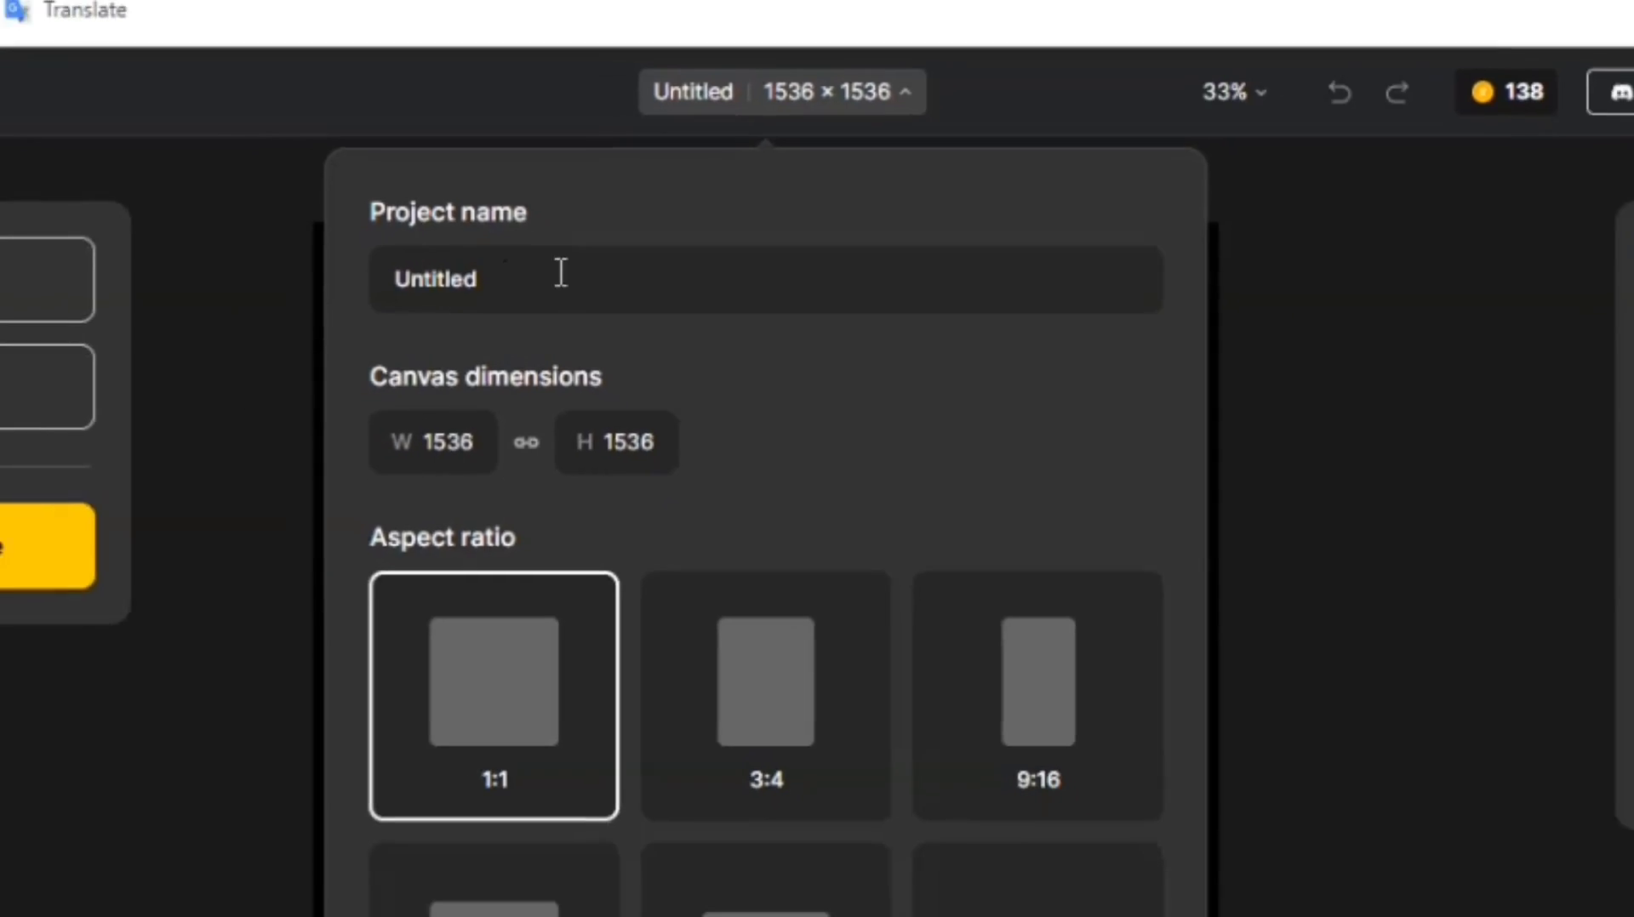
pyautogui.click(302, 474)
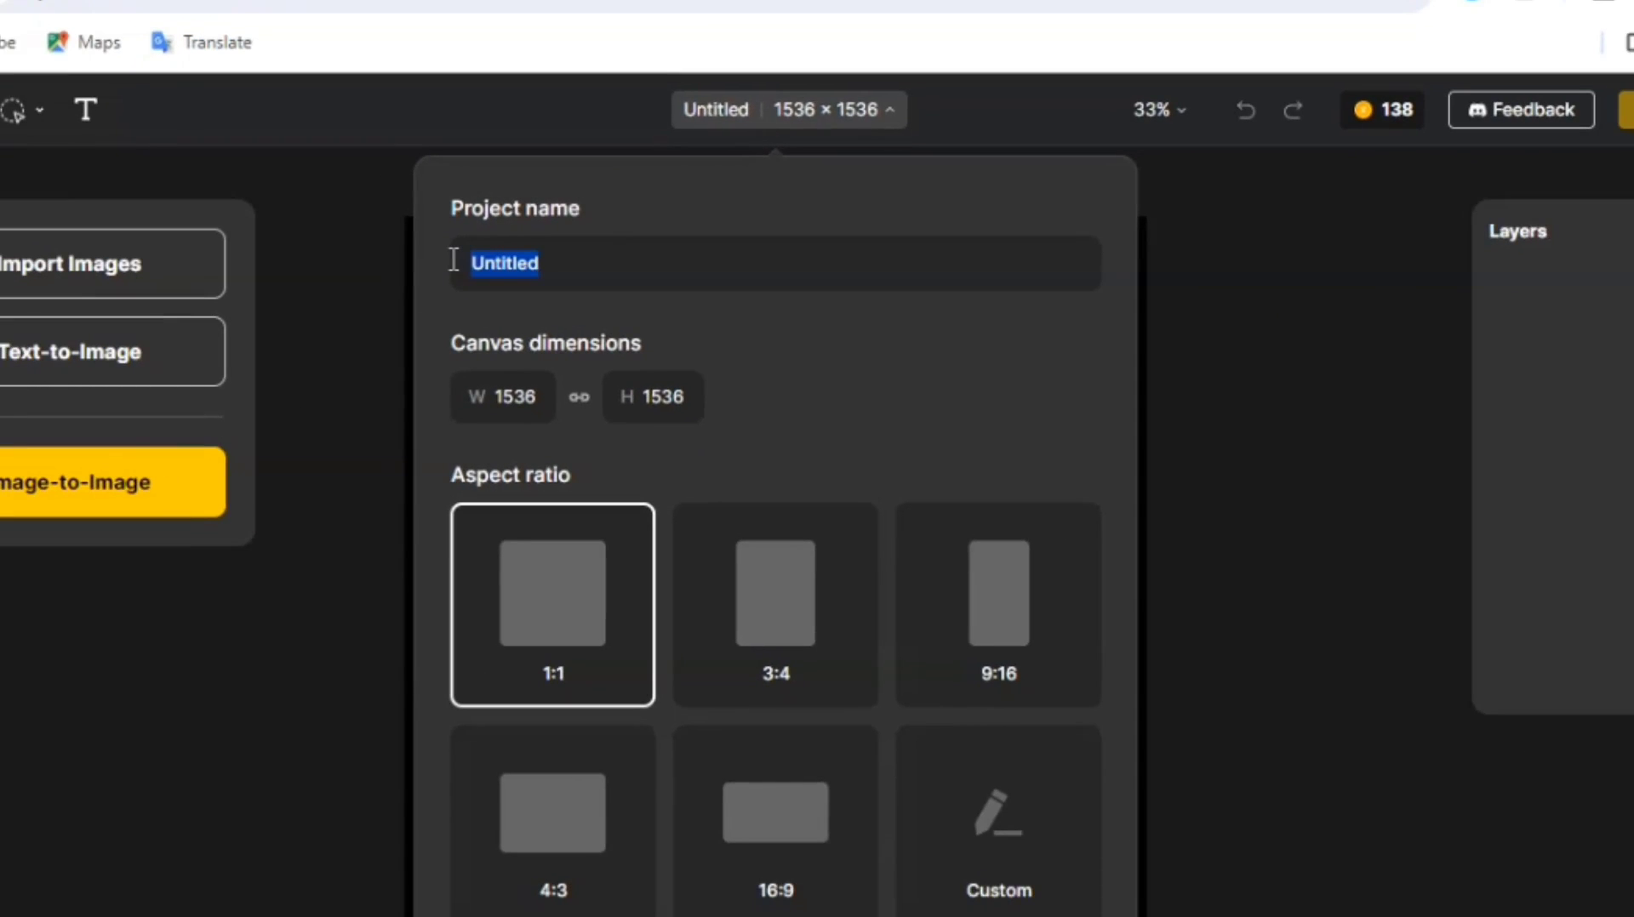
pyautogui.write('beach')
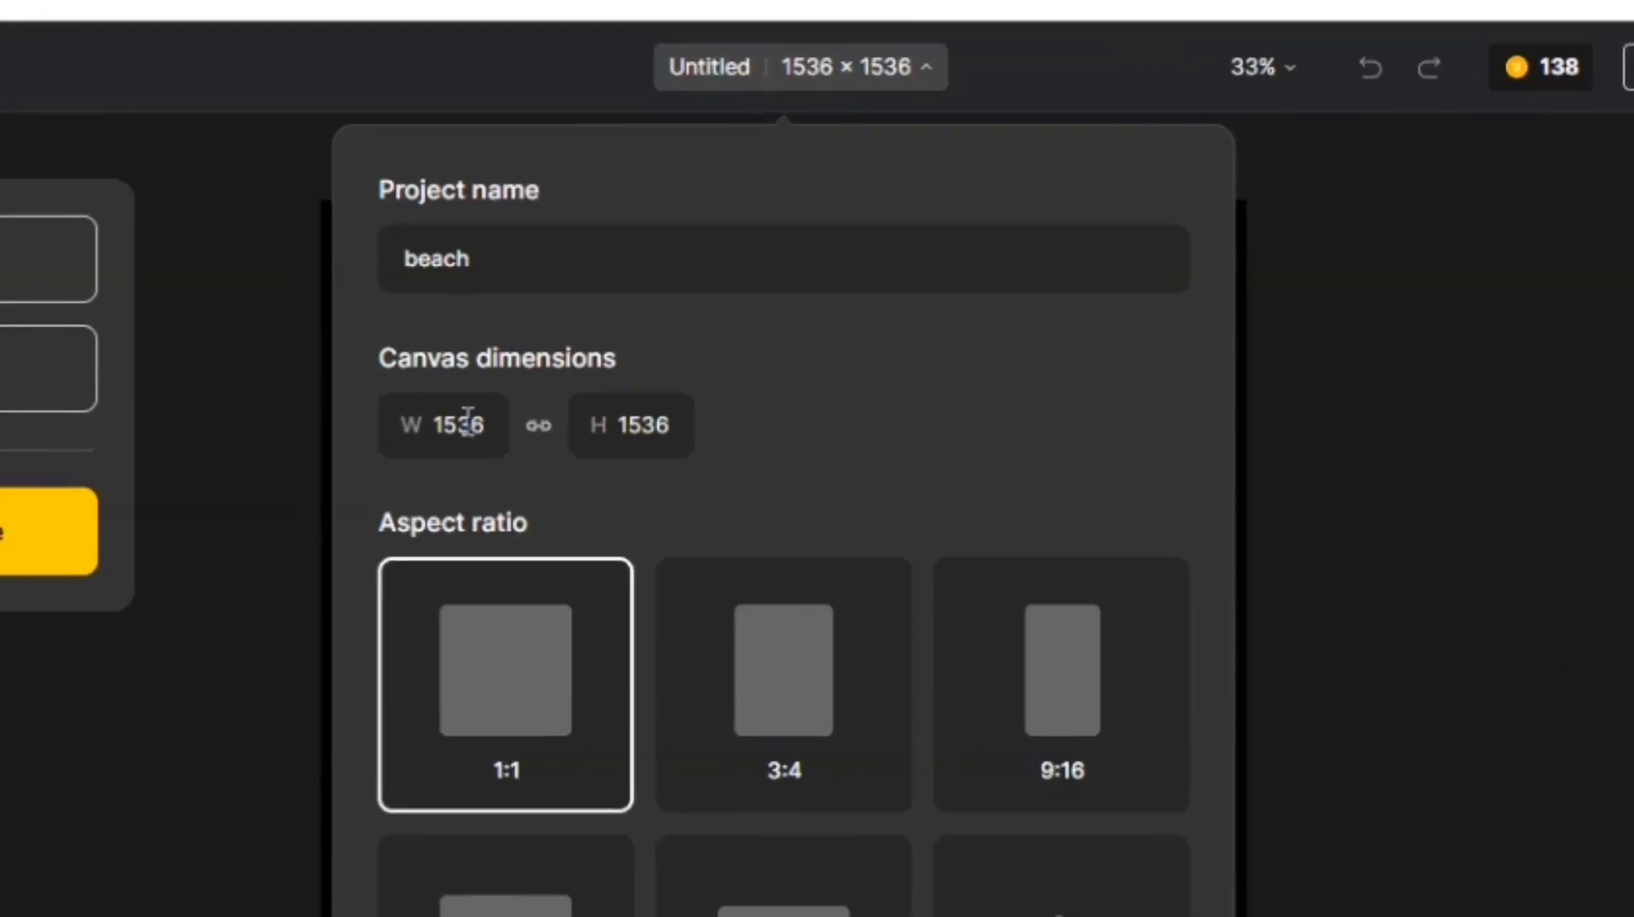
# - Try the 3:4, 9:16 and 4:3 aspect ratio presets for the canvas dimensions
pyautogui.doubleClick(463, 428)
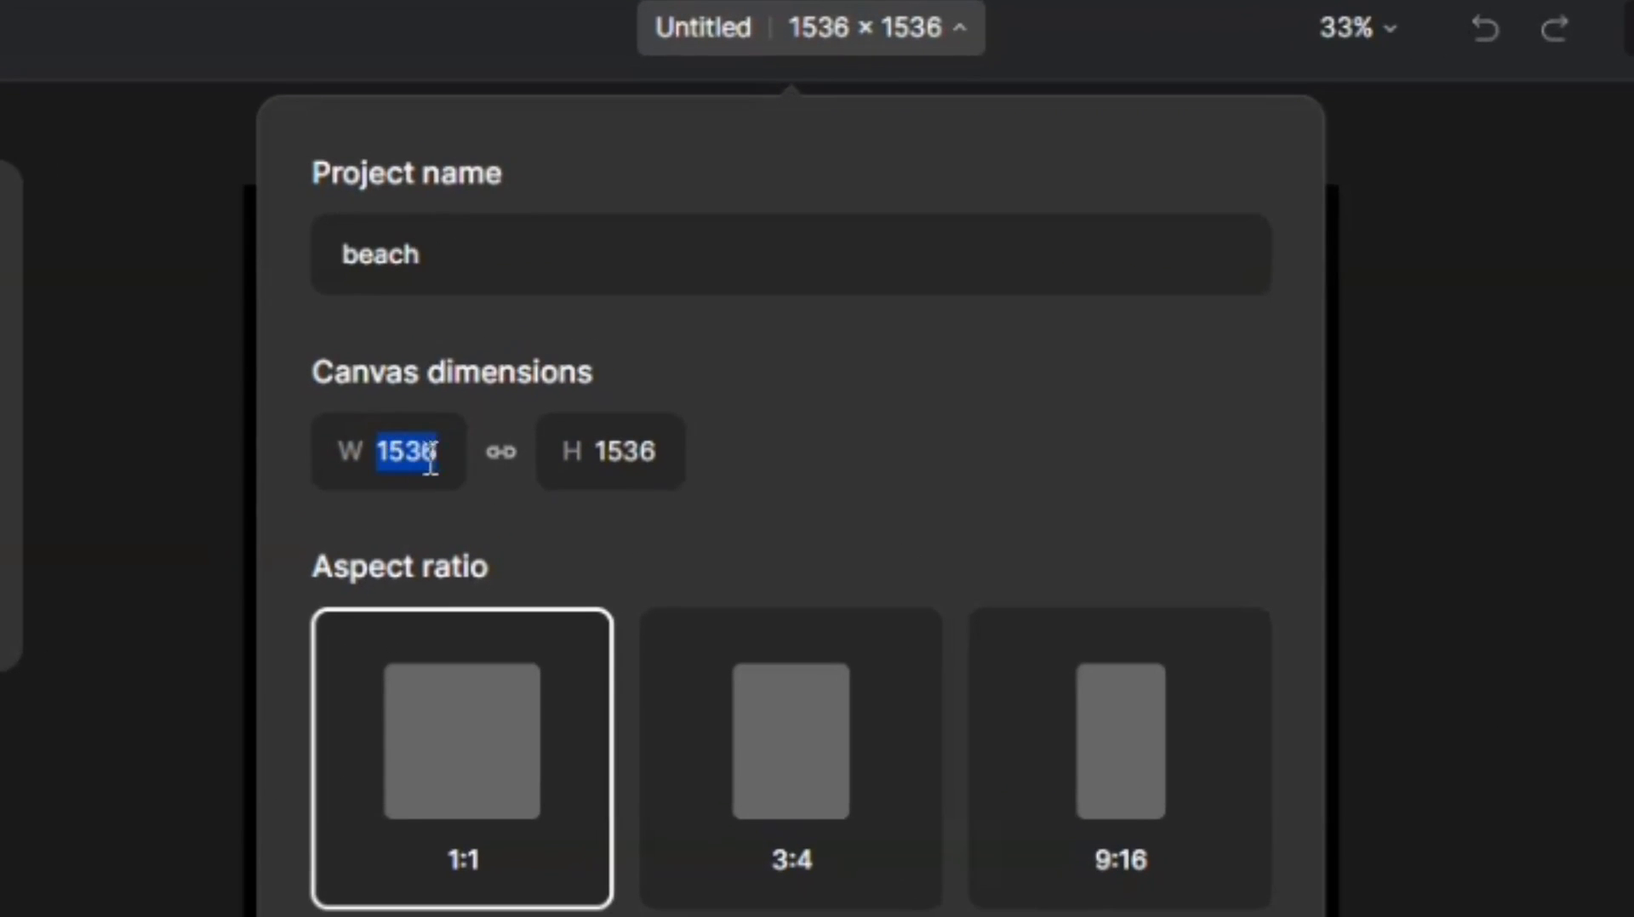
pyautogui.doubleClick(642, 451)
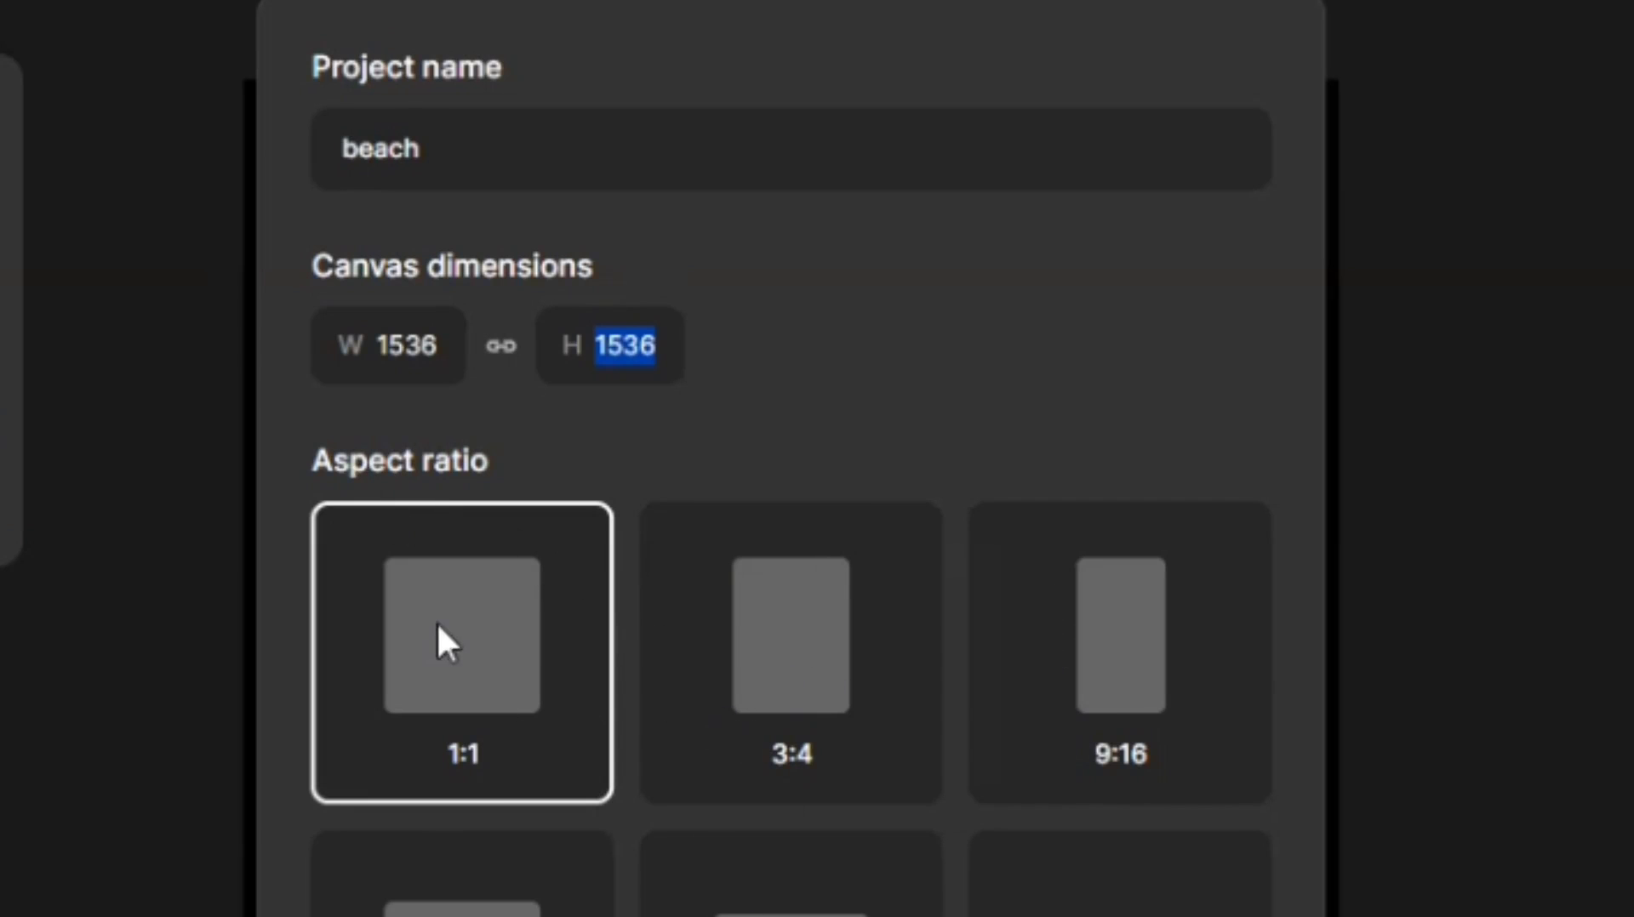
pyautogui.click(797, 715)
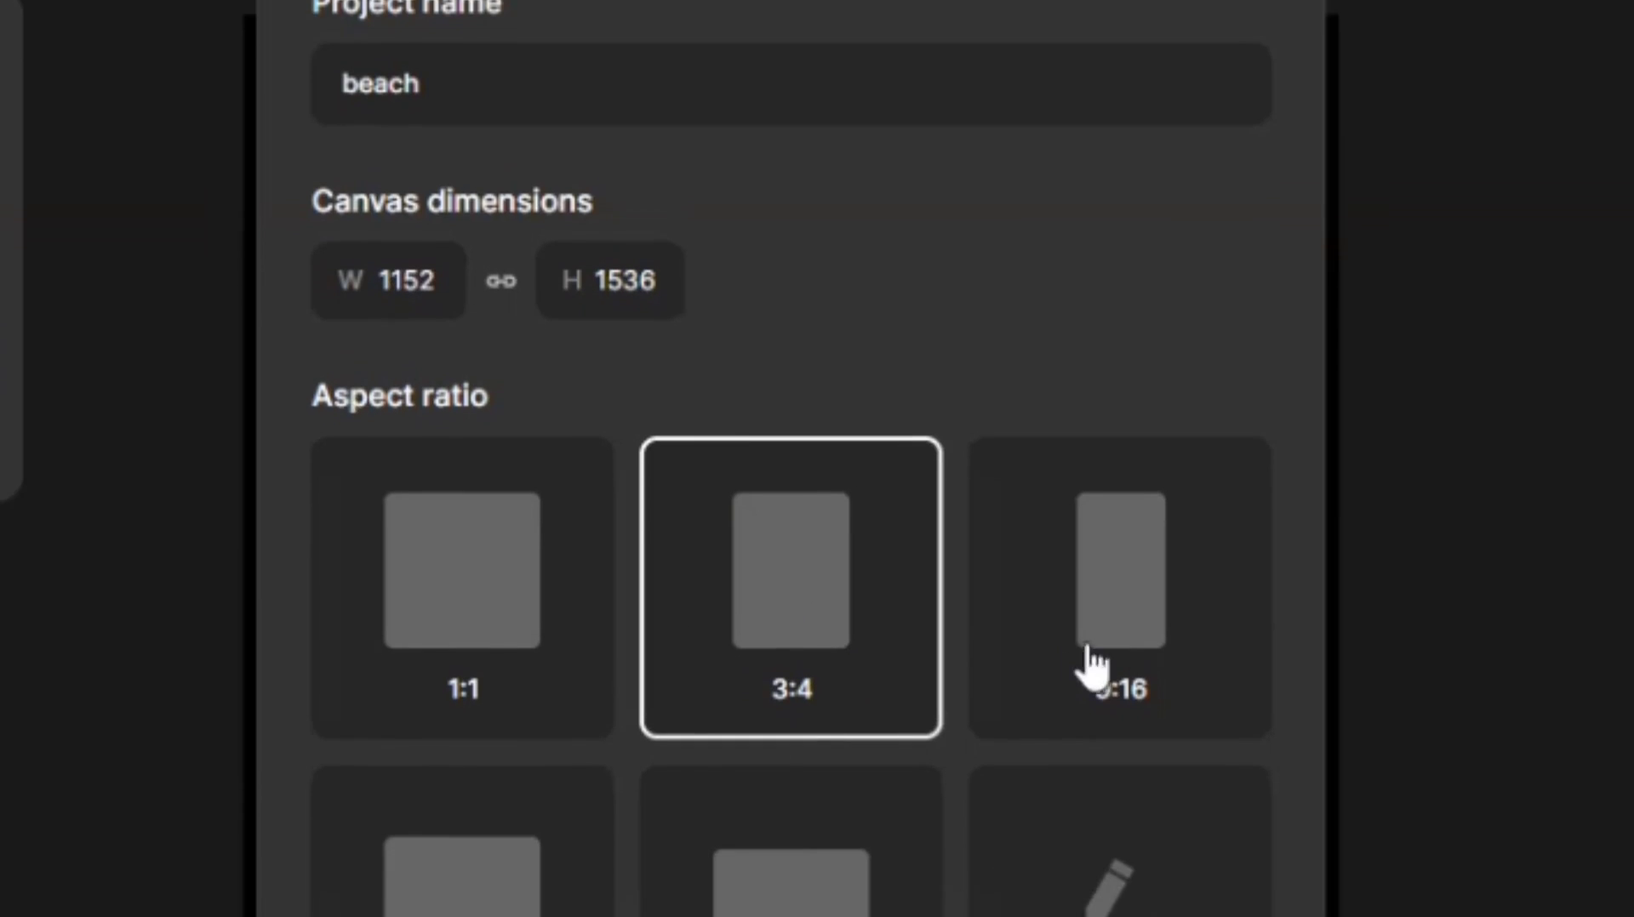
pyautogui.click(1140, 705)
pyautogui.click(493, 864)
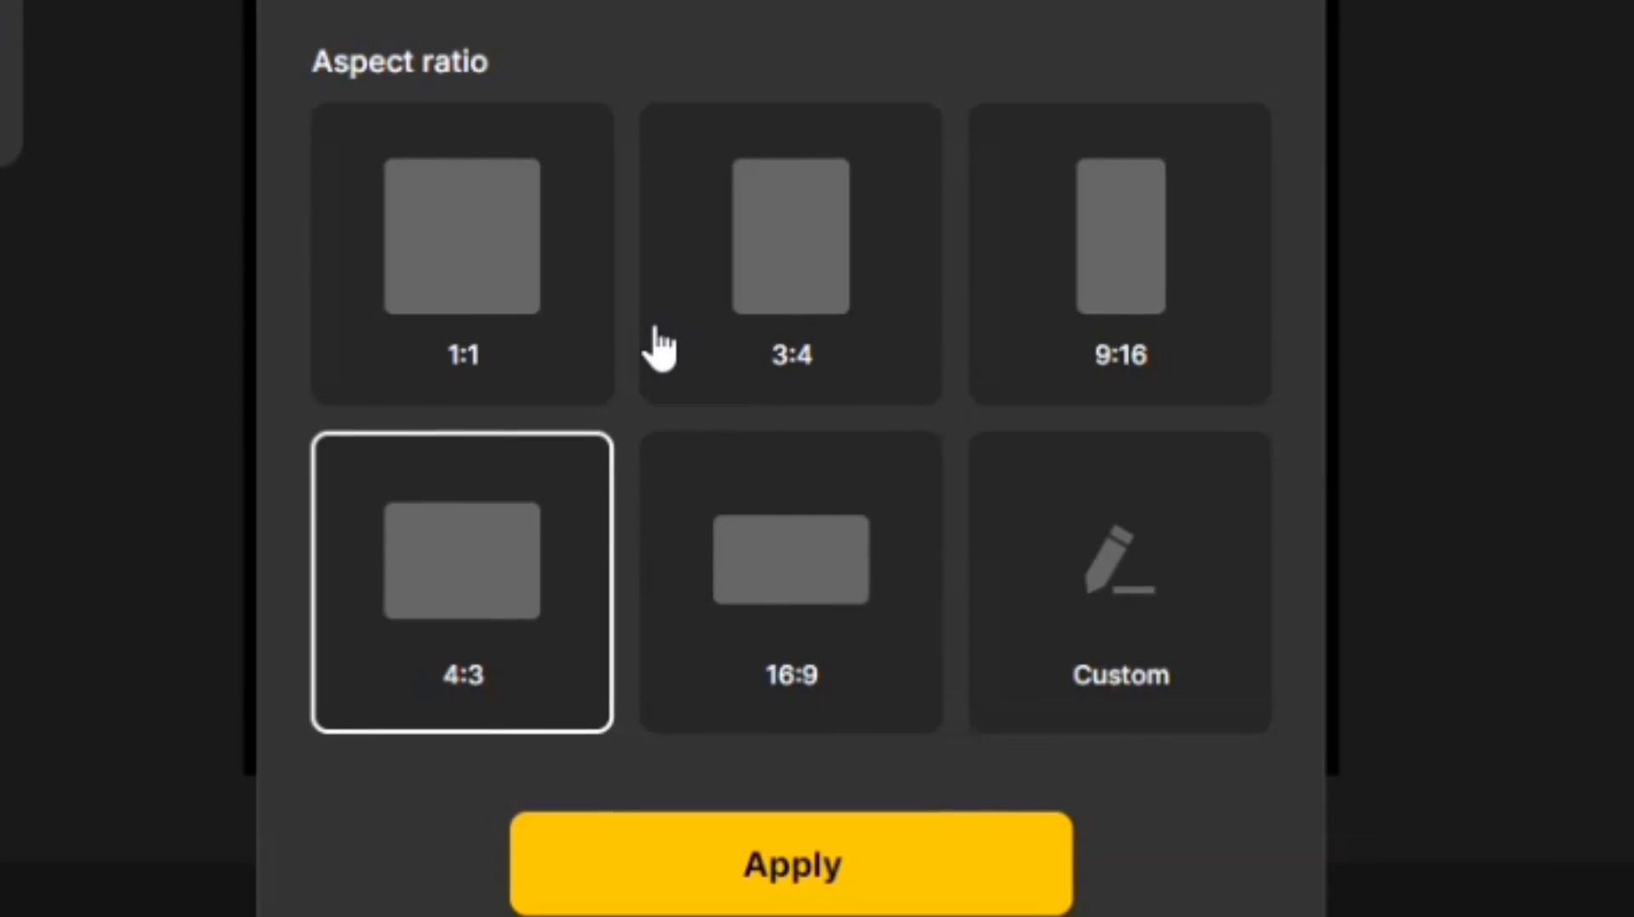
pyautogui.click(532, 285)
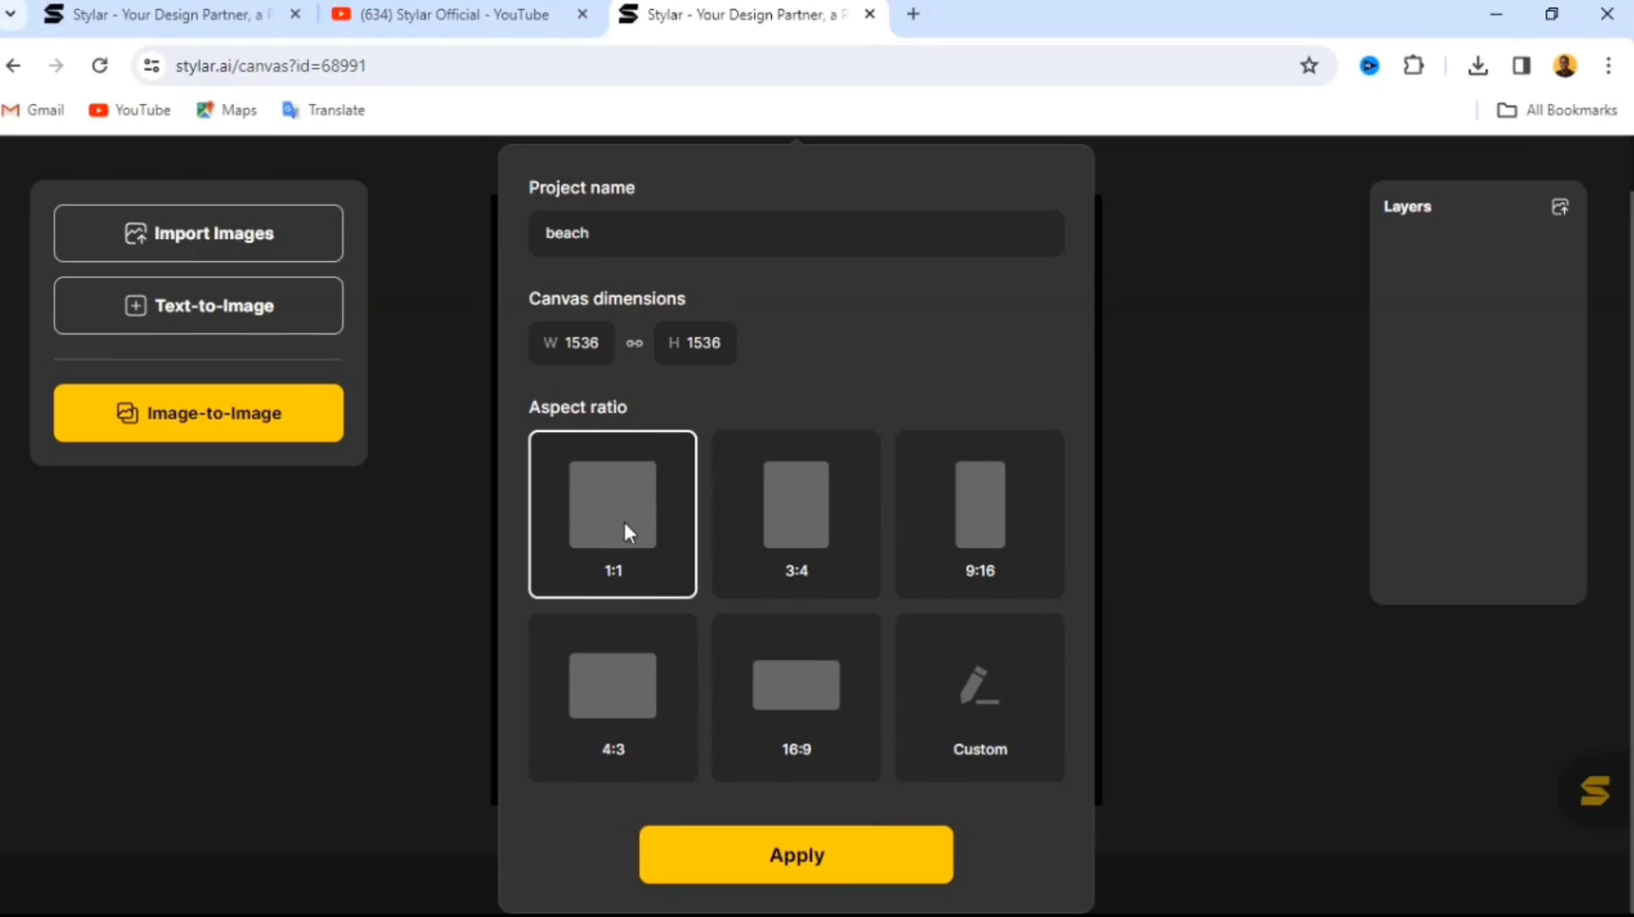
pyautogui.click(844, 536)
pyautogui.click(1001, 532)
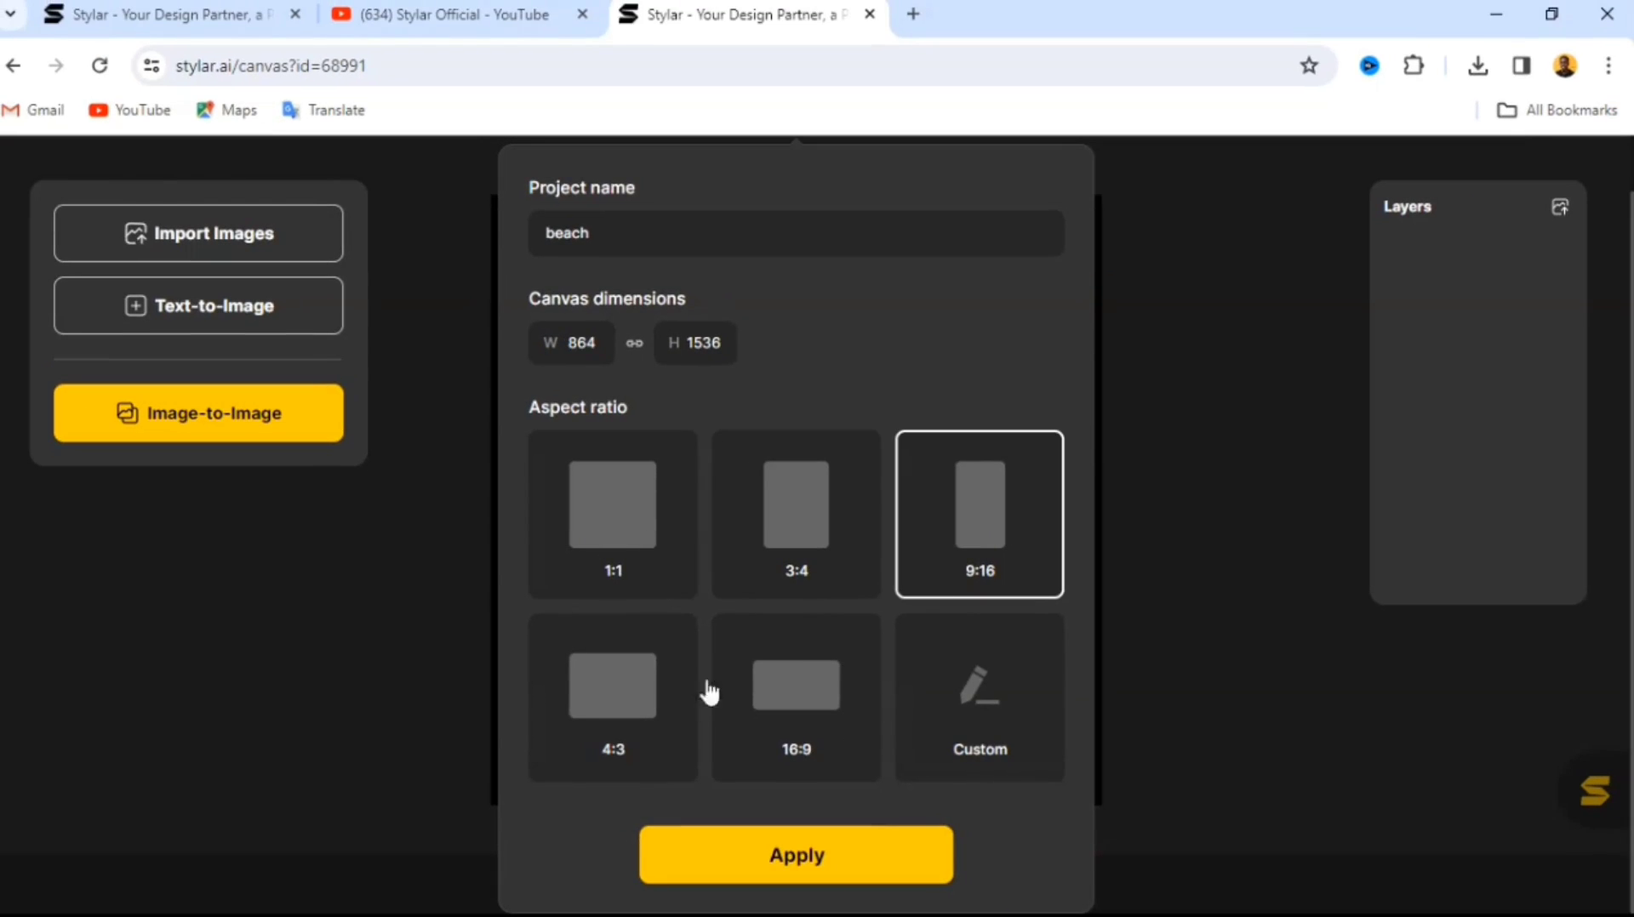
# - Set the canvas aspect ratio to 1:1 at 1536 × 1536 and apply the project settings
pyautogui.scroll(1, 788, 656)
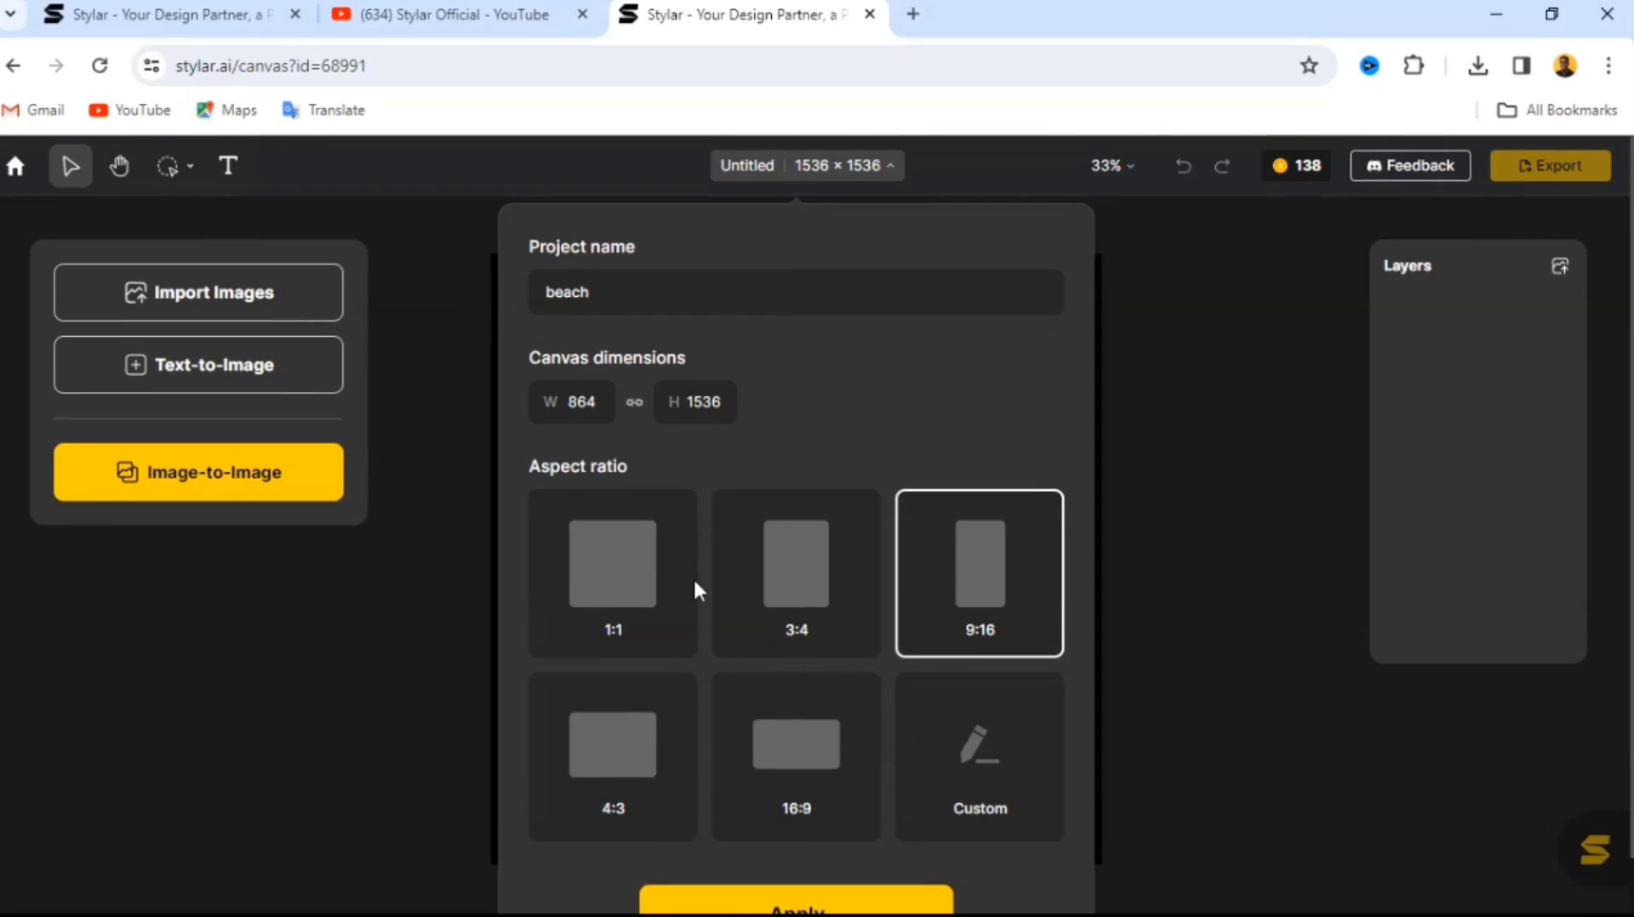
pyautogui.click(589, 603)
pyautogui.scroll(-1, 740, 656)
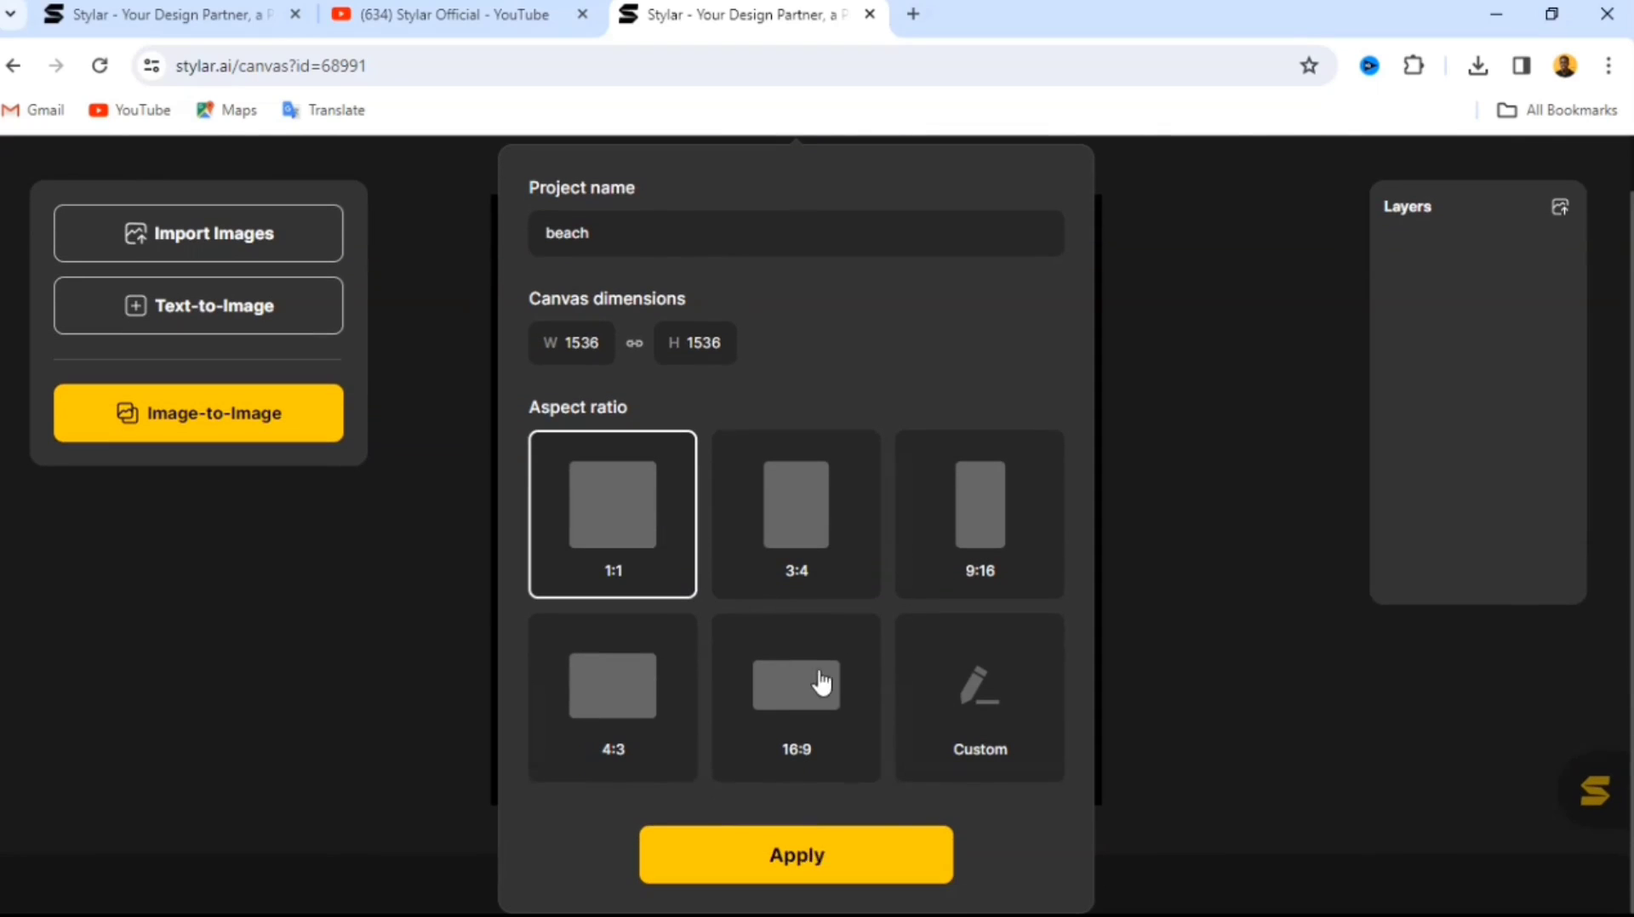
pyautogui.click(823, 868)
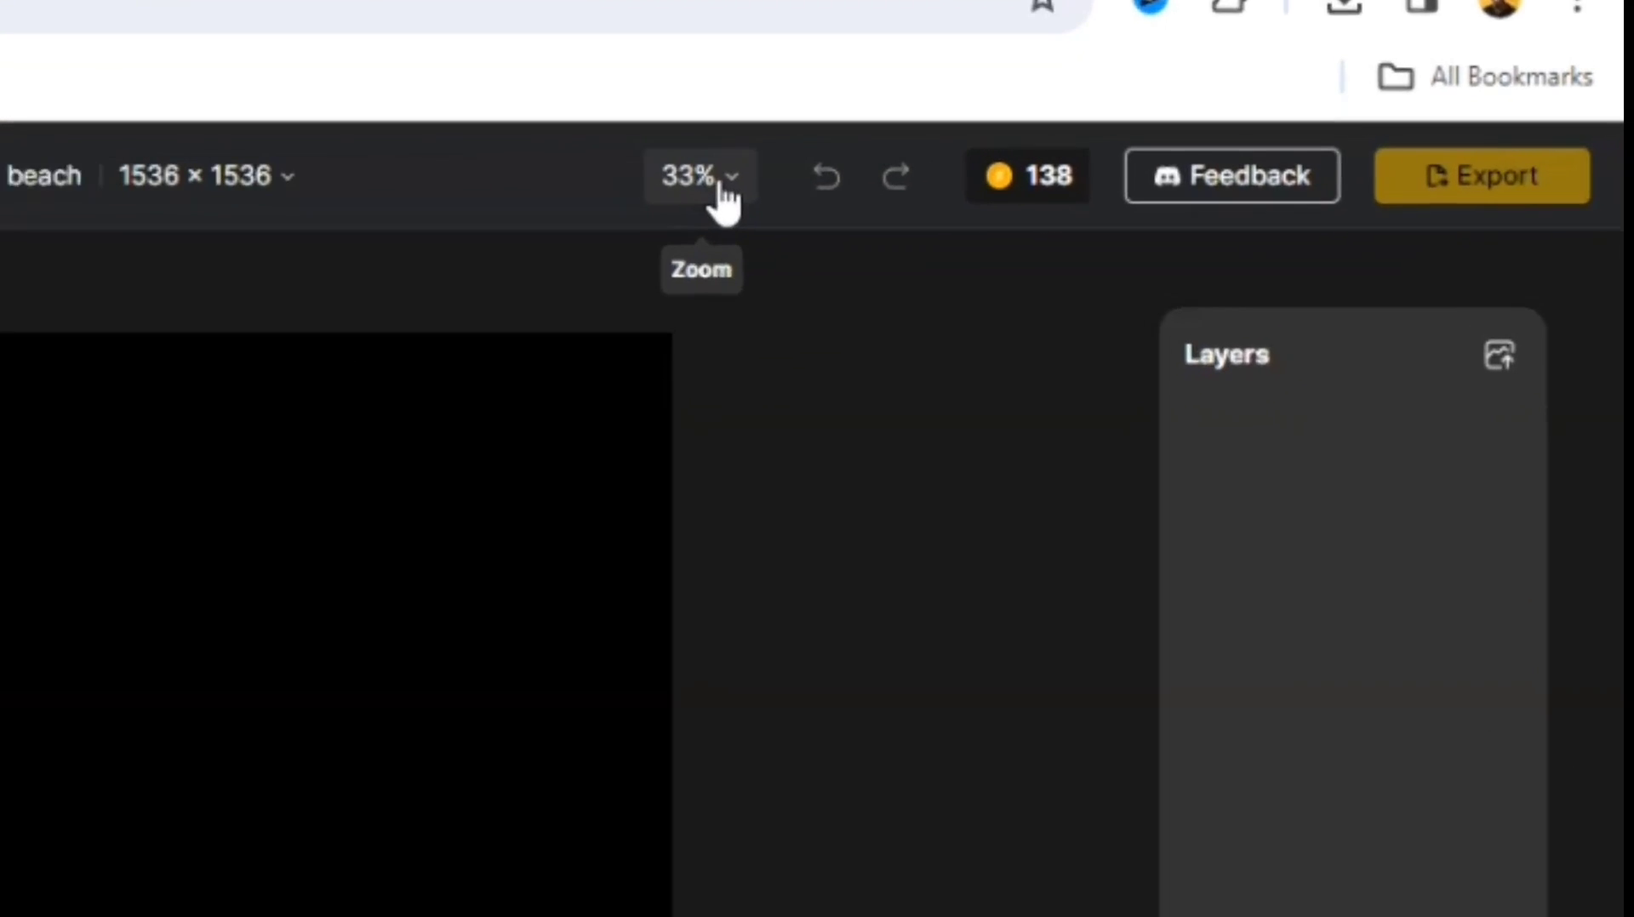
# - Try a 50% zoom on the canvas and fit it back to the screen
pyautogui.click(1120, 168)
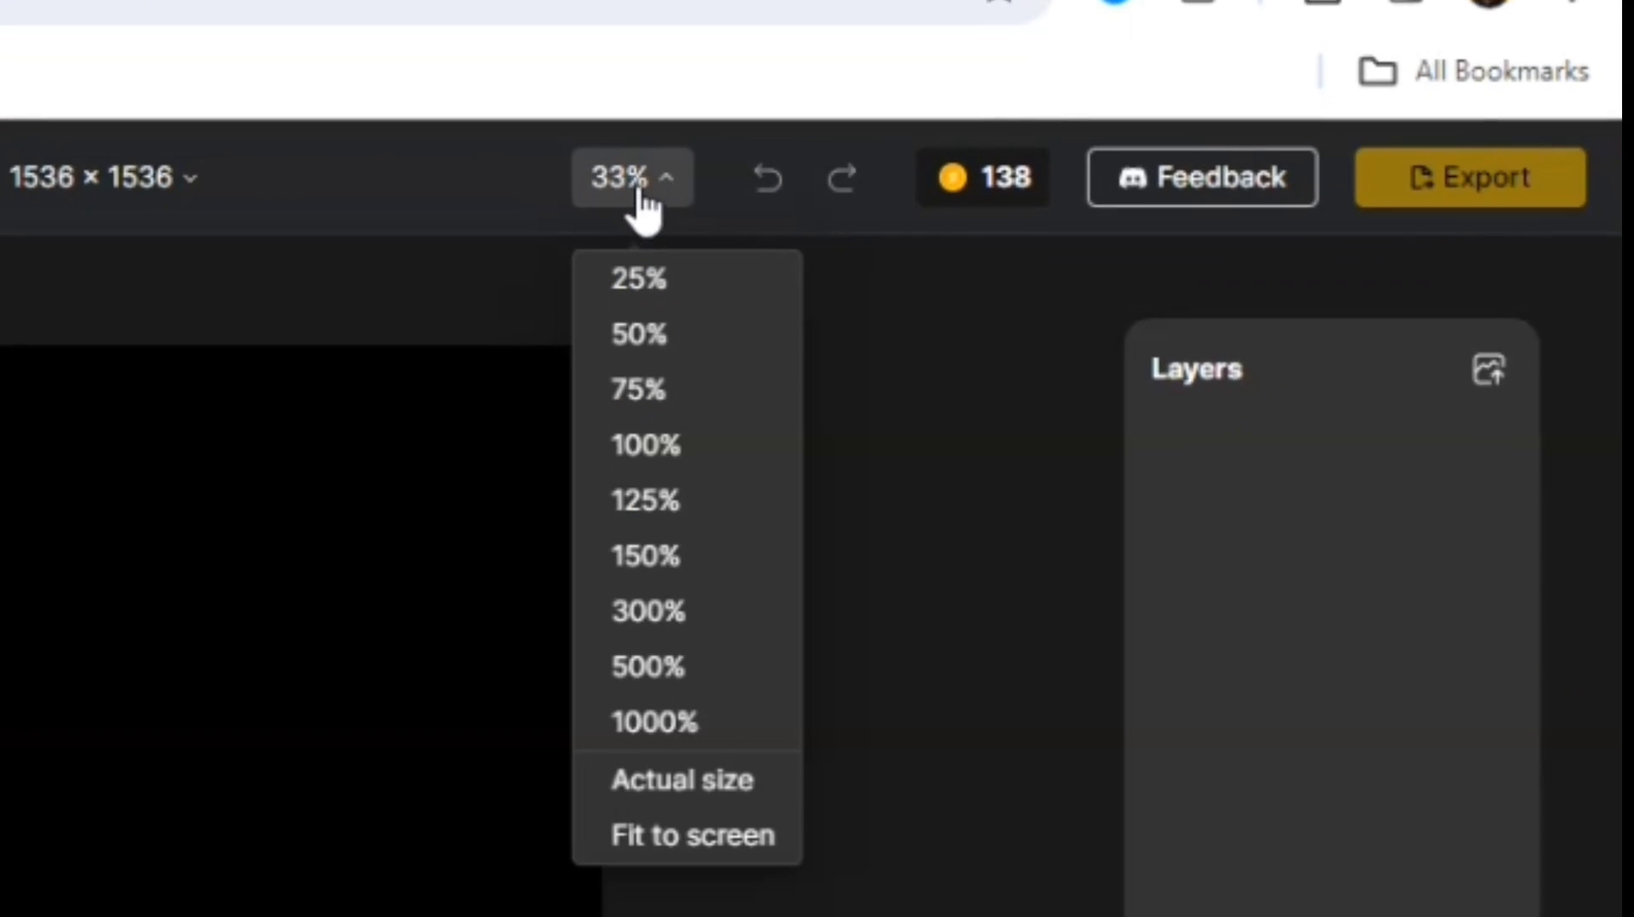
pyautogui.click(647, 336)
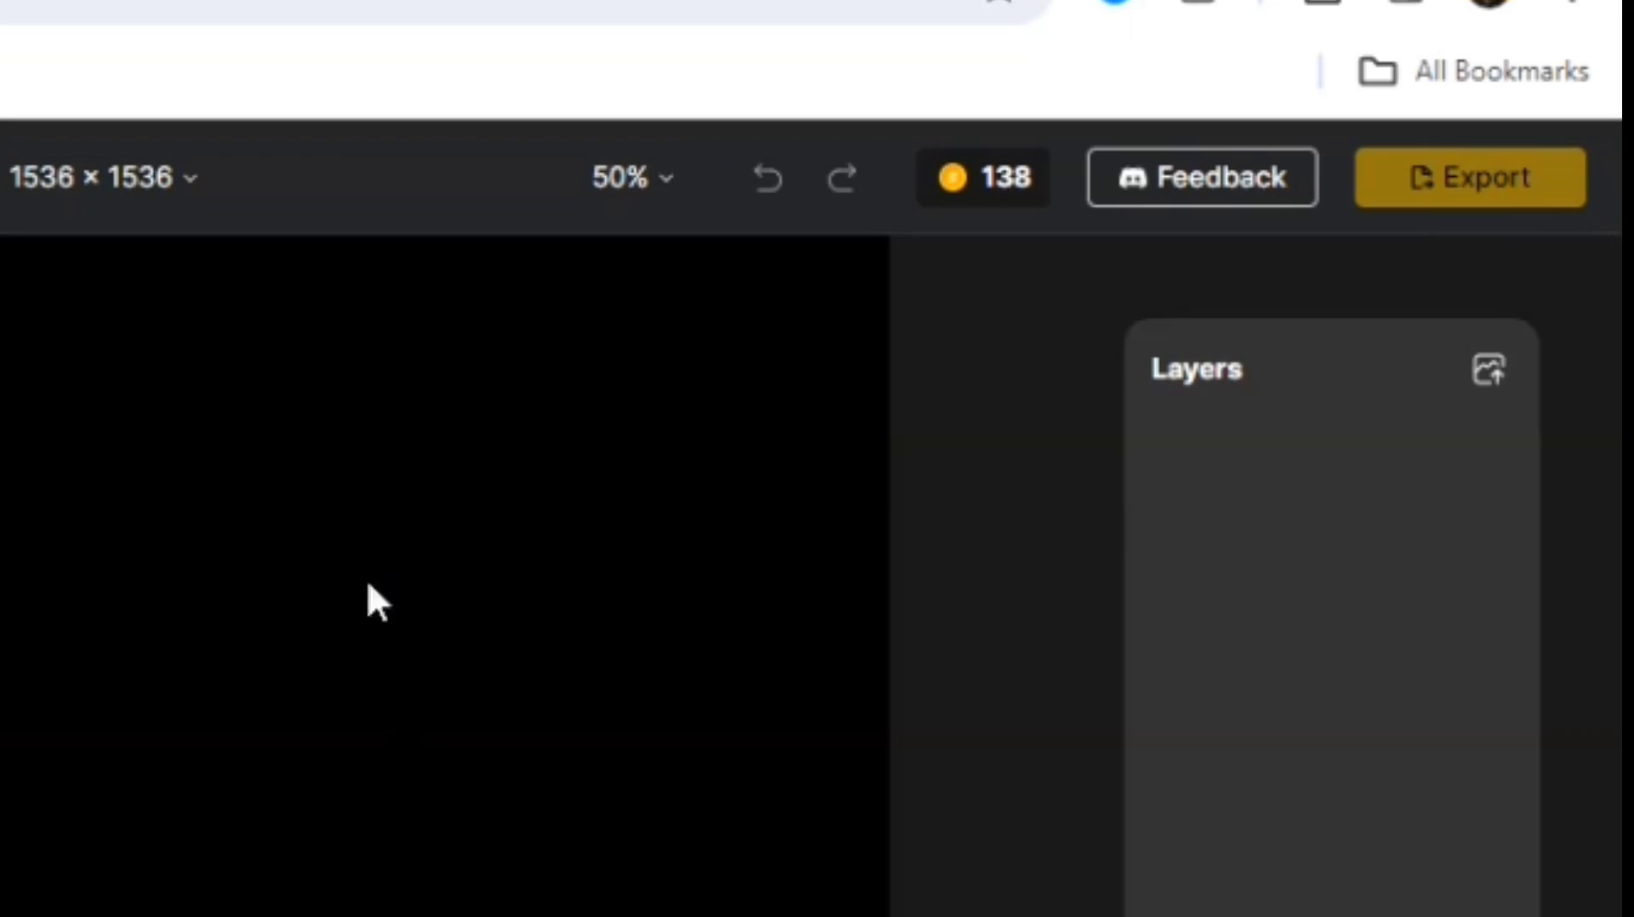
pyautogui.click(666, 183)
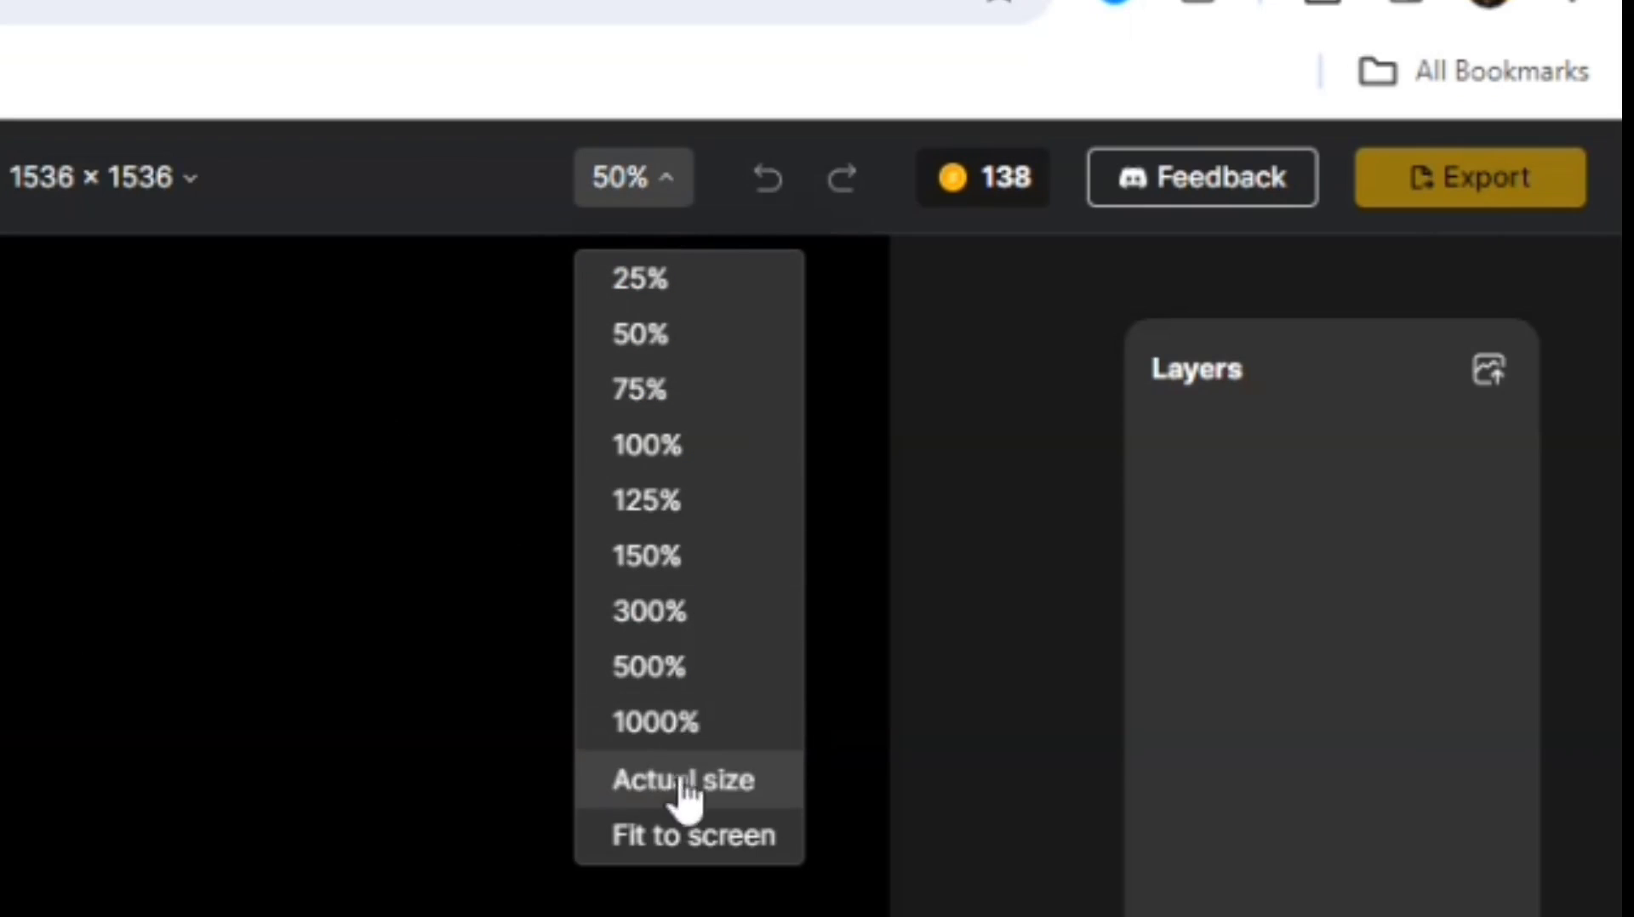
pyautogui.click(694, 838)
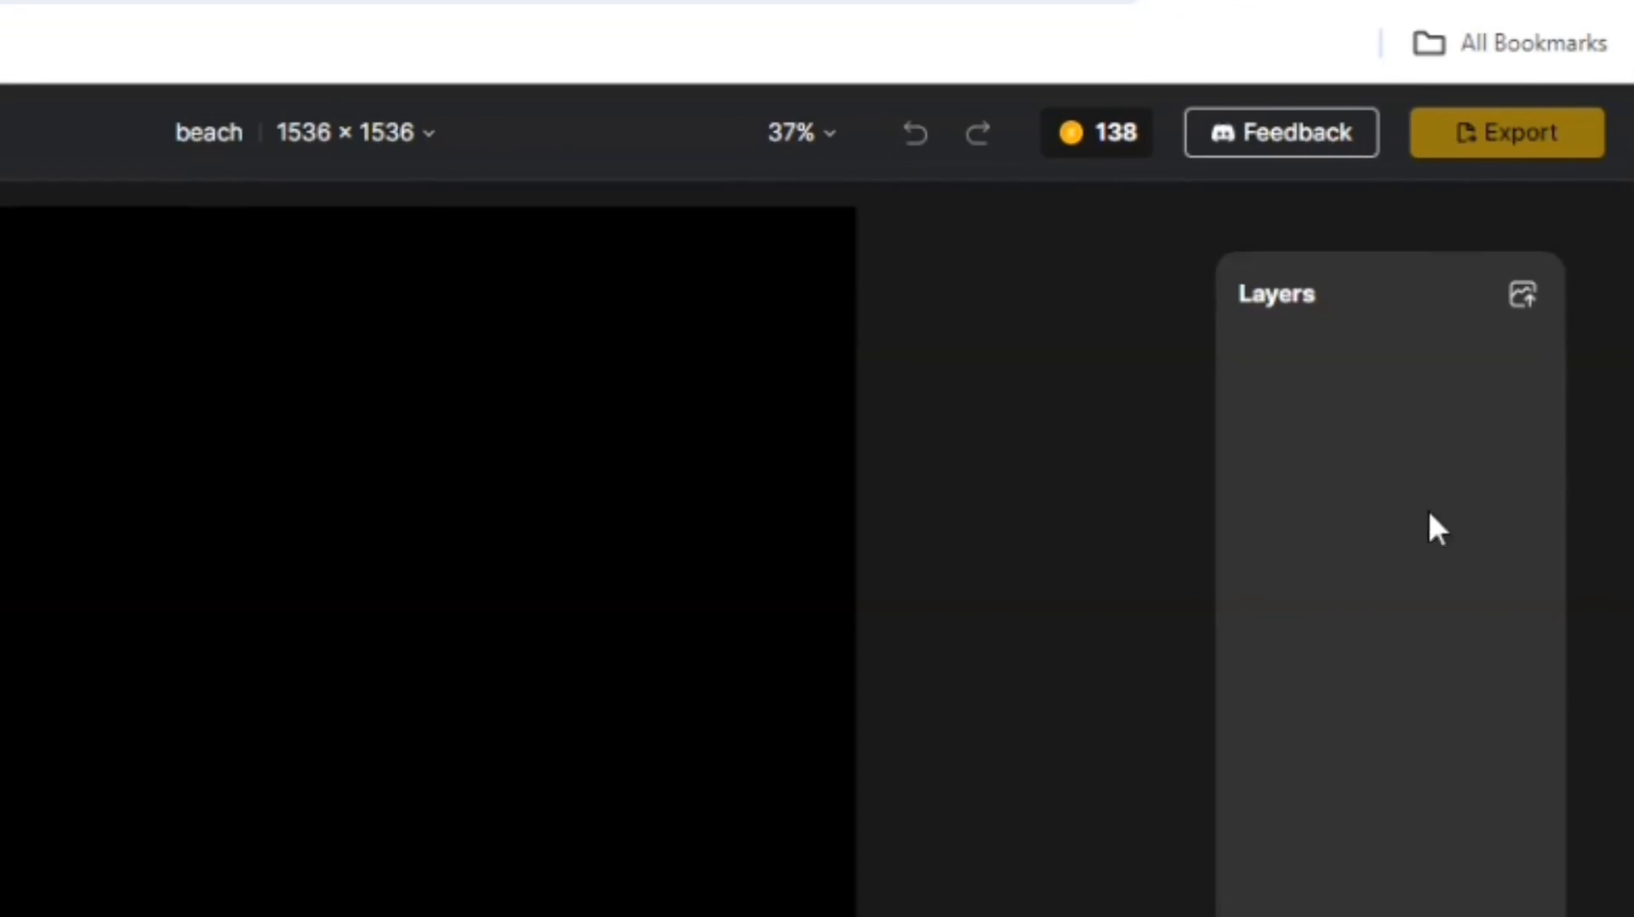
# - Show the Stylar assistant chat and close it again
pyautogui.click(1525, 851)
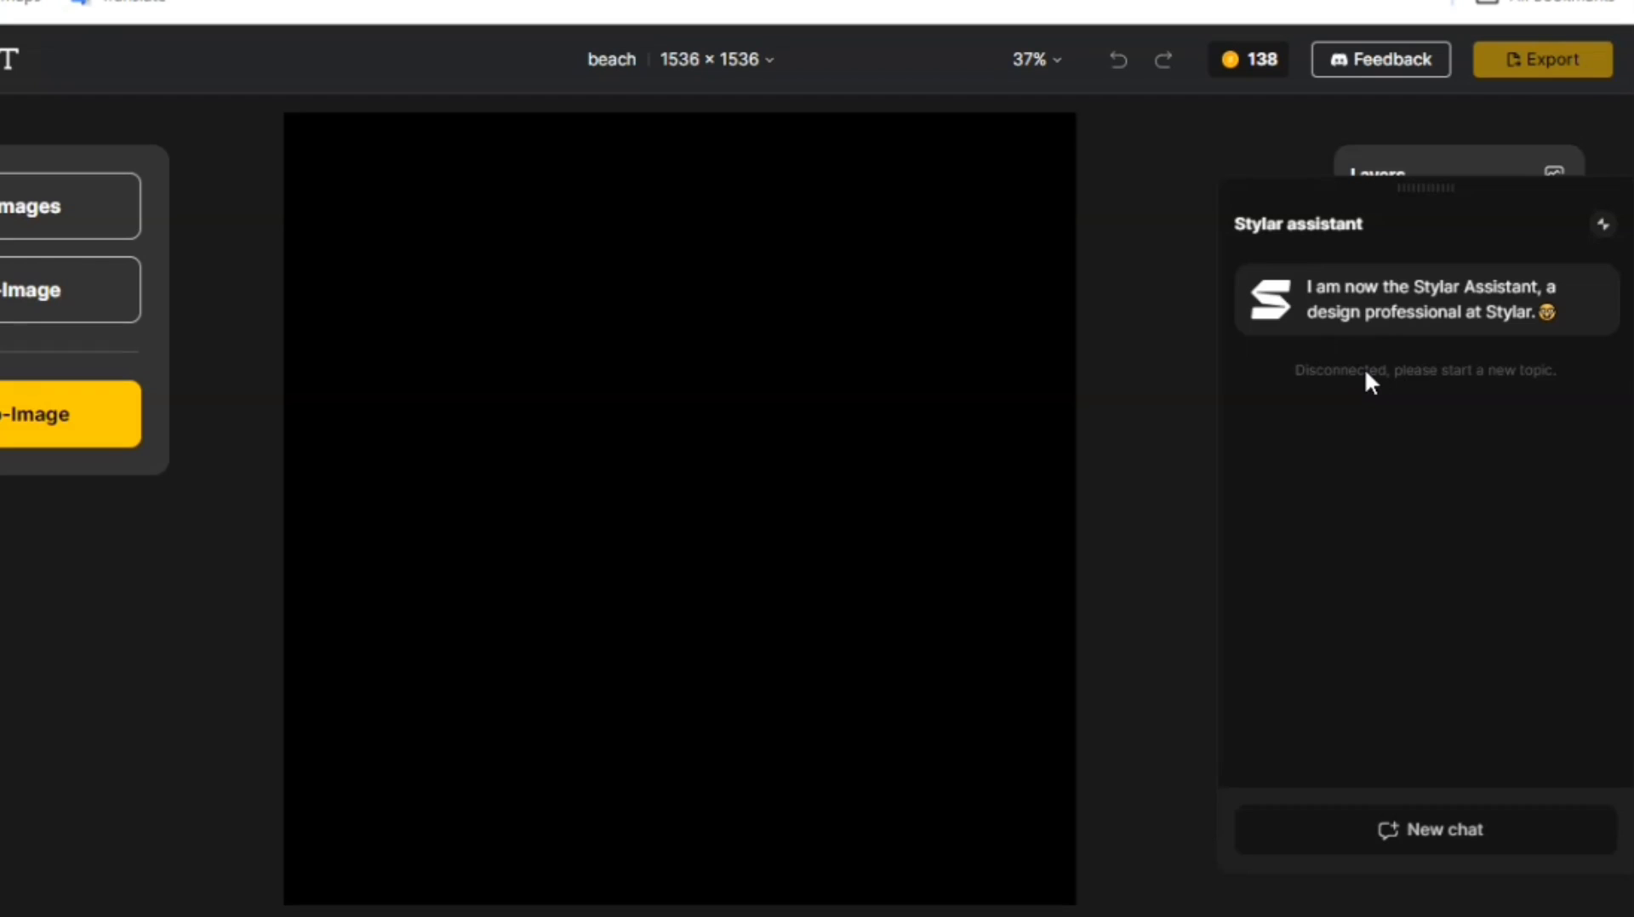
pyautogui.click(1604, 224)
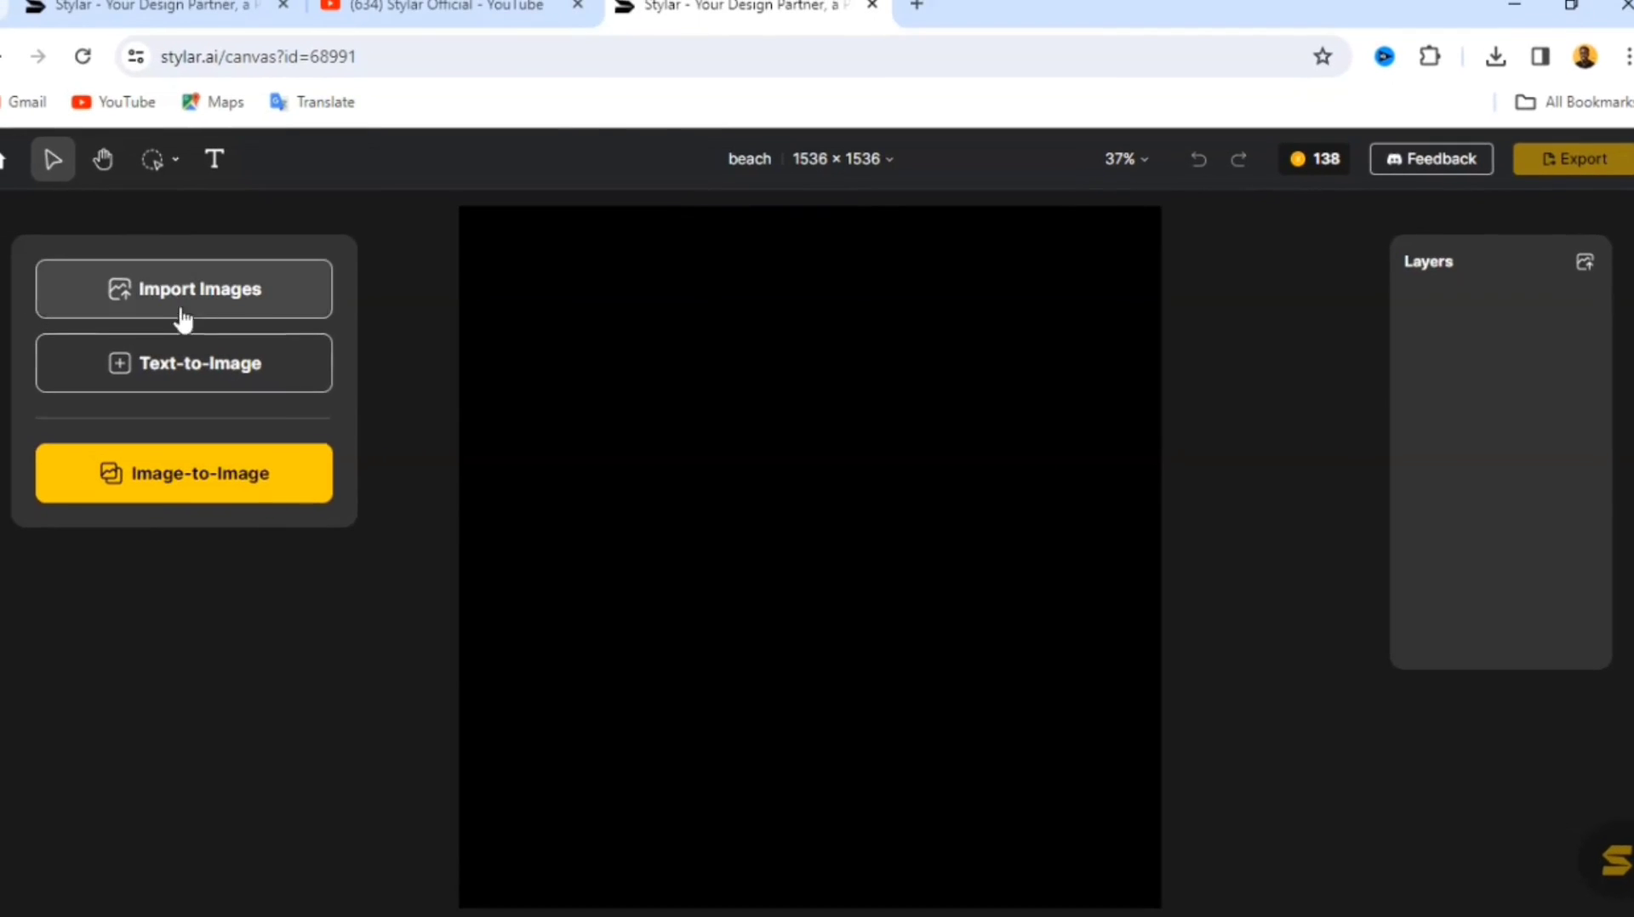
# - Import the Layer 2 sunset image from the Untitled folder inside Downloads > BEACH onto the canvas
pyautogui.click(236, 314)
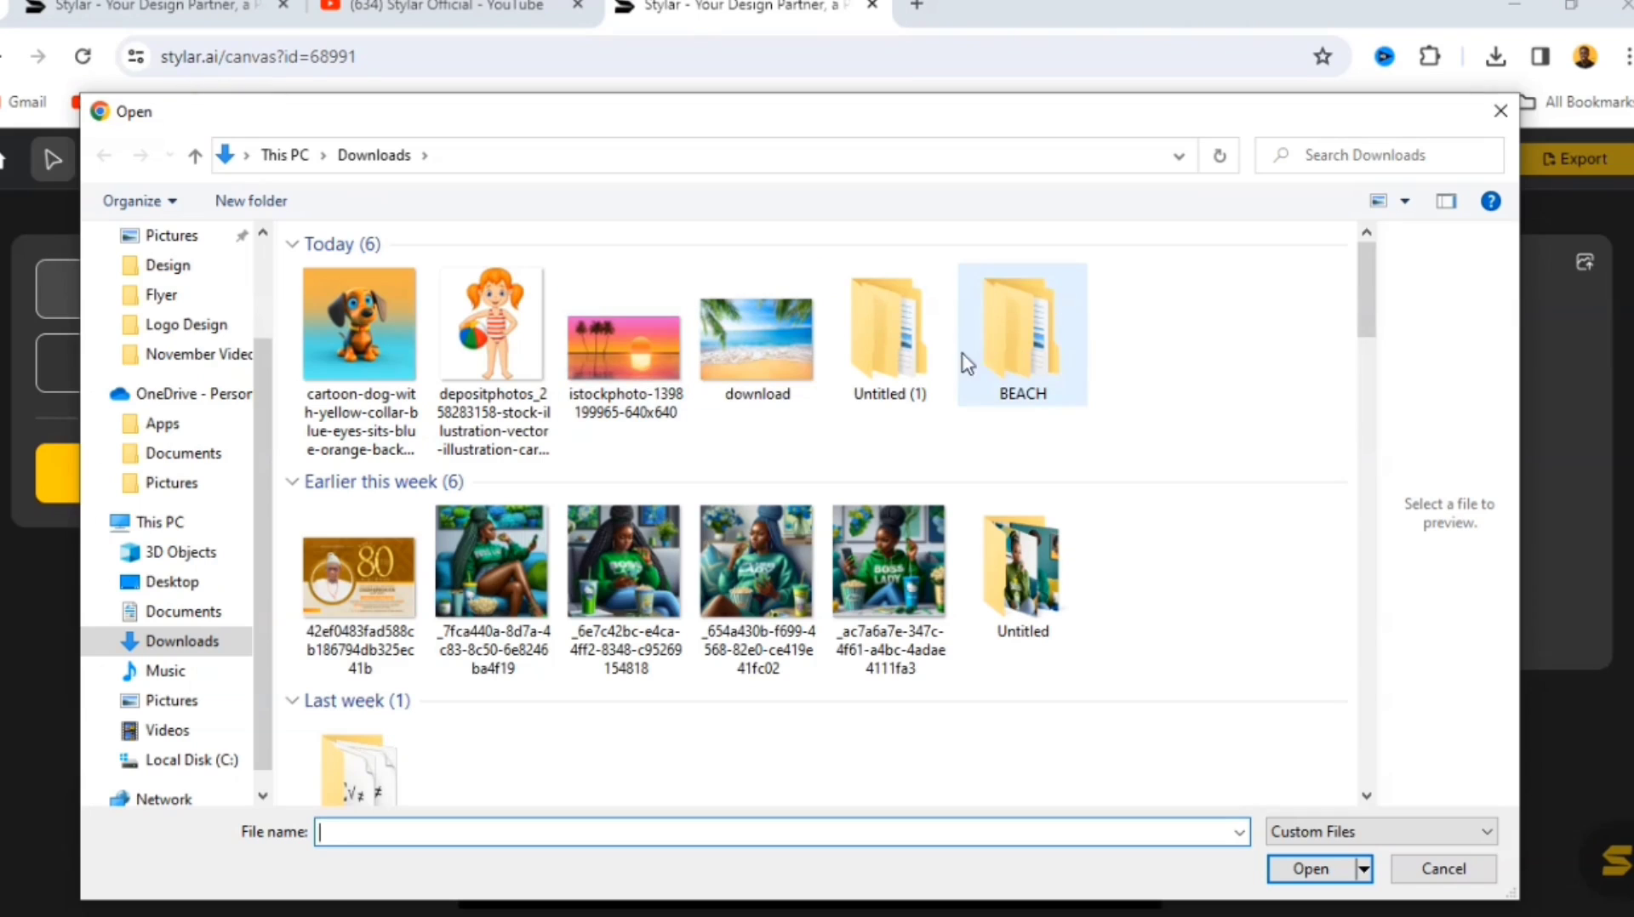
pyautogui.doubleClick(942, 356)
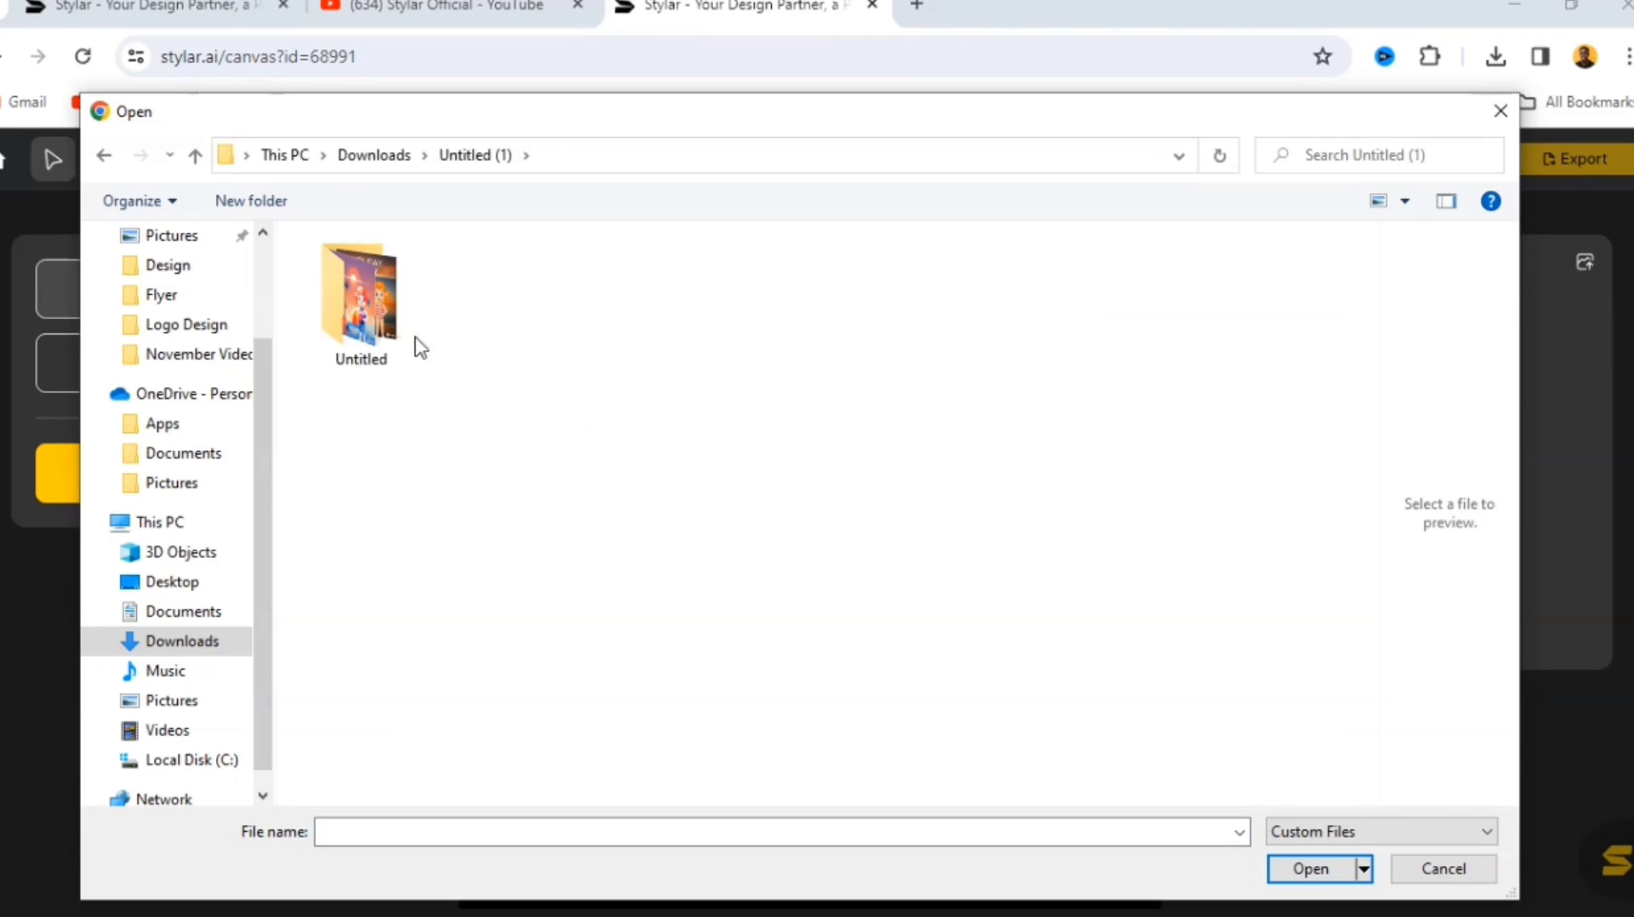
pyautogui.doubleClick(362, 310)
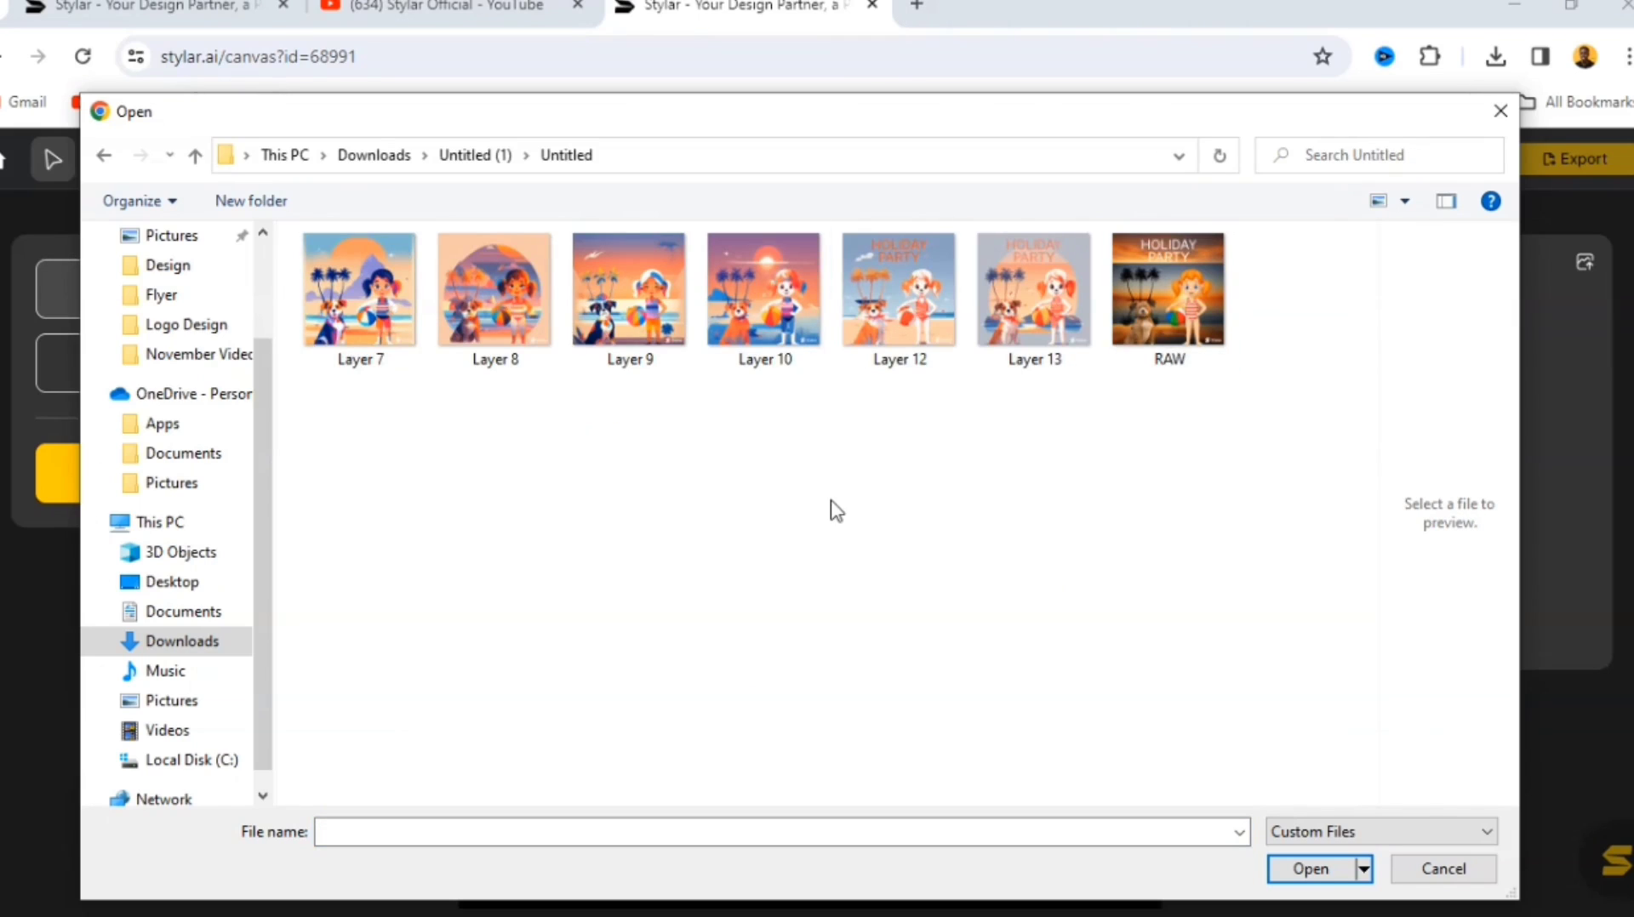
pyautogui.hotkey('alt', 'Left')
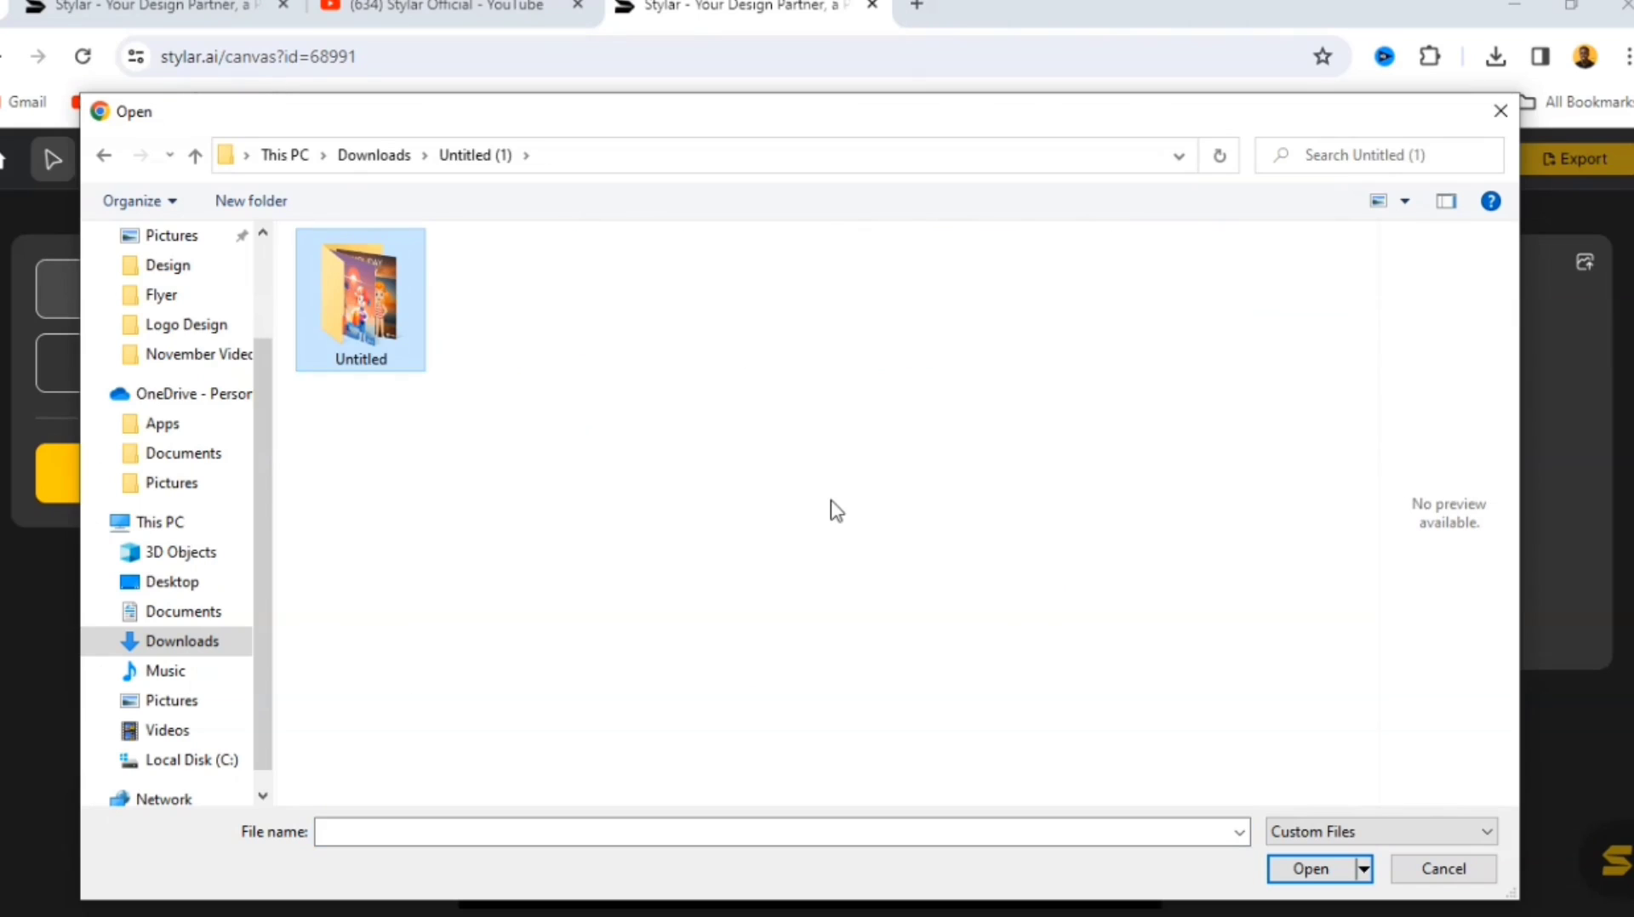
pyautogui.hotkey('alt', 'Left')
pyautogui.doubleClick(1021, 344)
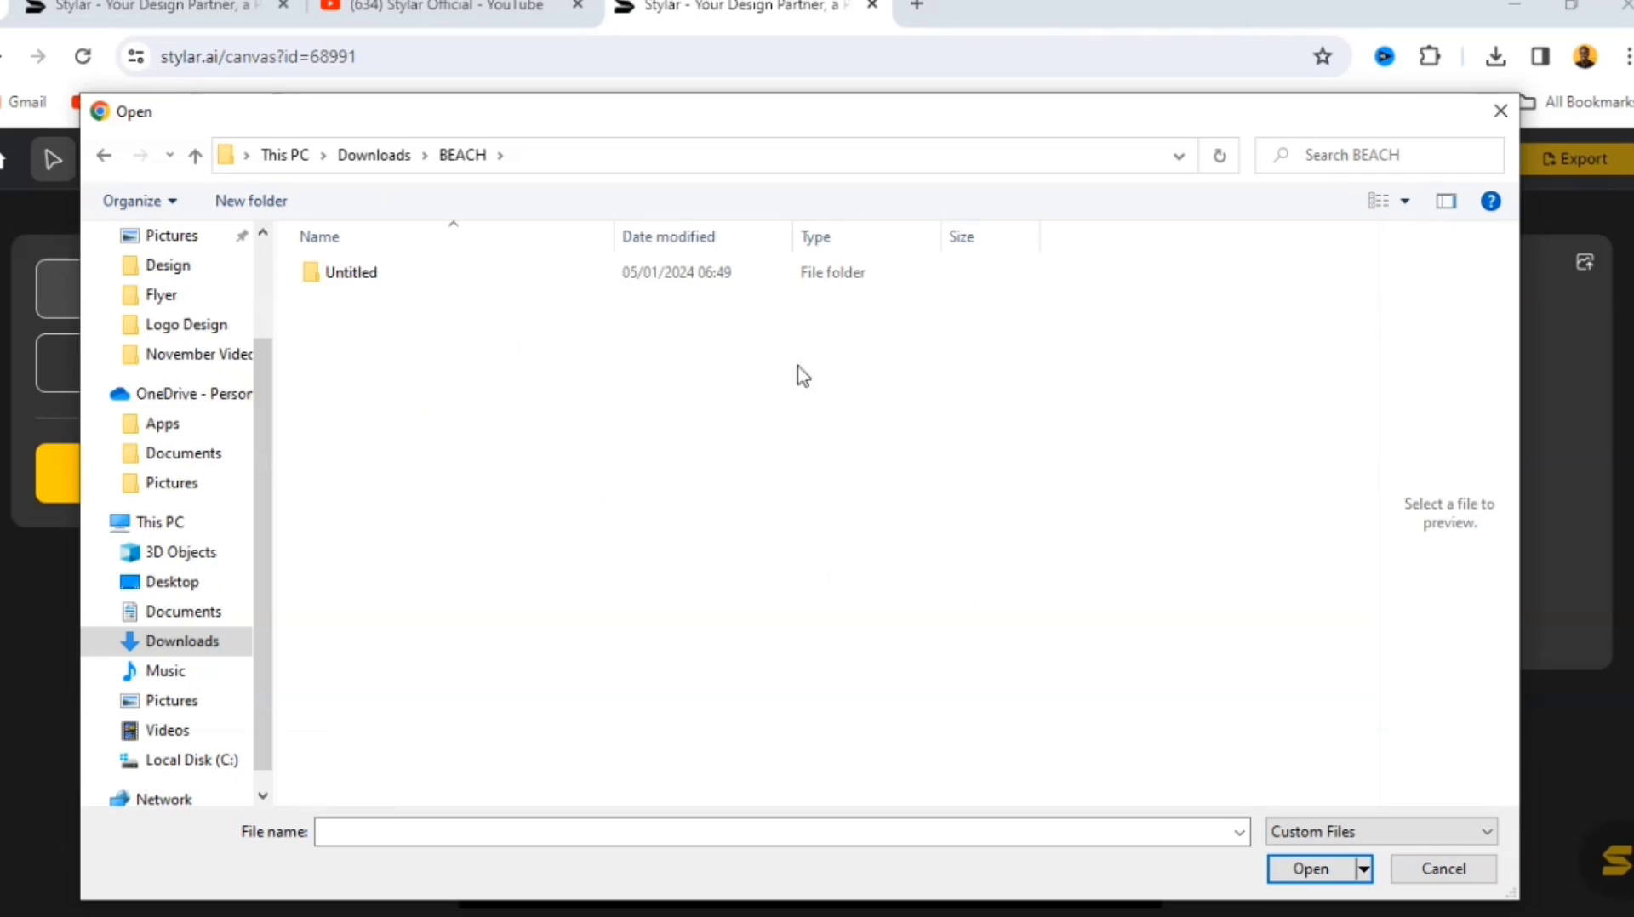
pyautogui.doubleClick(482, 284)
pyautogui.click(371, 302)
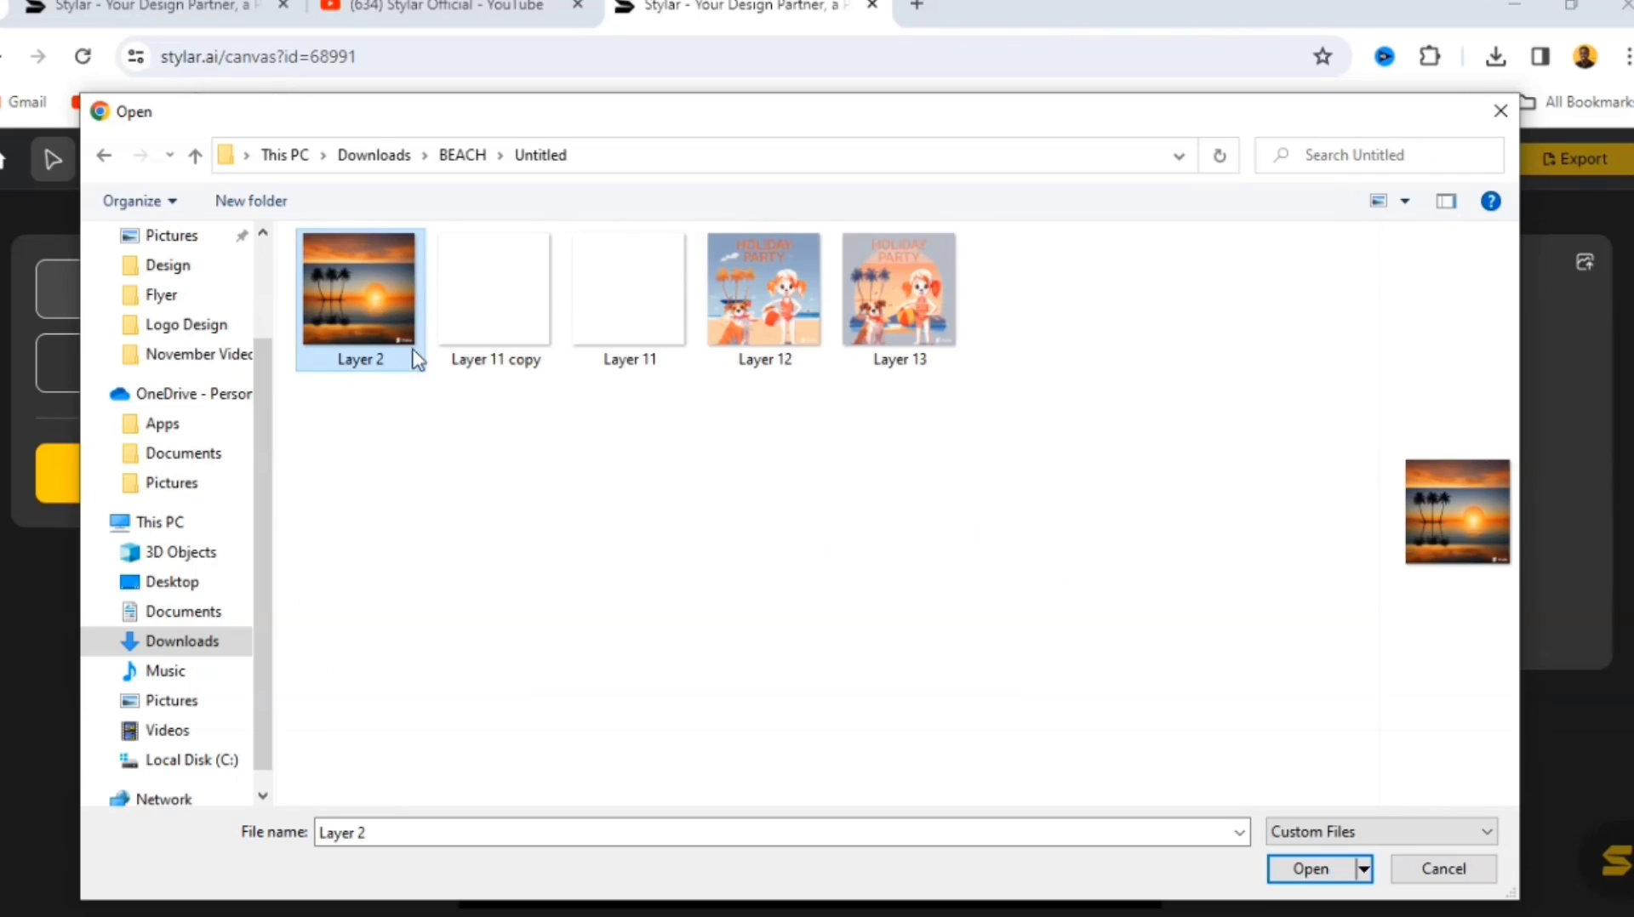
pyautogui.click(1307, 869)
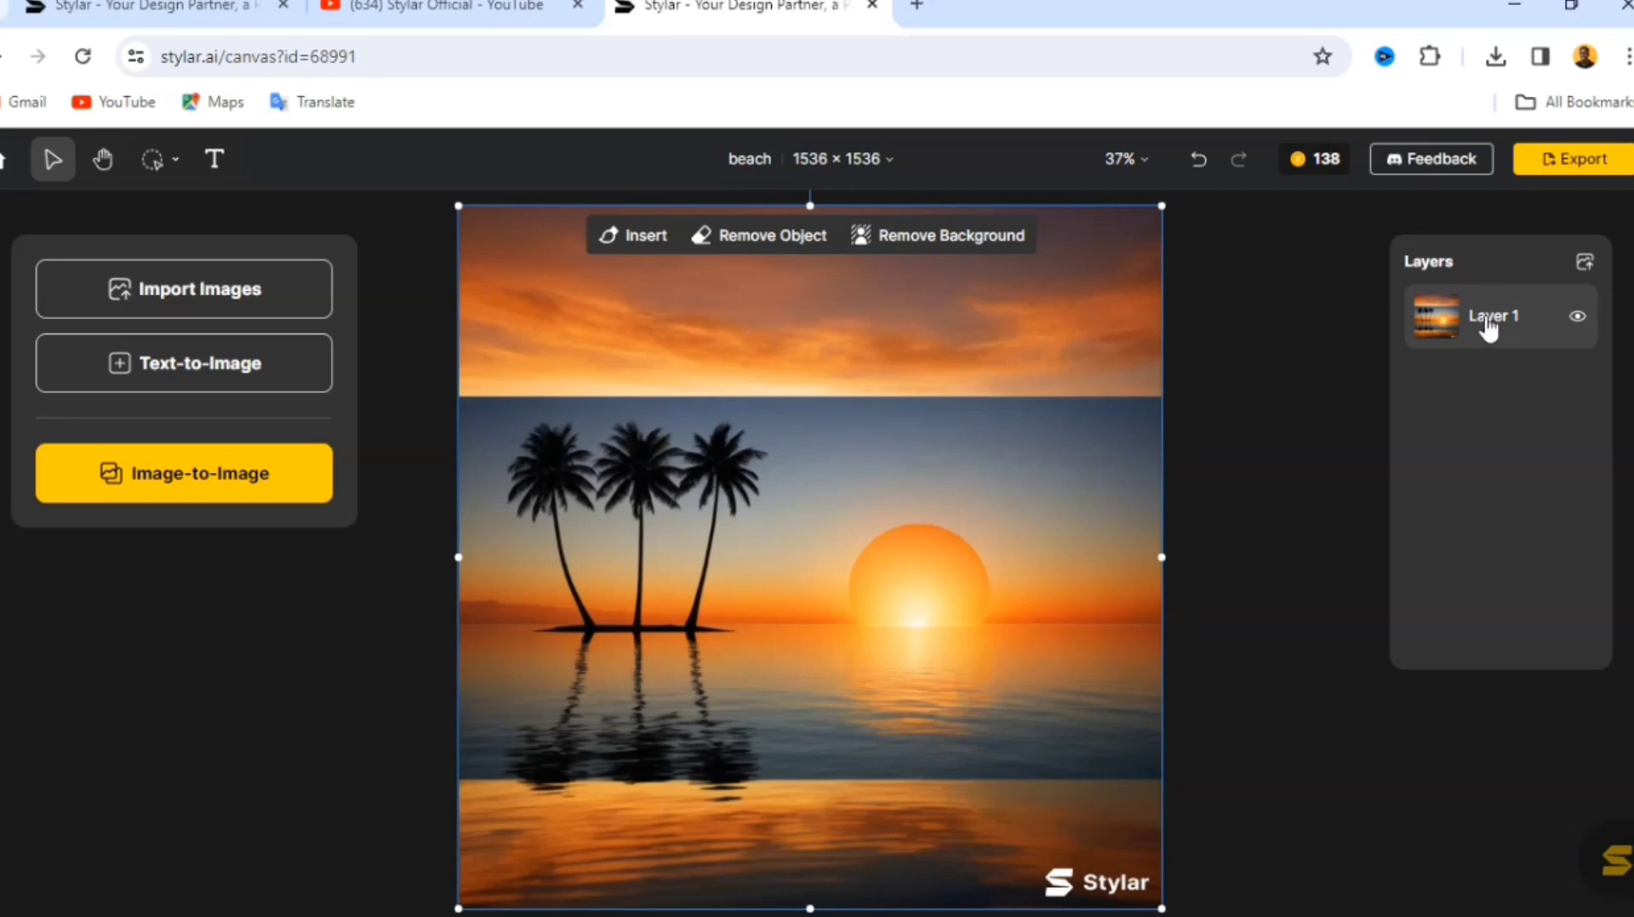
# - Try deselecting the imported sunset image and selecting it again on the canvas
pyautogui.click(1495, 368)
pyautogui.click(718, 305)
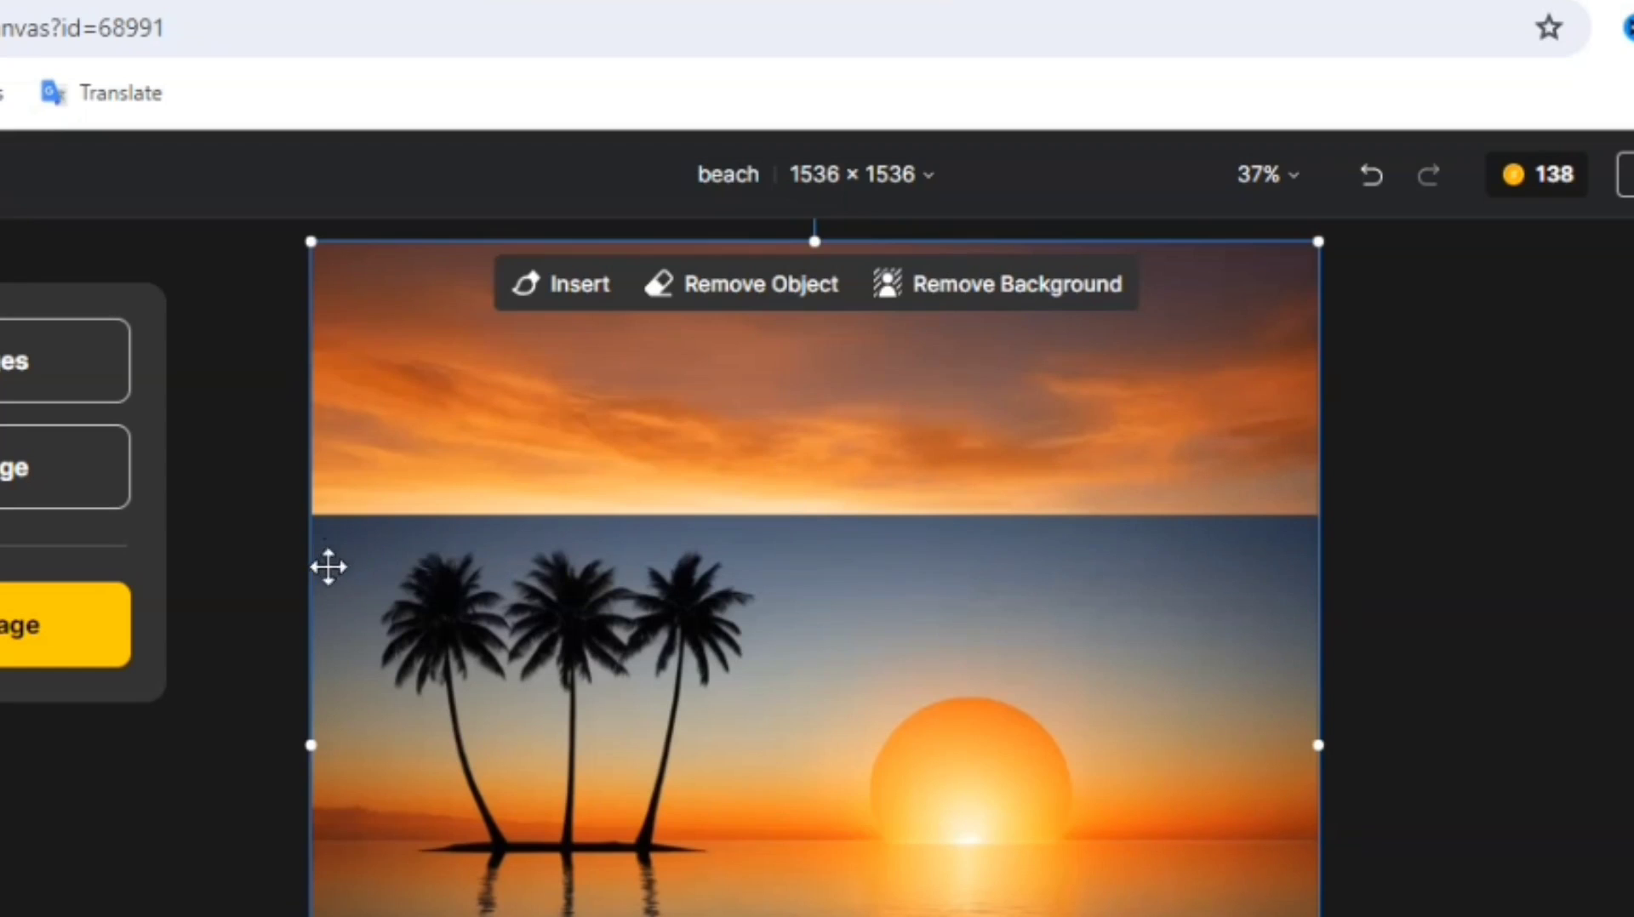
pyautogui.click(292, 562)
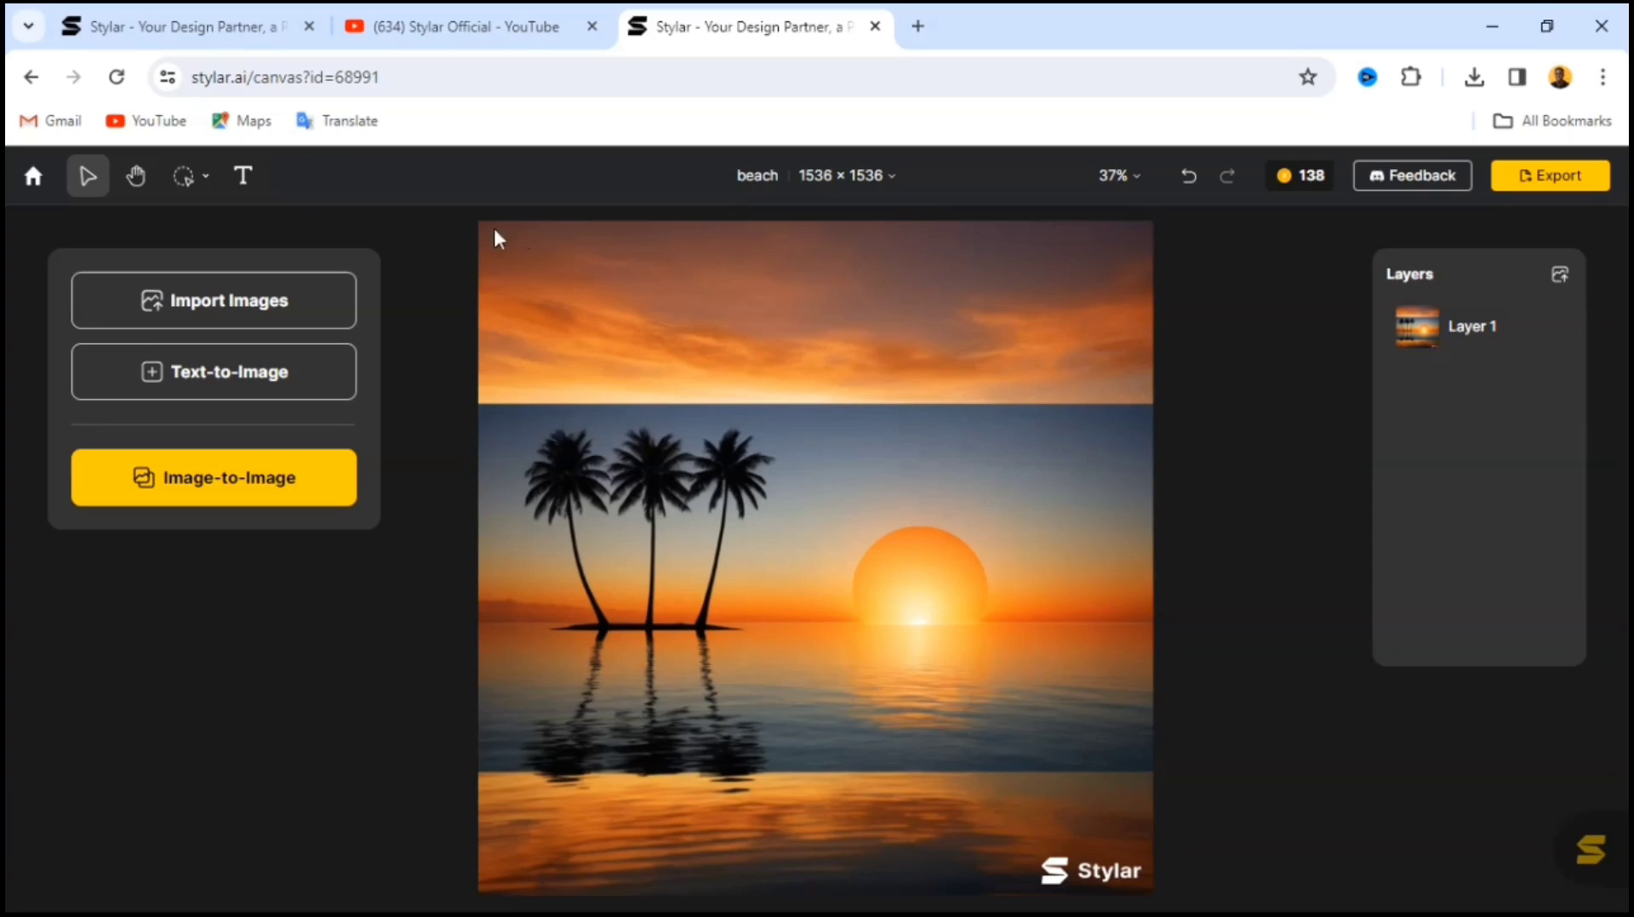
pyautogui.click(768, 460)
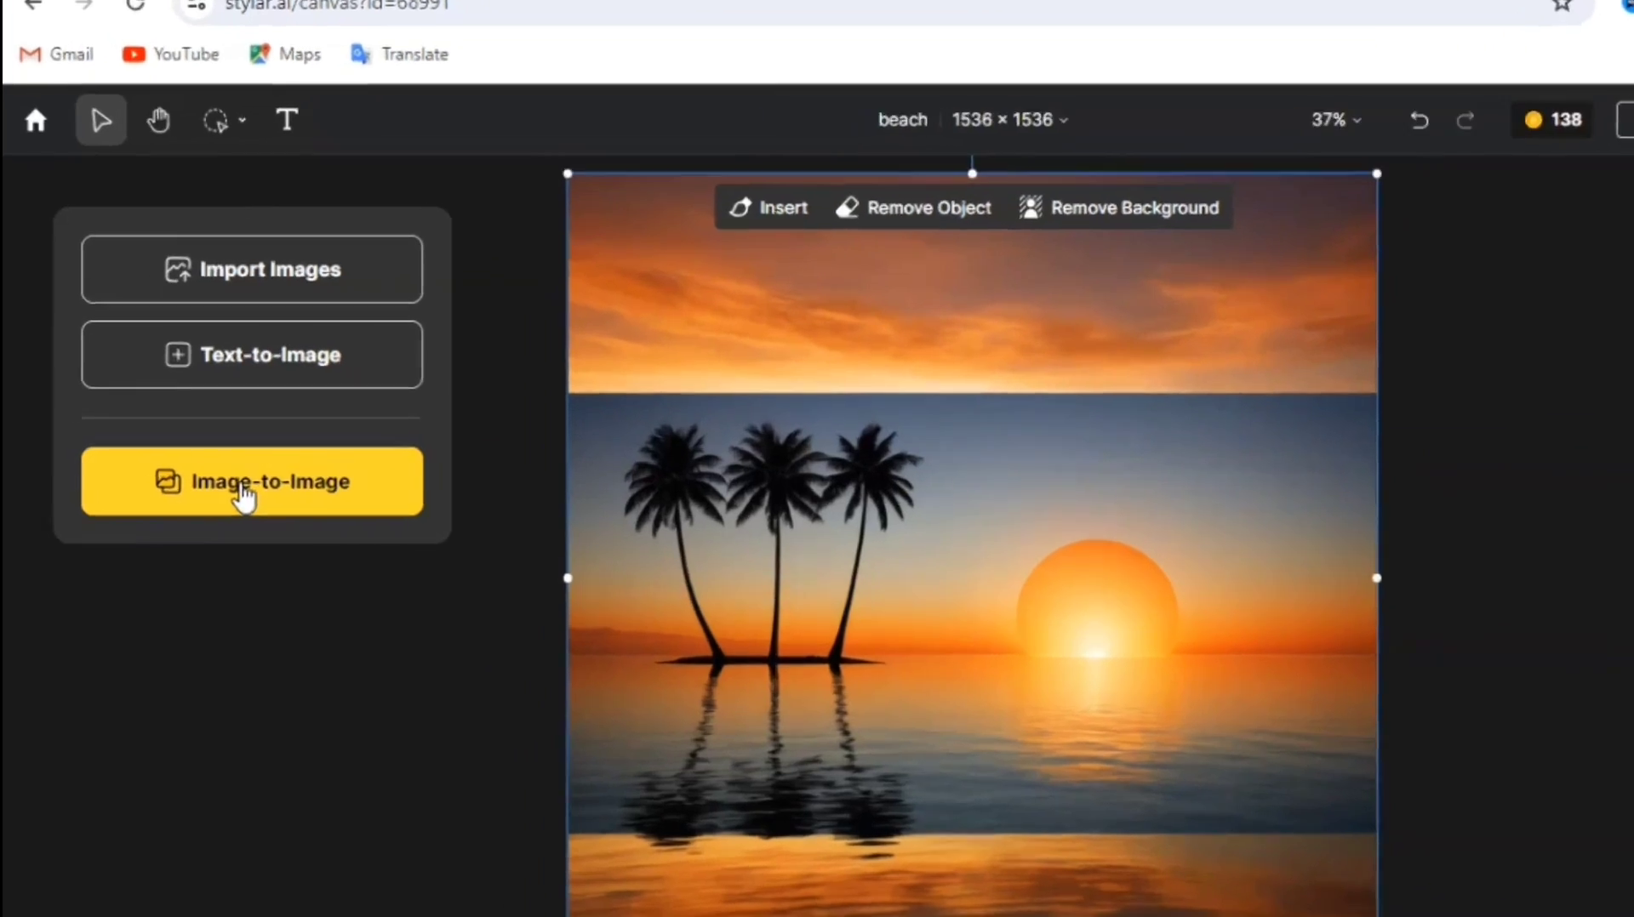
# - Open Image-to-Image for the sunset image, try structure match values of 0.6 and 0.4, and set it to 0.7
pyautogui.click(214, 492)
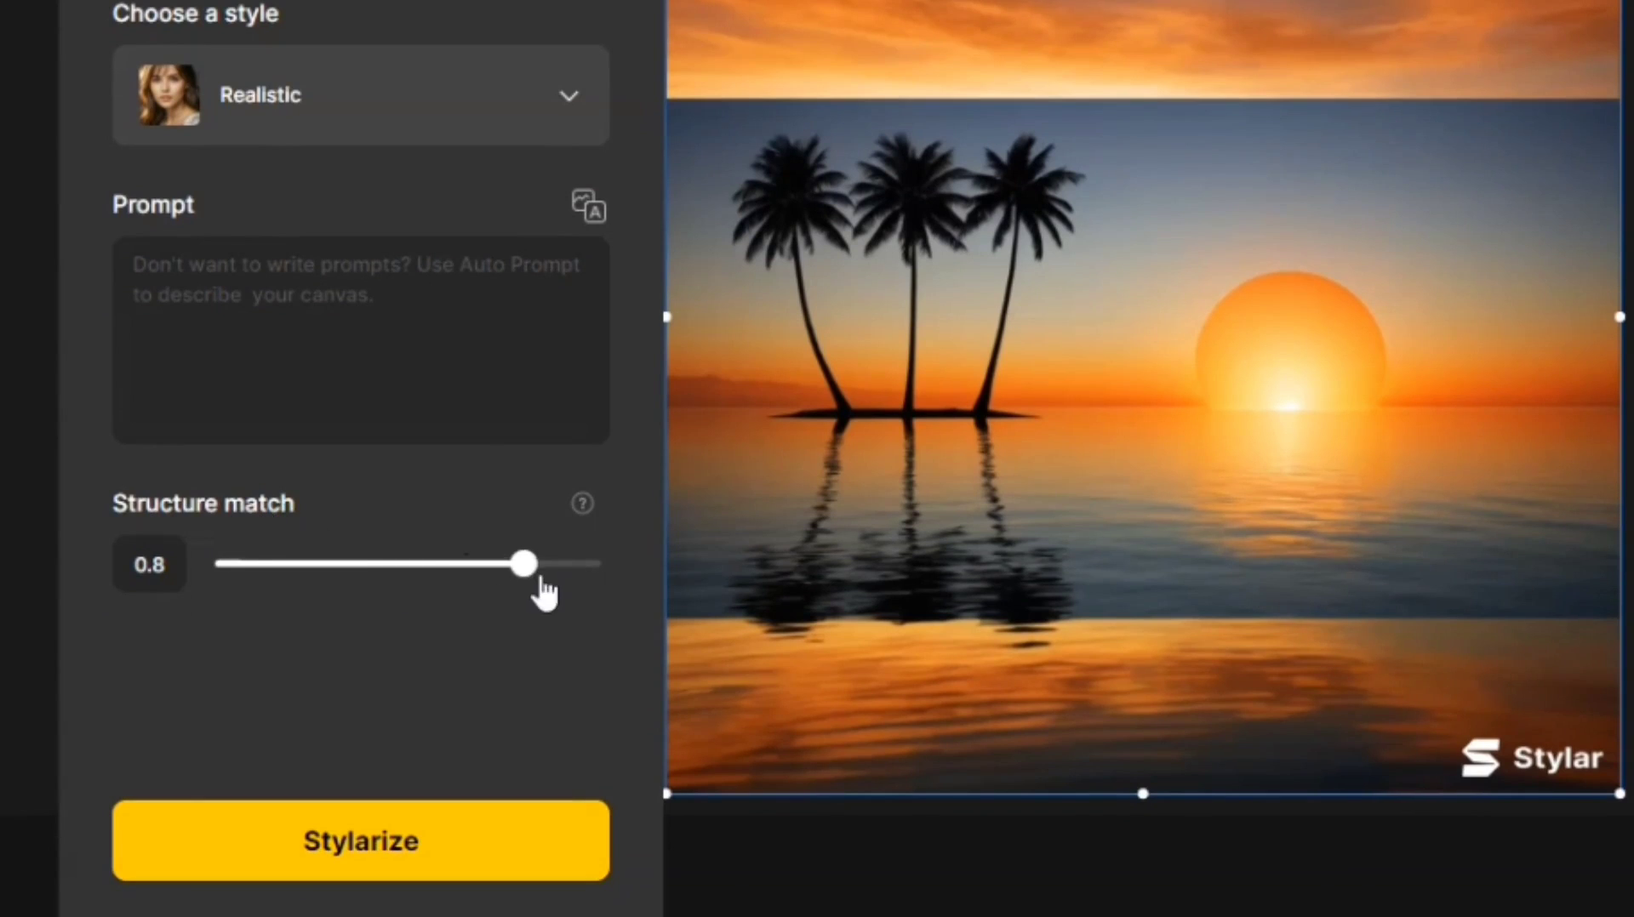
pyautogui.moveTo(540, 580); pyautogui.dragTo(446, 569)
pyautogui.moveTo(582, 507)
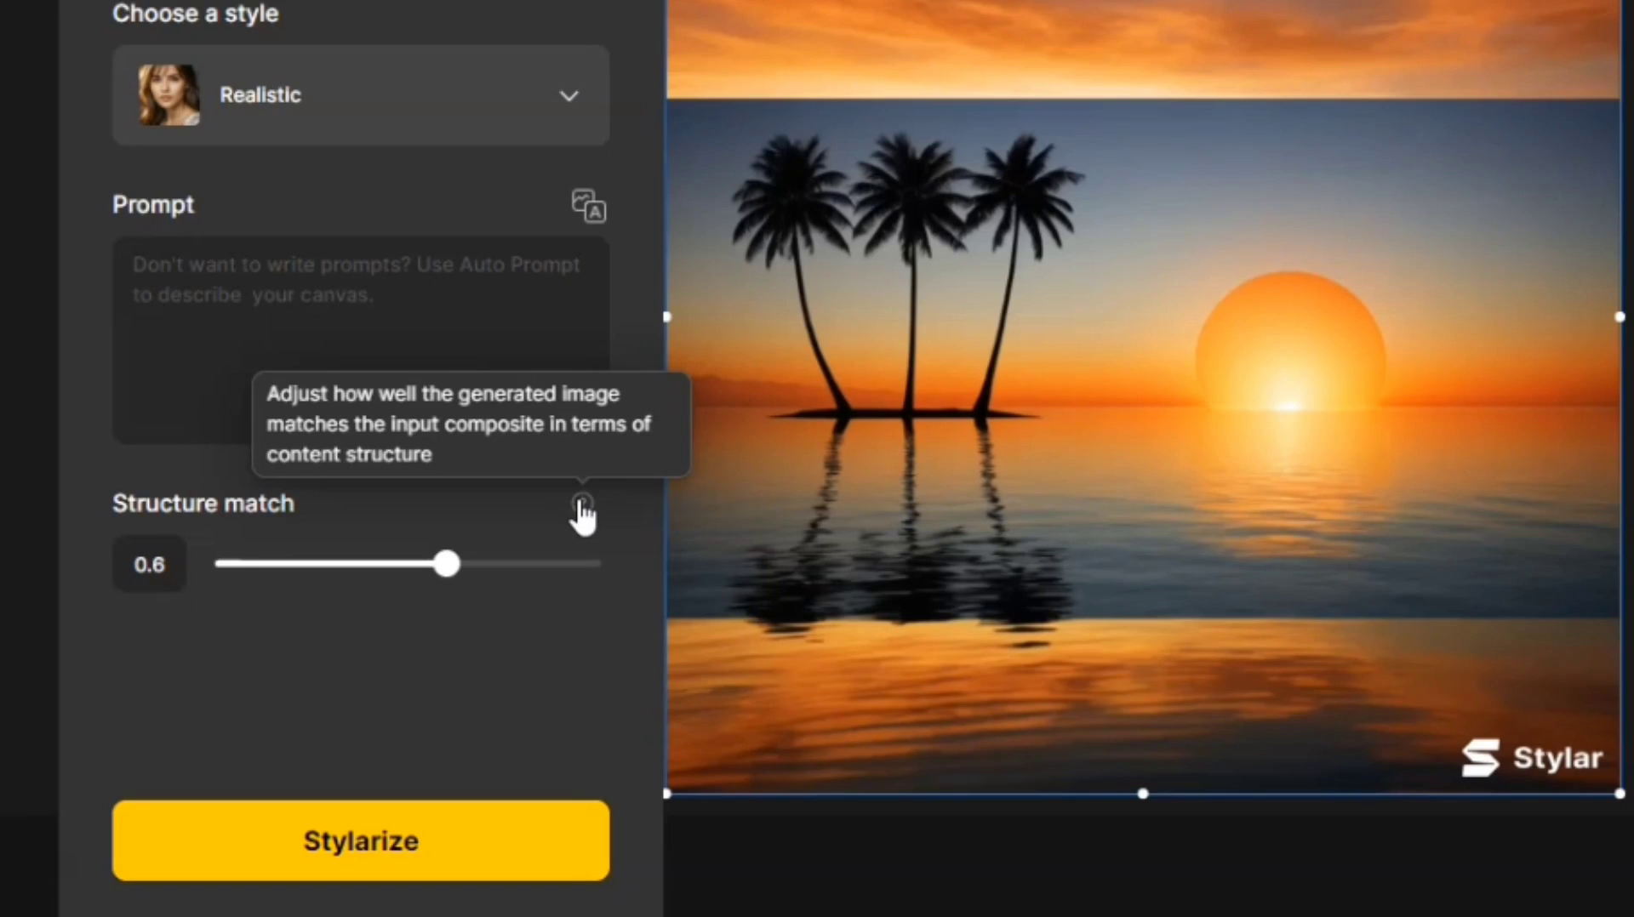
pyautogui.moveTo(444, 566); pyautogui.dragTo(371, 567)
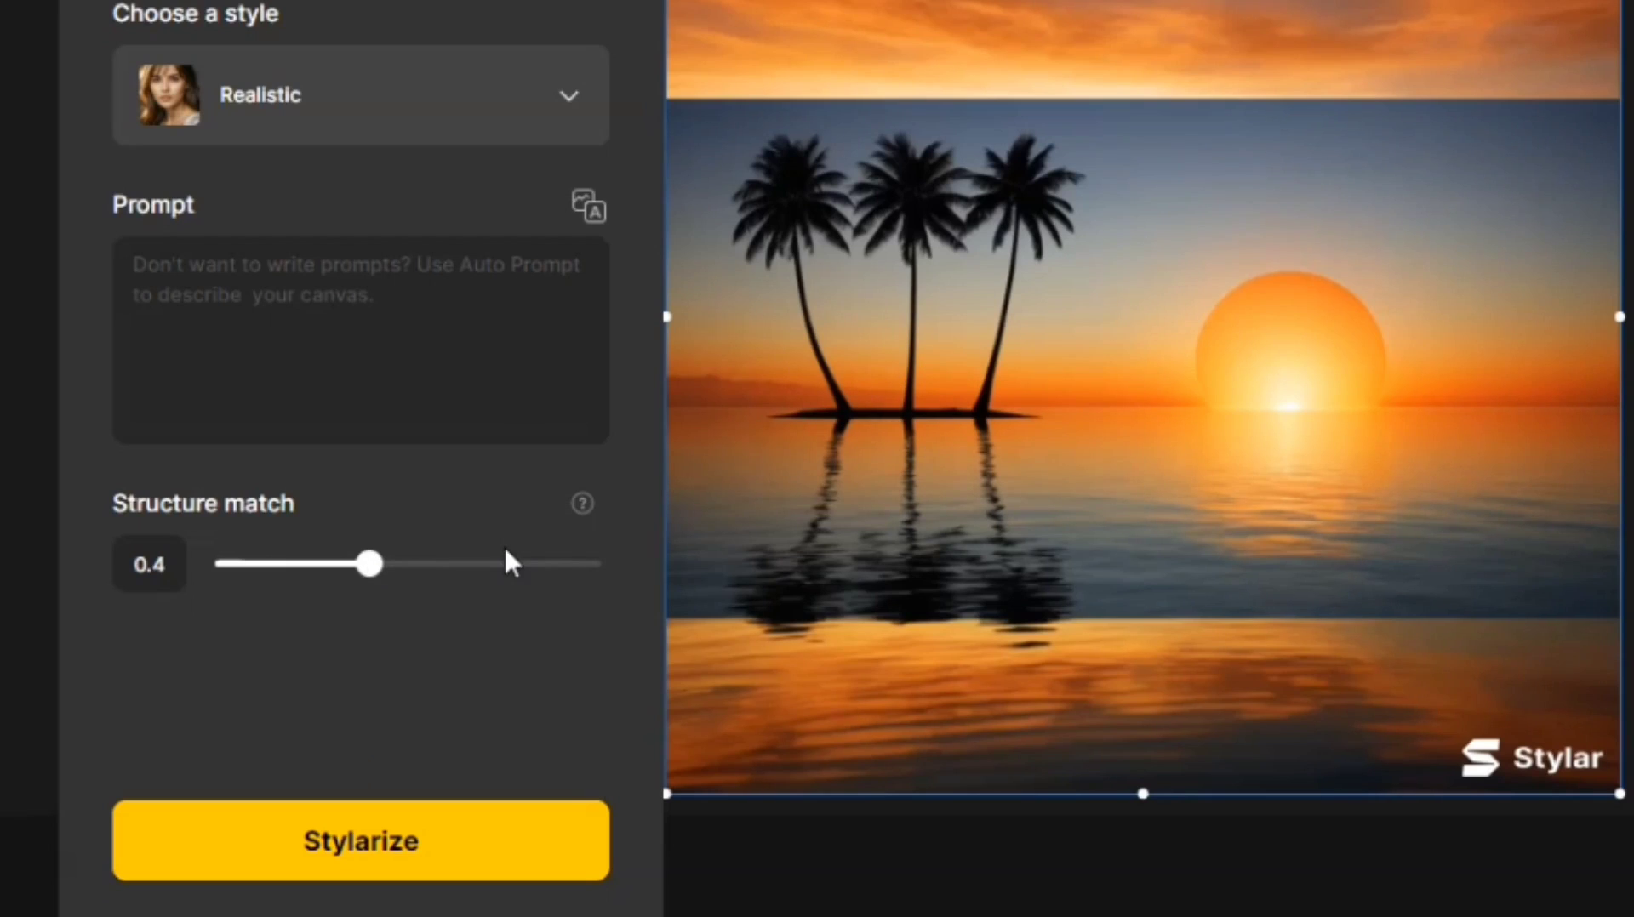
pyautogui.moveTo(369, 569); pyautogui.dragTo(466, 589)
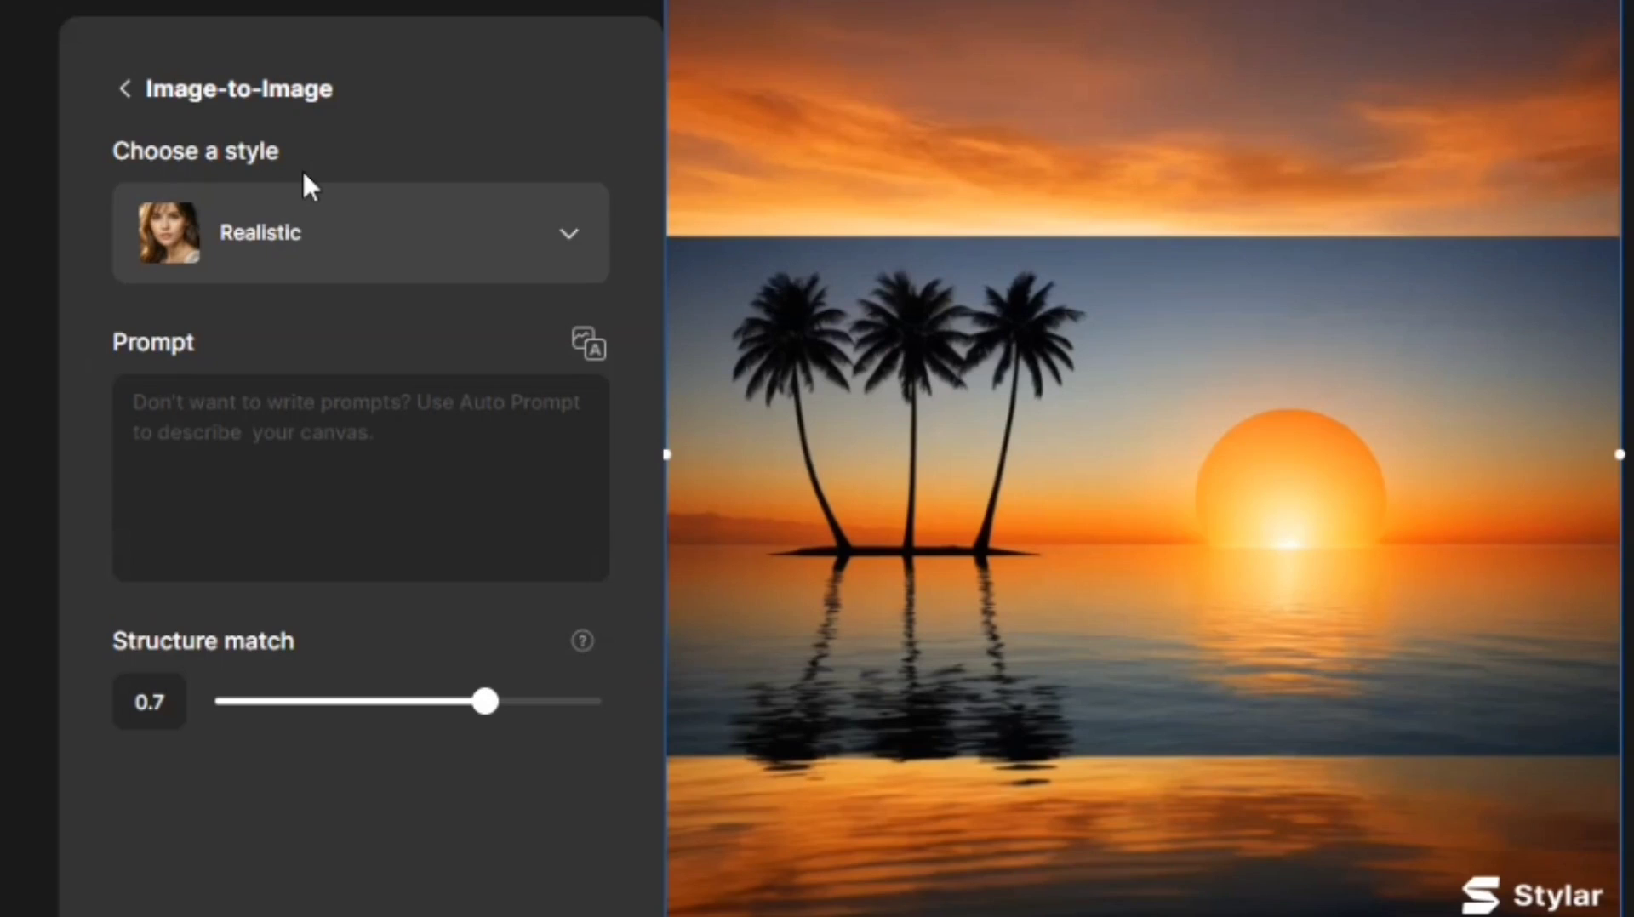
# - Choose the Piece of Holiday style for the sunset image and generate the results with Stylarize, leaving the prompt empty
pyautogui.click(568, 238)
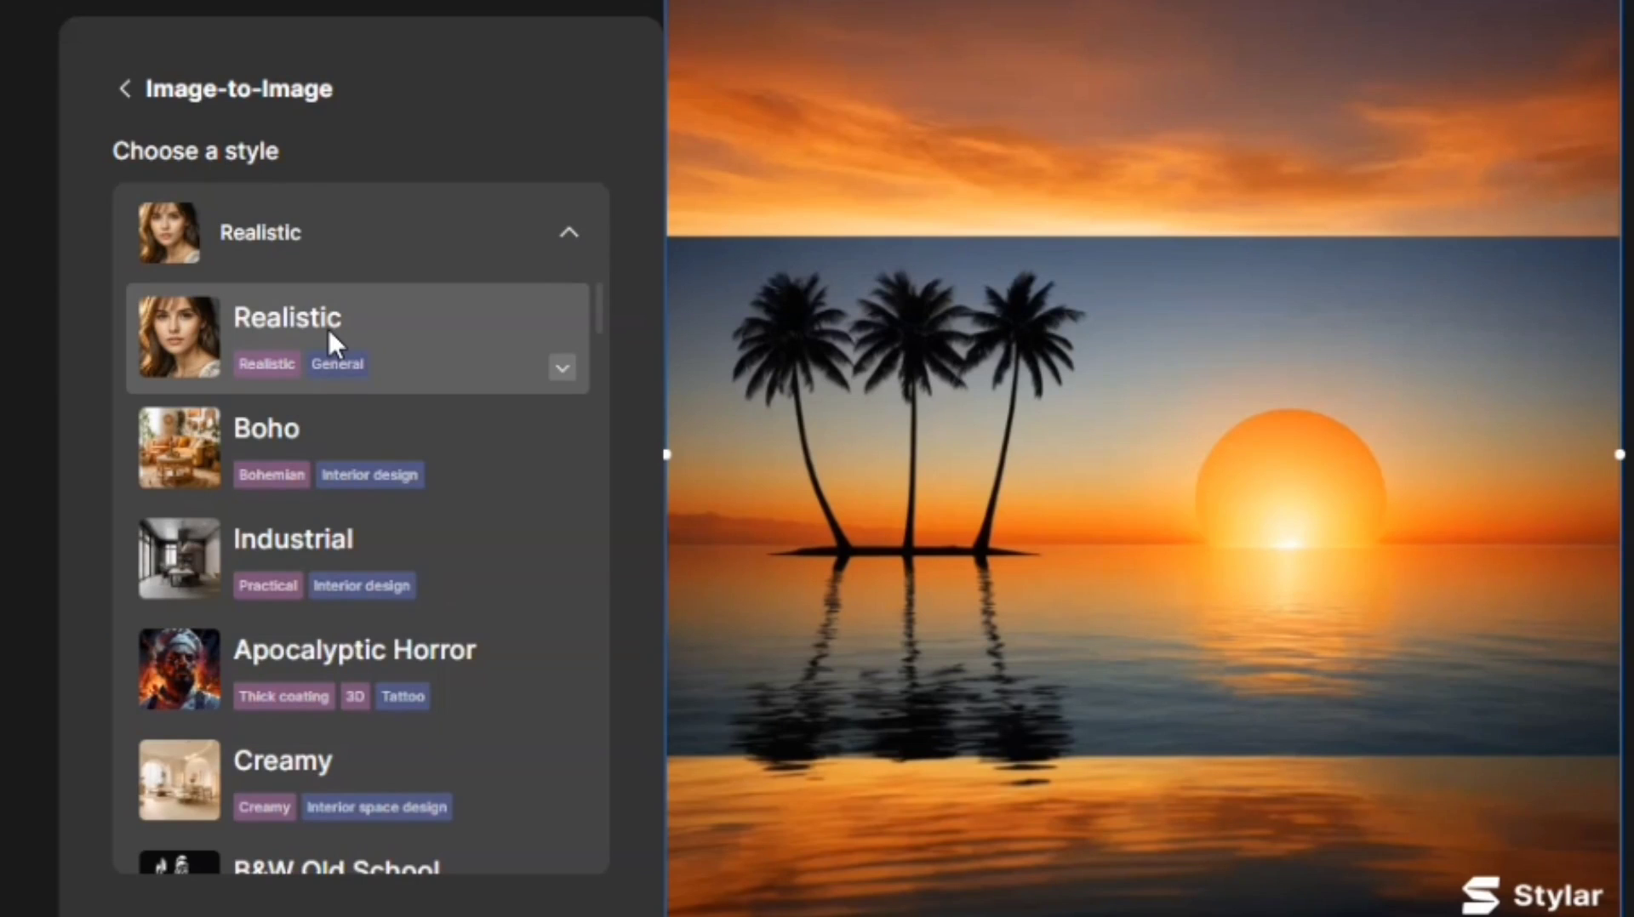
pyautogui.scroll(-15, 411, 452)
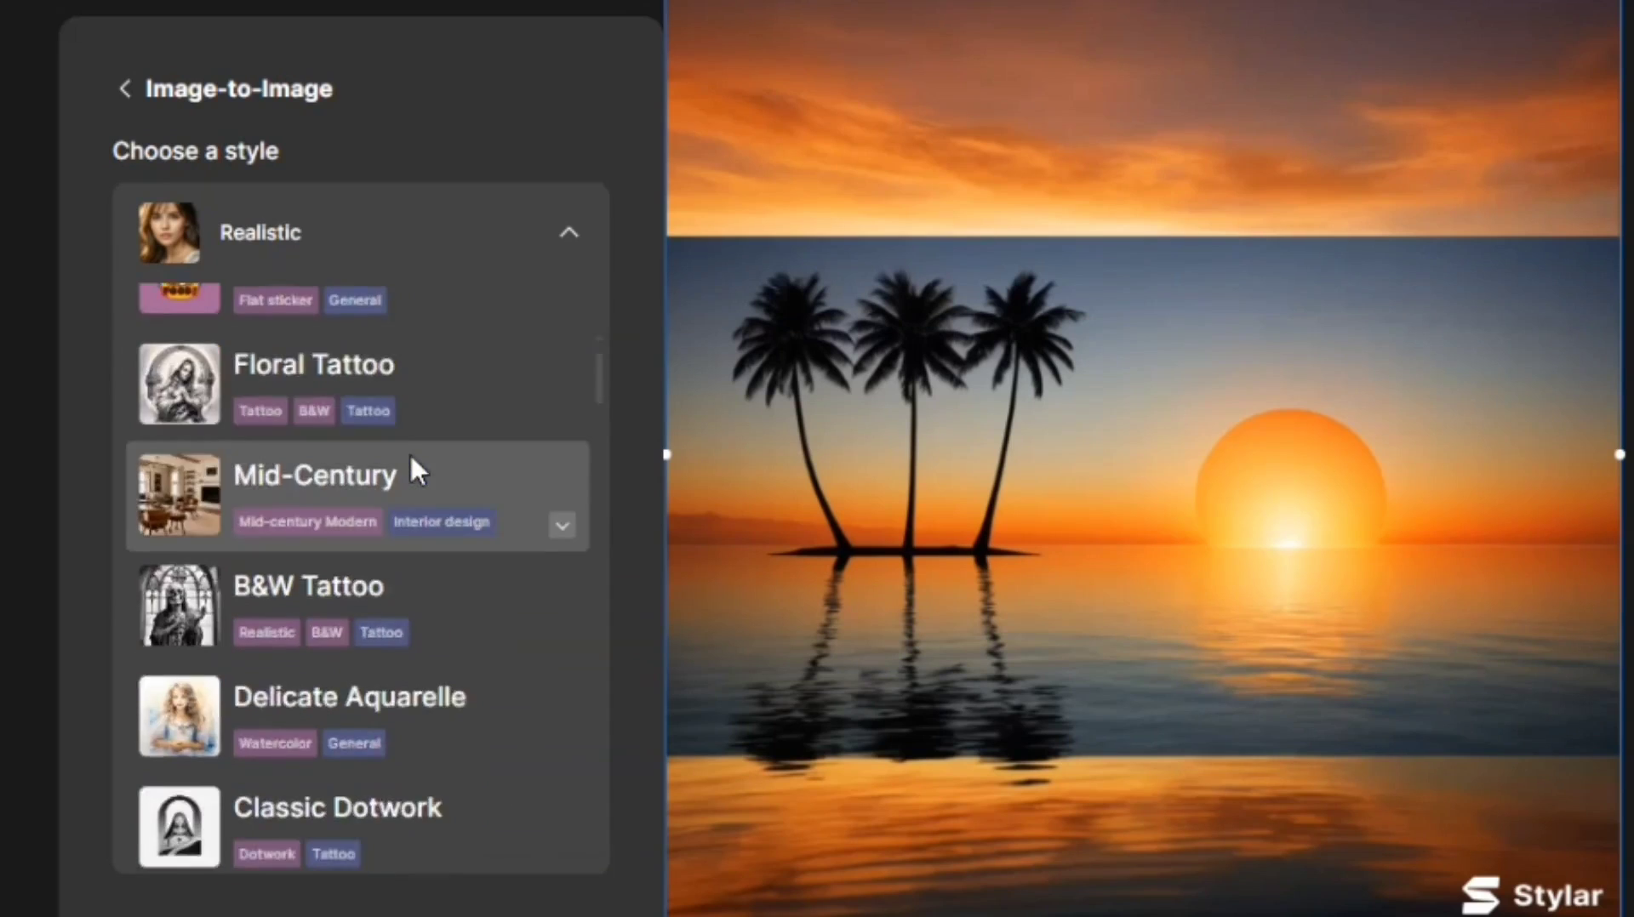
pyautogui.scroll(-3, 410, 456)
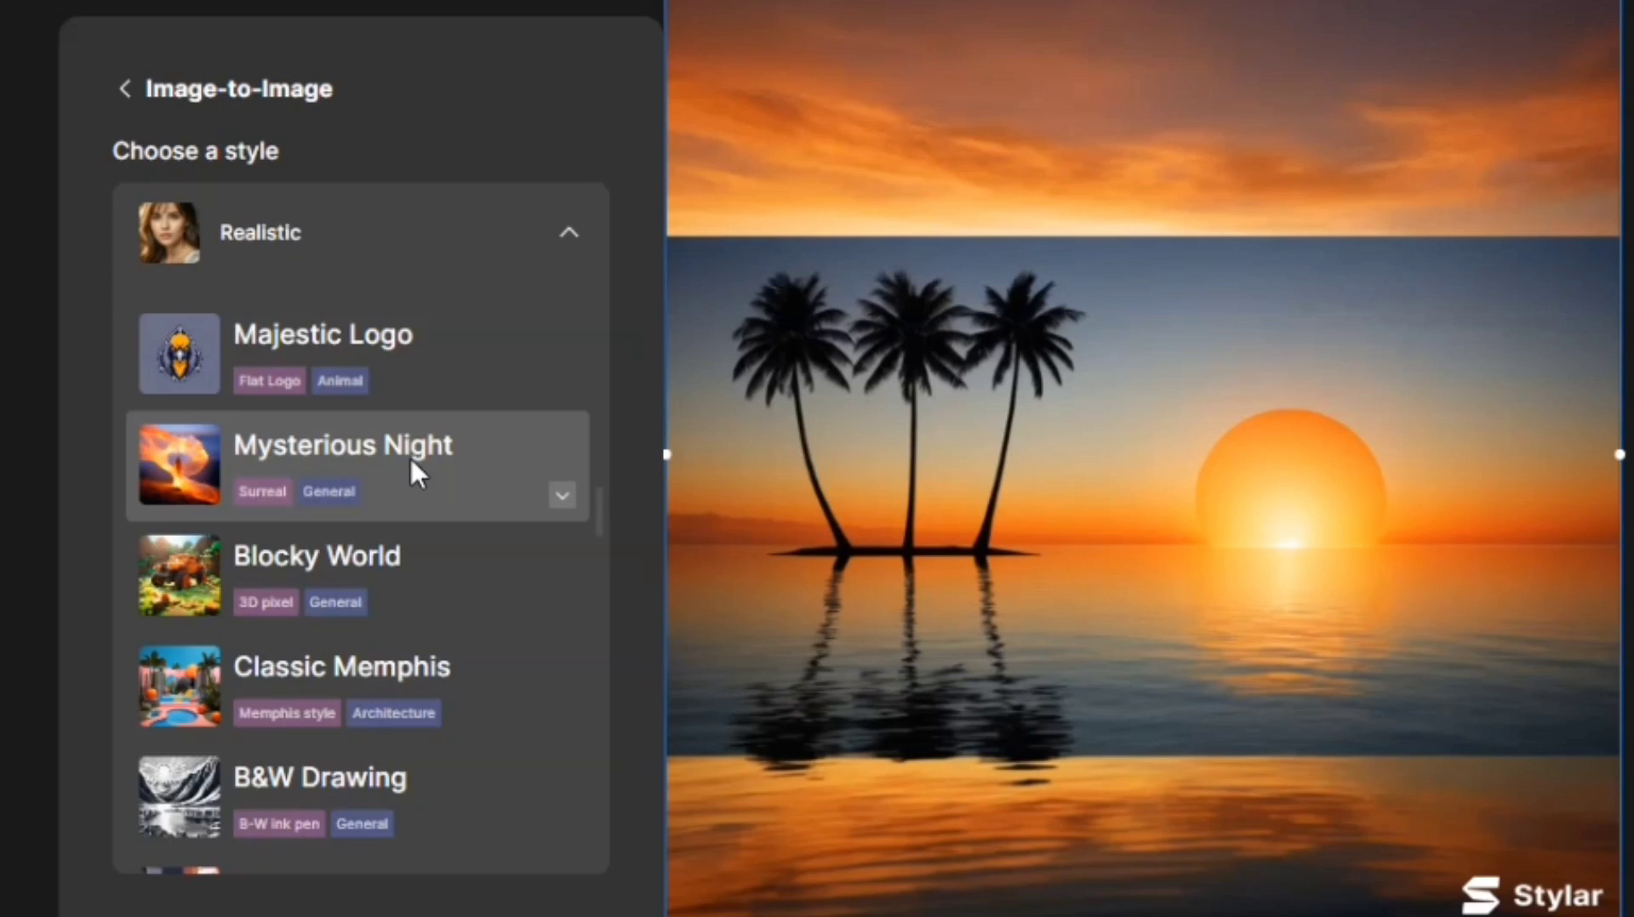
pyautogui.scroll(-9, 410, 458)
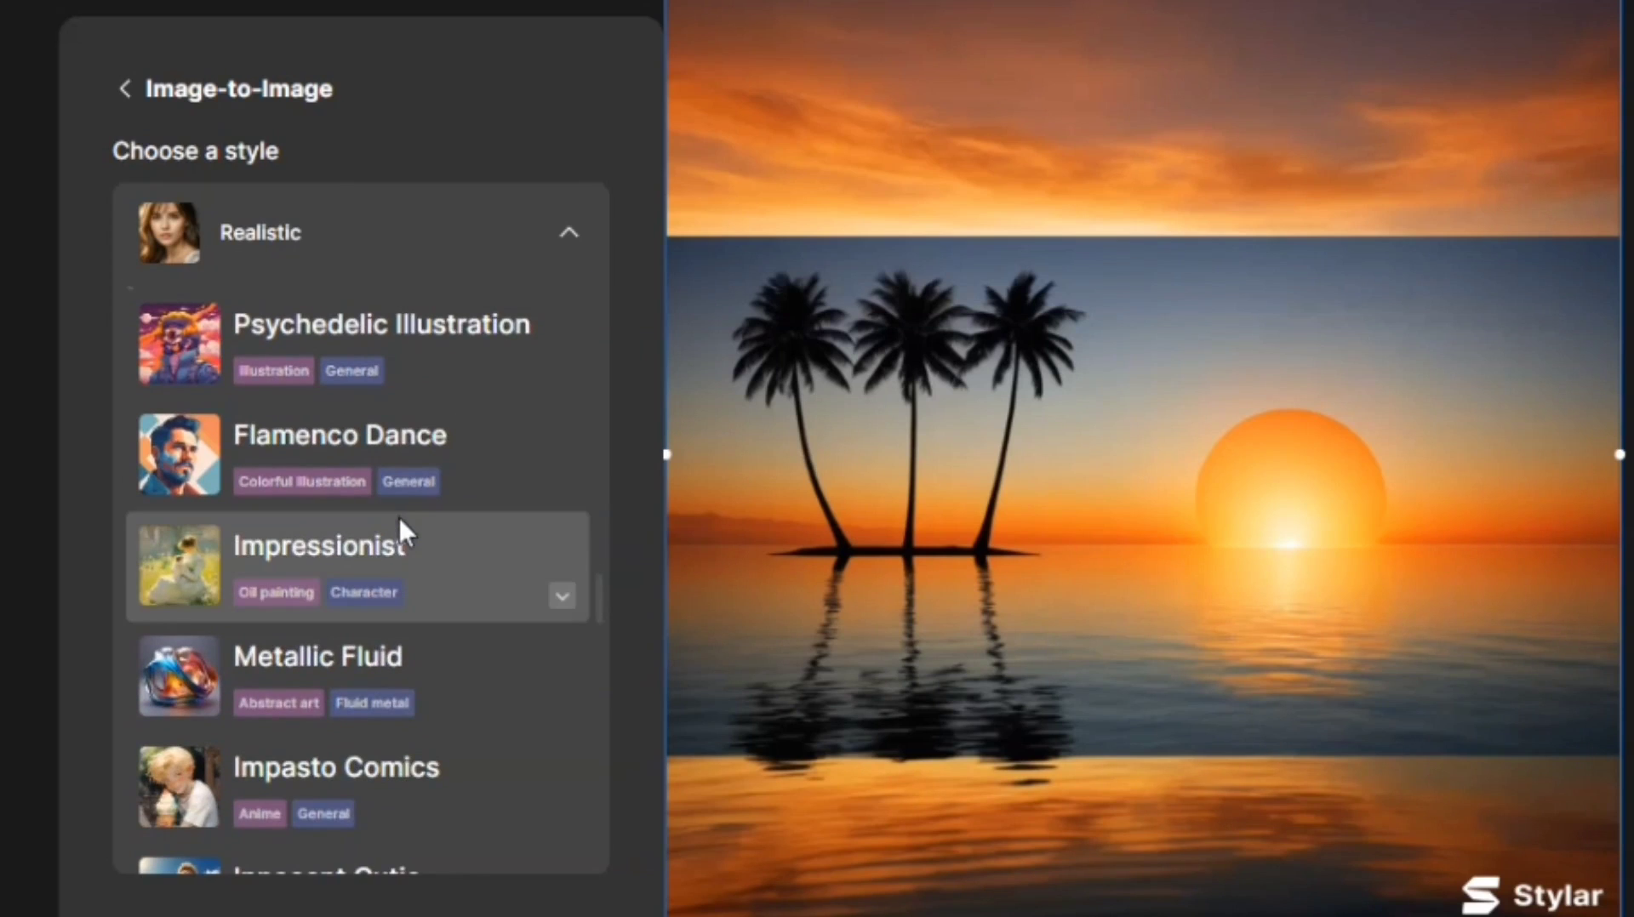
pyautogui.scroll(-7, 371, 541)
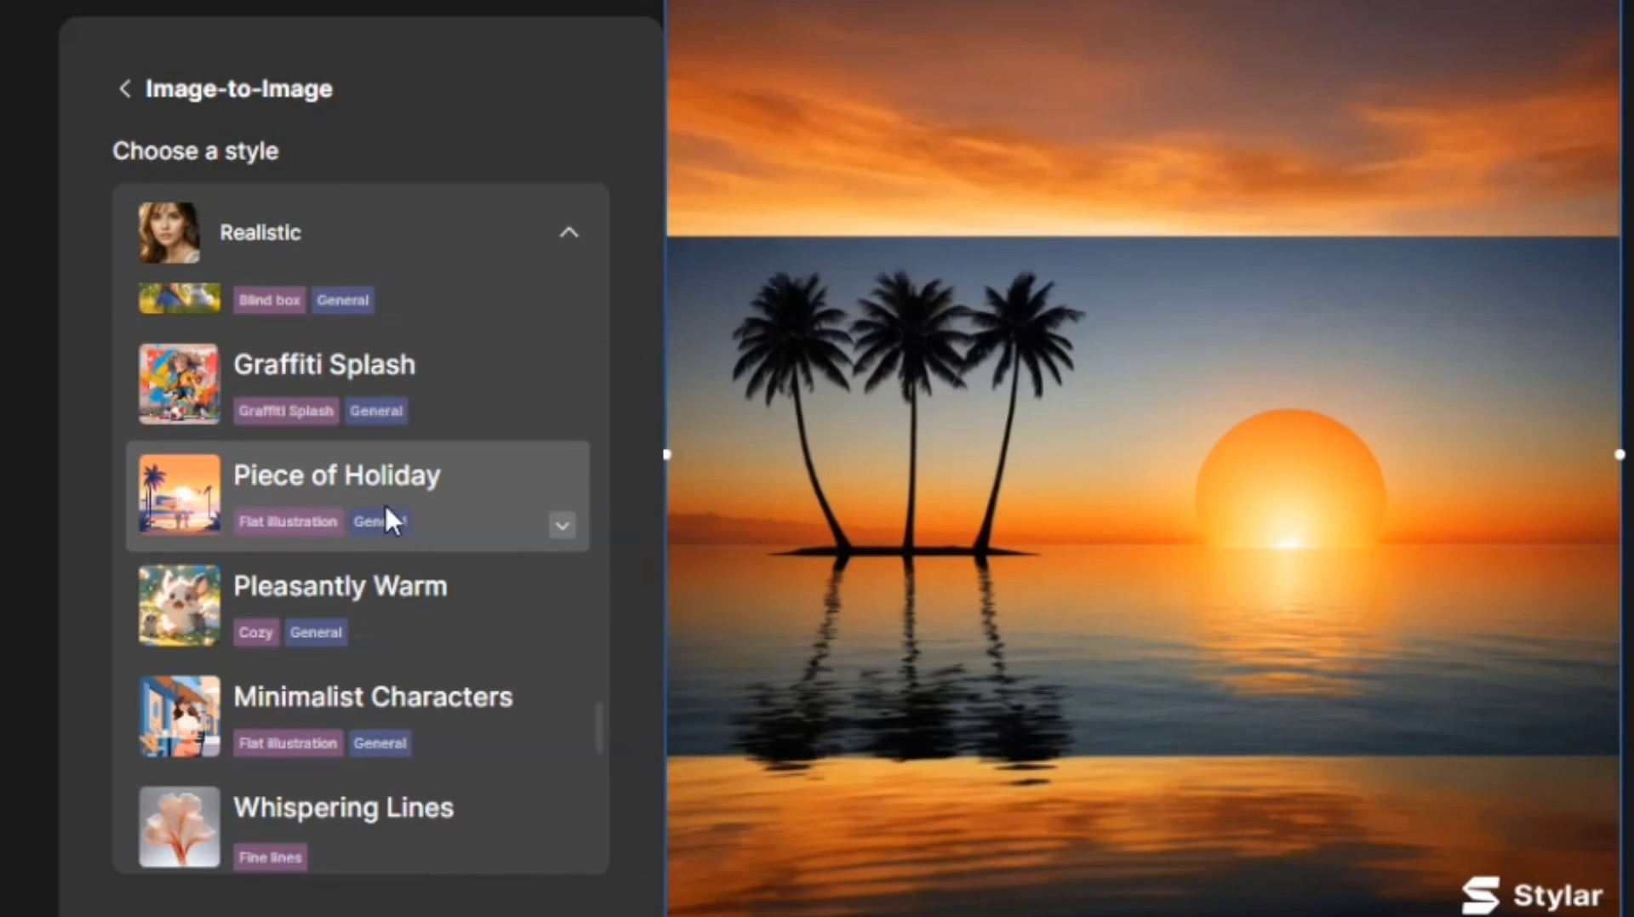
pyautogui.click(447, 493)
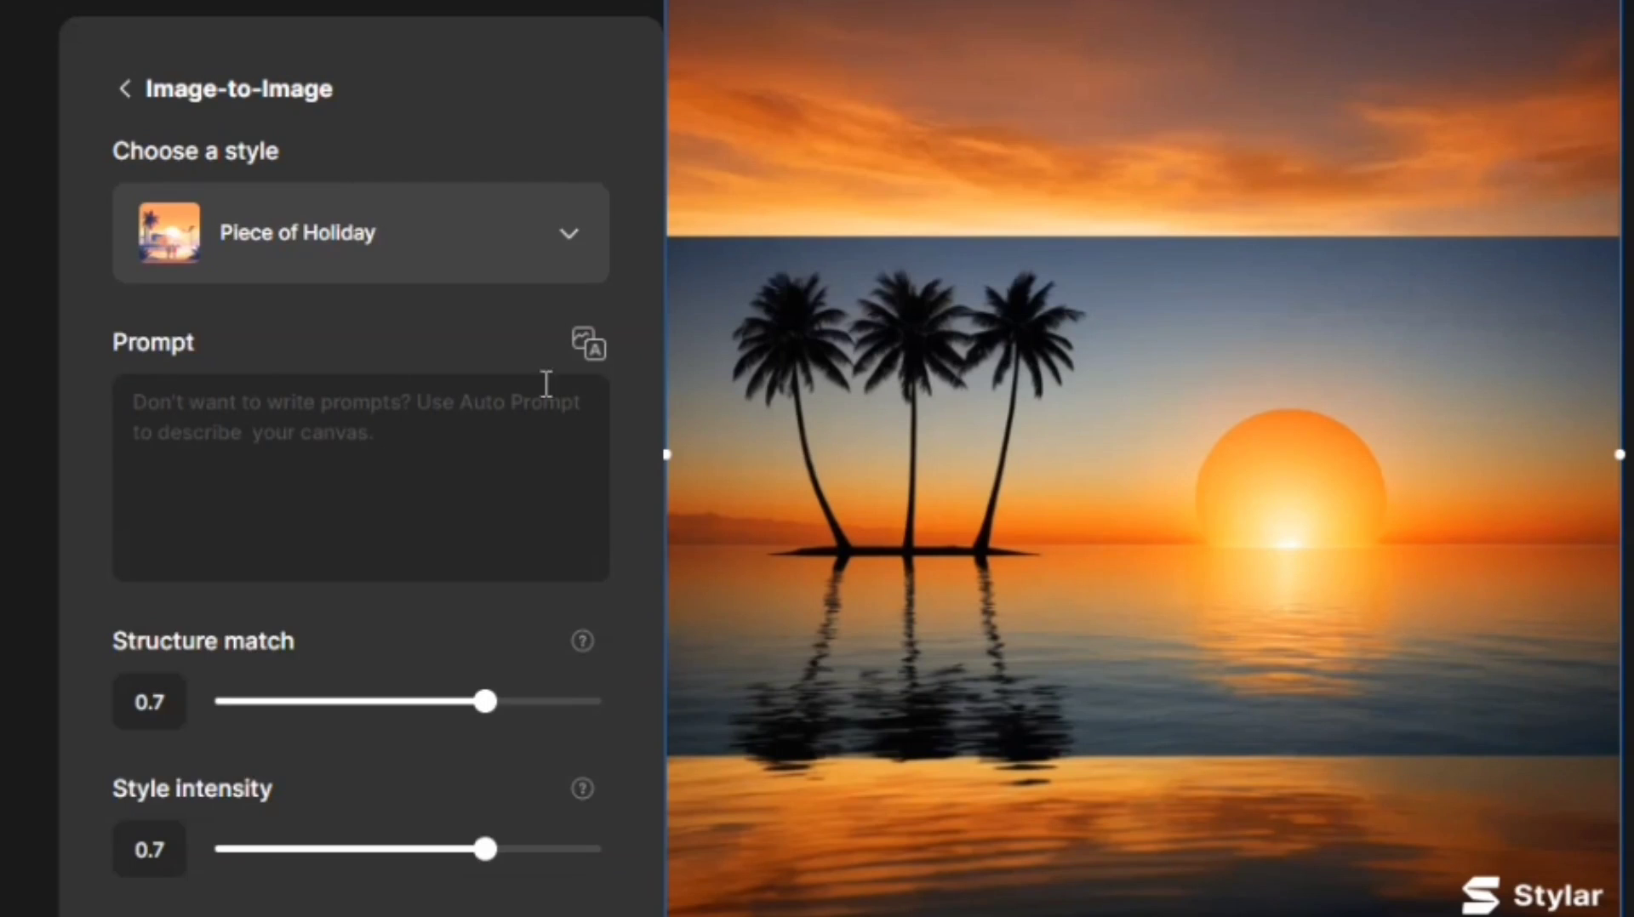
pyautogui.click(599, 349)
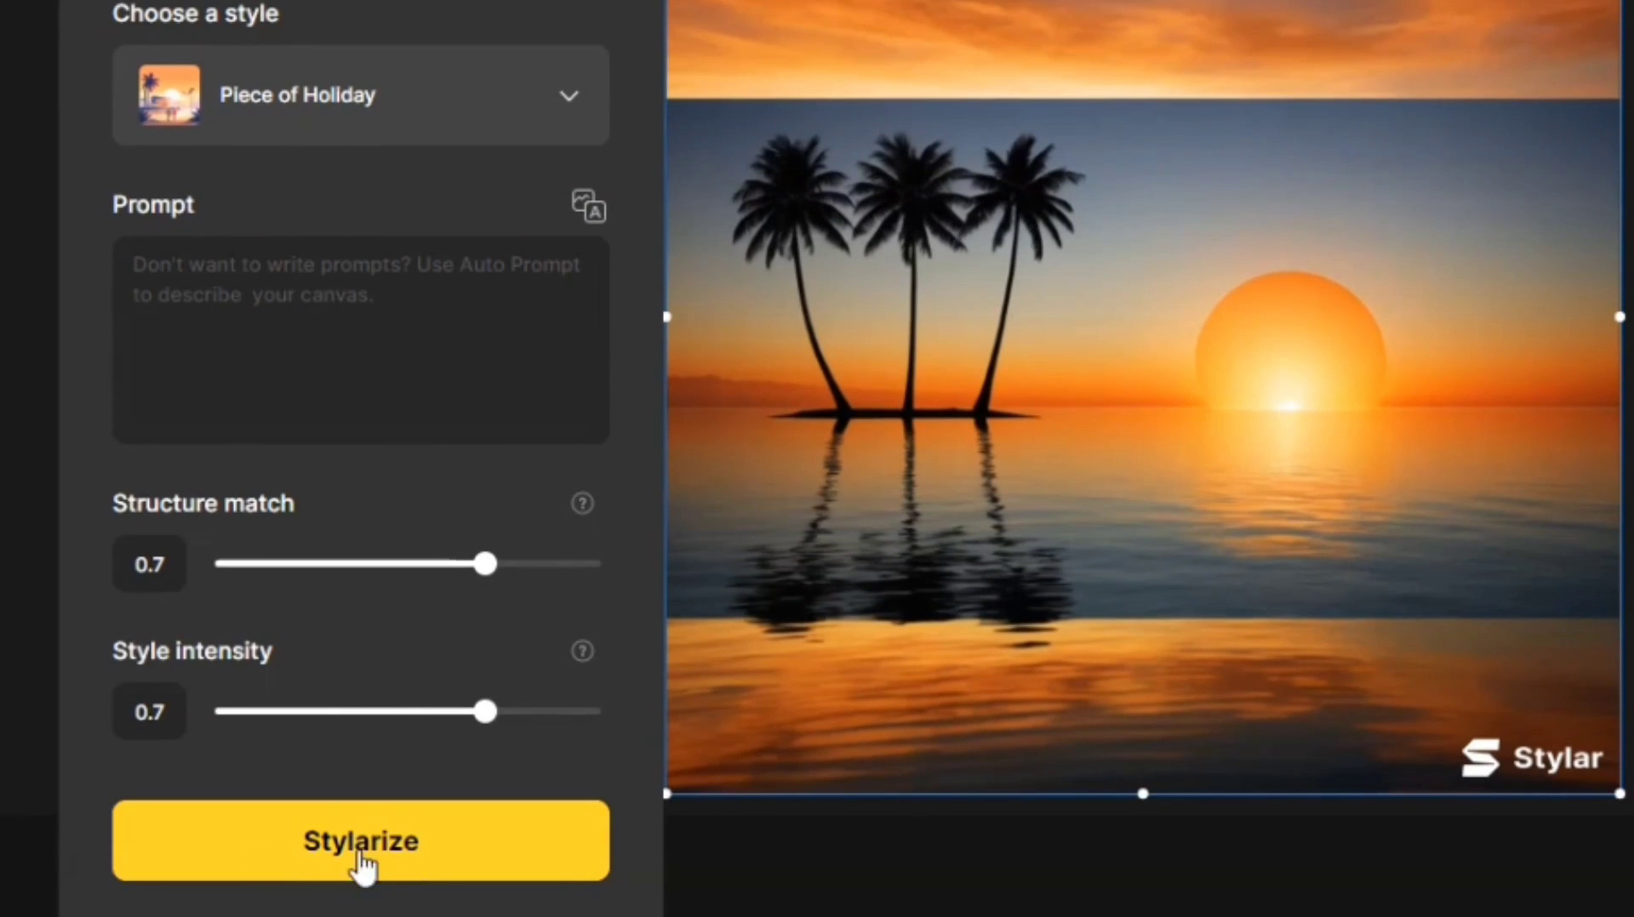
pyautogui.click(385, 862)
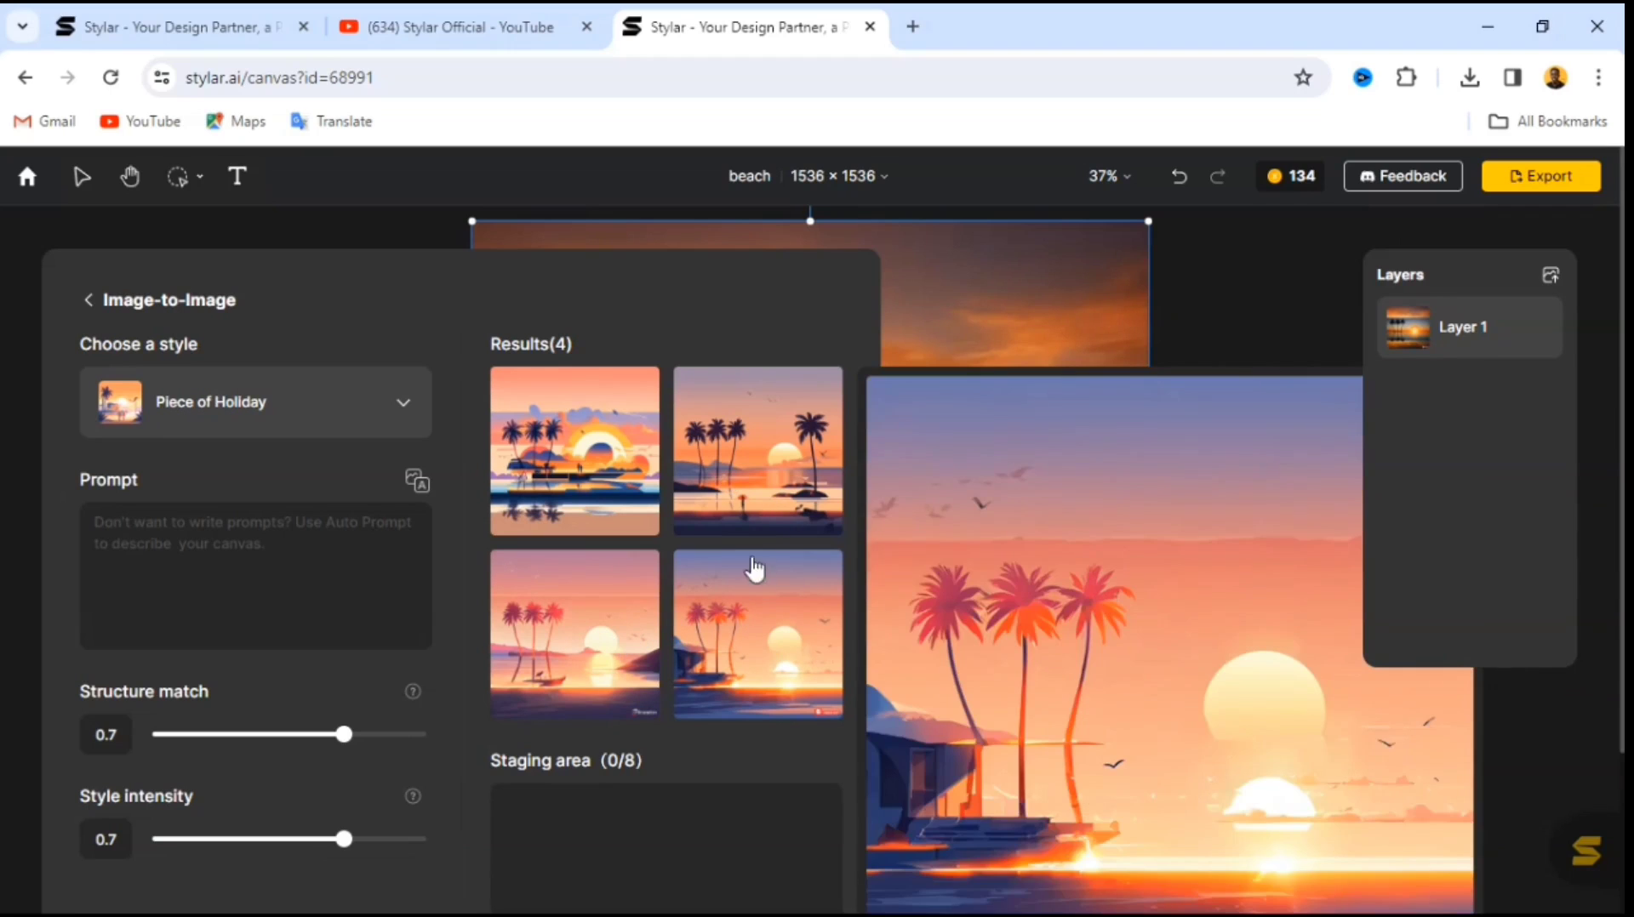
# - Add all four generated Piece of Holiday images to the staging area and place them on the canvas
pyautogui.moveTo(761, 521)
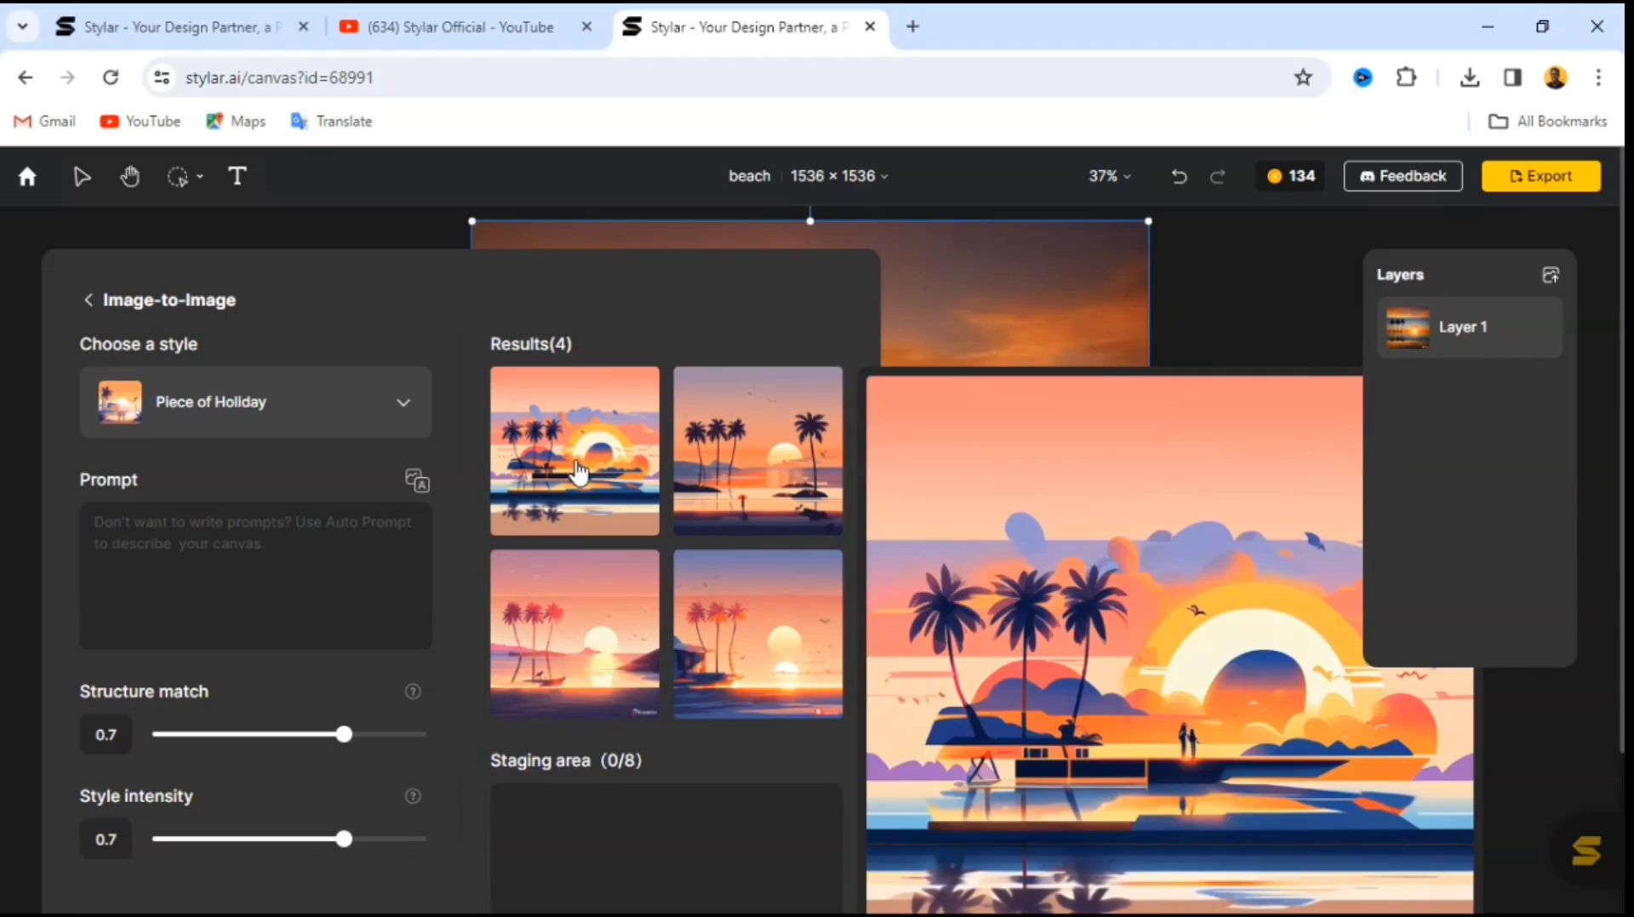
pyautogui.click(586, 470)
pyautogui.click(752, 474)
pyautogui.click(574, 626)
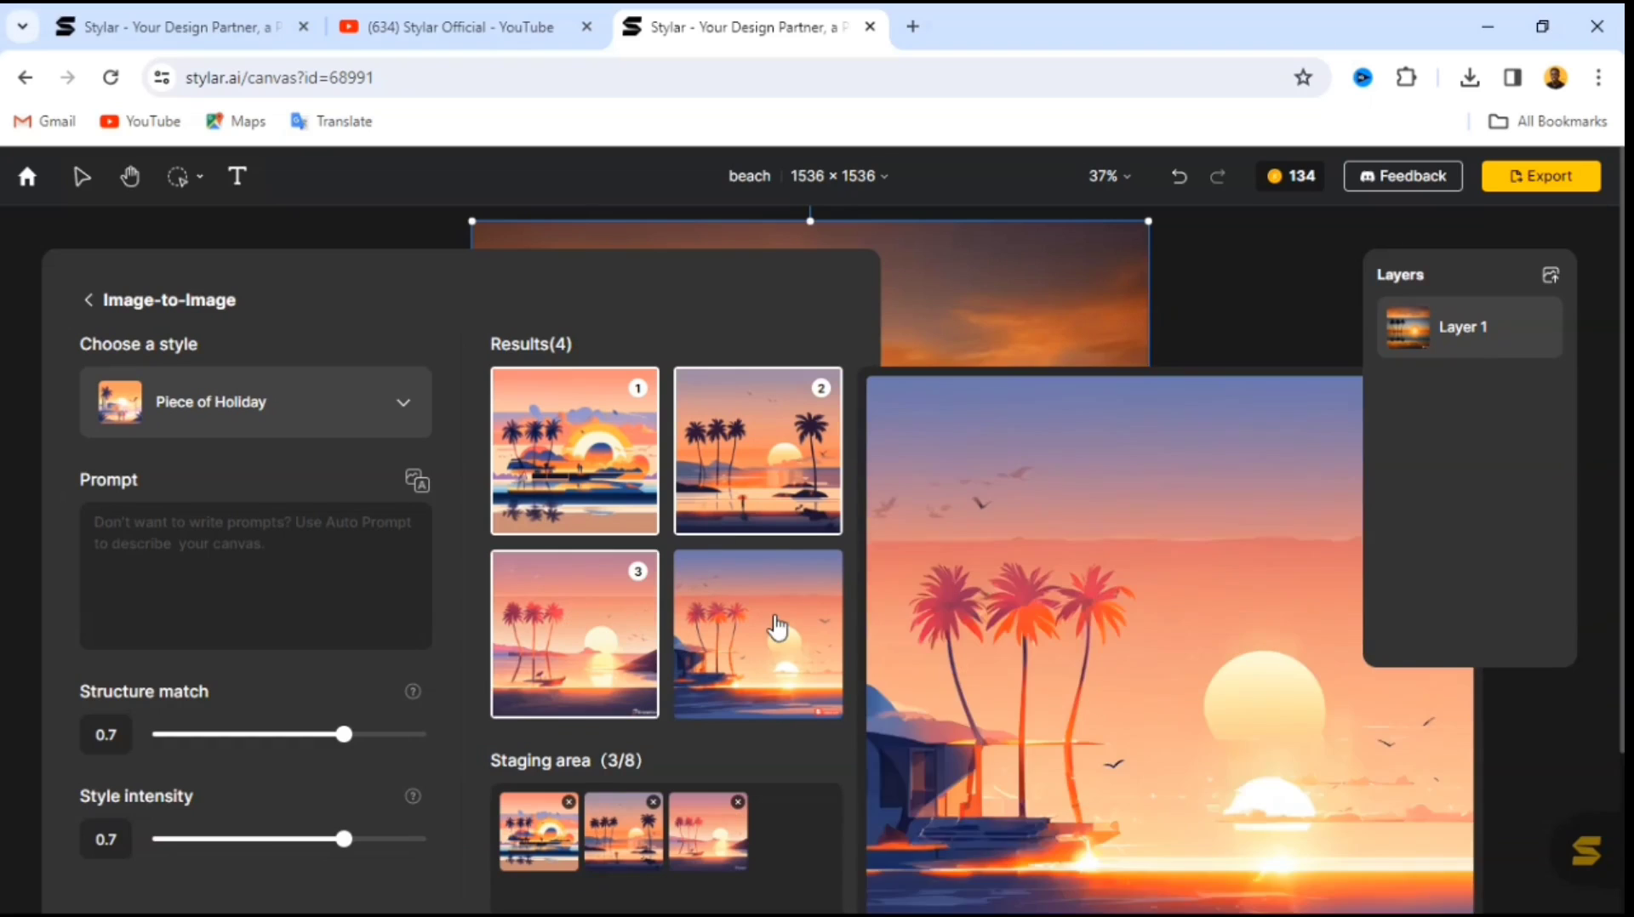
pyautogui.click(777, 627)
pyautogui.scroll(-3, 646, 464)
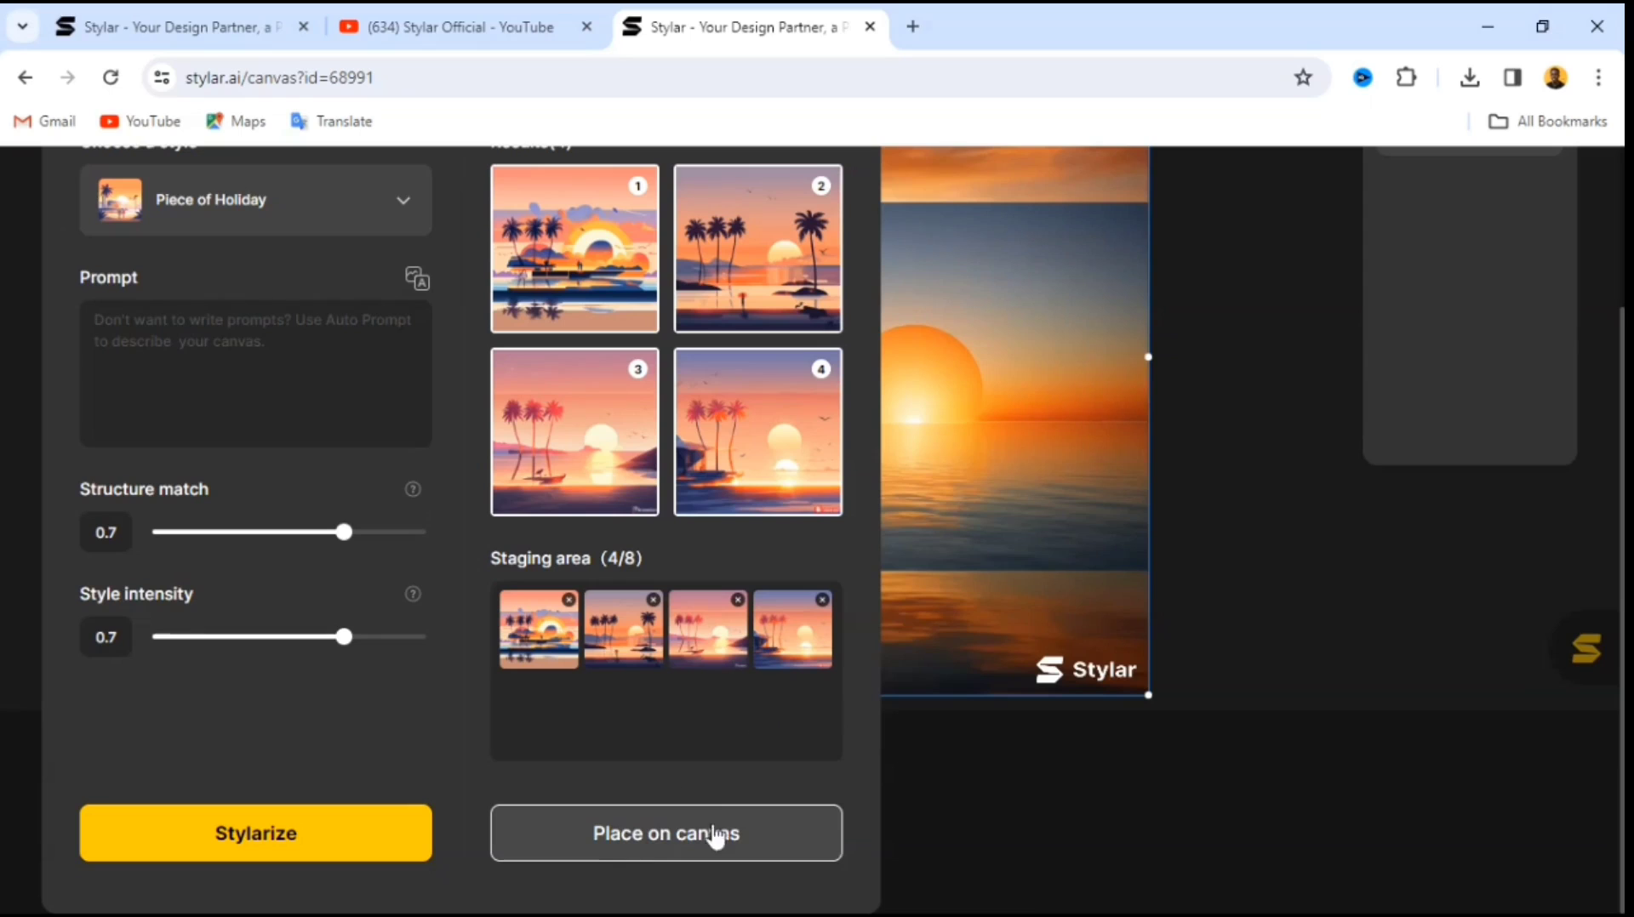
pyautogui.click(690, 843)
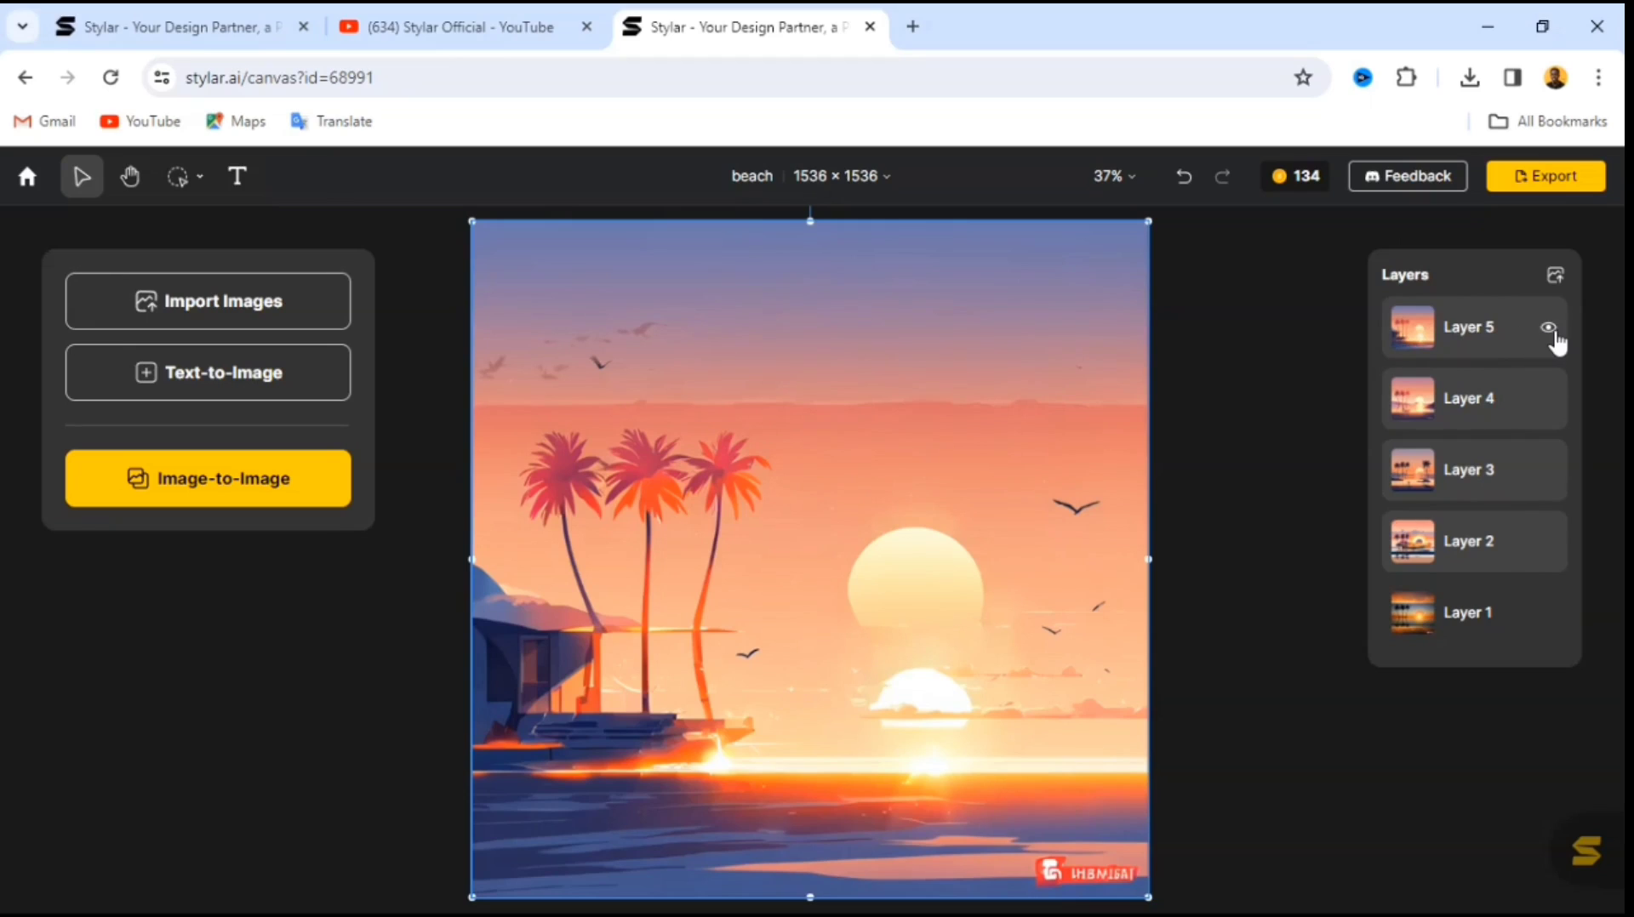
# - Try toggling the visibility of Layer 5, and hide Layer 5, Layer 4 and Layer 3 to compare the generated images
pyautogui.click(1548, 330)
pyautogui.click(1549, 334)
pyautogui.click(1549, 332)
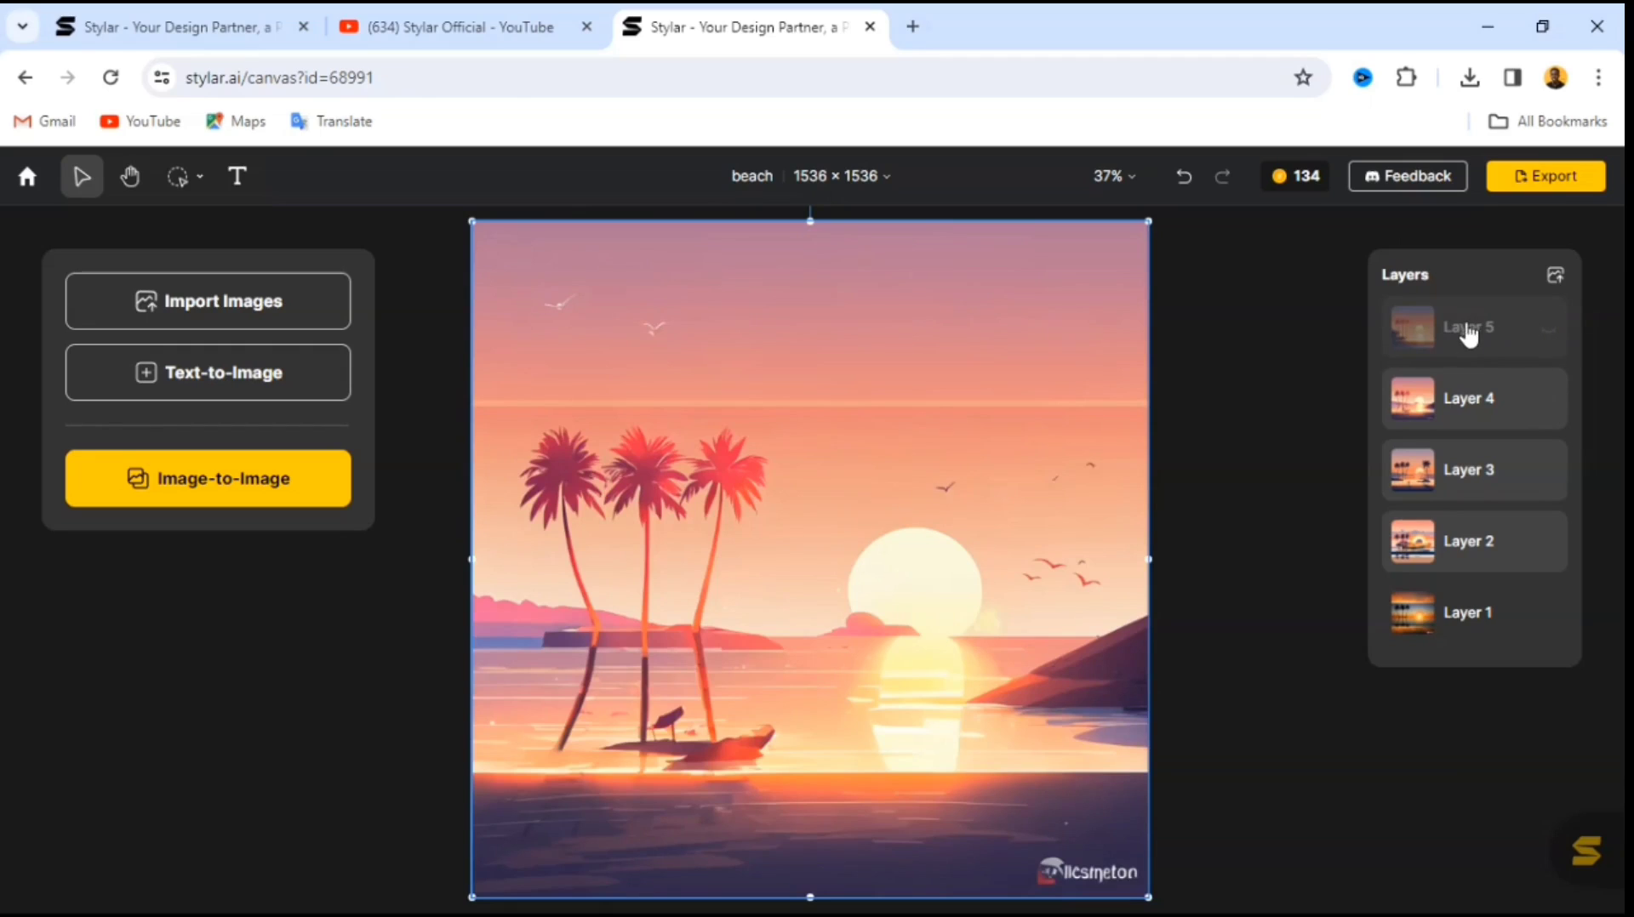
pyautogui.click(1549, 400)
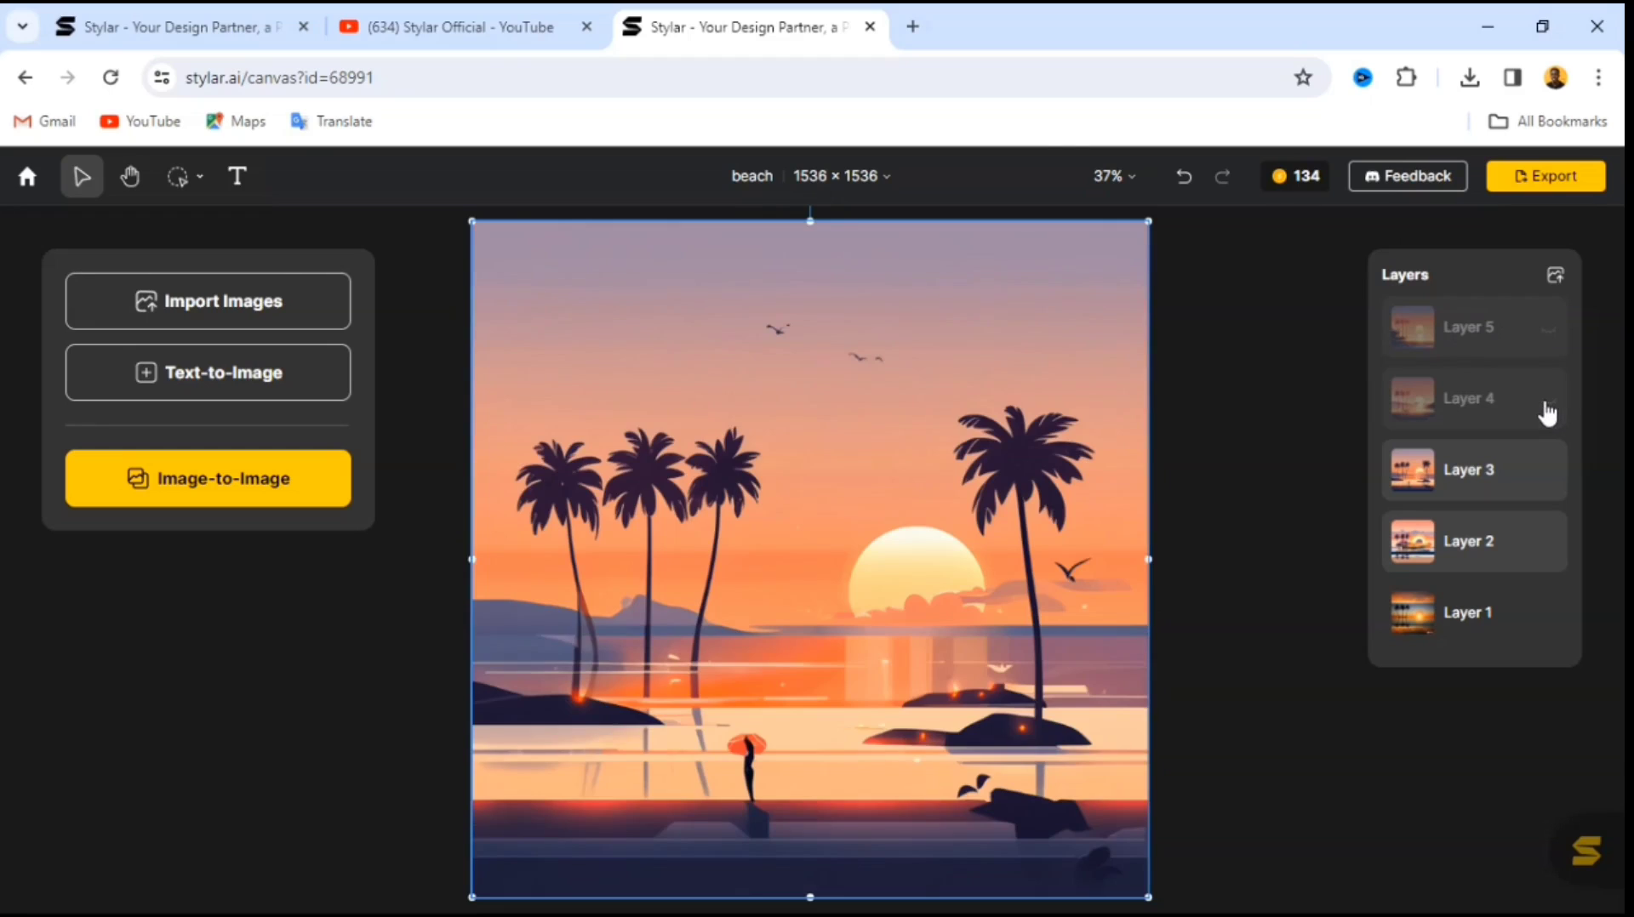
pyautogui.click(1550, 472)
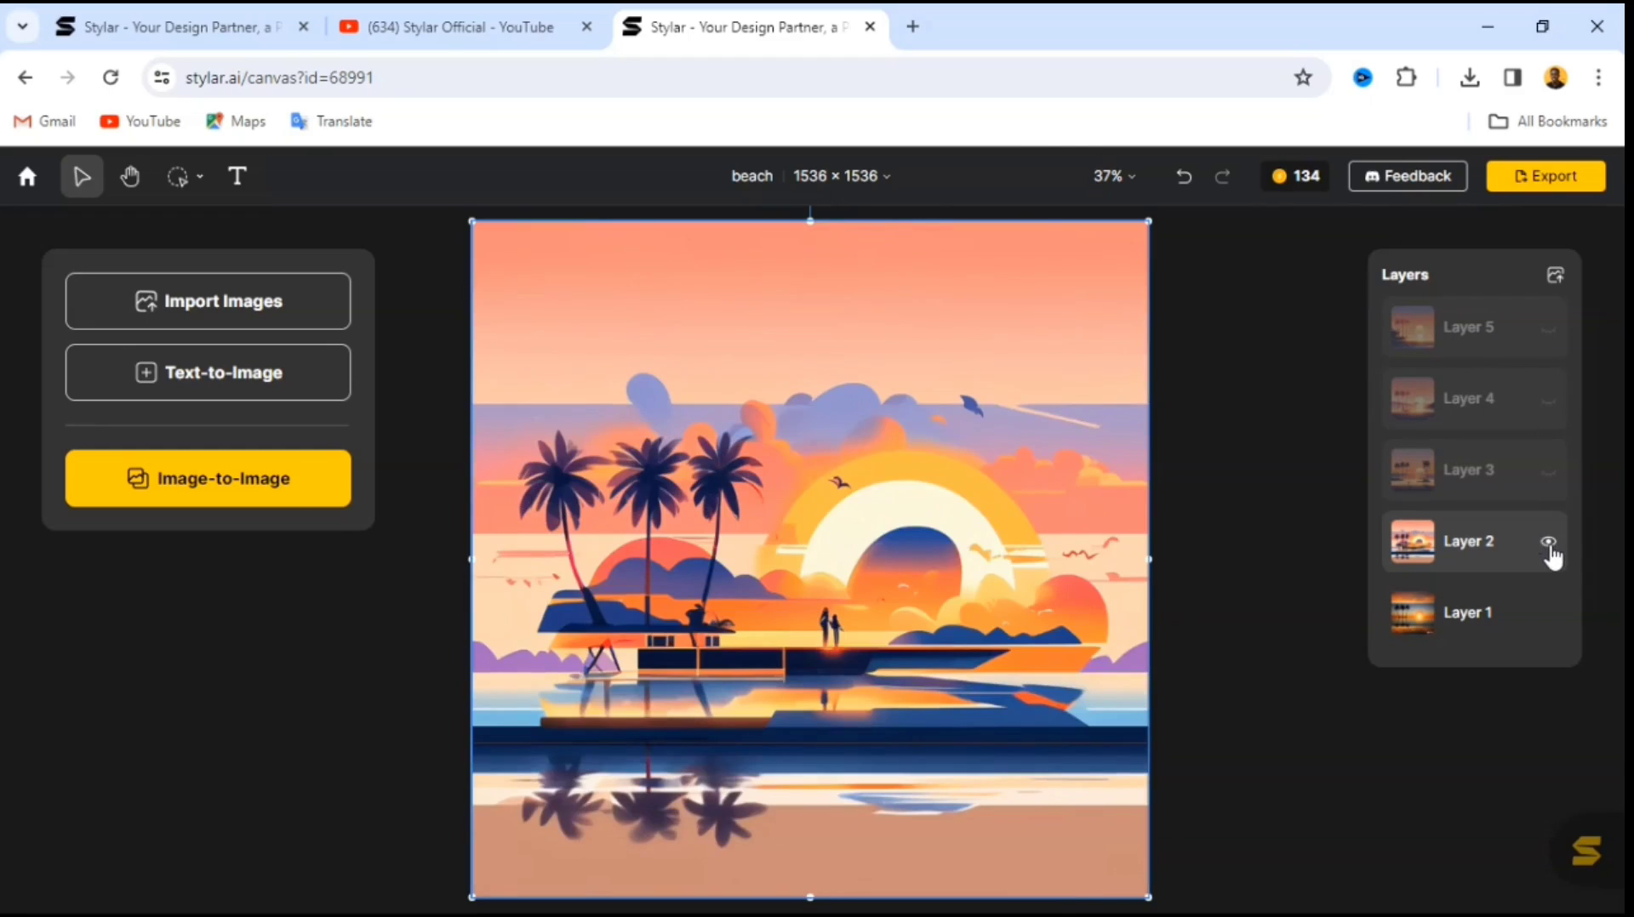
# - Toggle Layer 2's visibility off and on, and show Layer 3, Layer 4 and Layer 5 again
pyautogui.click(1549, 546)
pyautogui.click(1549, 546)
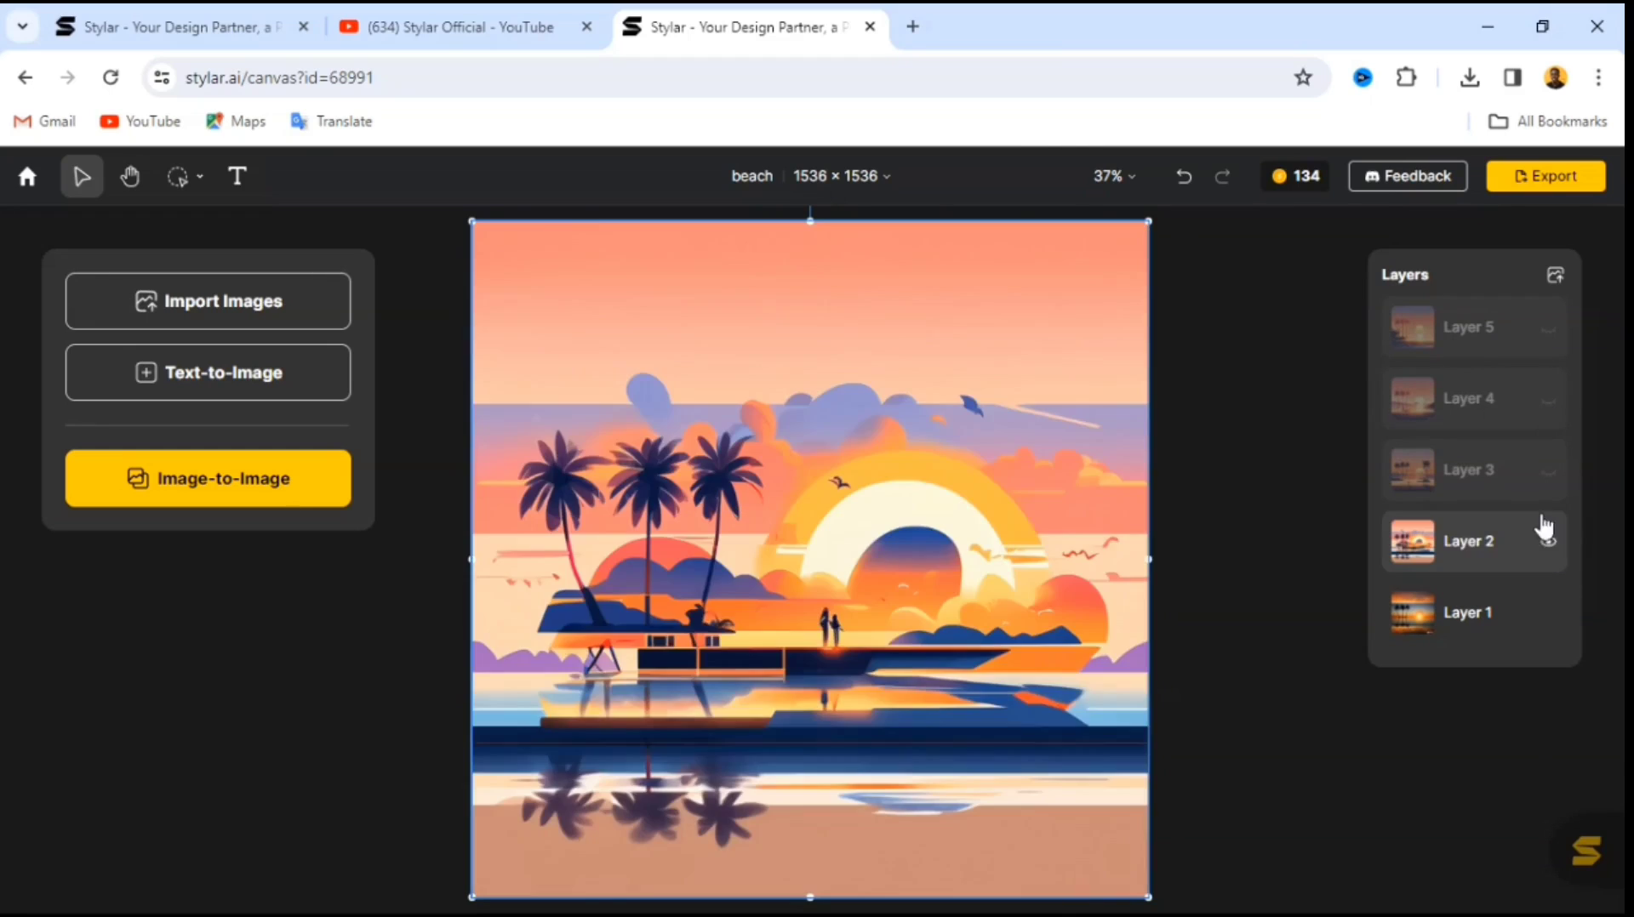
pyautogui.click(1550, 473)
pyautogui.click(1550, 402)
pyautogui.click(1549, 330)
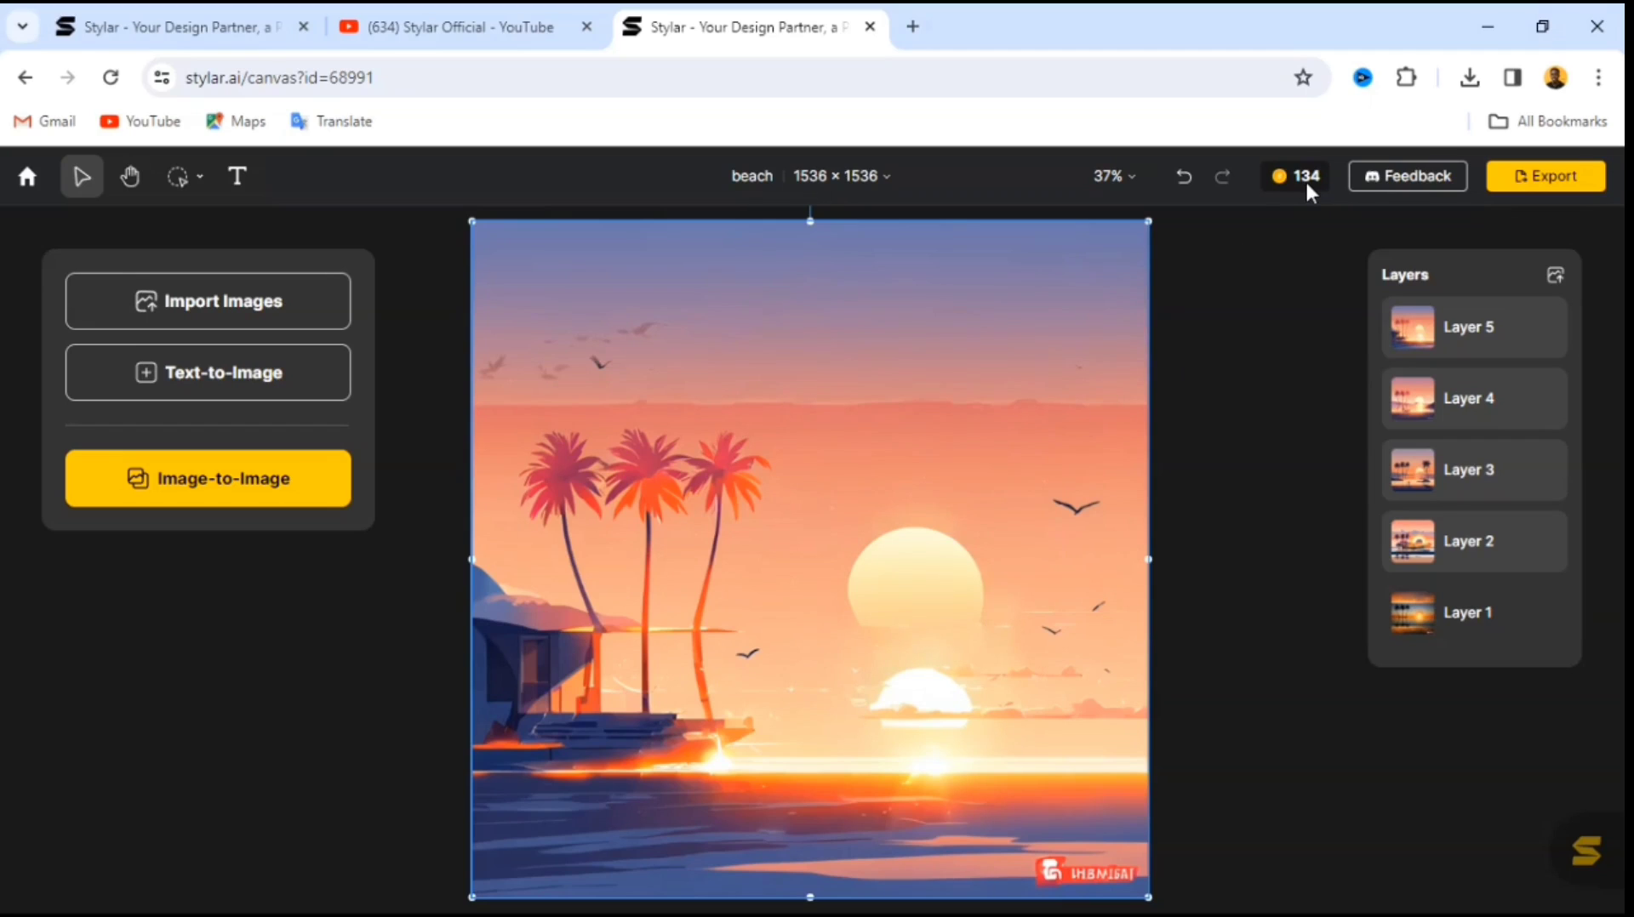
# - Import the cartoon happy girl illustration (depositphotos_258283158) from the Downloads folder into the project
pyautogui.moveTo(1490, 335)
pyautogui.click(218, 303)
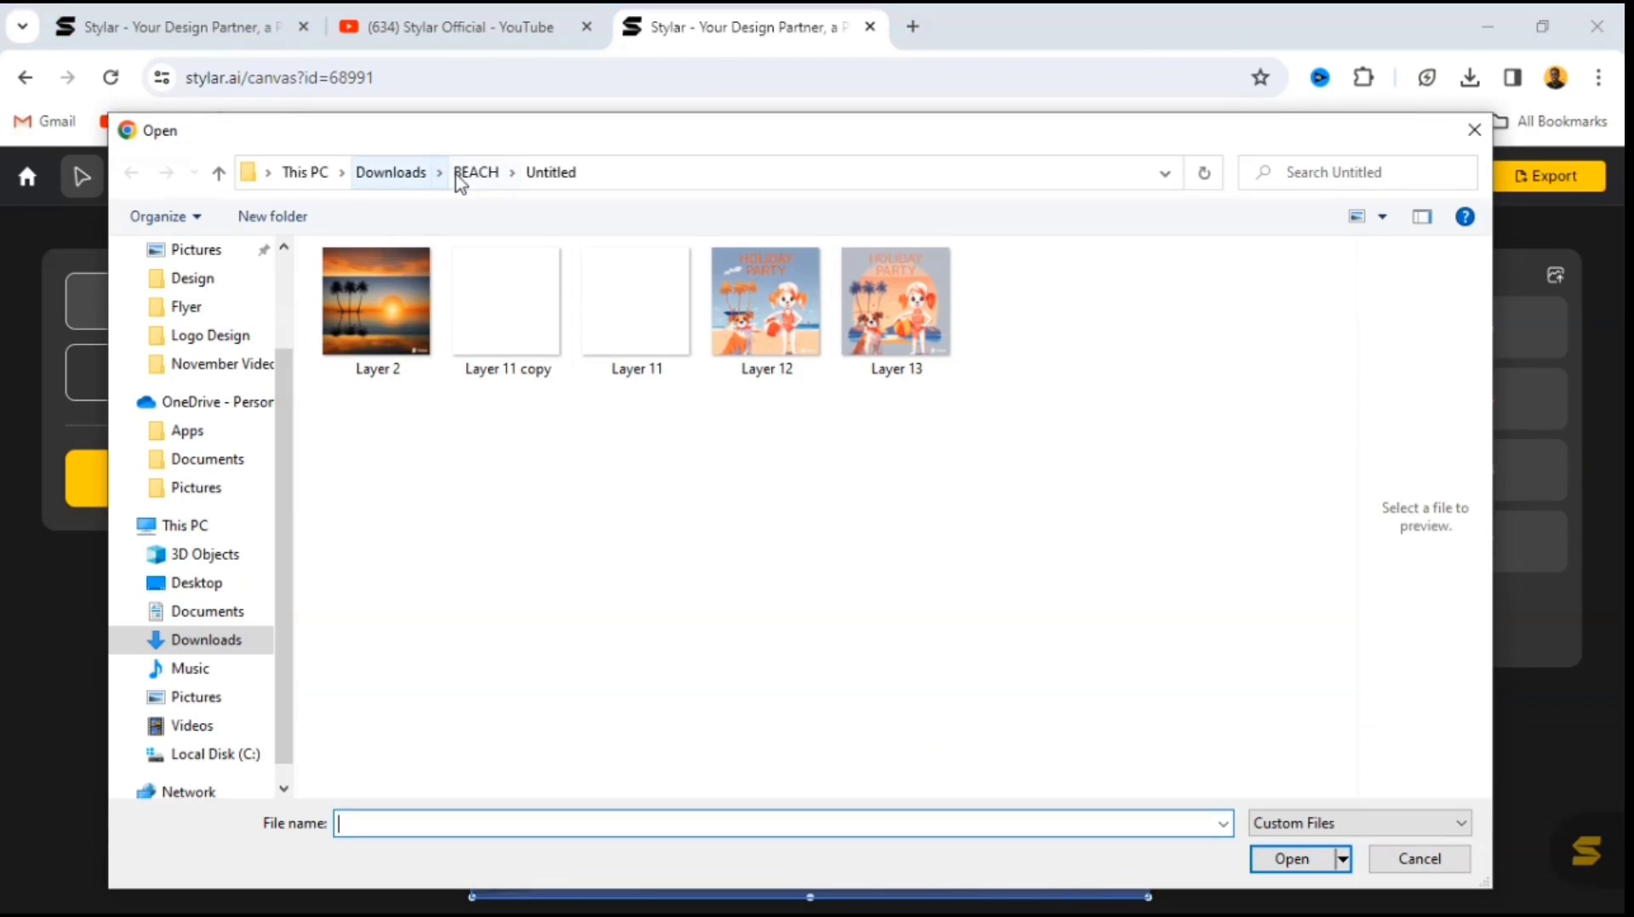
pyautogui.click(408, 174)
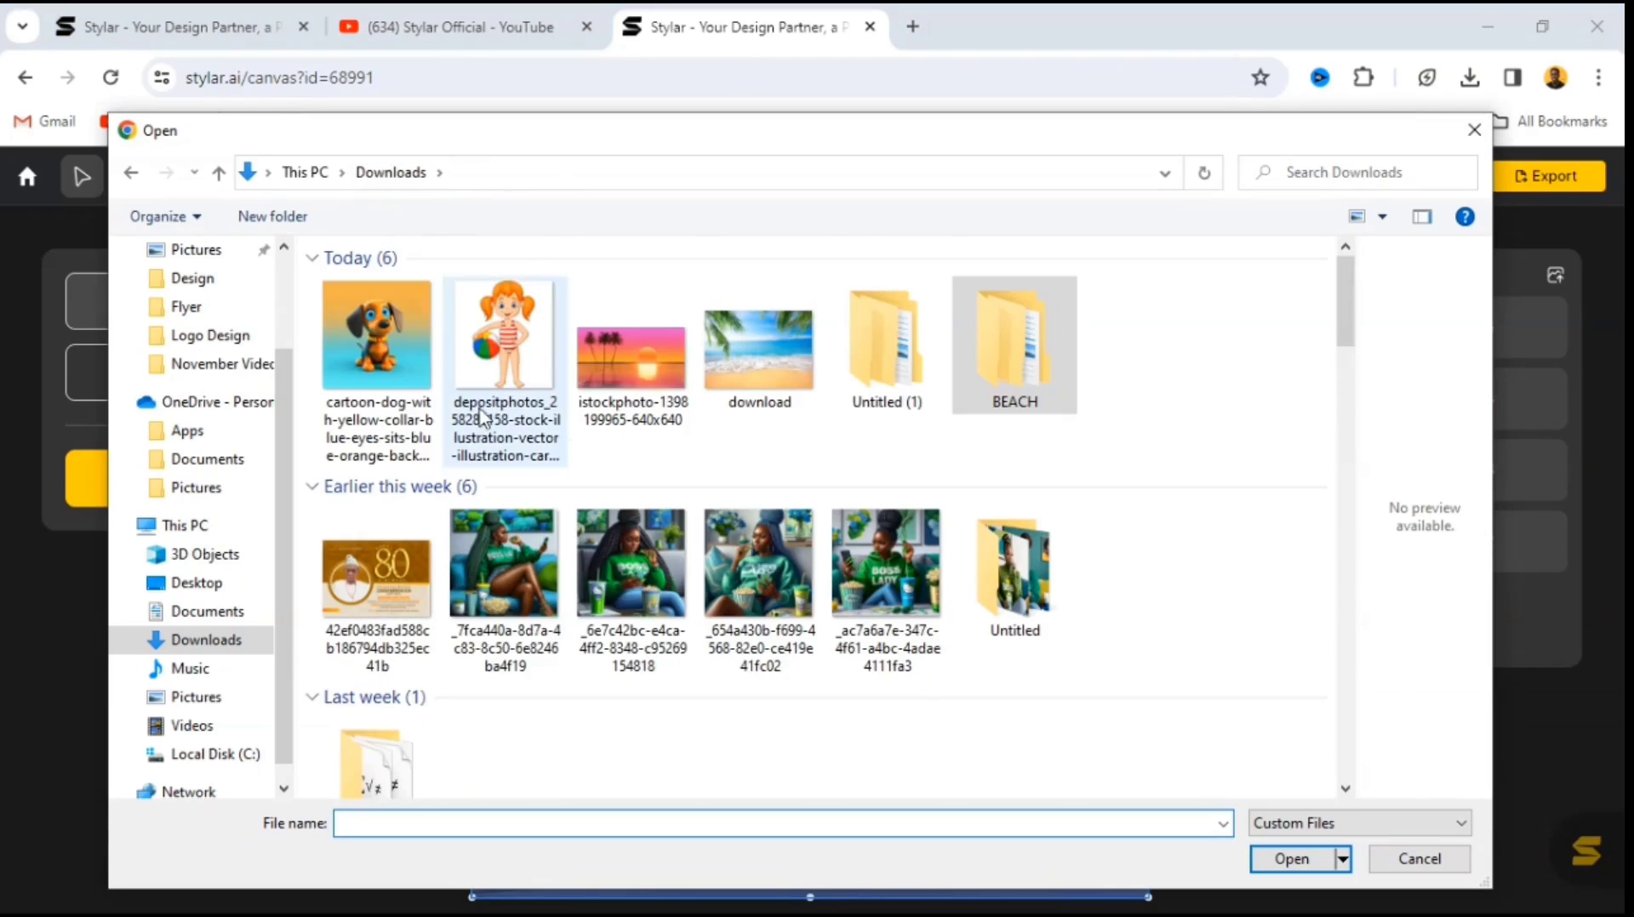
pyautogui.click(533, 364)
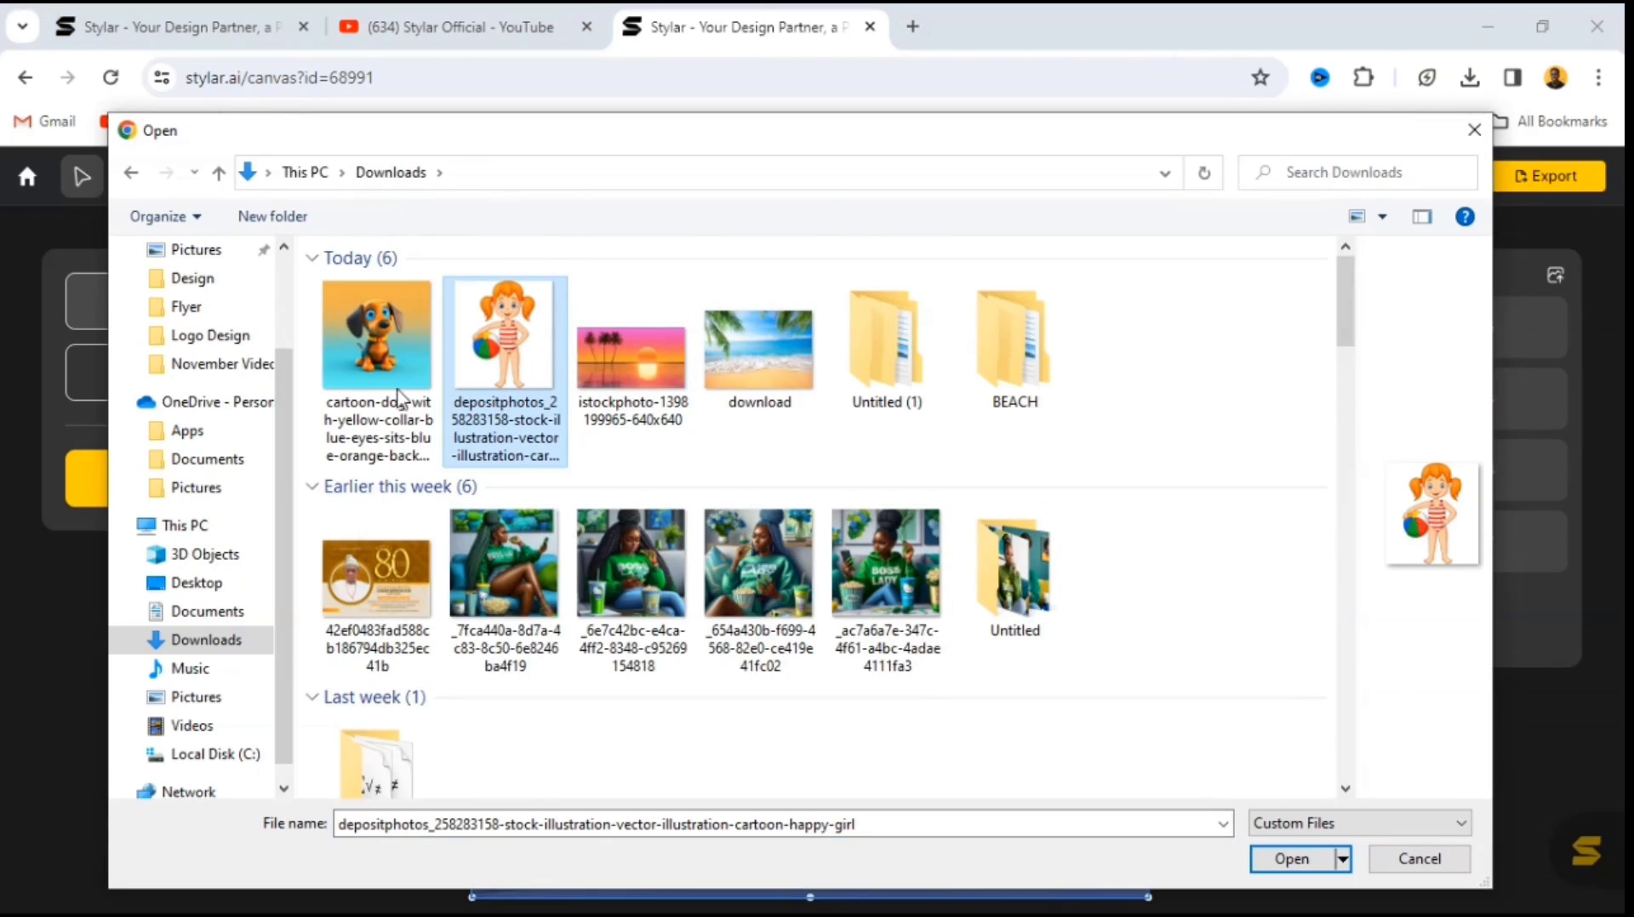
pyautogui.click(1290, 860)
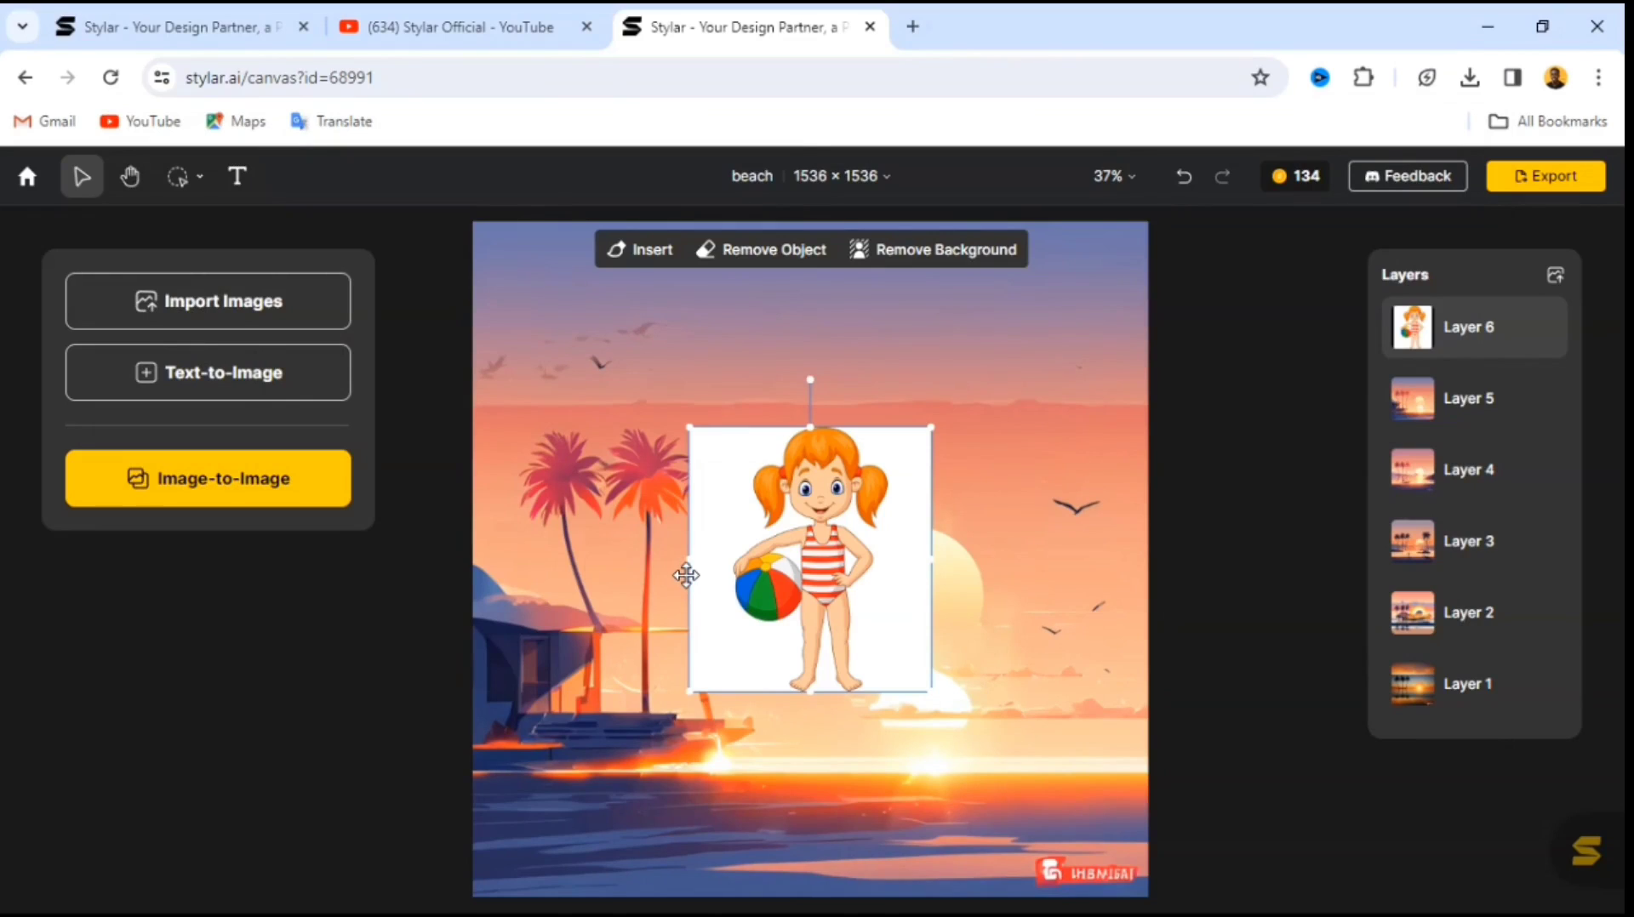
# - Enlarge the girl image to about half the canvas width, centre it over the beach, and undo the extra shrink
pyautogui.moveTo(826, 555); pyautogui.dragTo(818, 526)
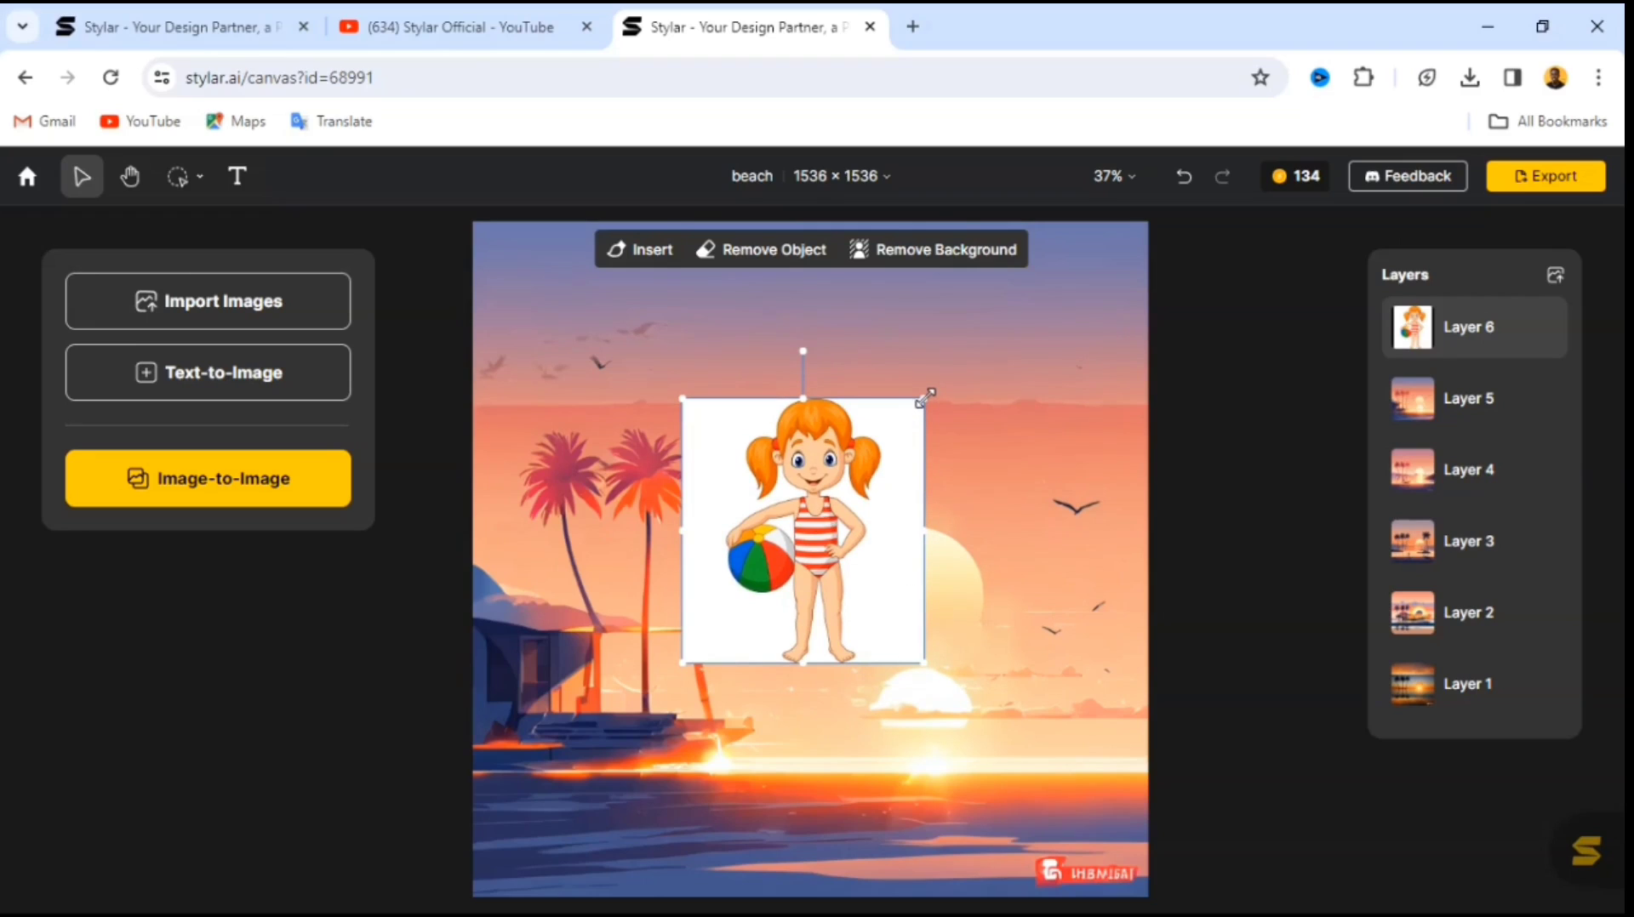
pyautogui.moveTo(927, 396); pyautogui.dragTo(1068, 277)
pyautogui.moveTo(910, 423); pyautogui.dragTo(853, 461)
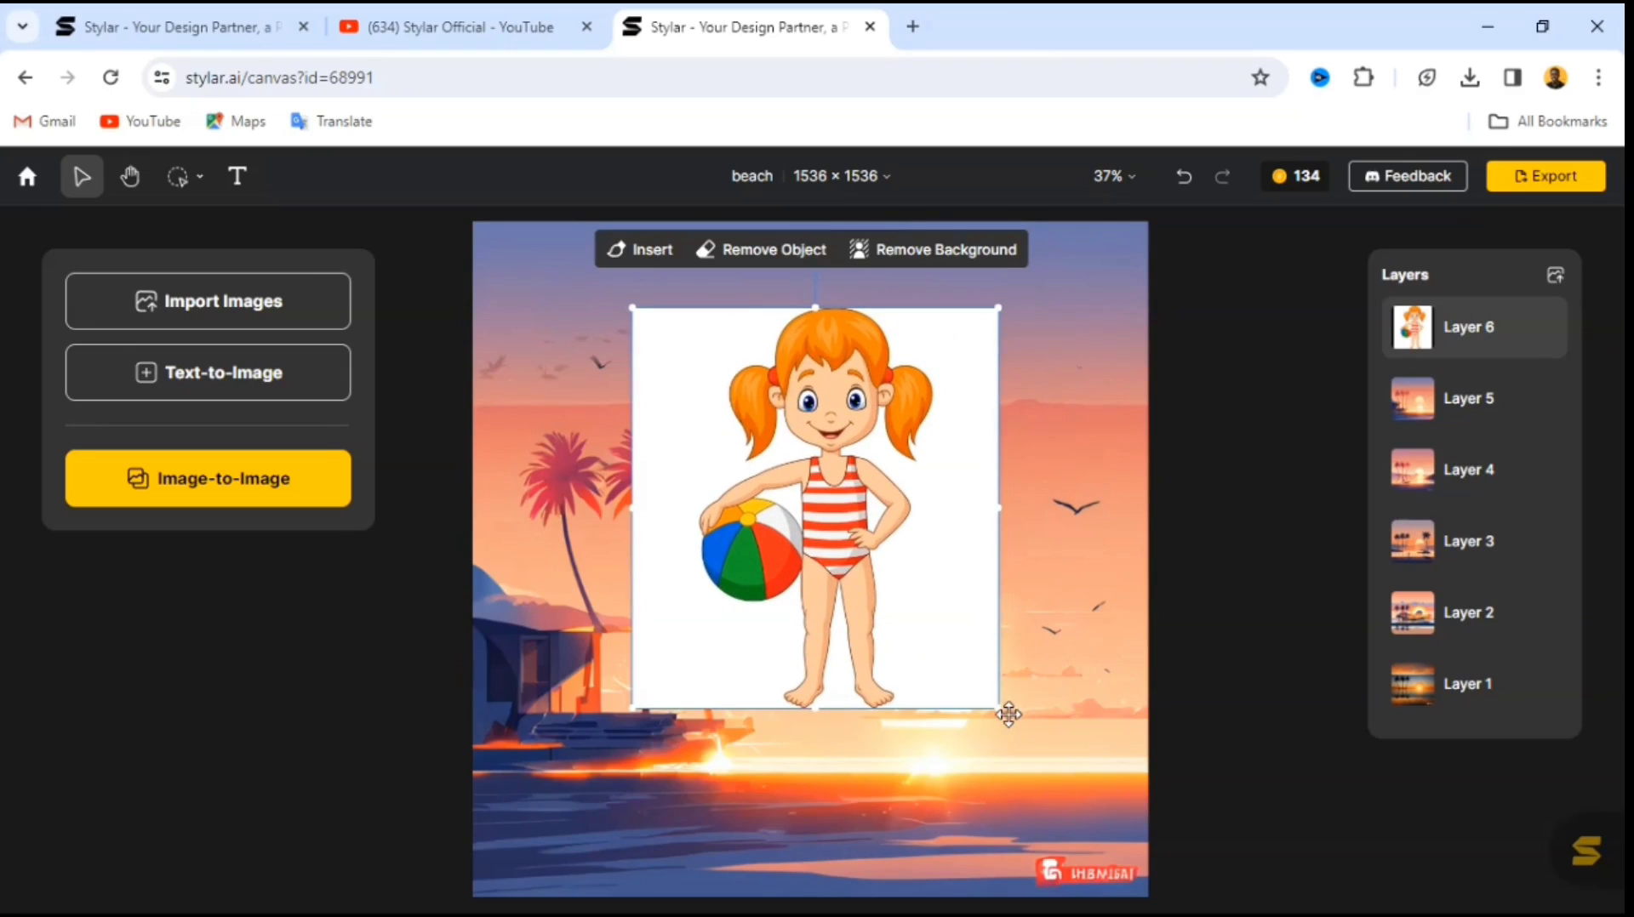
pyautogui.moveTo(1001, 706); pyautogui.dragTo(945, 655)
pyautogui.hotkey('ctrl', 'z')
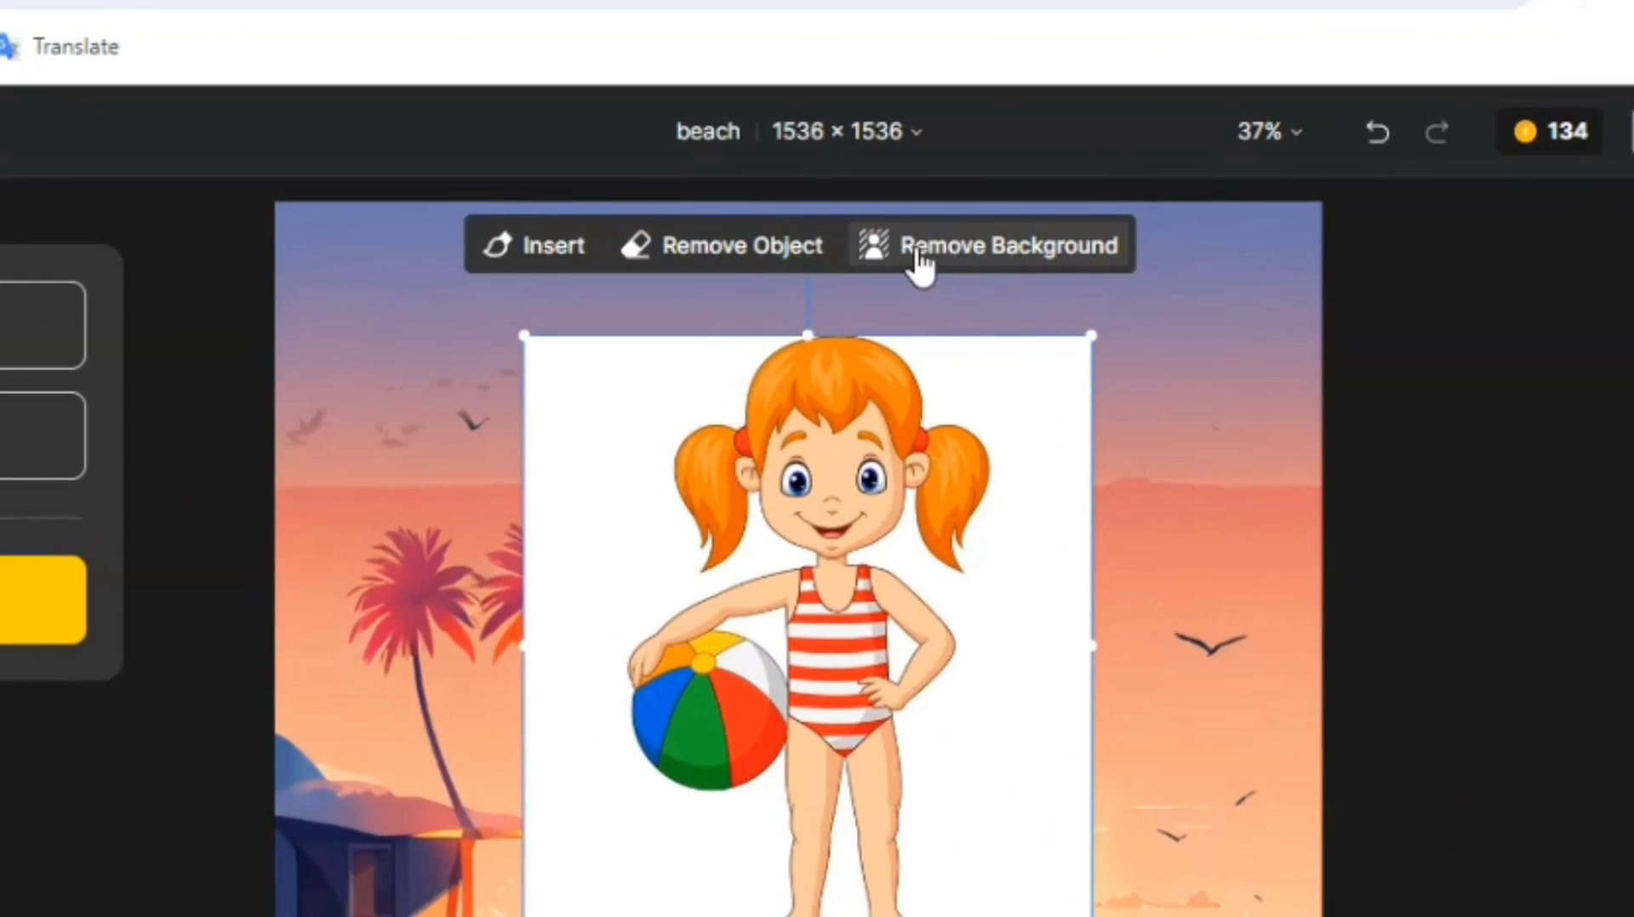
# - Remove the girl image's white background, then move it down and enlarge it slightly on the beach scene
pyautogui.click(962, 248)
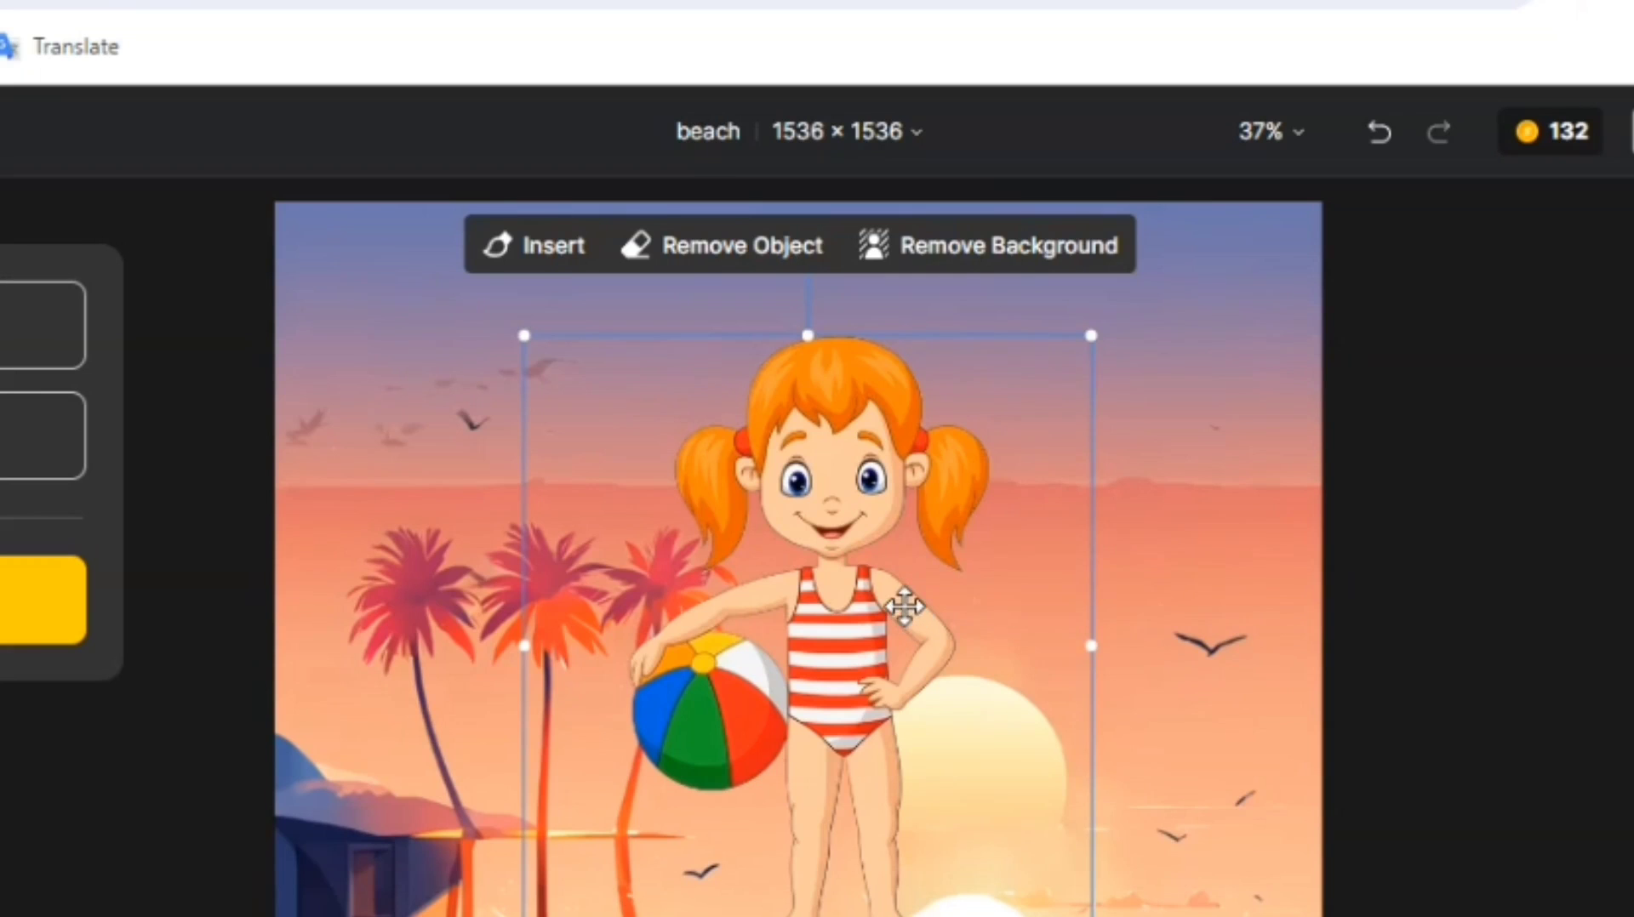
pyautogui.moveTo(904, 601); pyautogui.dragTo(919, 691)
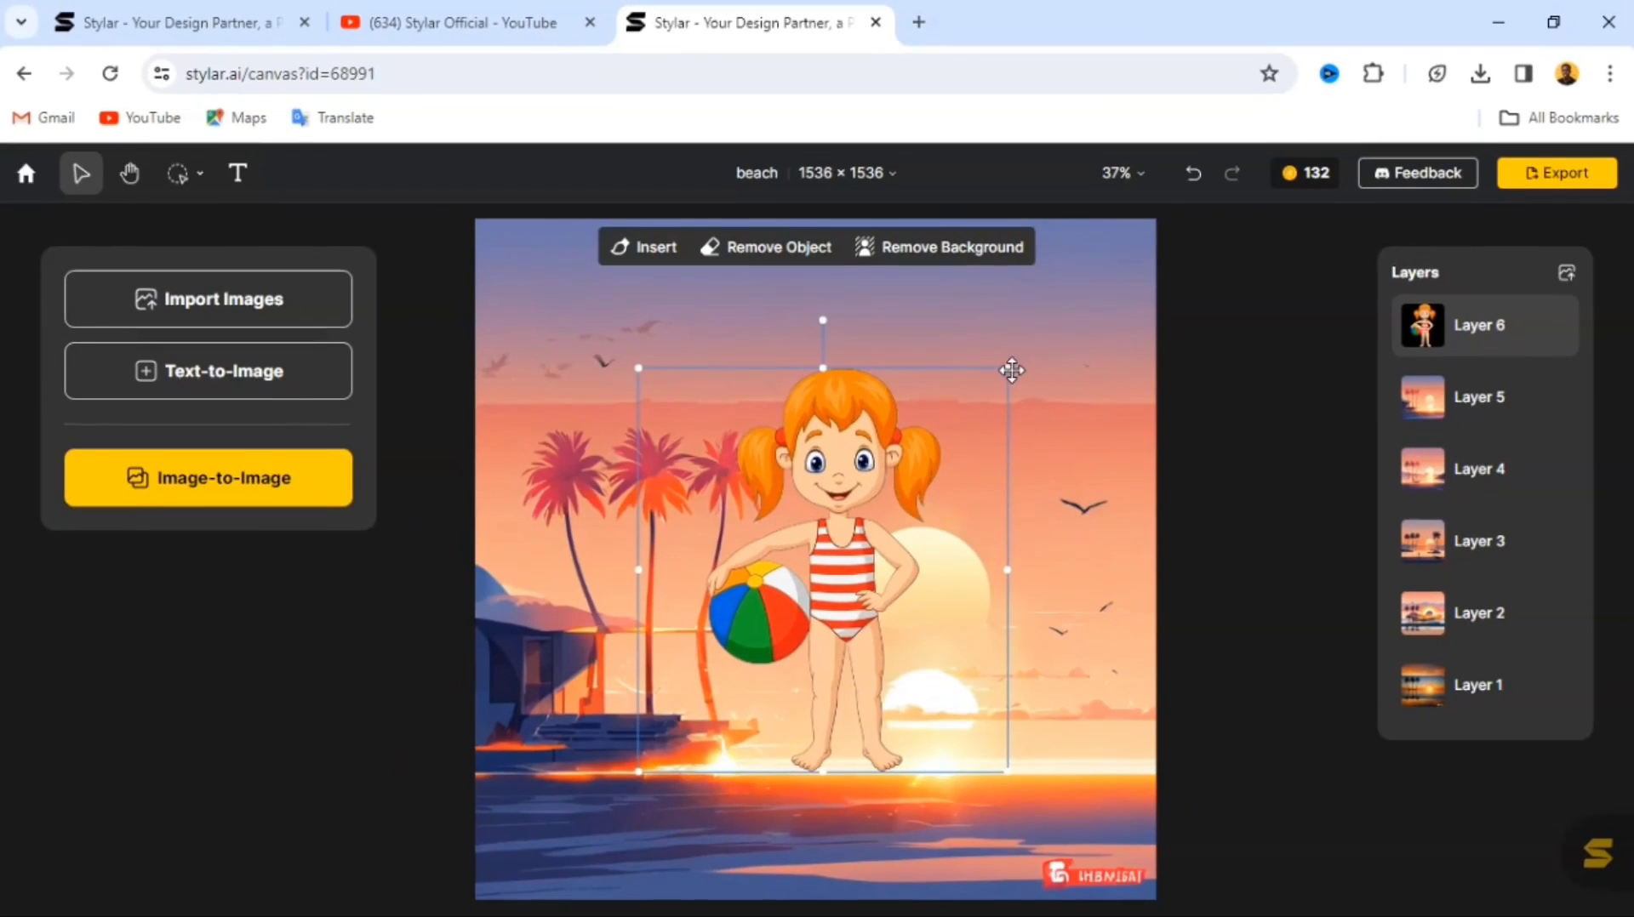
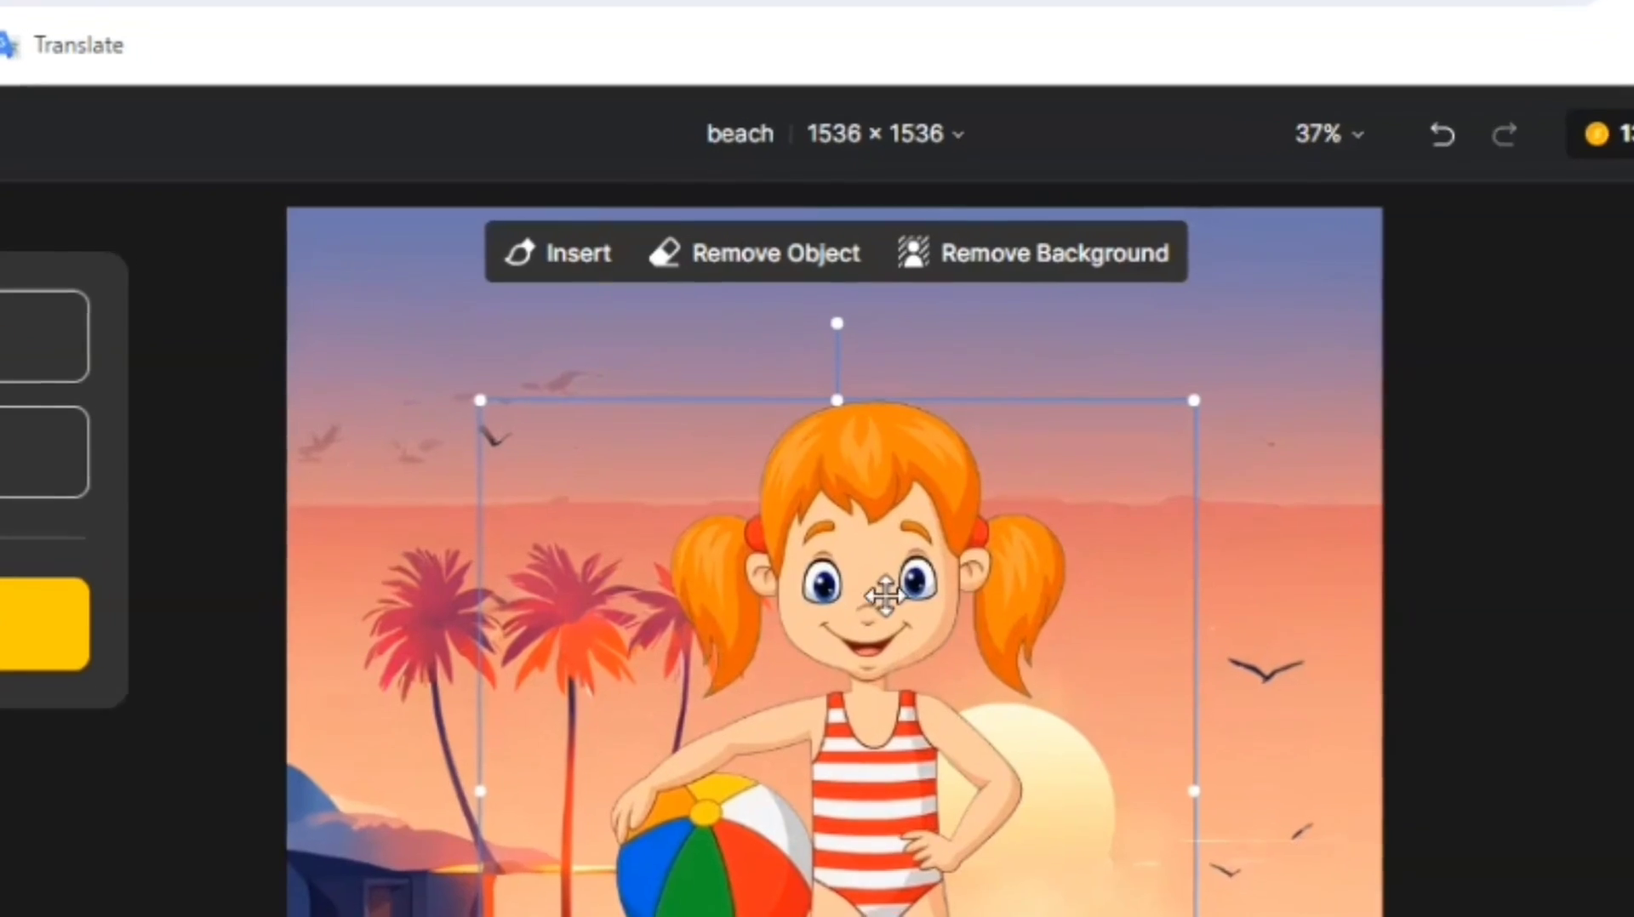
# - Use Insert to brush over both of the girl's eyes and generate "eye glass" in that area
pyautogui.click(555, 254)
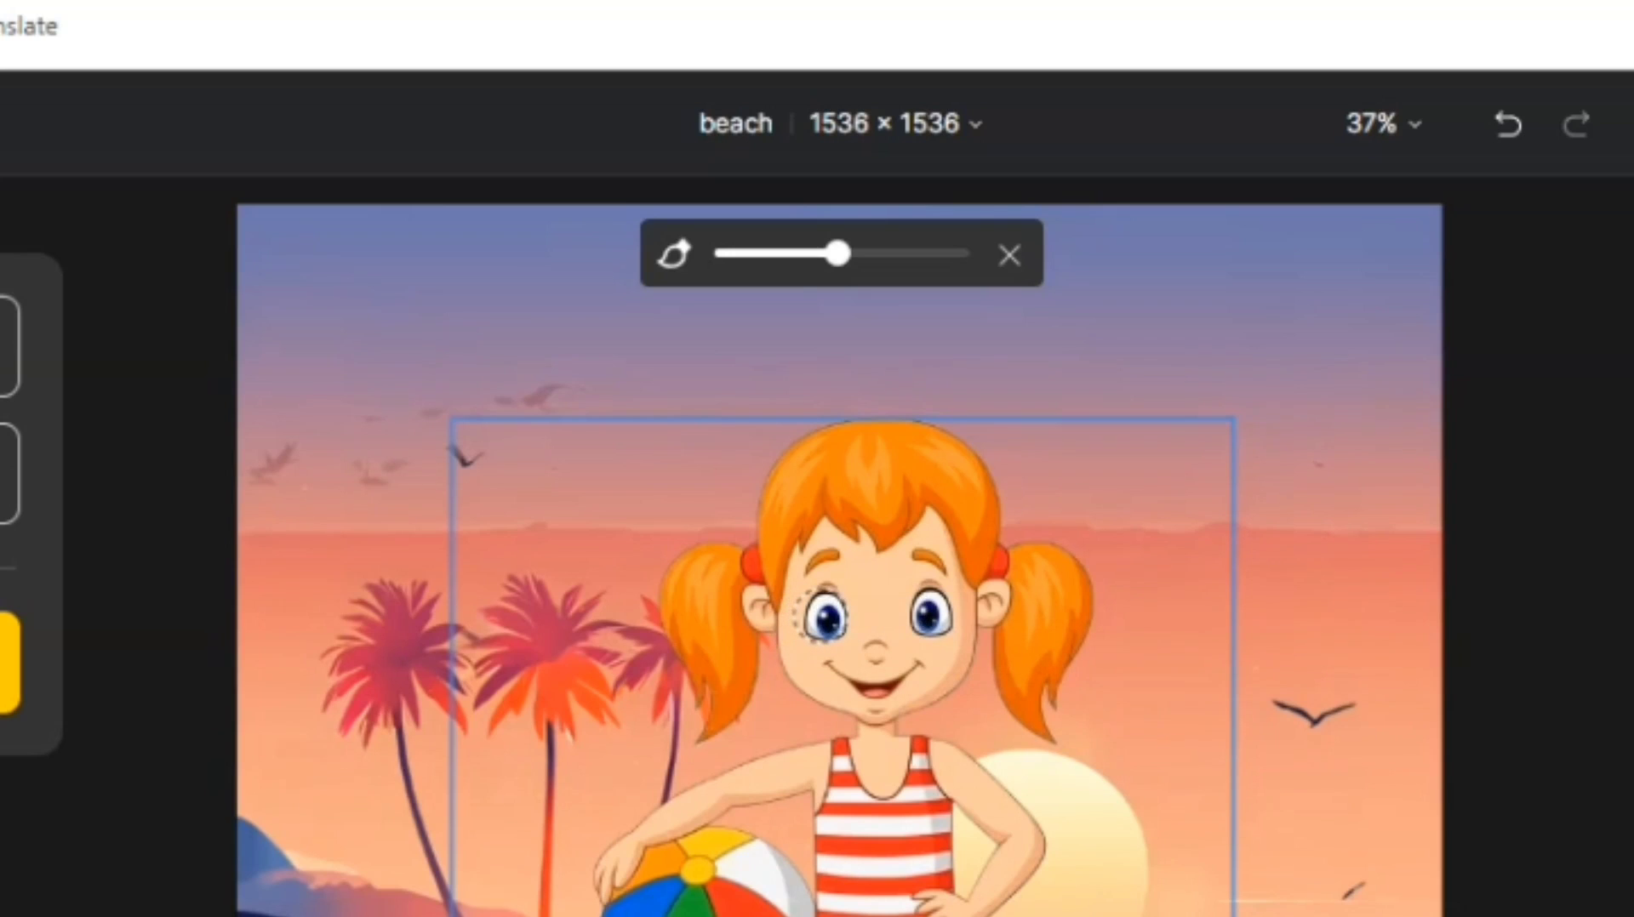
pyautogui.moveTo(808, 617)
pyautogui.mouseDown()
pyautogui.moveTo(932, 615)
pyautogui.moveTo(859, 611)
pyautogui.mouseUp()
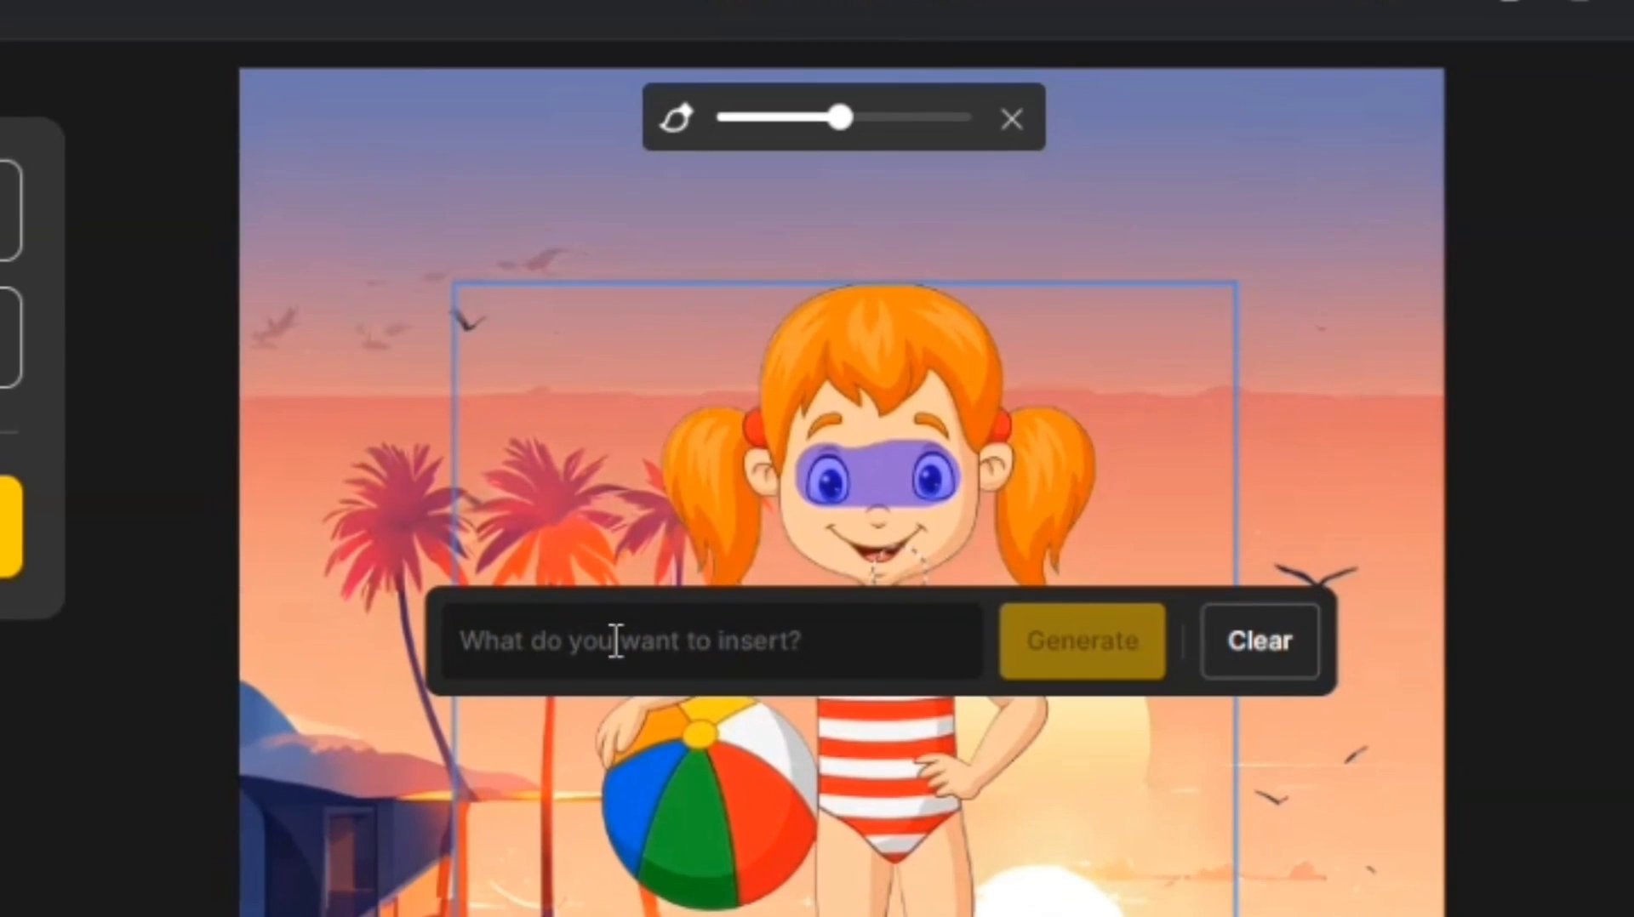
pyautogui.click(616, 640)
pyautogui.write('eye')
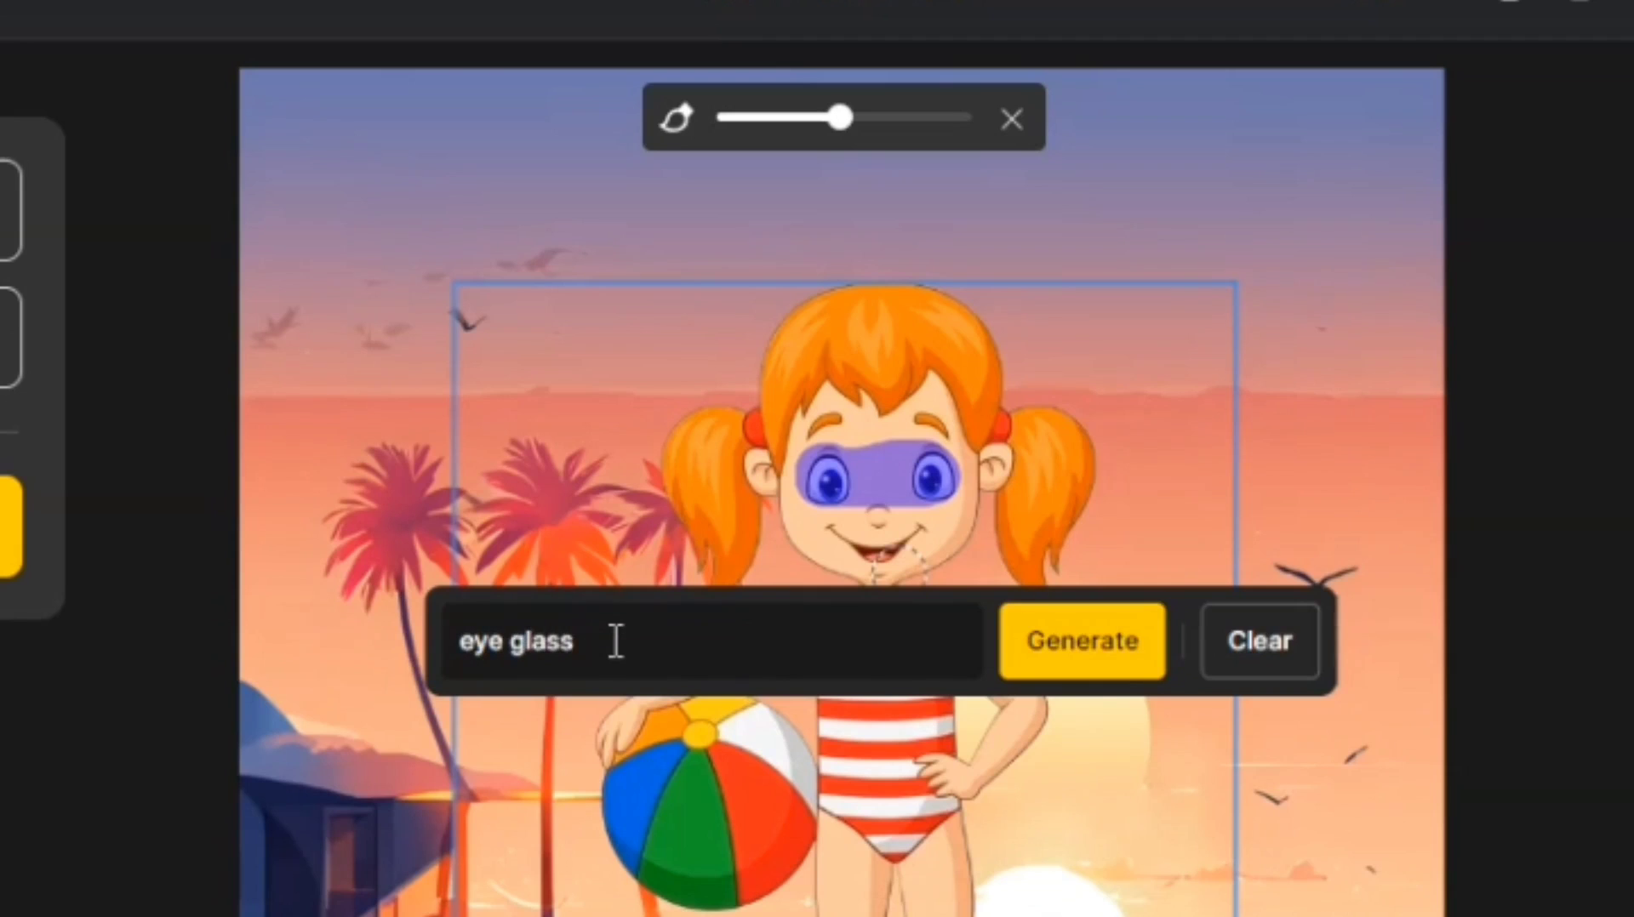
pyautogui.write(' glass')
pyautogui.click(1112, 657)
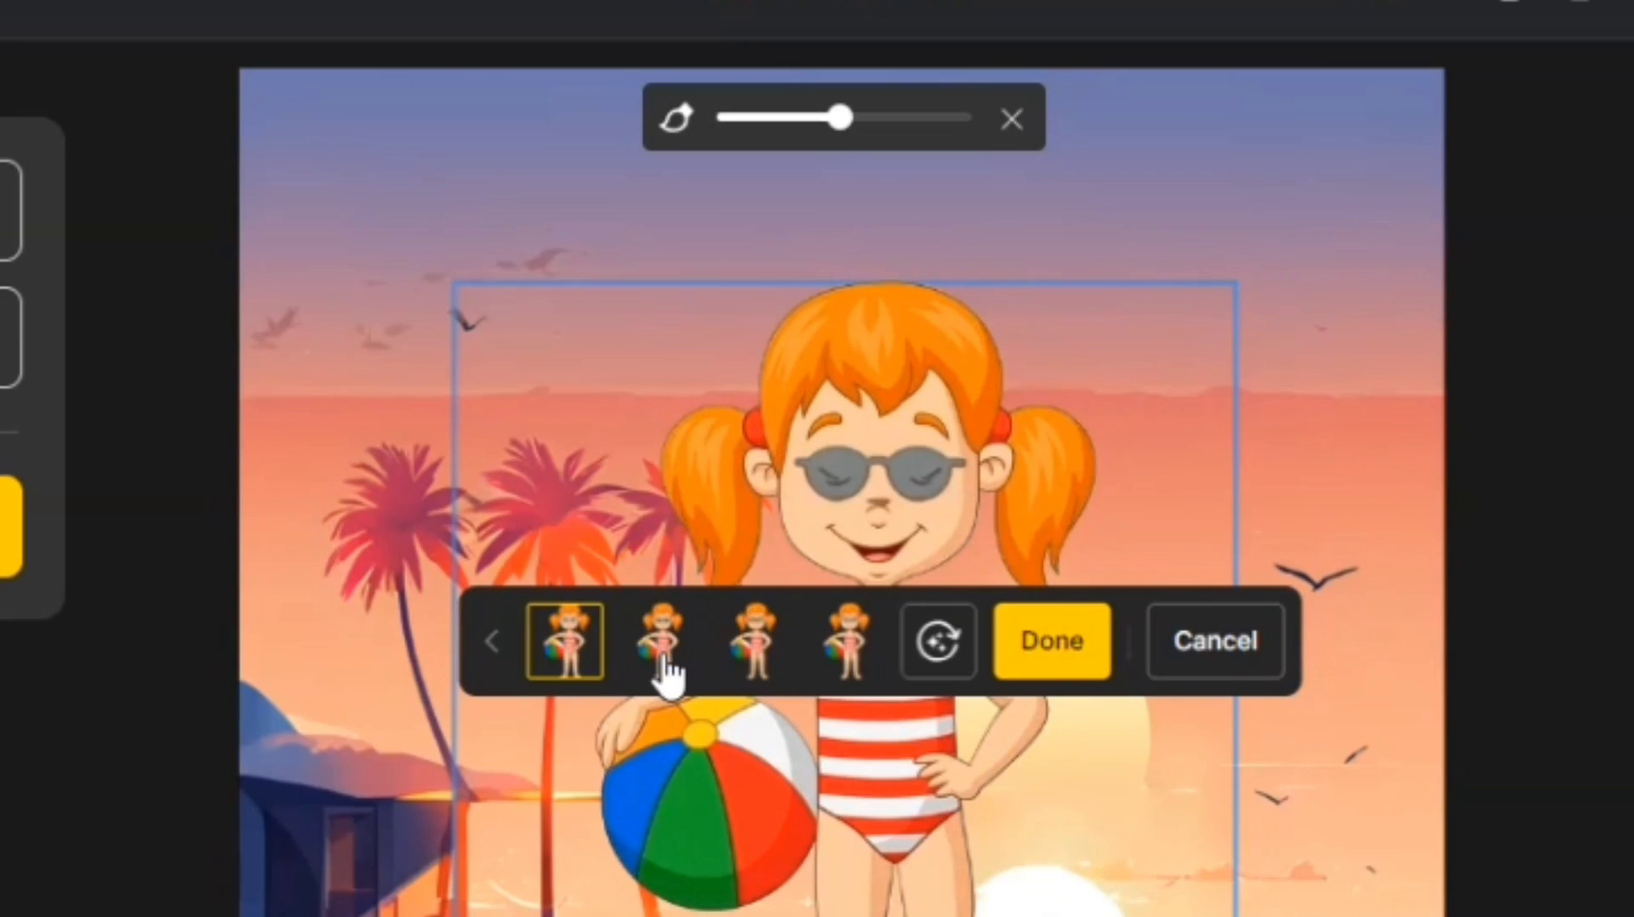
# - Compare the four generated eyeglass variants and keep the second one, with brown-framed sunglasses
pyautogui.click(665, 672)
pyautogui.click(585, 669)
pyautogui.click(677, 681)
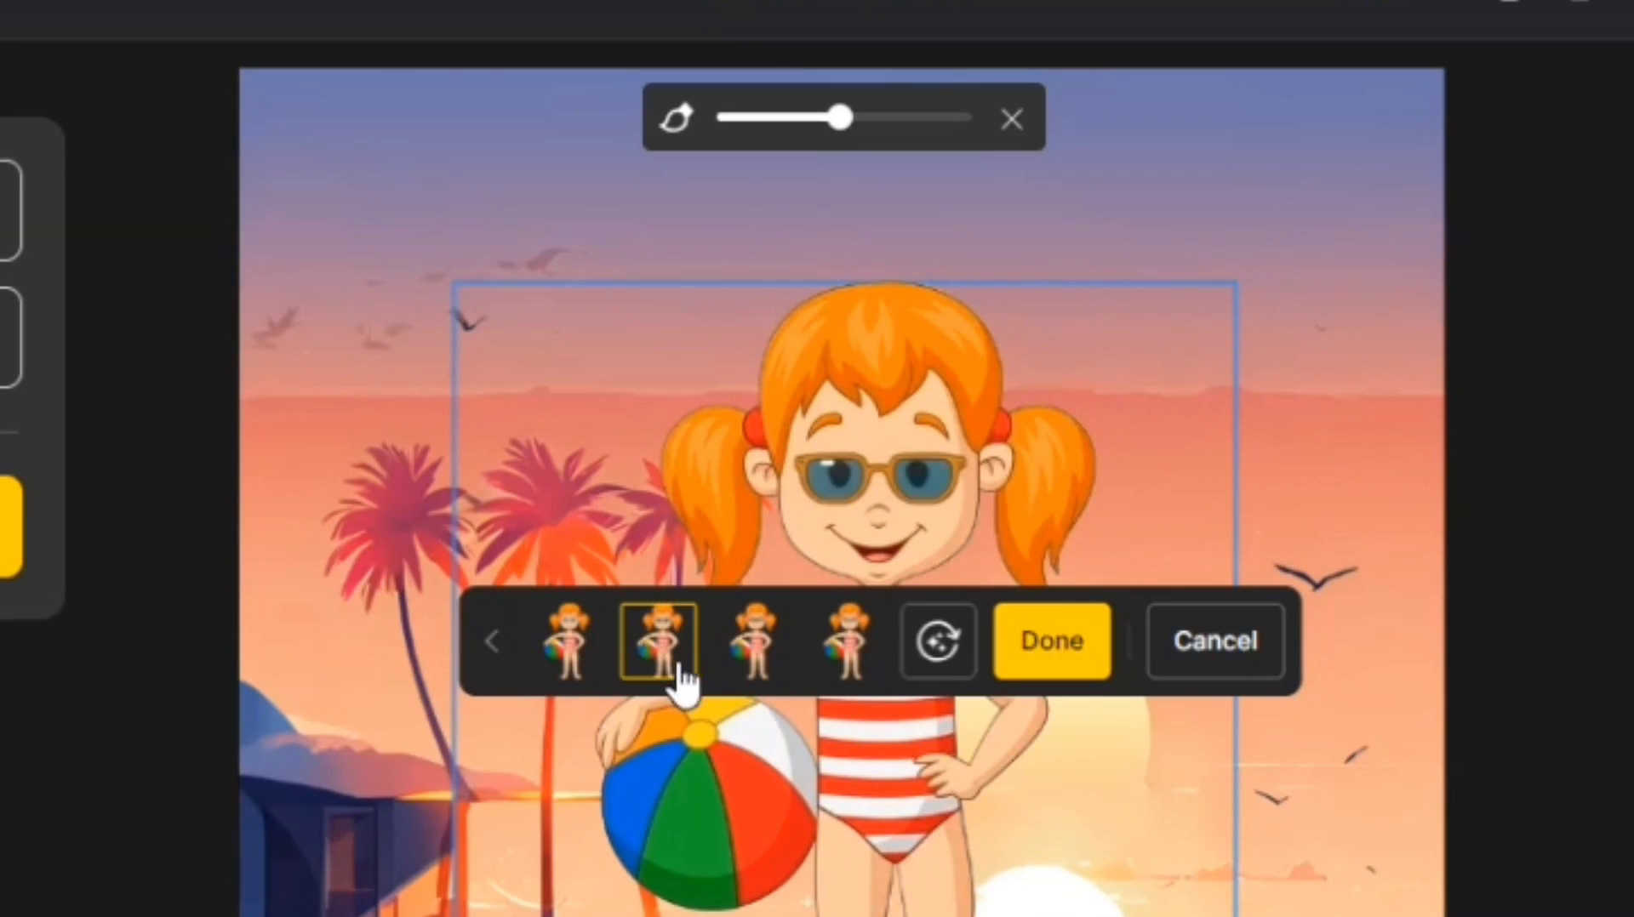
pyautogui.click(749, 657)
pyautogui.click(843, 665)
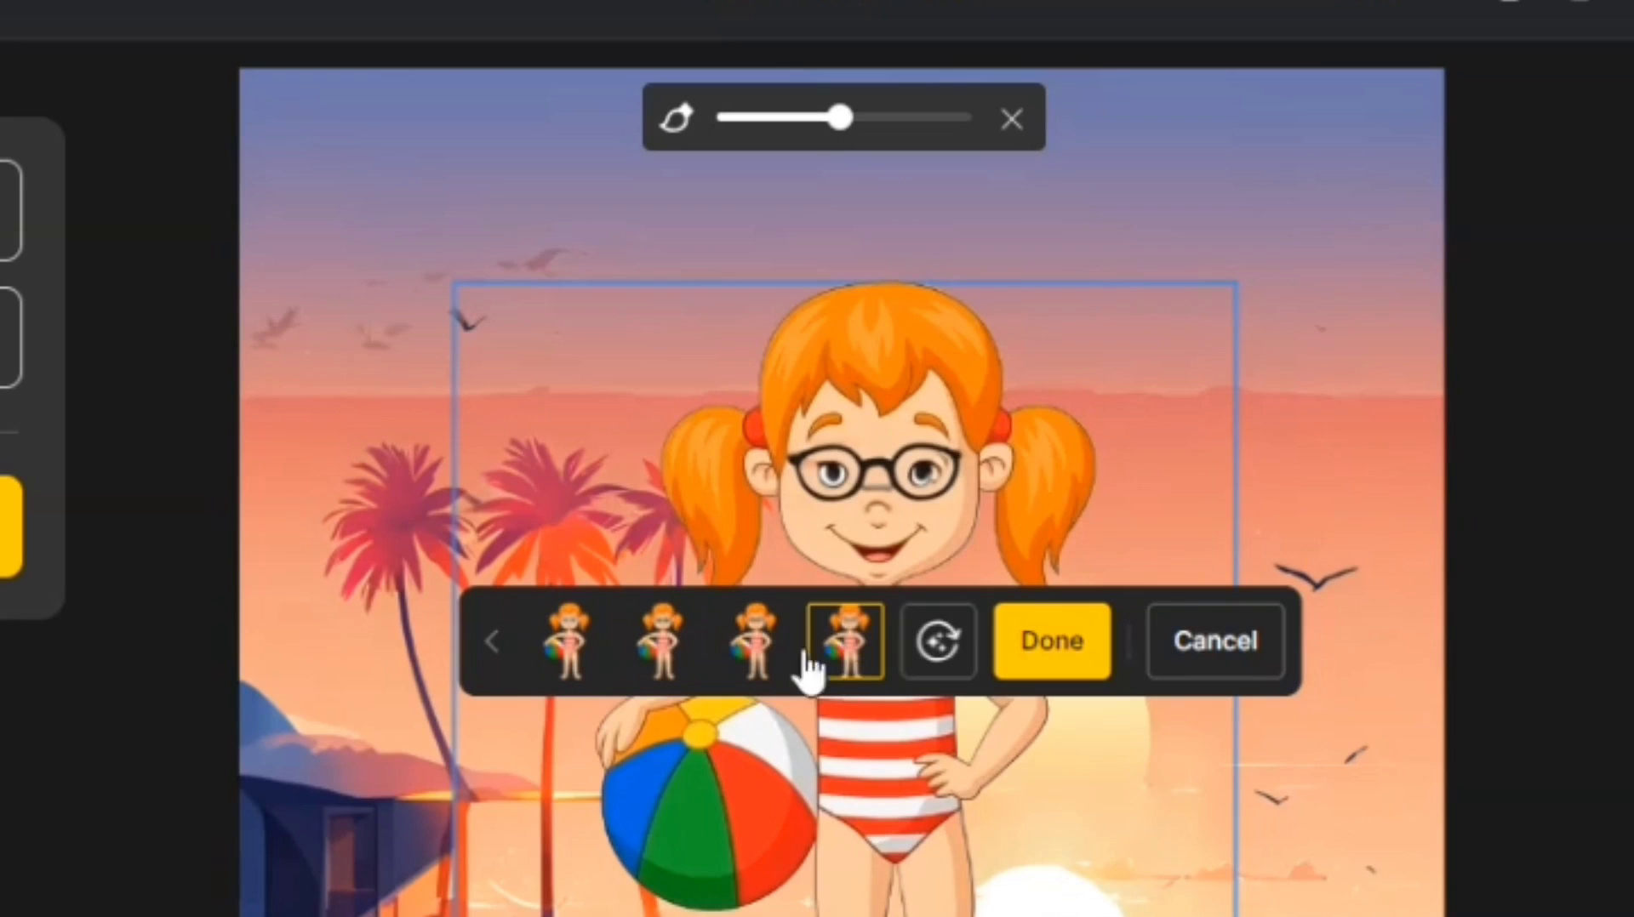
pyautogui.click(664, 661)
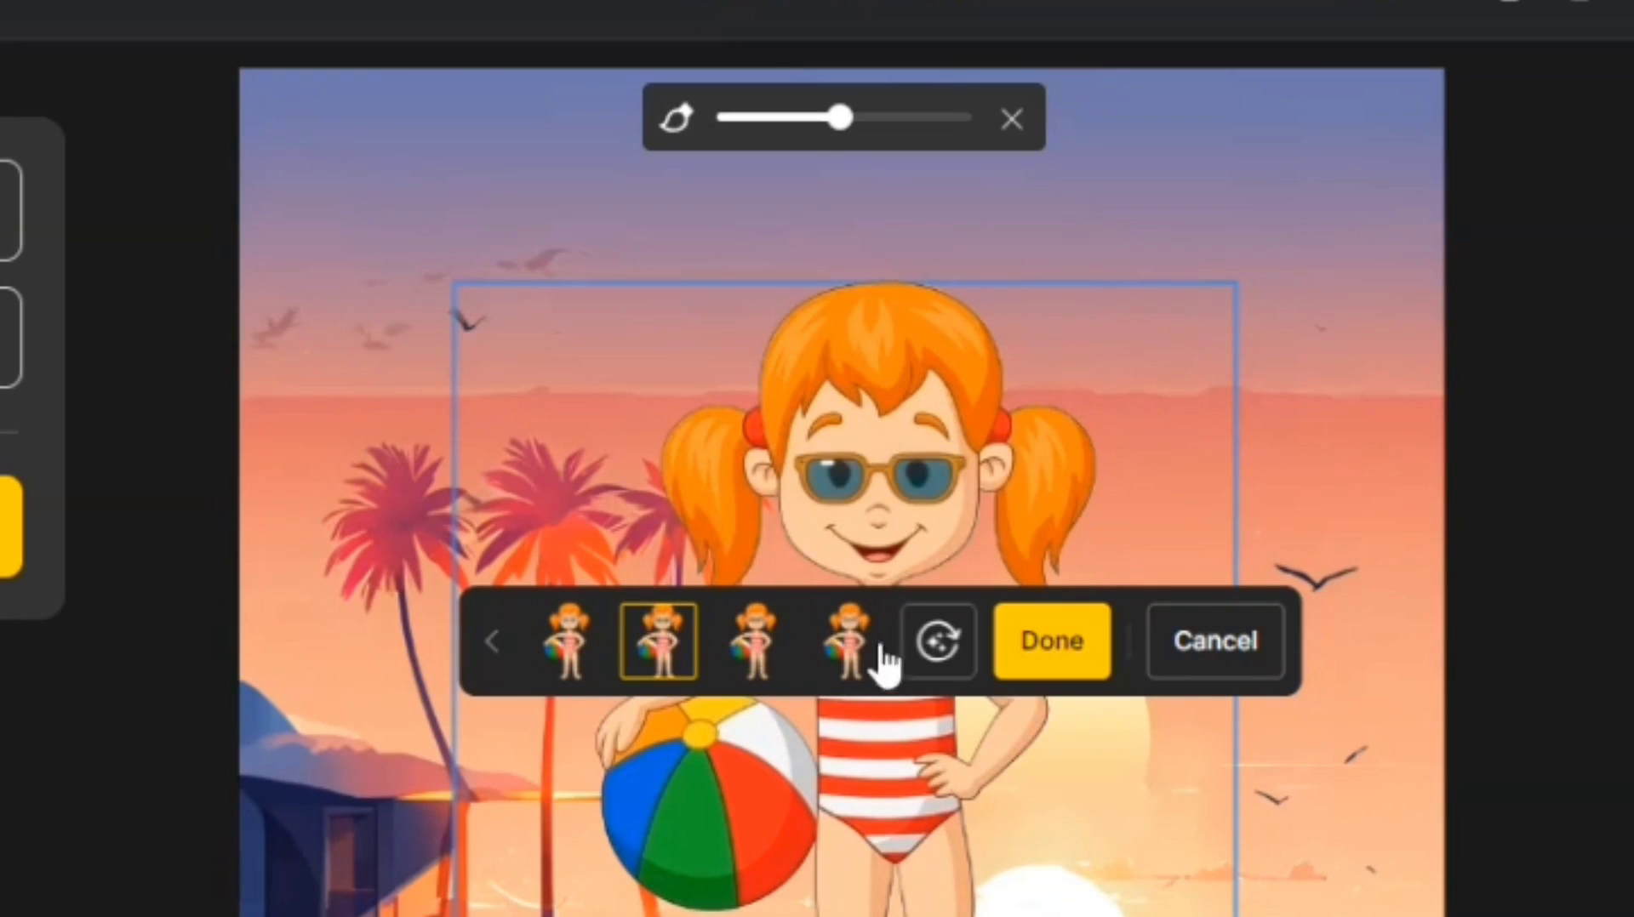
pyautogui.click(1065, 657)
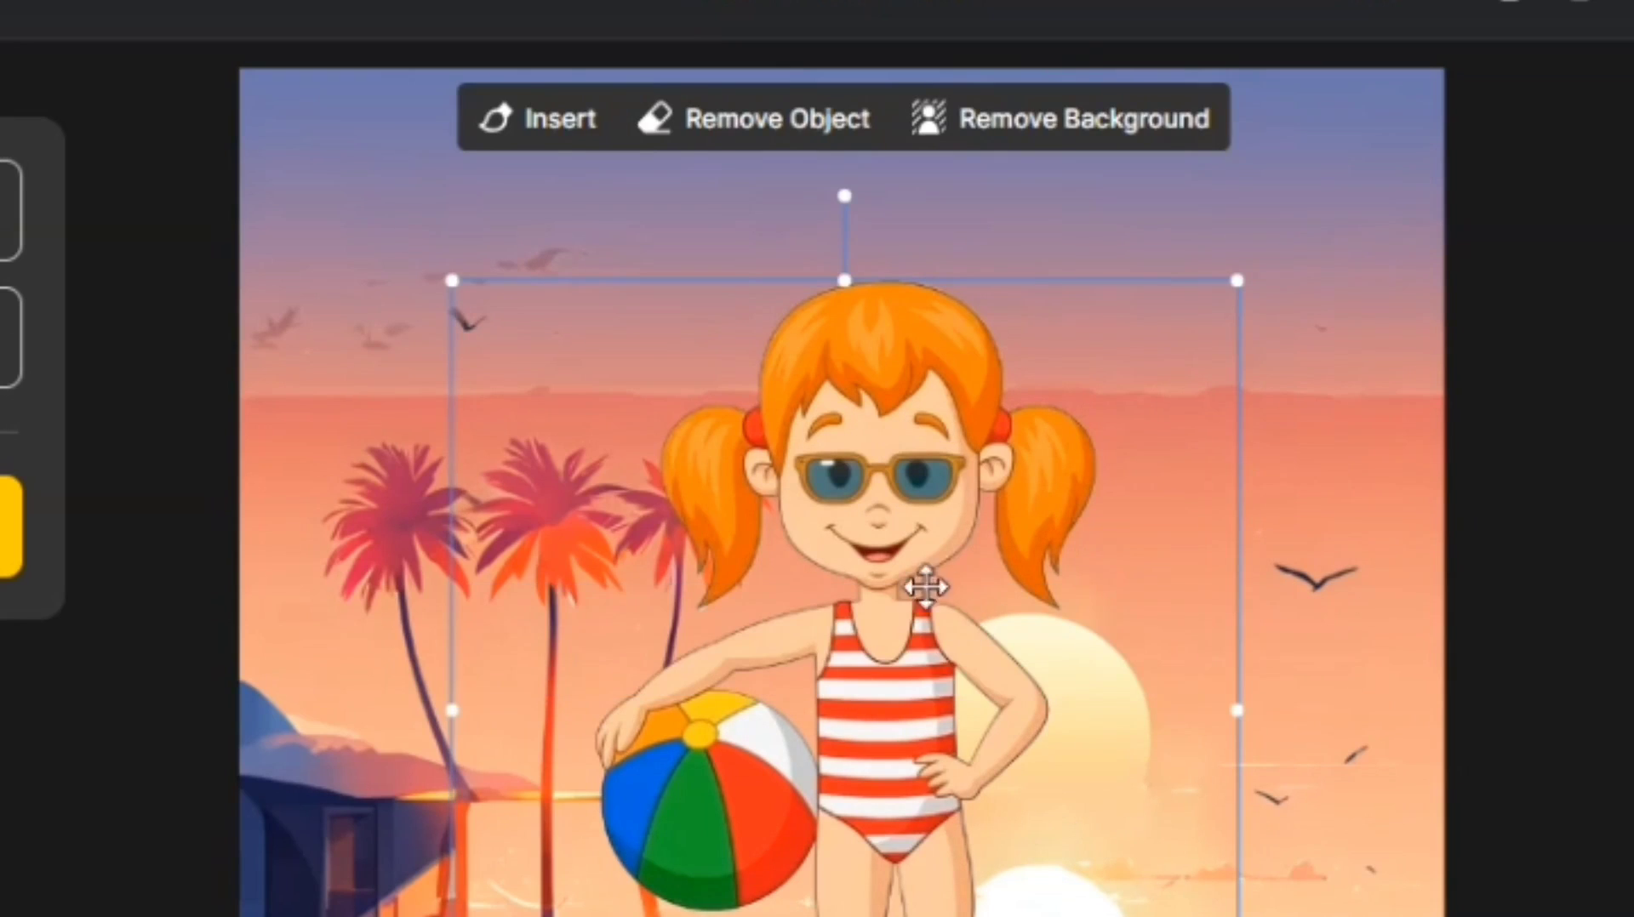
# - Place the girl with sunglasses and the original girl side by side on the canvas to compare them
pyautogui.moveTo(853, 509); pyautogui.dragTo(1095, 564)
pyautogui.moveTo(921, 520); pyautogui.dragTo(500, 526)
pyautogui.click(953, 421)
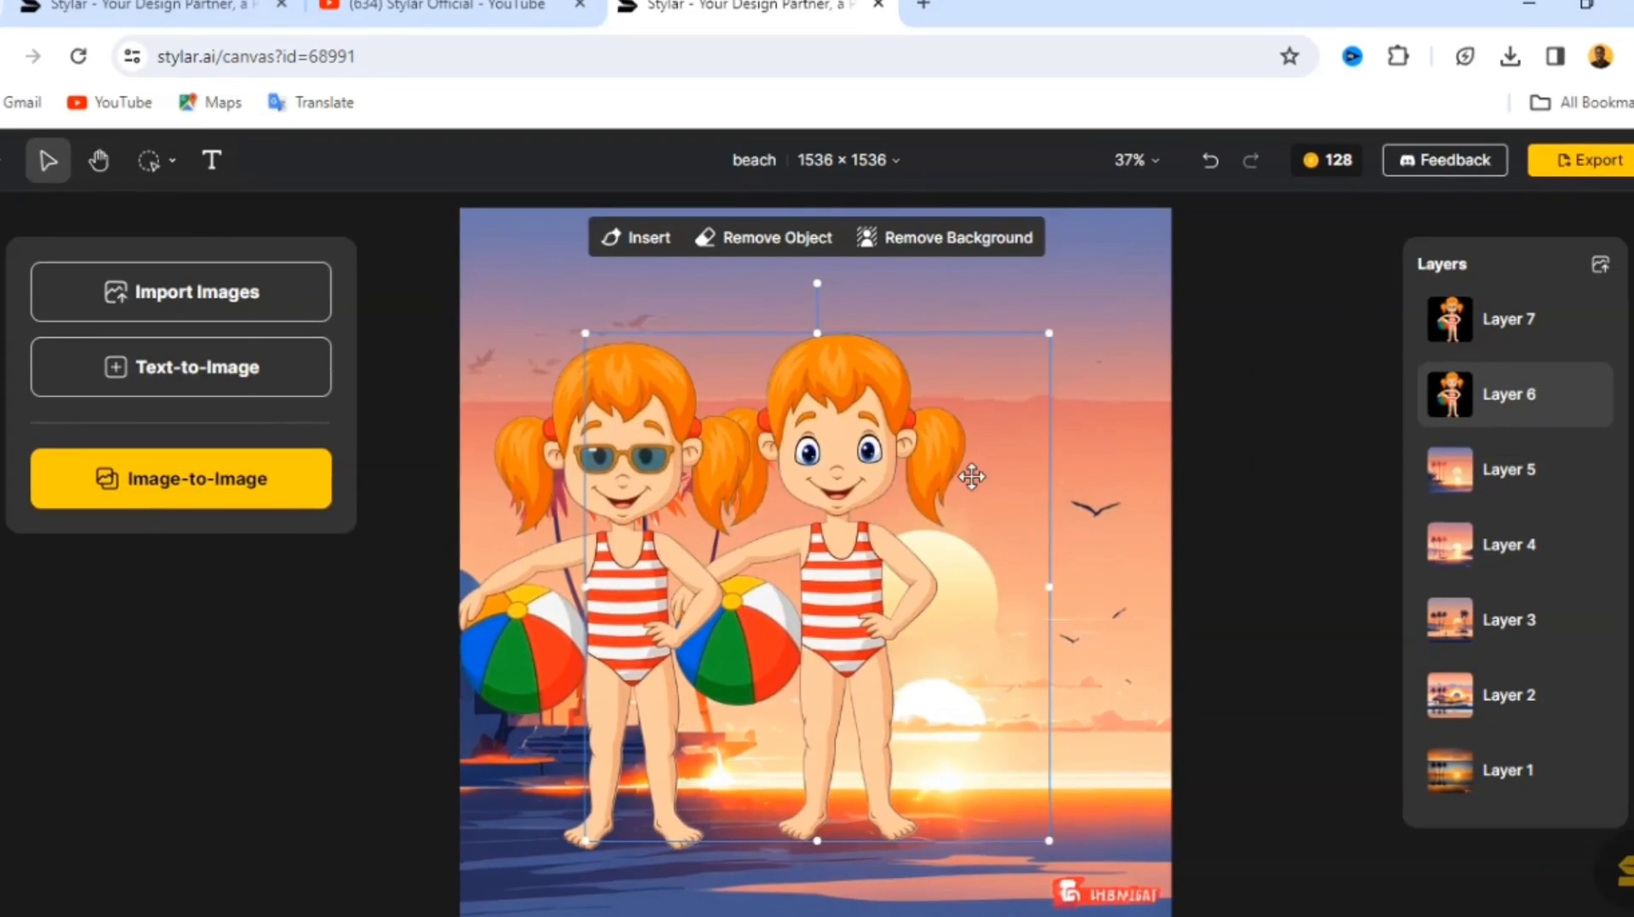
pyautogui.moveTo(972, 477); pyautogui.dragTo(1077, 467)
# - Delete Layer 6 with the original girl and move the girl with sunglasses to the right half of the canvas
pyautogui.rightClick(1550, 393)
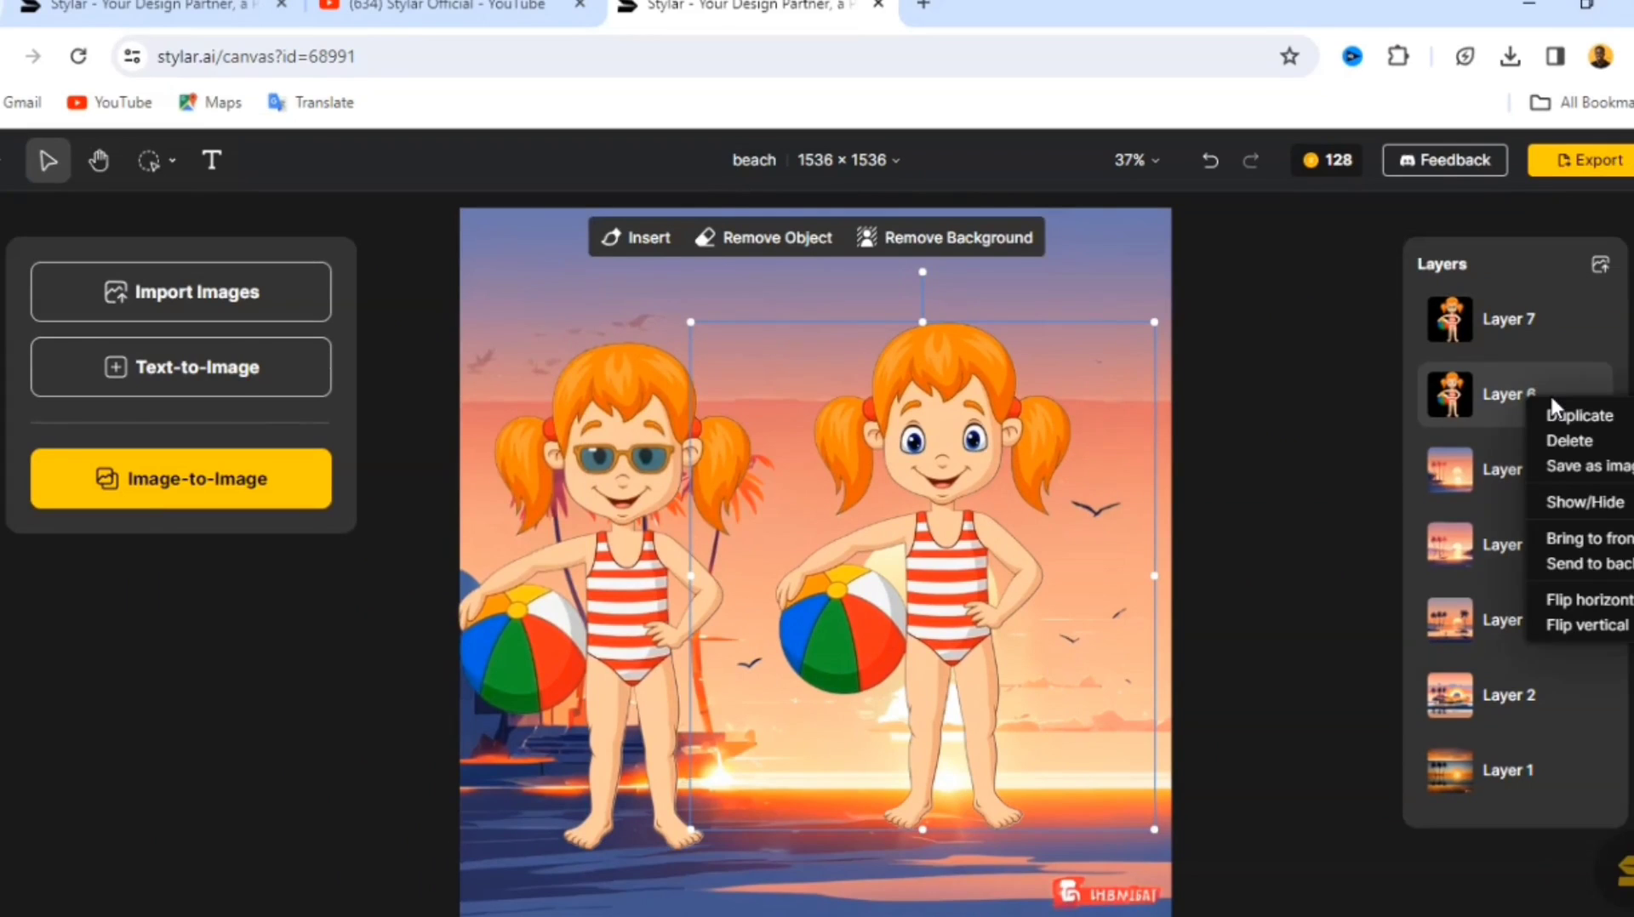
pyautogui.click(1570, 438)
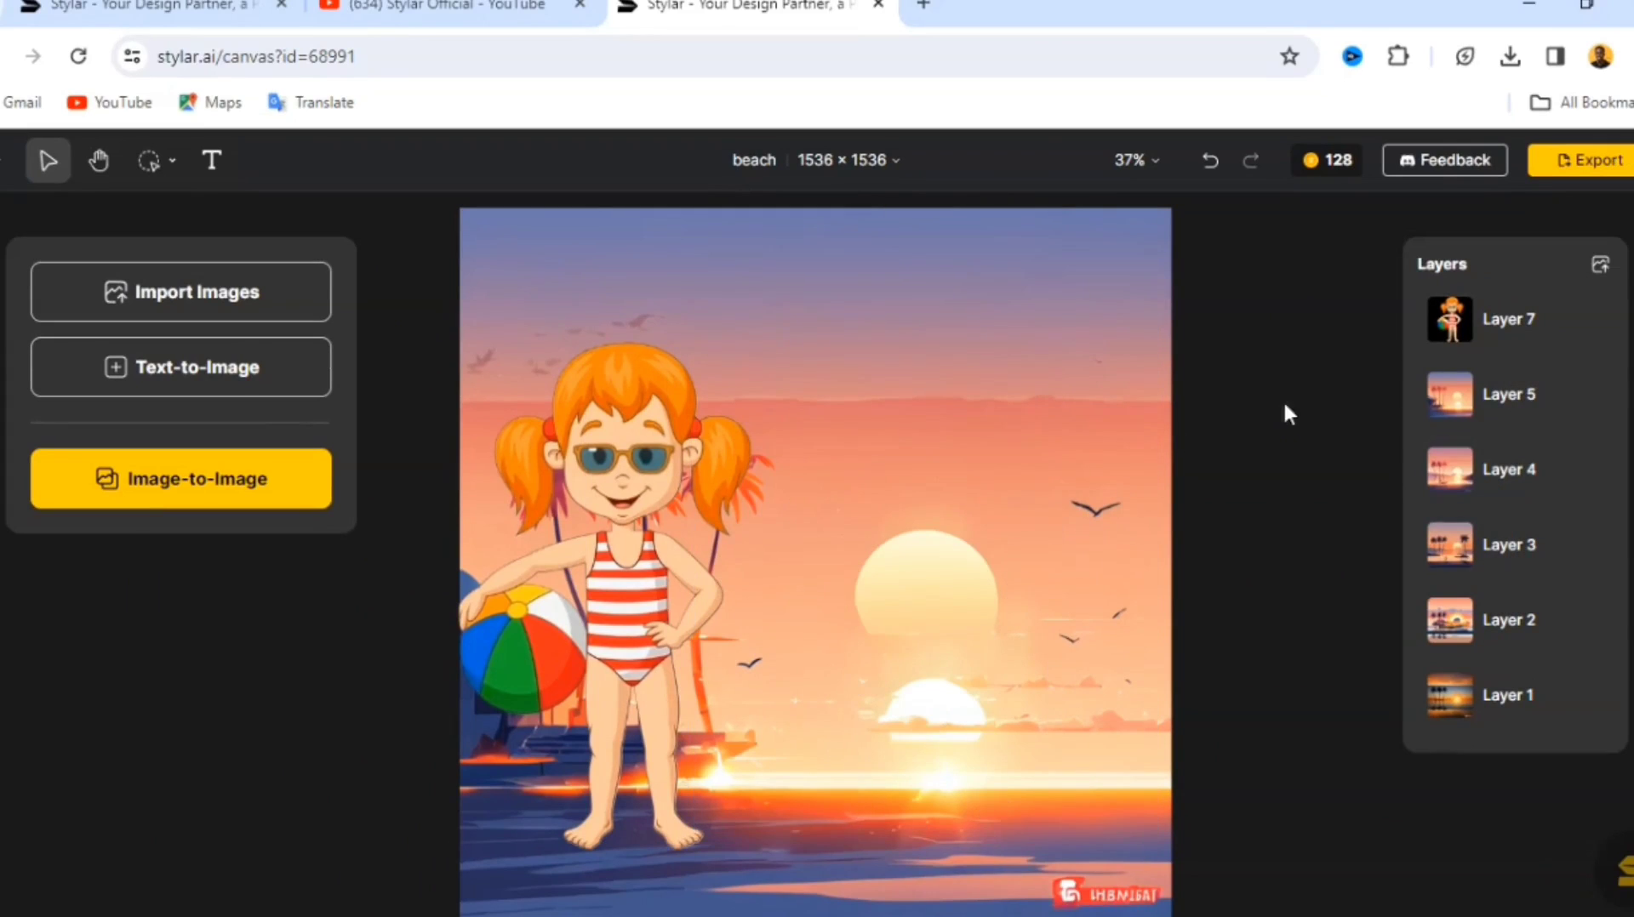
pyautogui.moveTo(658, 514); pyautogui.dragTo(971, 616)
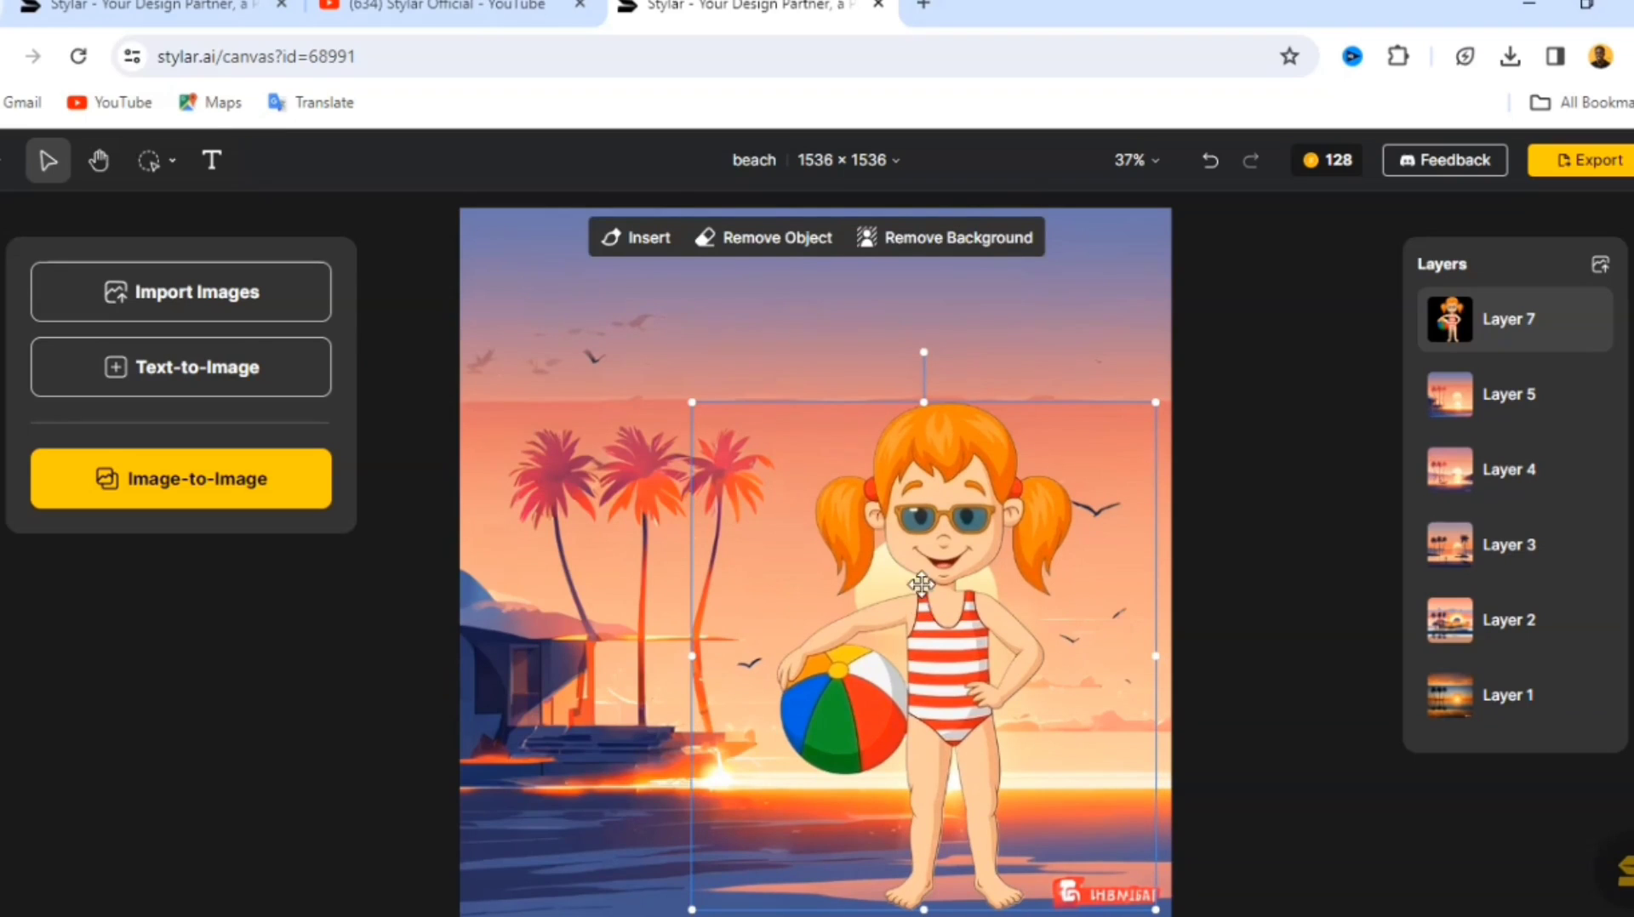
pyautogui.moveTo(949, 553); pyautogui.dragTo(936, 517)
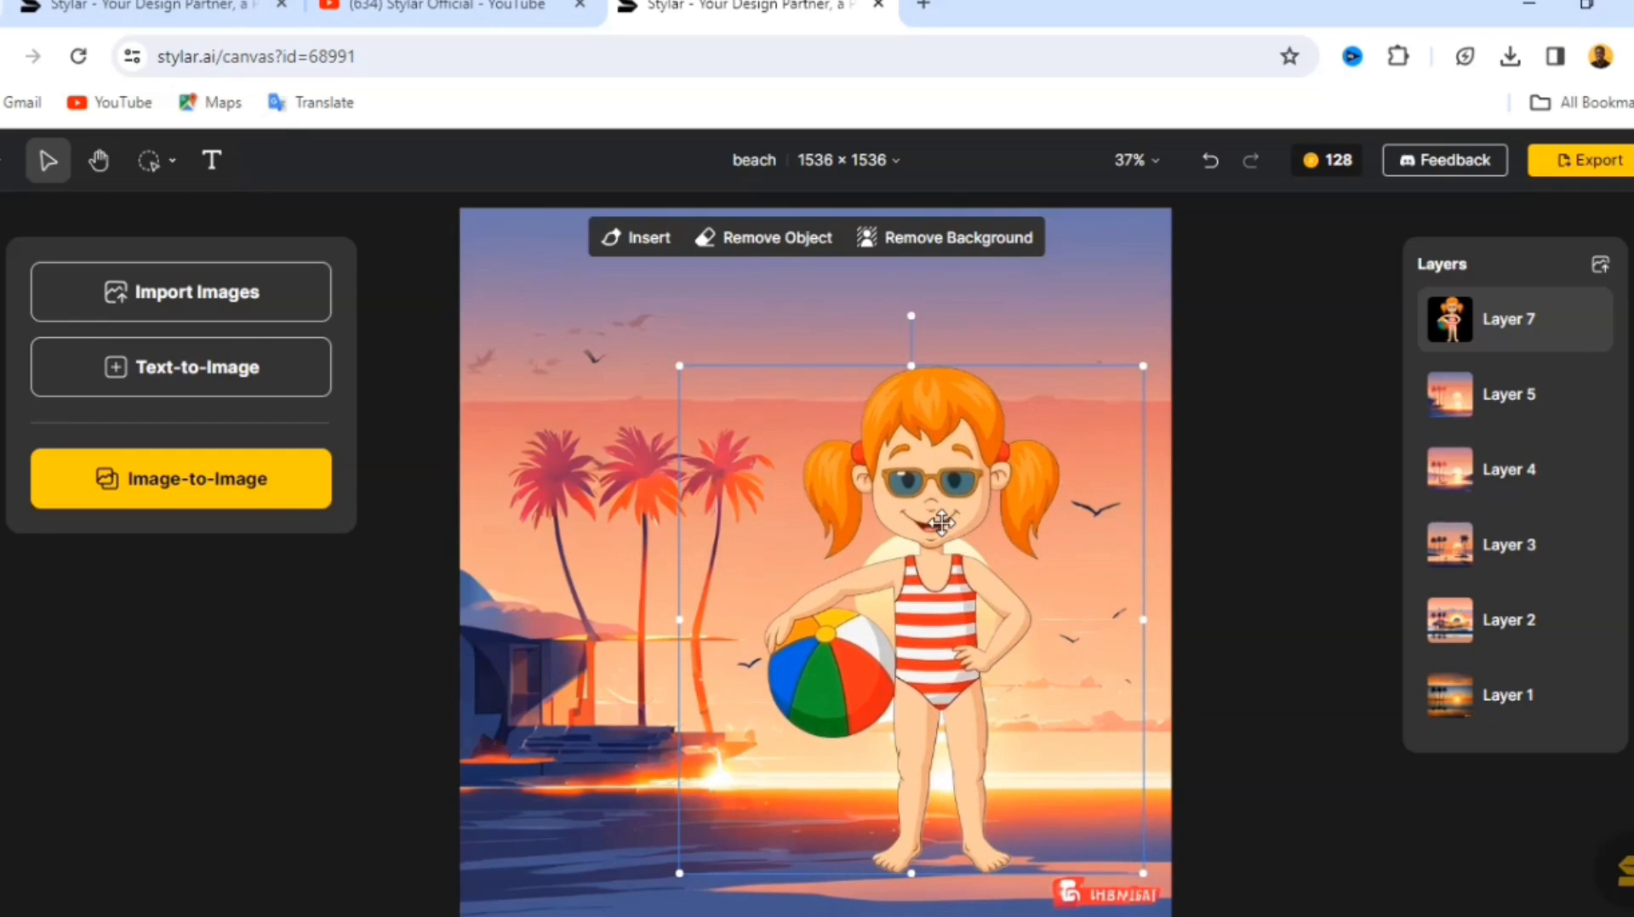
# - Try to erase the beach ball from the girl image with Remove Object, and shift the image slightly up and left
pyautogui.click(760, 242)
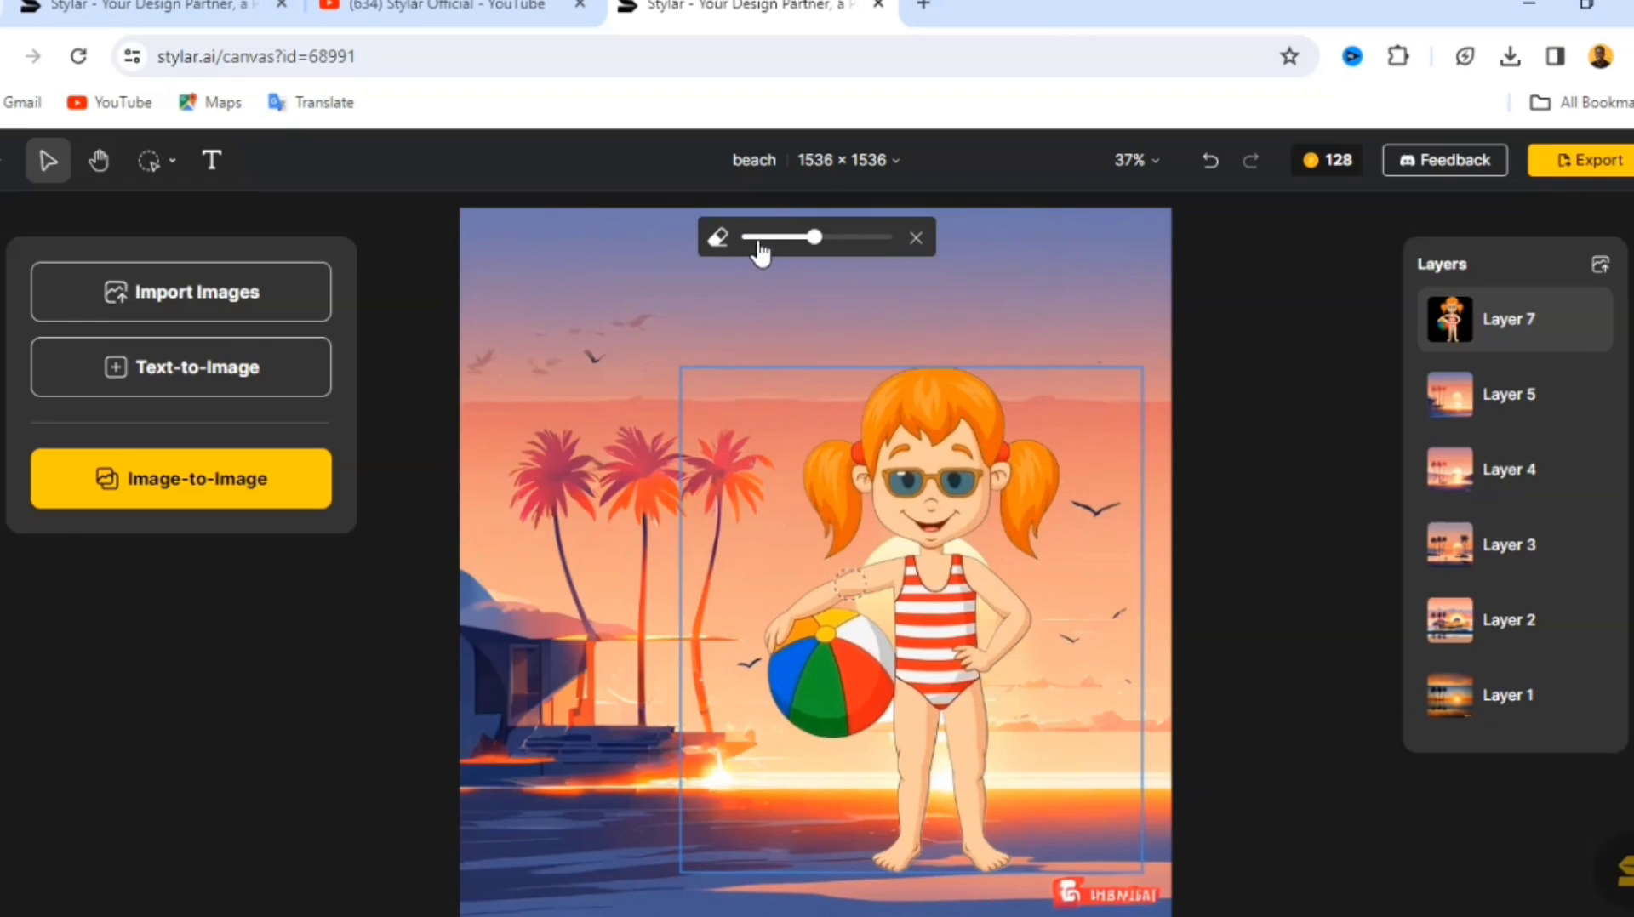
pyautogui.moveTo(800, 672)
pyautogui.mouseDown()
pyautogui.moveTo(845, 628)
pyautogui.moveTo(804, 627)
pyautogui.moveTo(885, 719)
pyautogui.moveTo(875, 652)
pyautogui.moveTo(858, 694)
pyautogui.moveTo(868, 626)
pyautogui.mouseUp()
pyautogui.moveTo(804, 702); pyautogui.dragTo(770, 685)
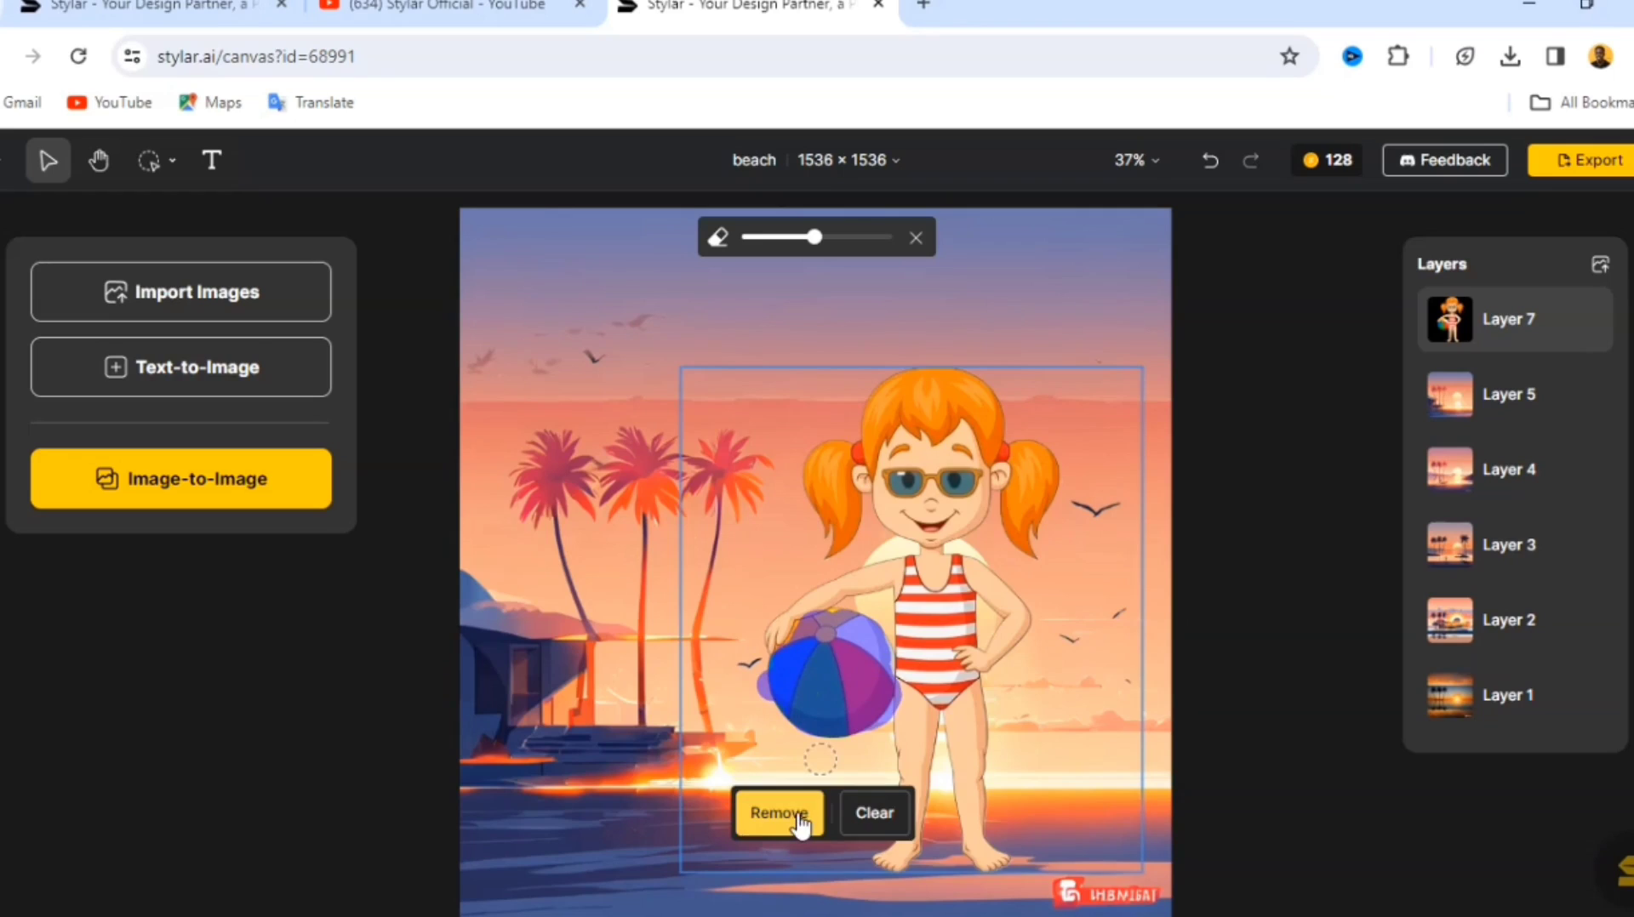
pyautogui.click(778, 813)
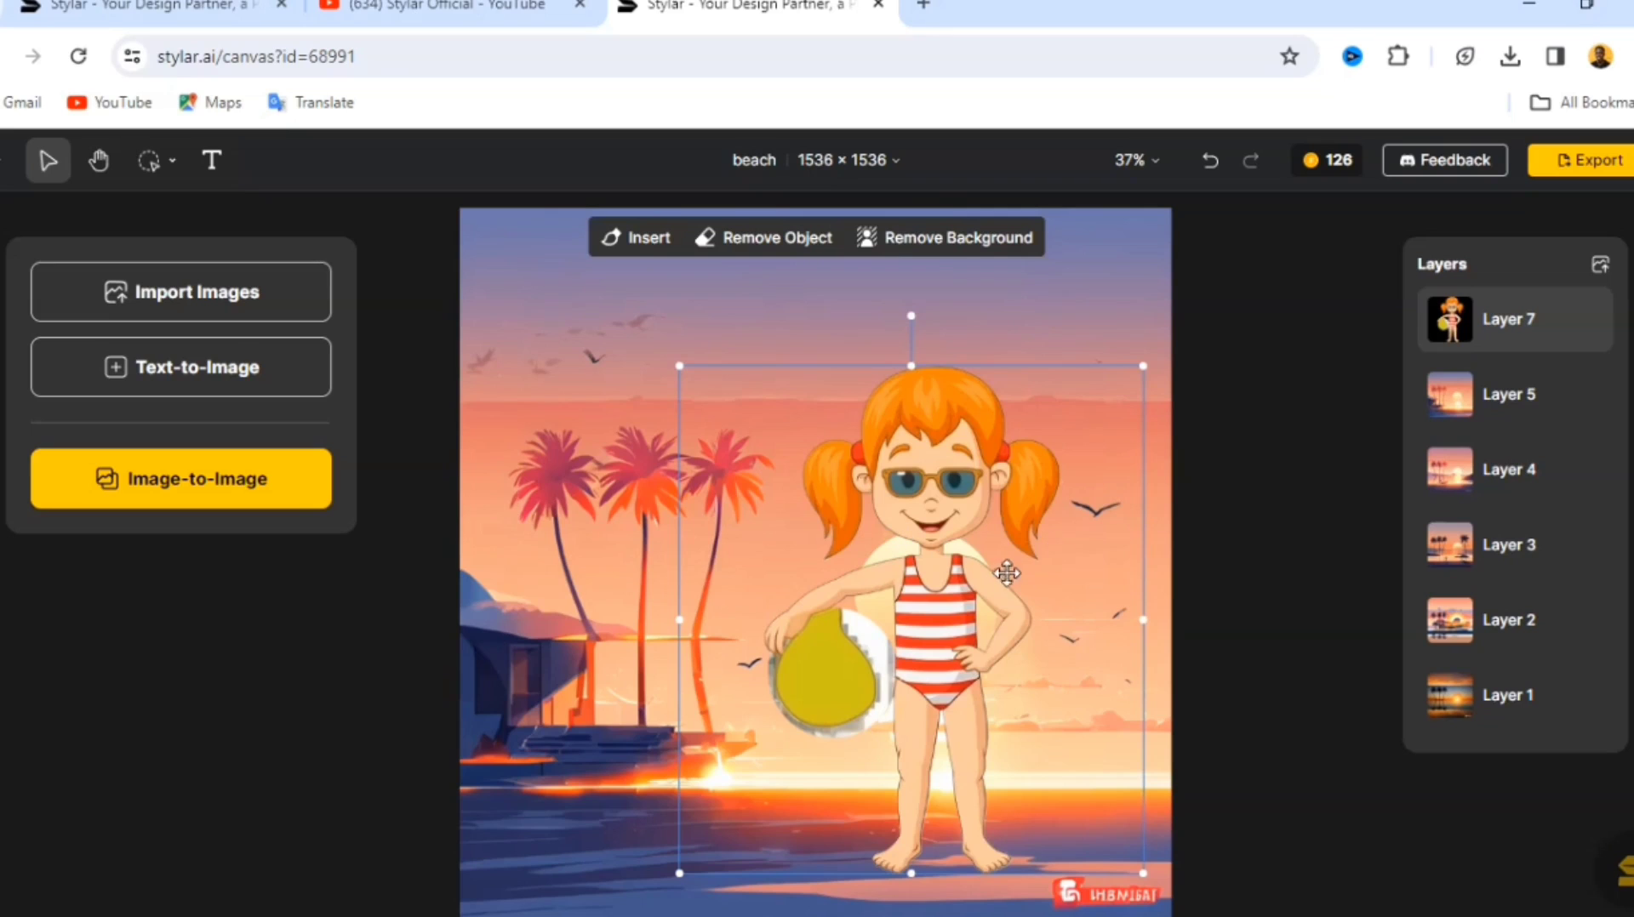
pyautogui.moveTo(935, 529)
pyautogui.mouseDown()
pyautogui.moveTo(736, 532)
pyautogui.moveTo(921, 521)
pyautogui.mouseUp()
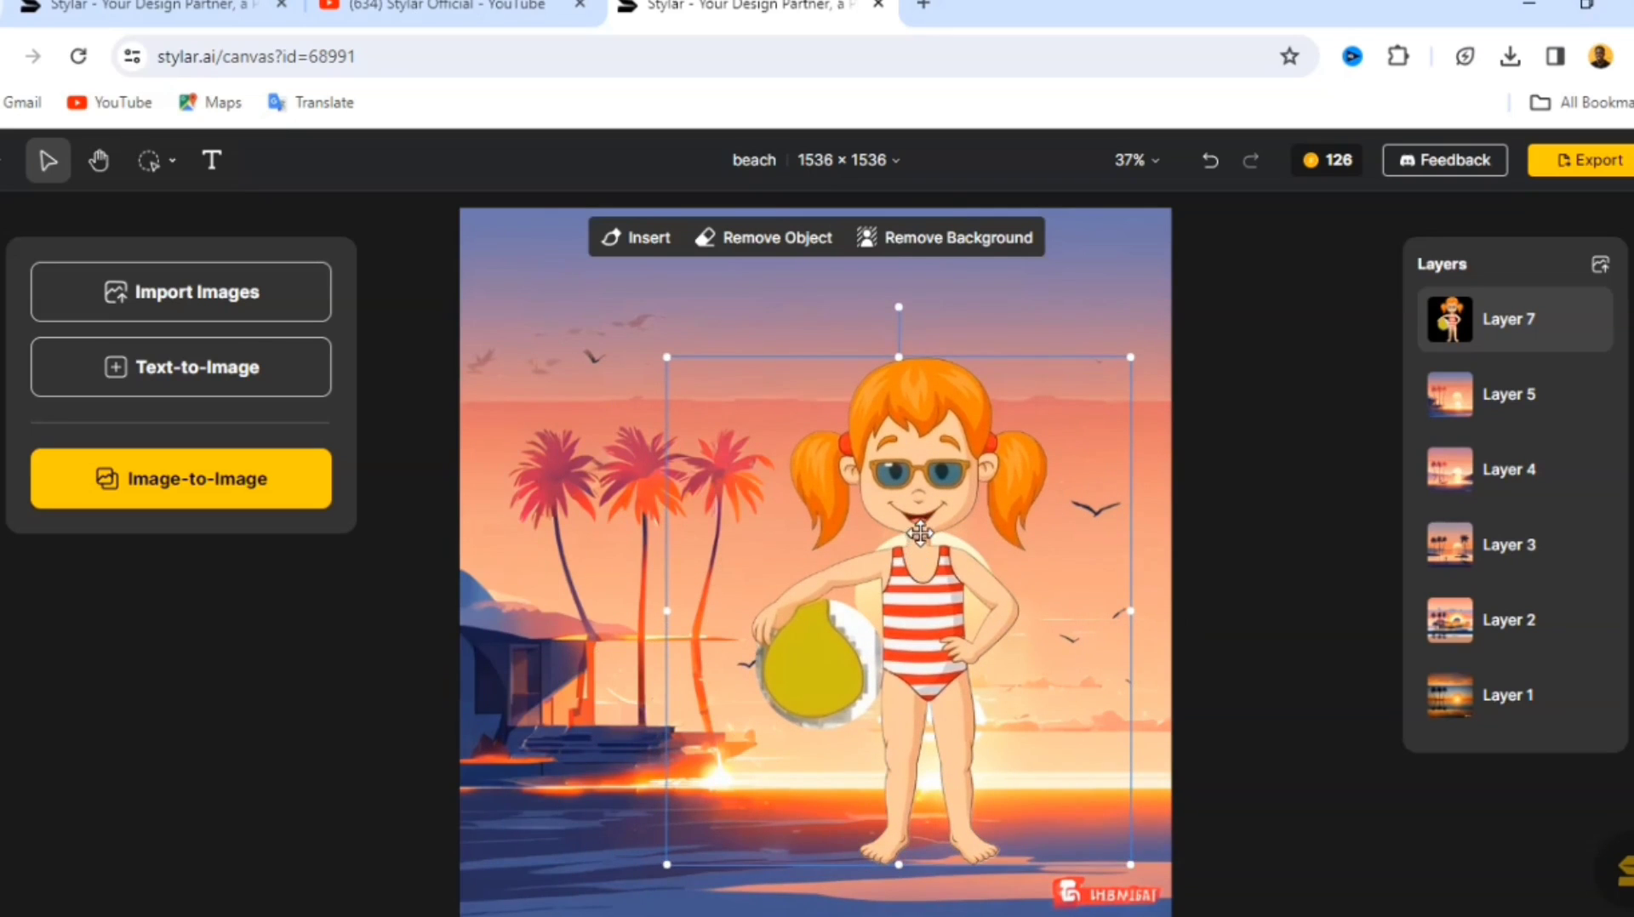
# - Undo the beach ball removal and the latest girl moves, and move the girl toward the canvas's lower right
pyautogui.hotkey('ctrl', 'z')
pyautogui.hotkey('ctrl', 'z')
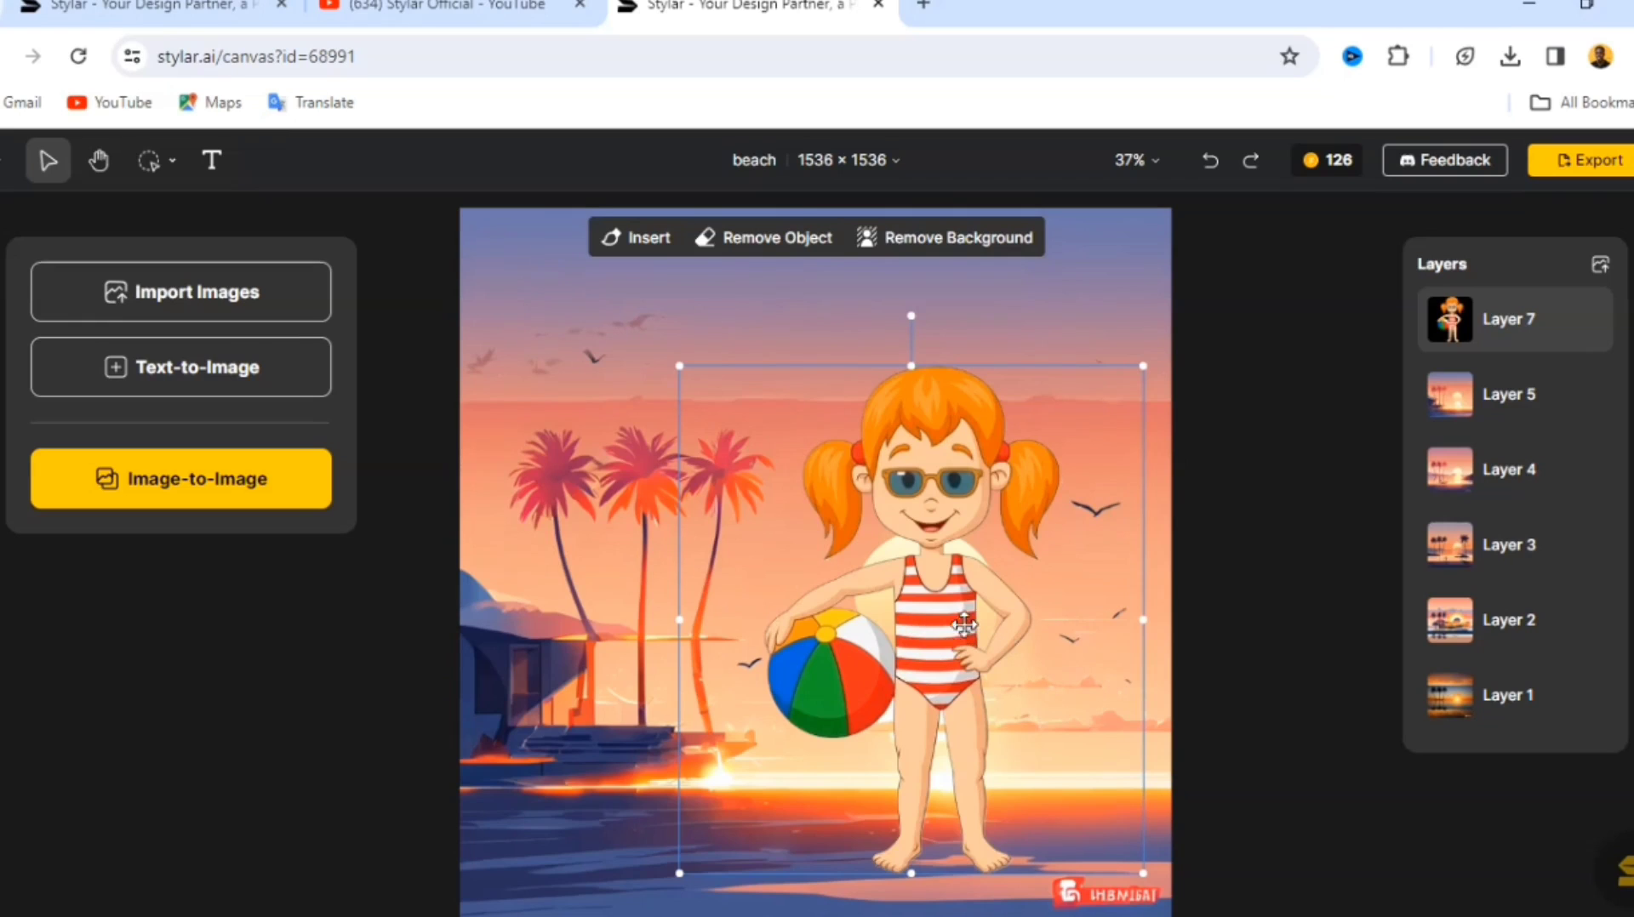
pyautogui.hotkey('ctrl', 'z')
pyautogui.moveTo(936, 621); pyautogui.dragTo(977, 636)
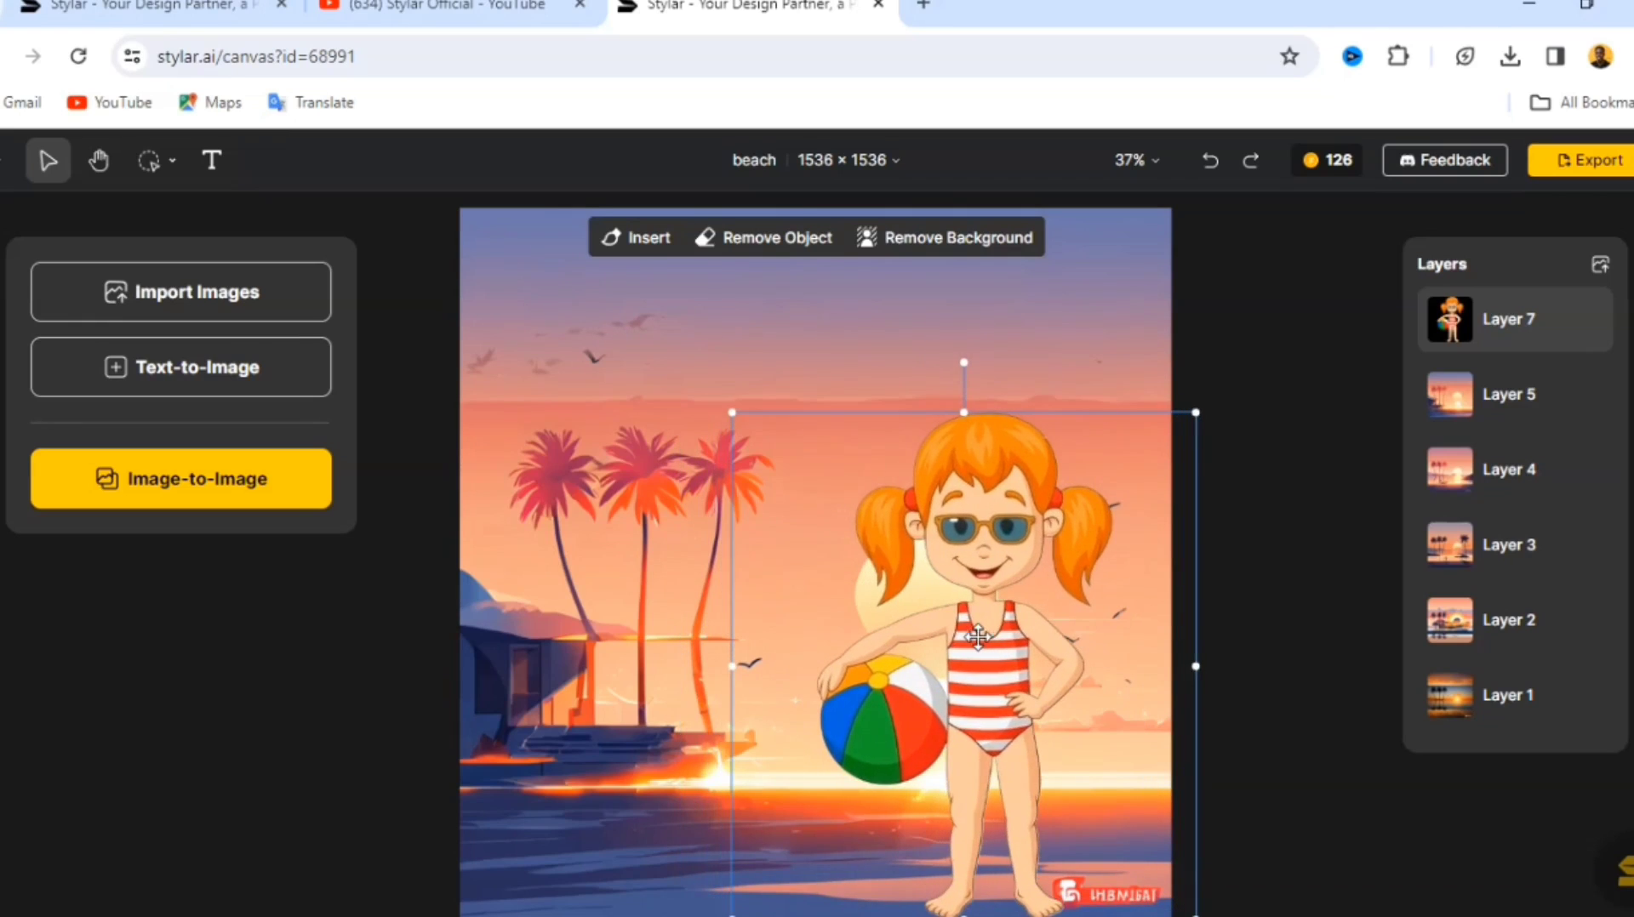
# - Start a Text-to-Image generation over the full canvas with the prompt "a dog sitting down"
pyautogui.click(778, 335)
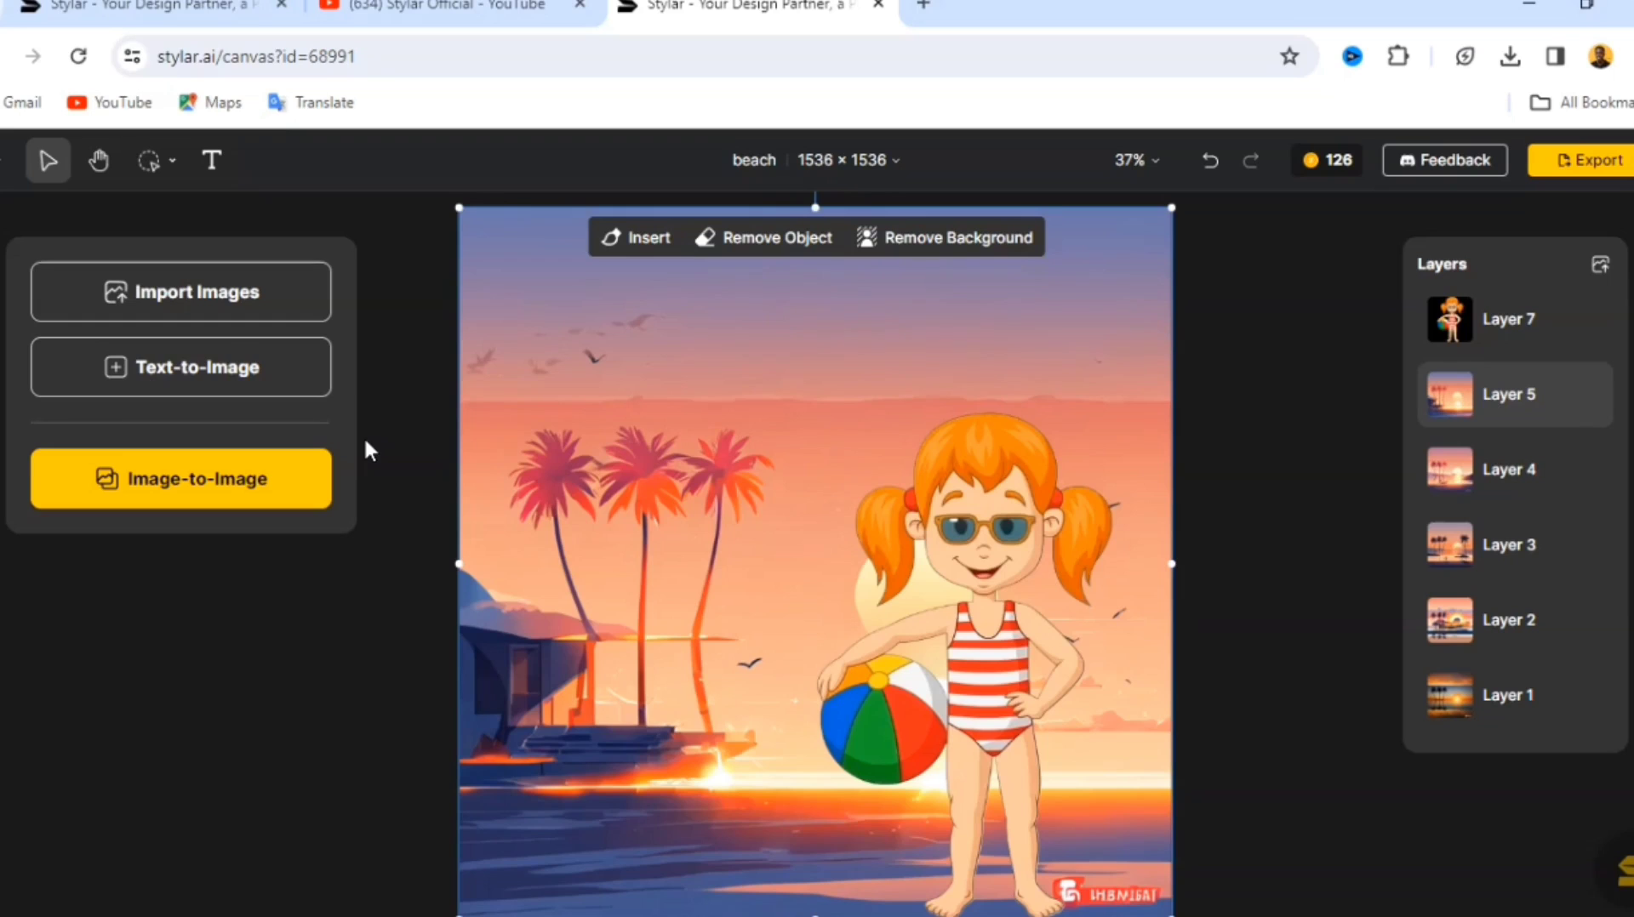
pyautogui.click(193, 374)
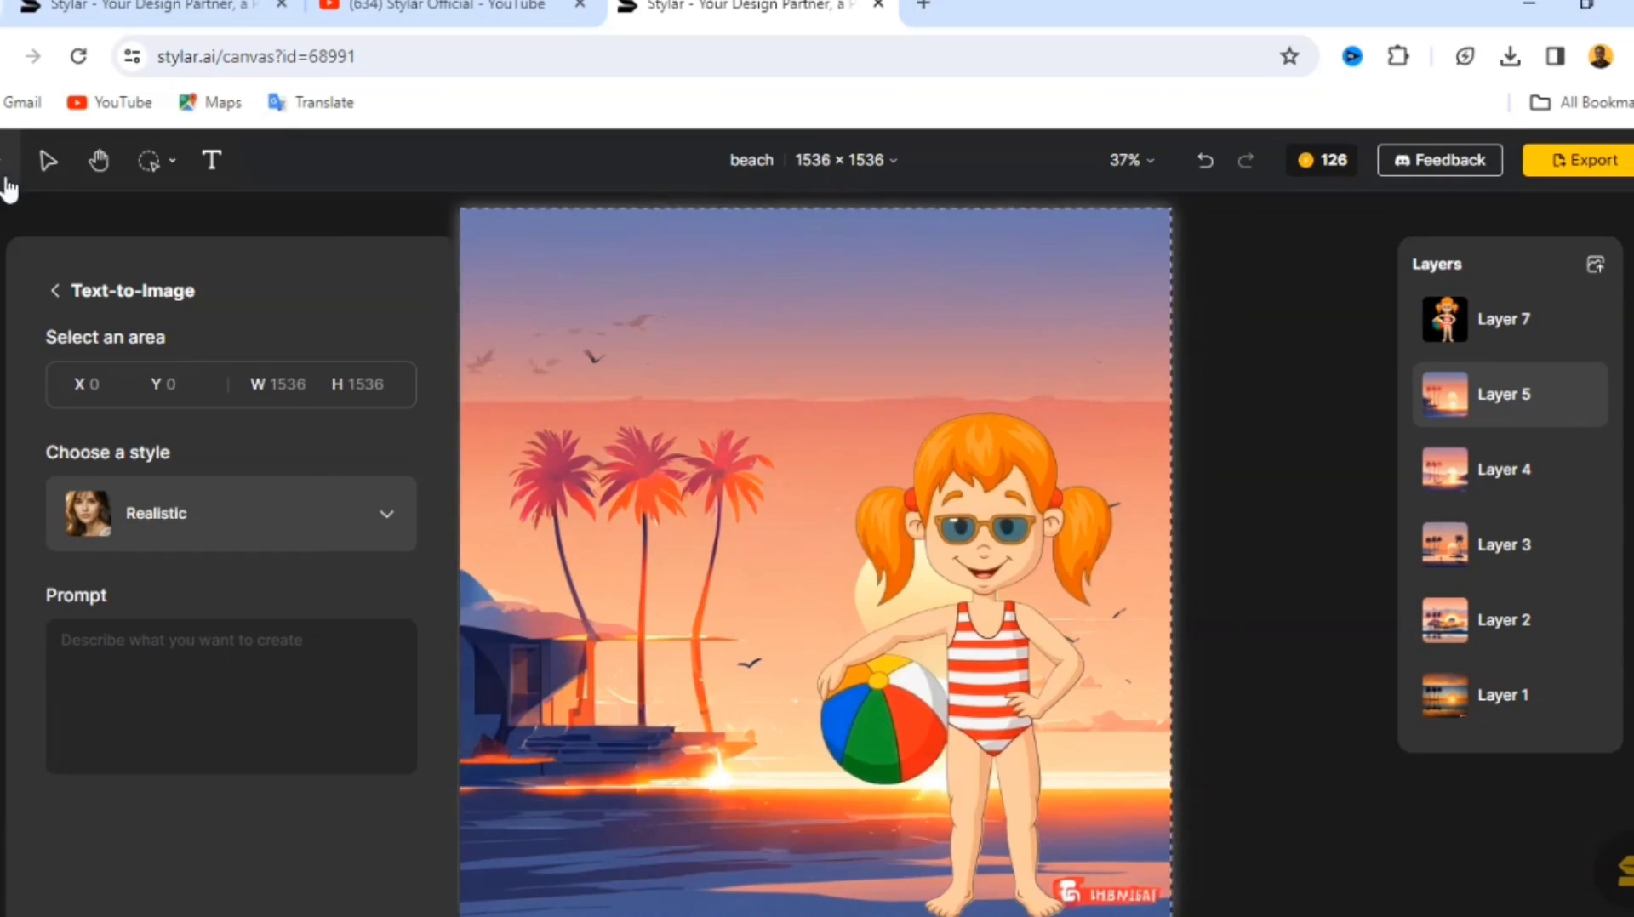
pyautogui.click(58, 292)
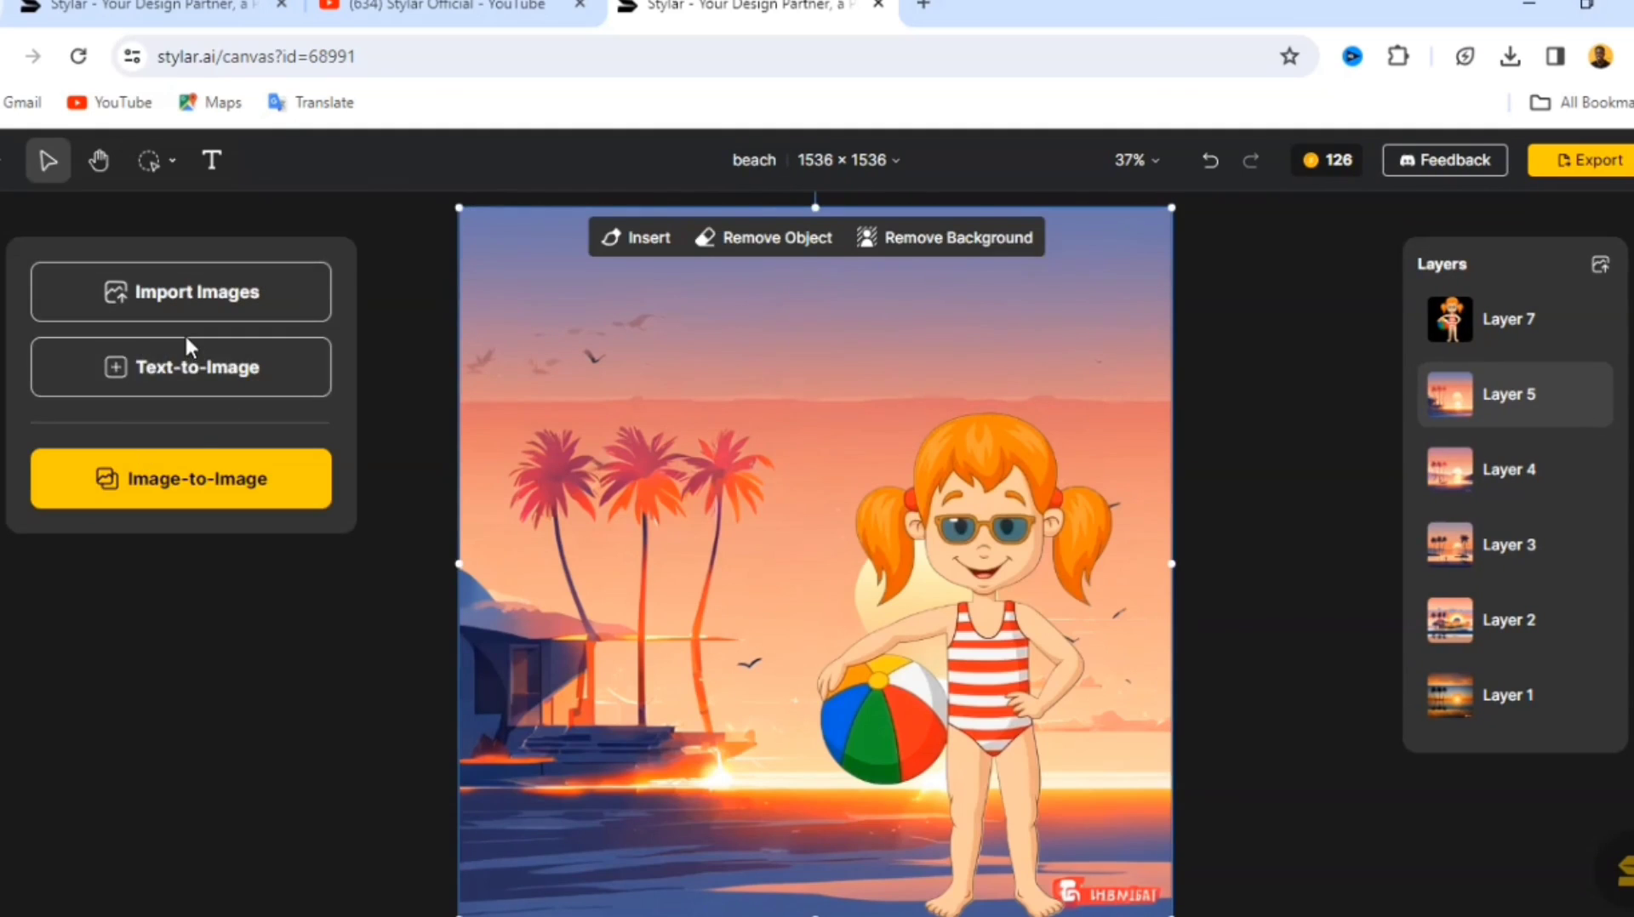
pyautogui.click(201, 385)
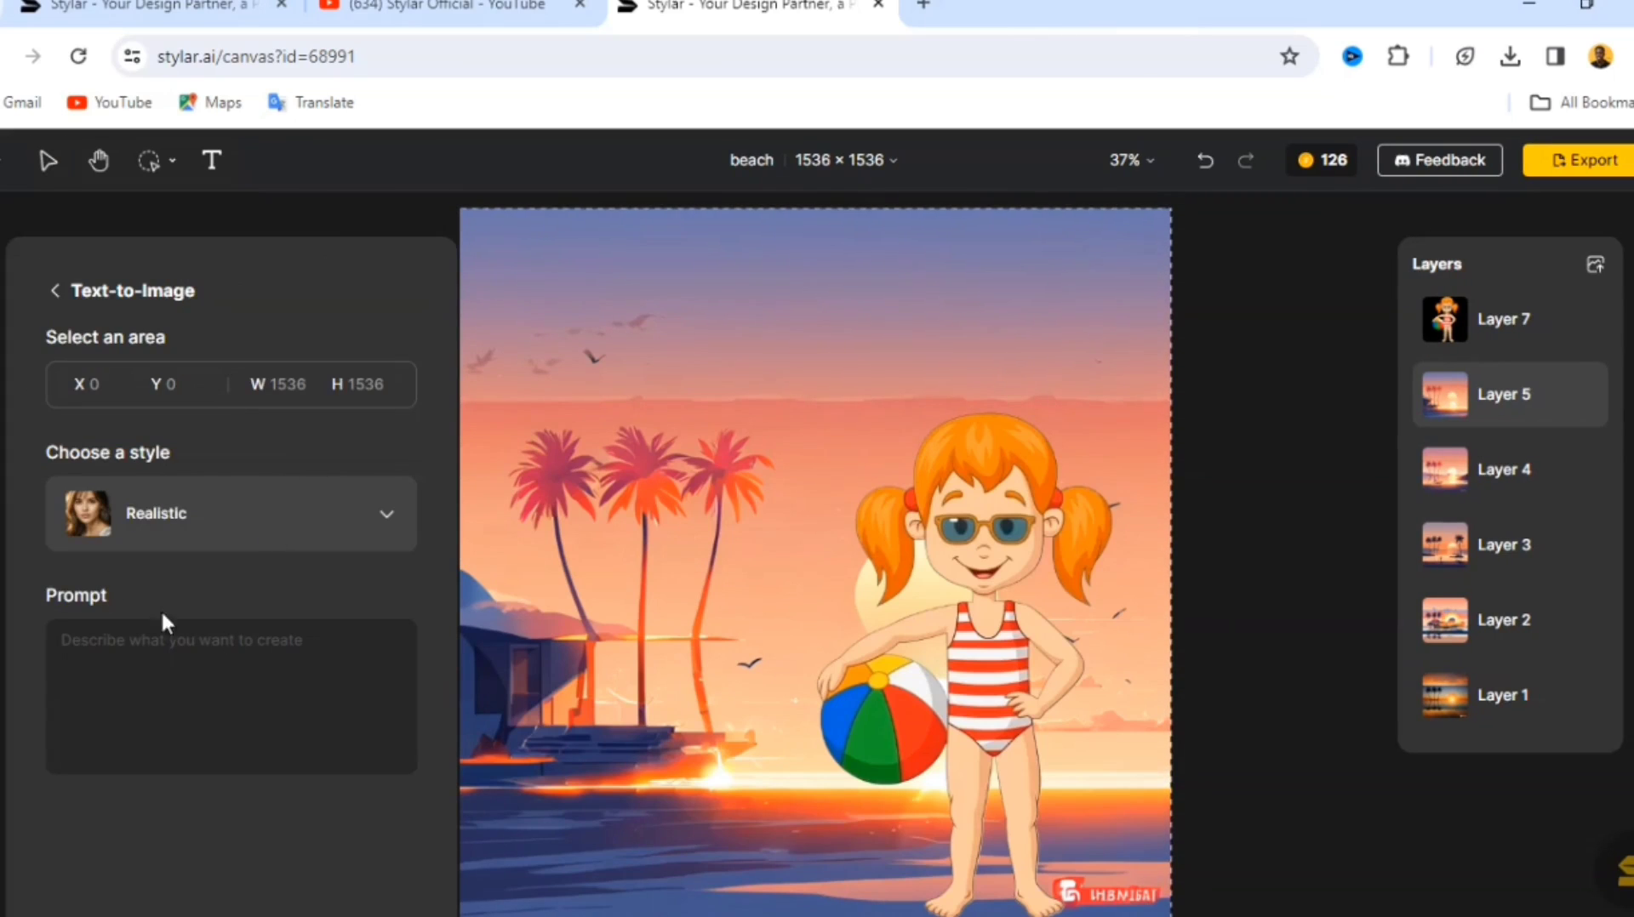
pyautogui.scroll(-2, 173, 634)
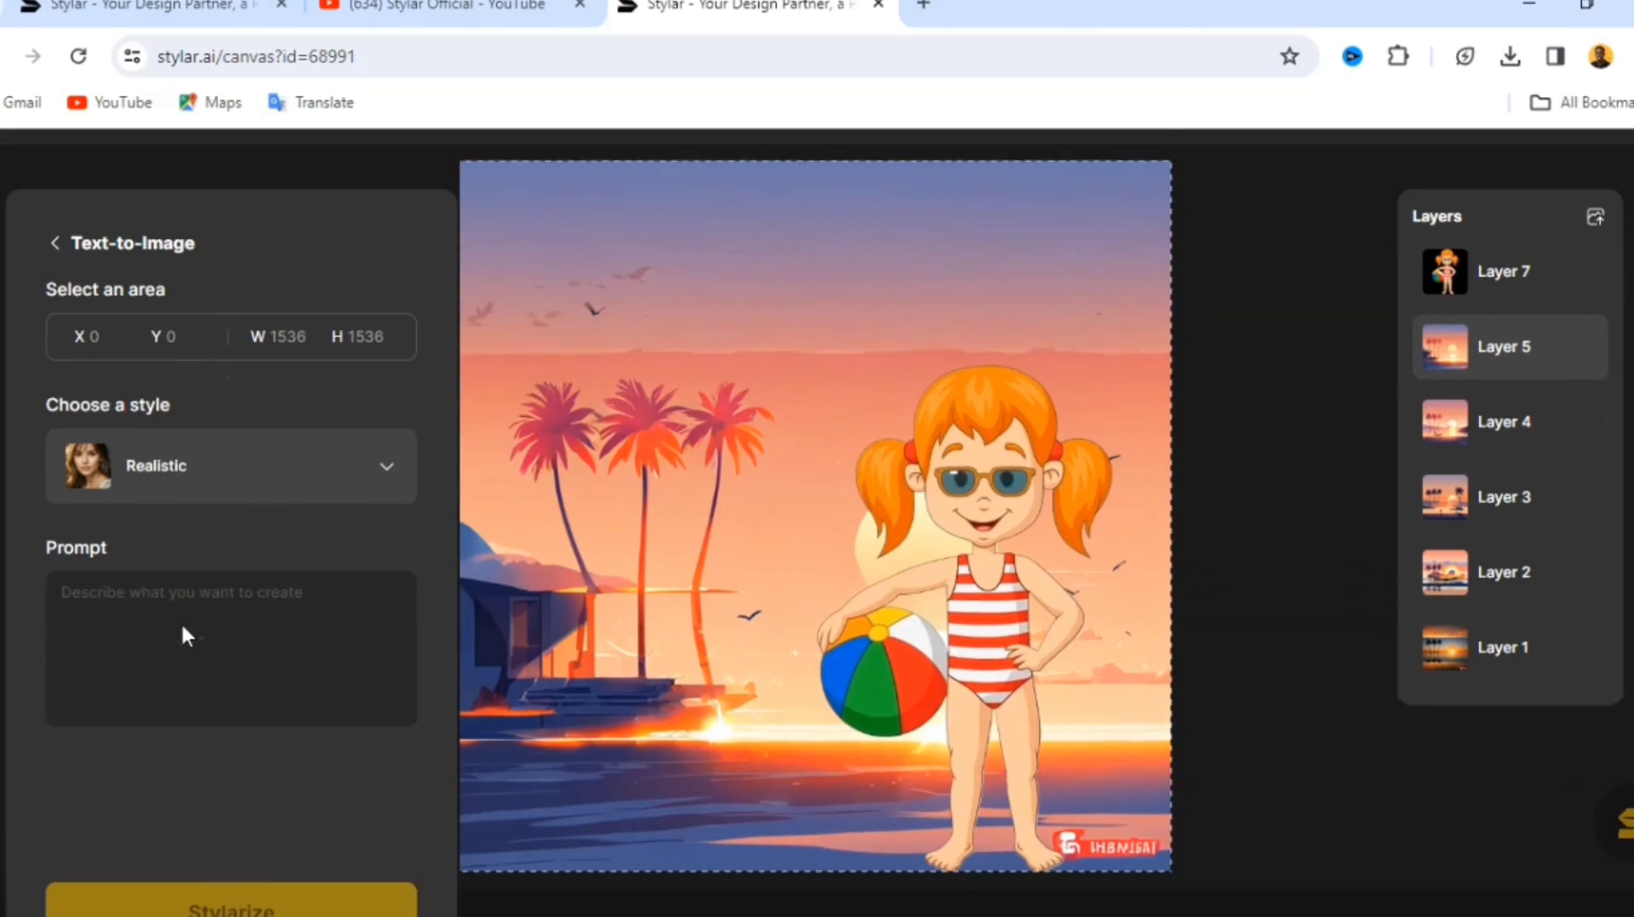
pyautogui.click(143, 560)
pyautogui.write('da')
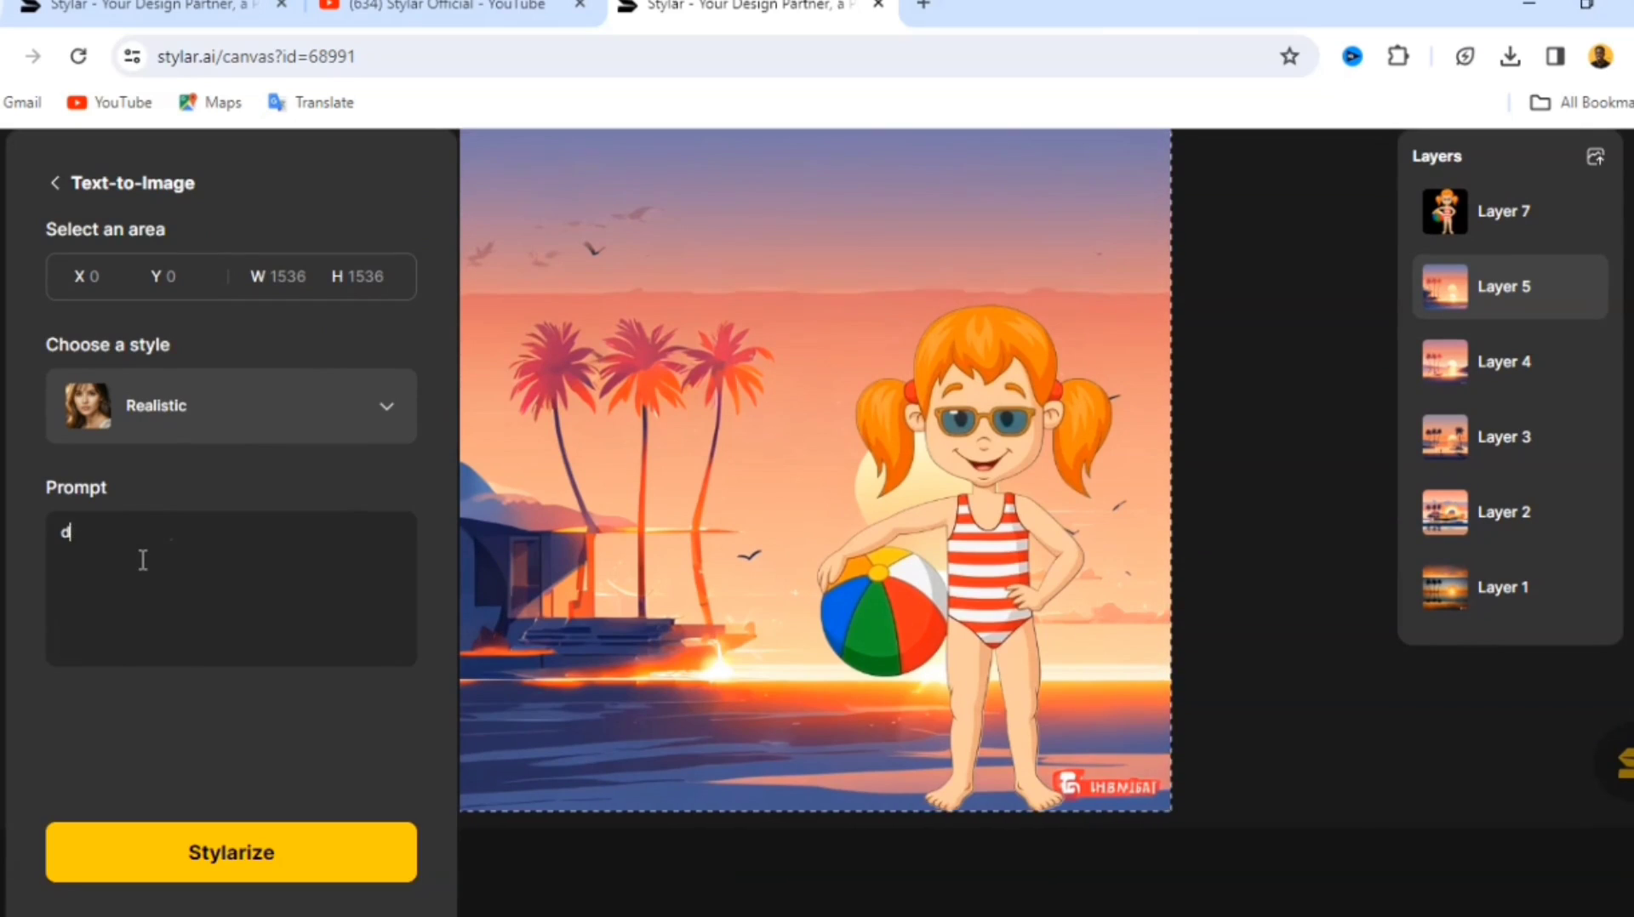
pyautogui.press('BackSpace')
pyautogui.press('BackSpace')
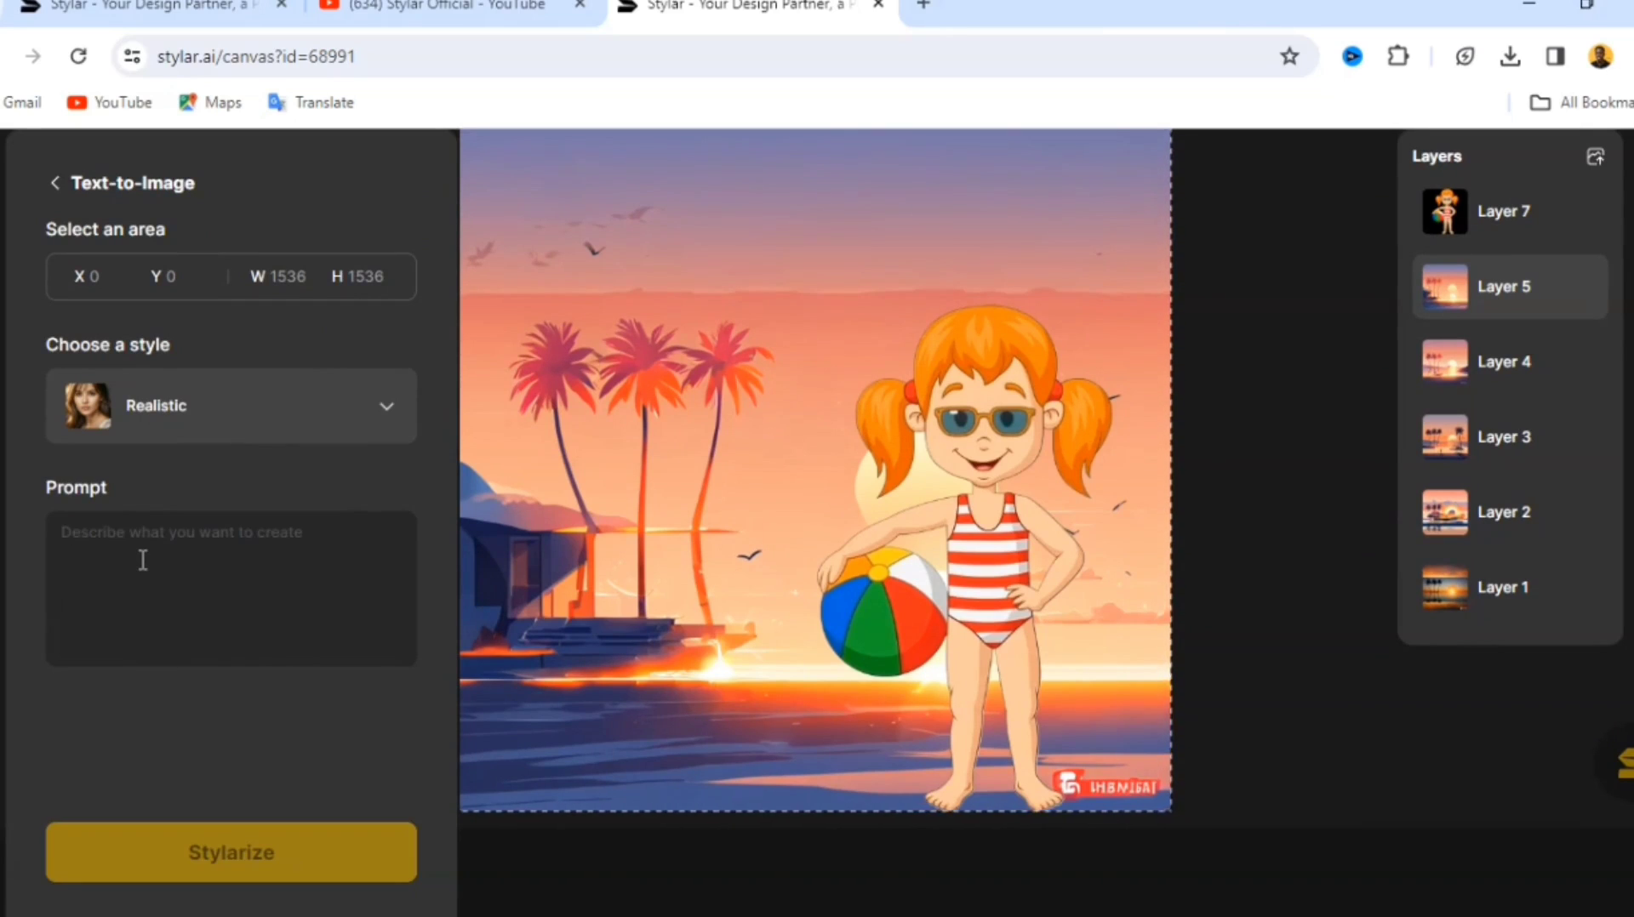
pyautogui.write('a dog sitting down')
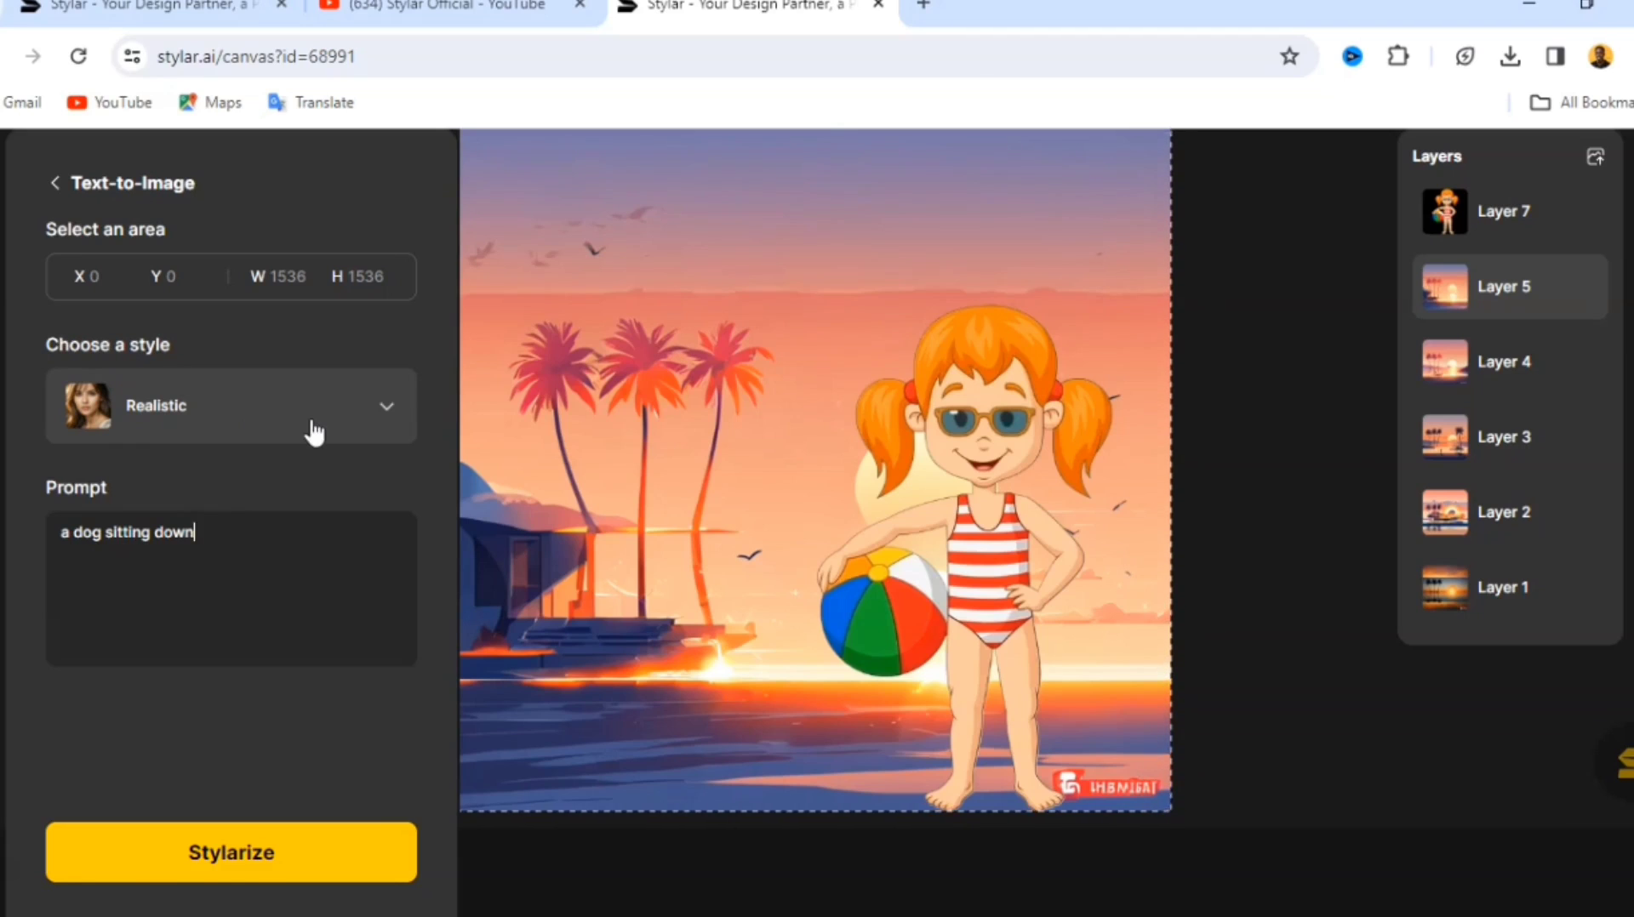
# - Set the style to Caricatured 3D and generate the dog images
pyautogui.click(263, 430)
pyautogui.scroll(-5, 201, 672)
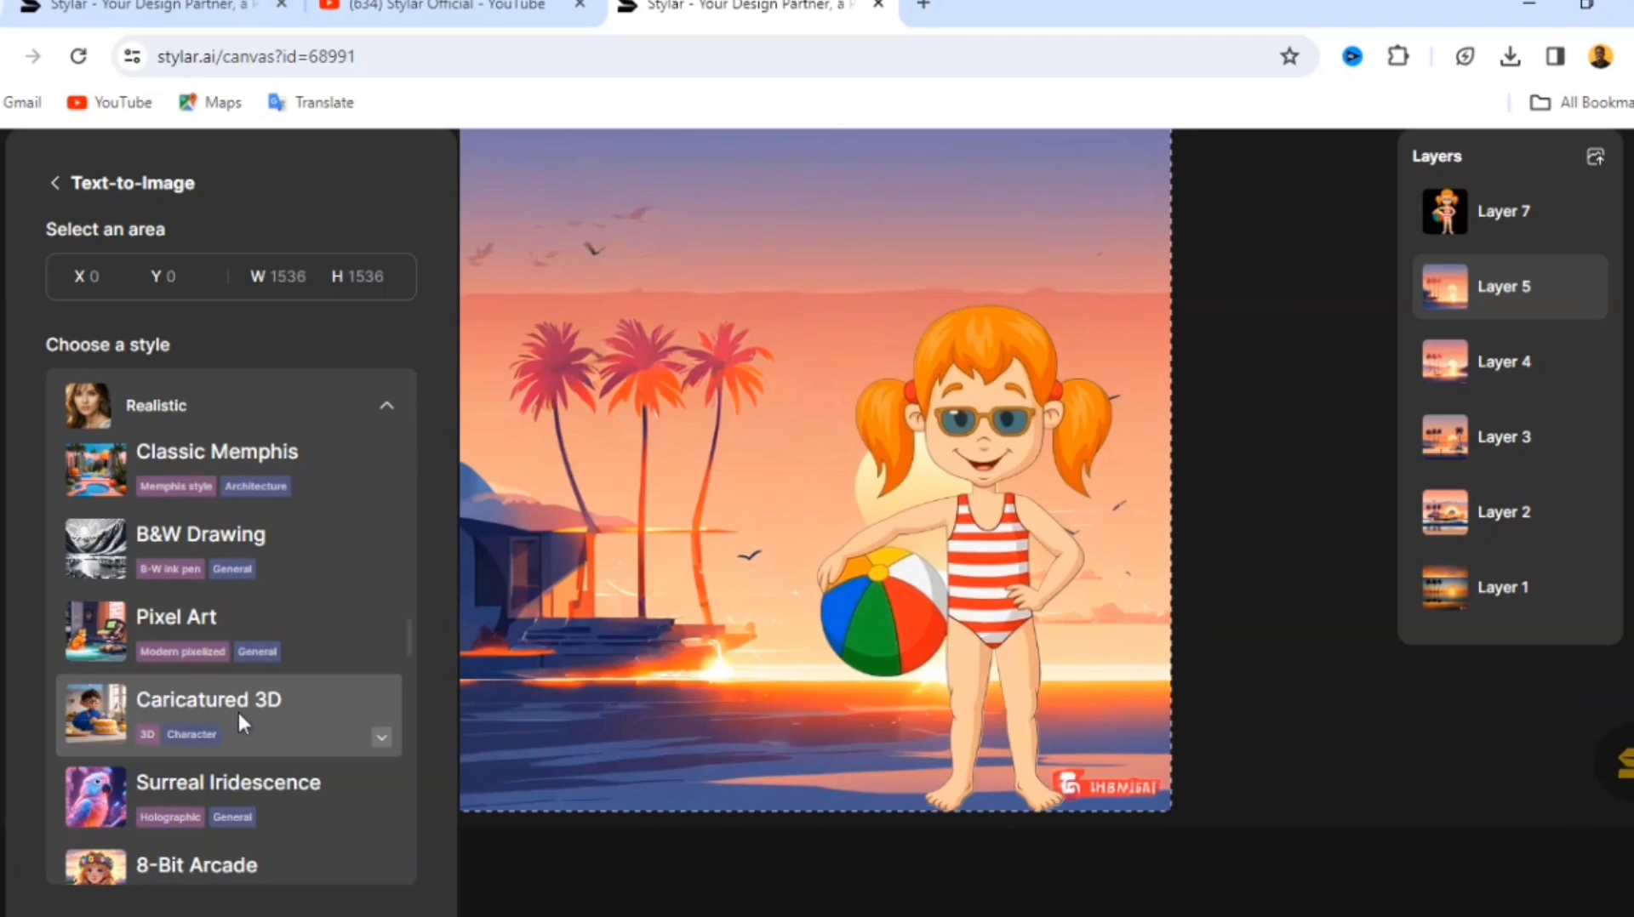
pyautogui.click(309, 719)
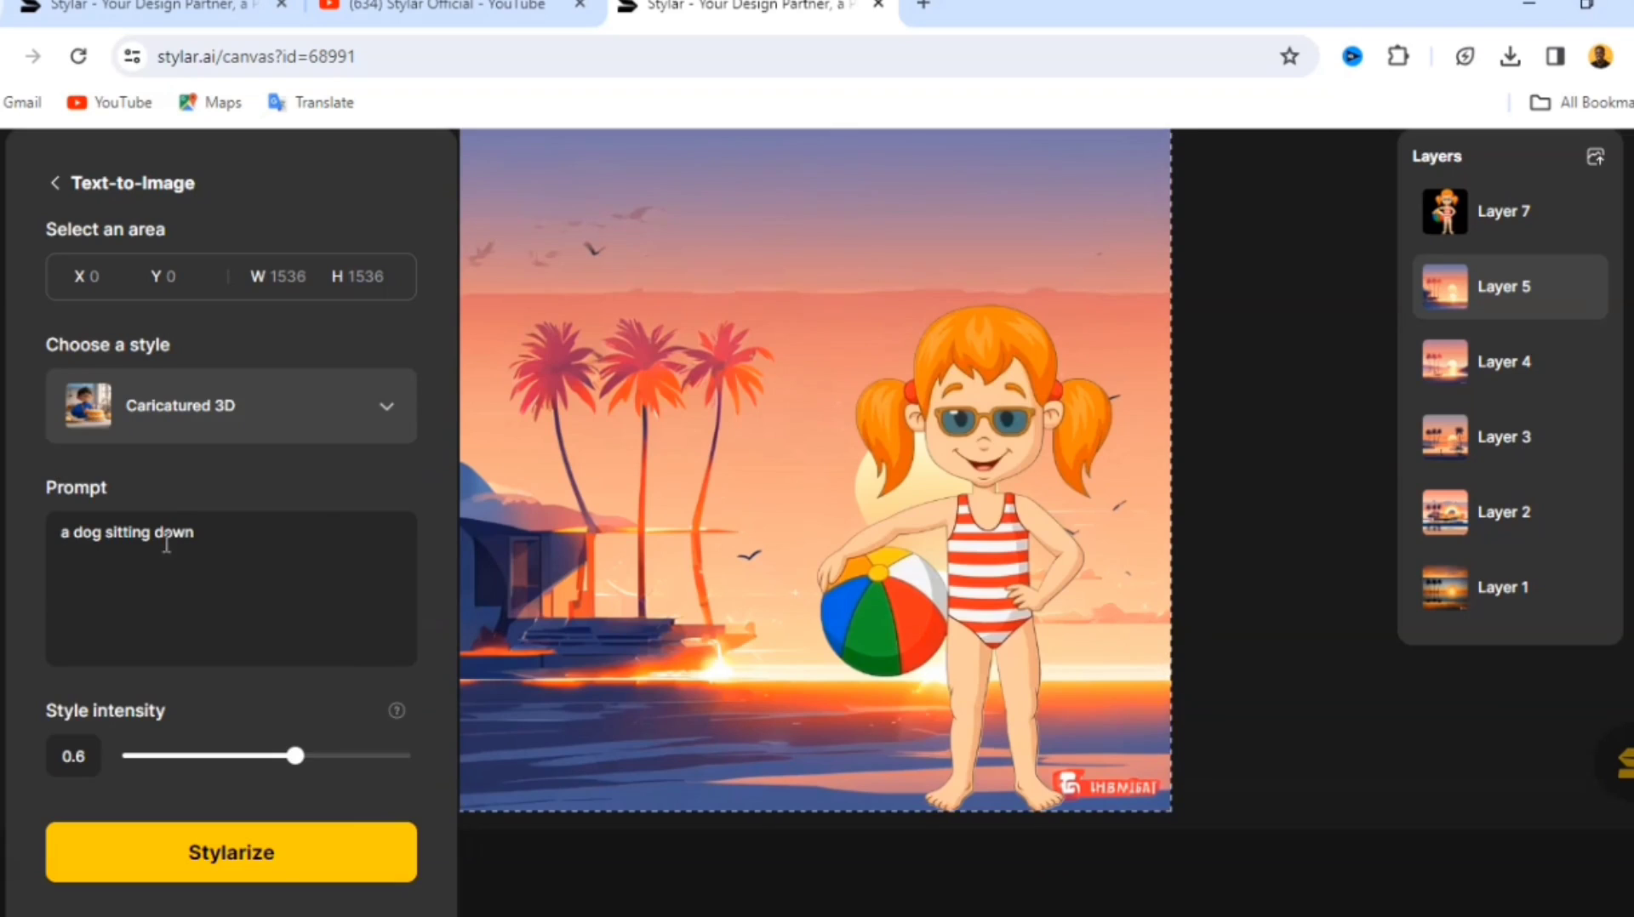
pyautogui.click(253, 872)
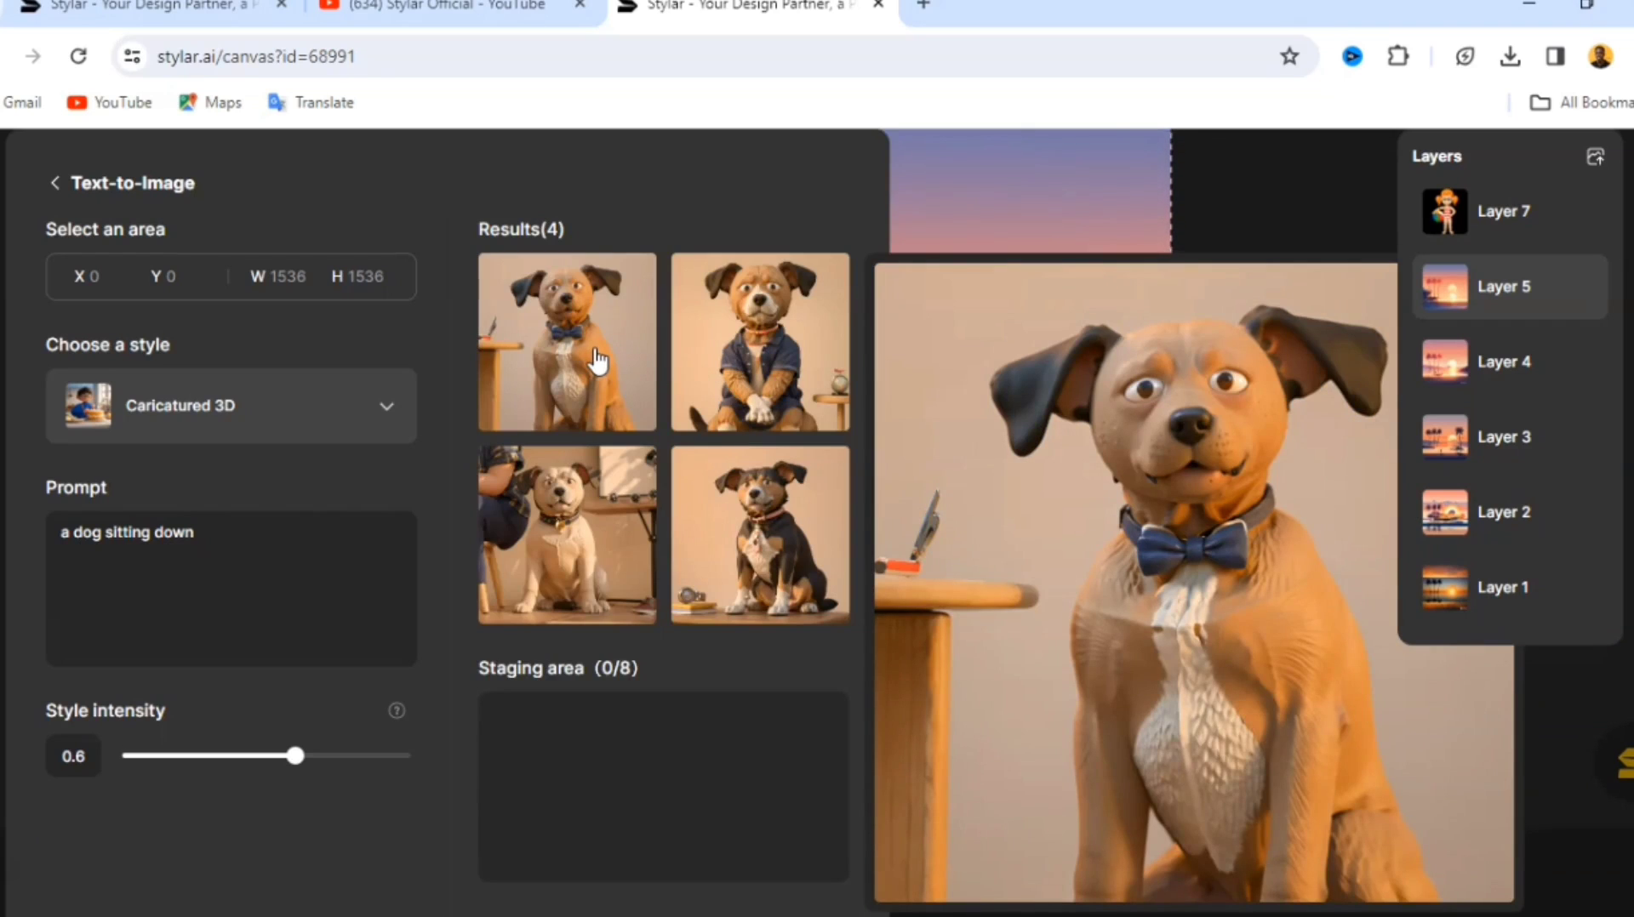
# - Stage the brown dog with the bow tie and the black-and-tan dog, and add both to the canvas
pyautogui.click(587, 388)
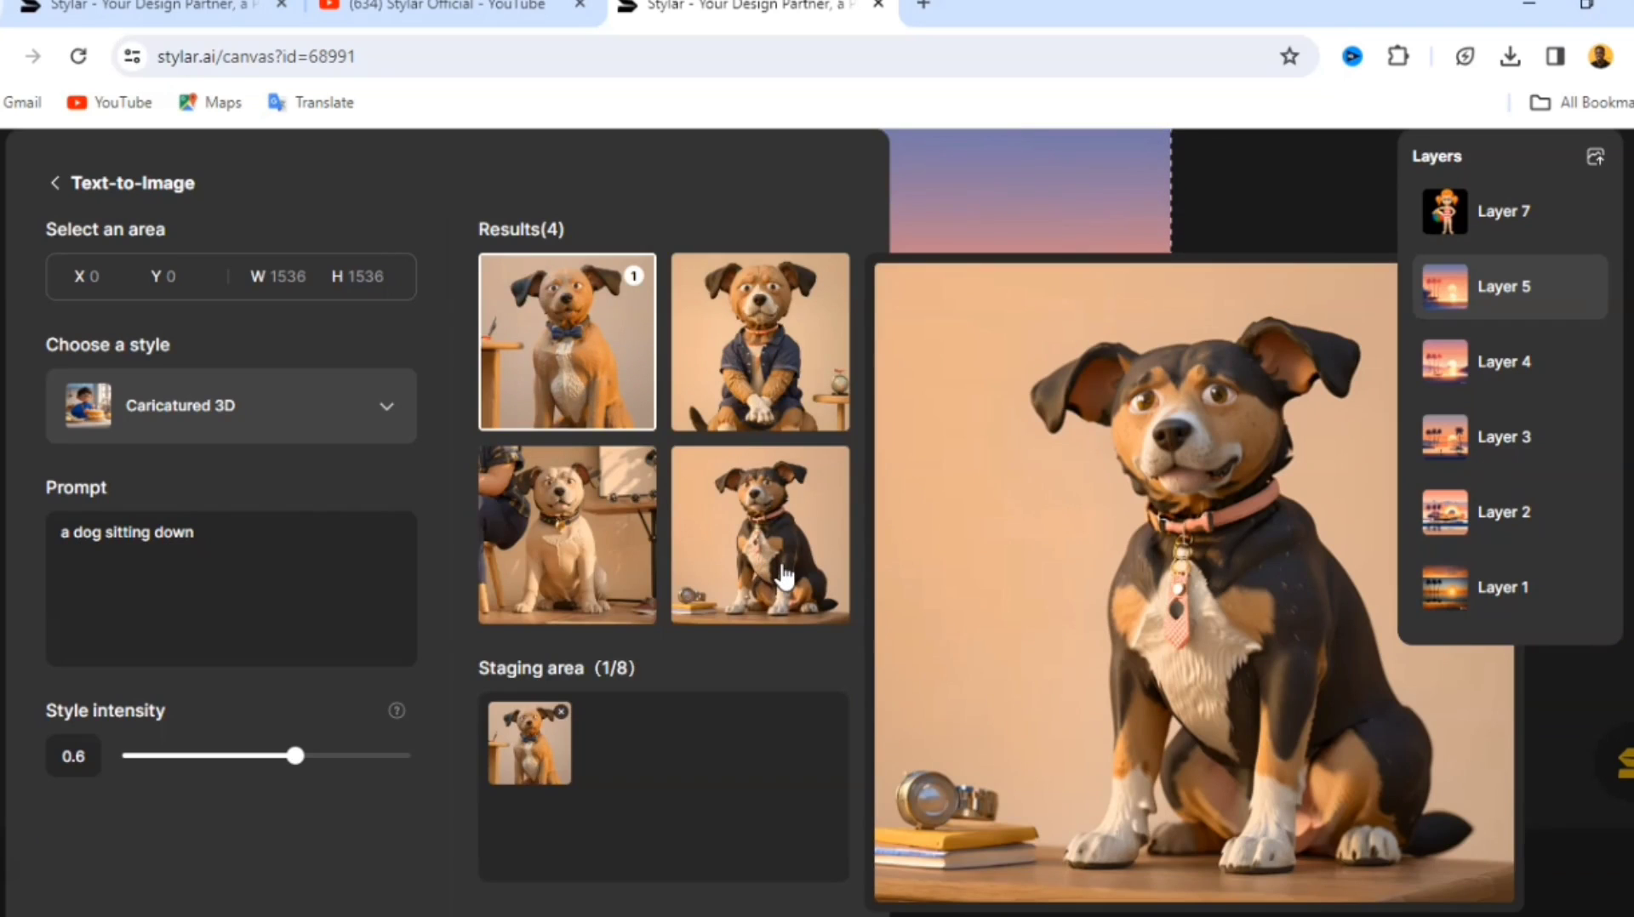
pyautogui.click(785, 577)
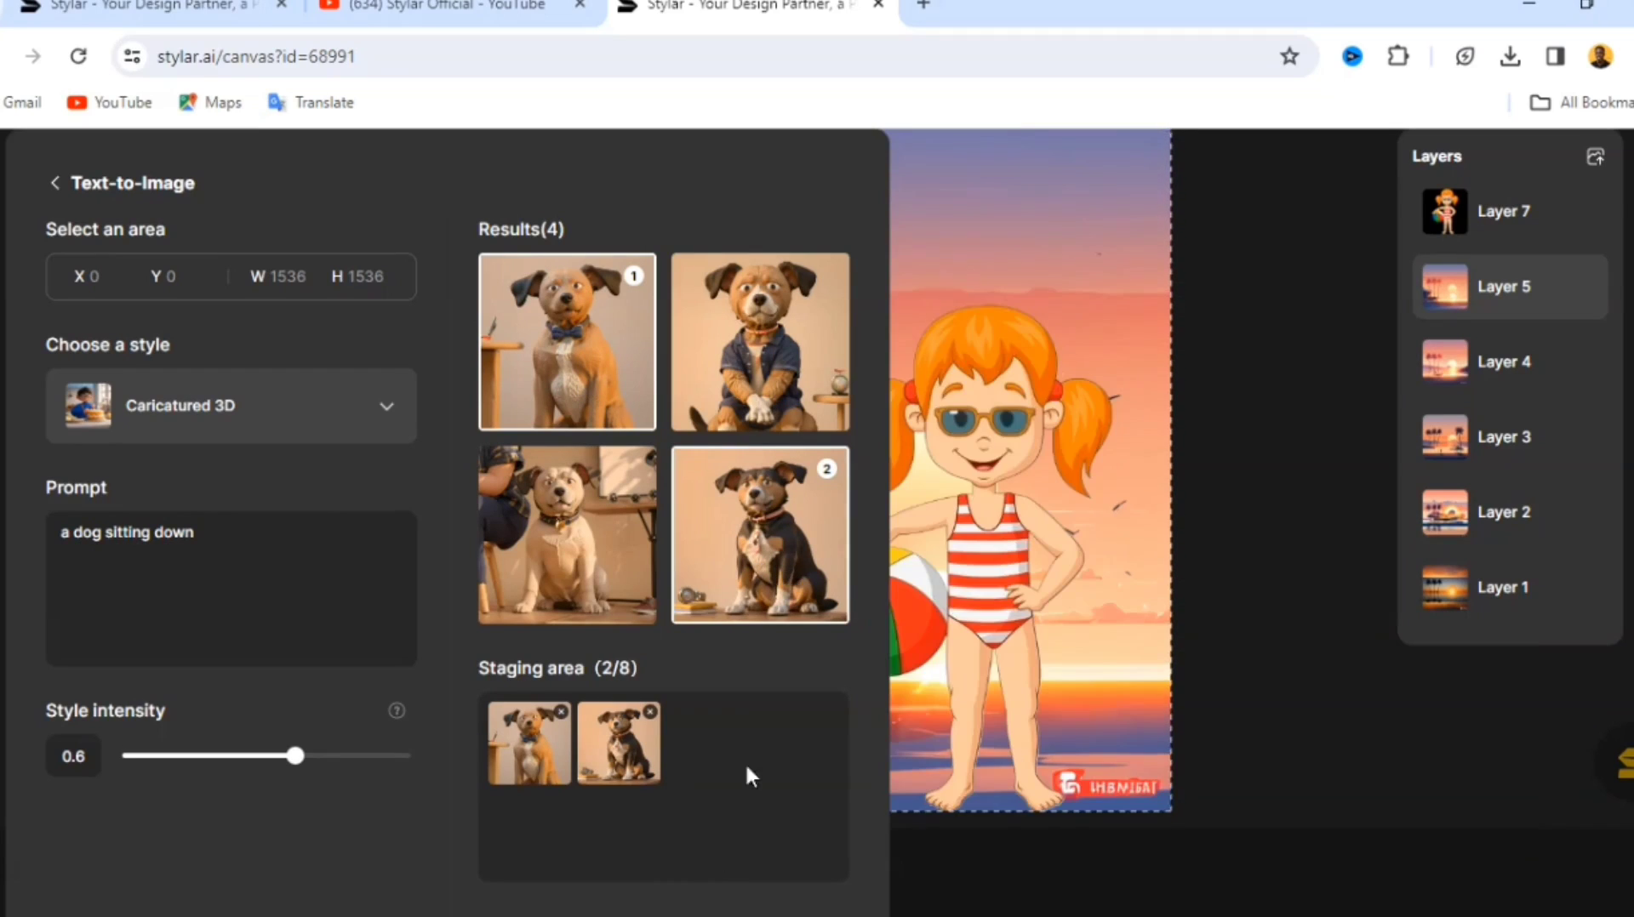
pyautogui.scroll(-1, 723, 783)
pyautogui.click(667, 863)
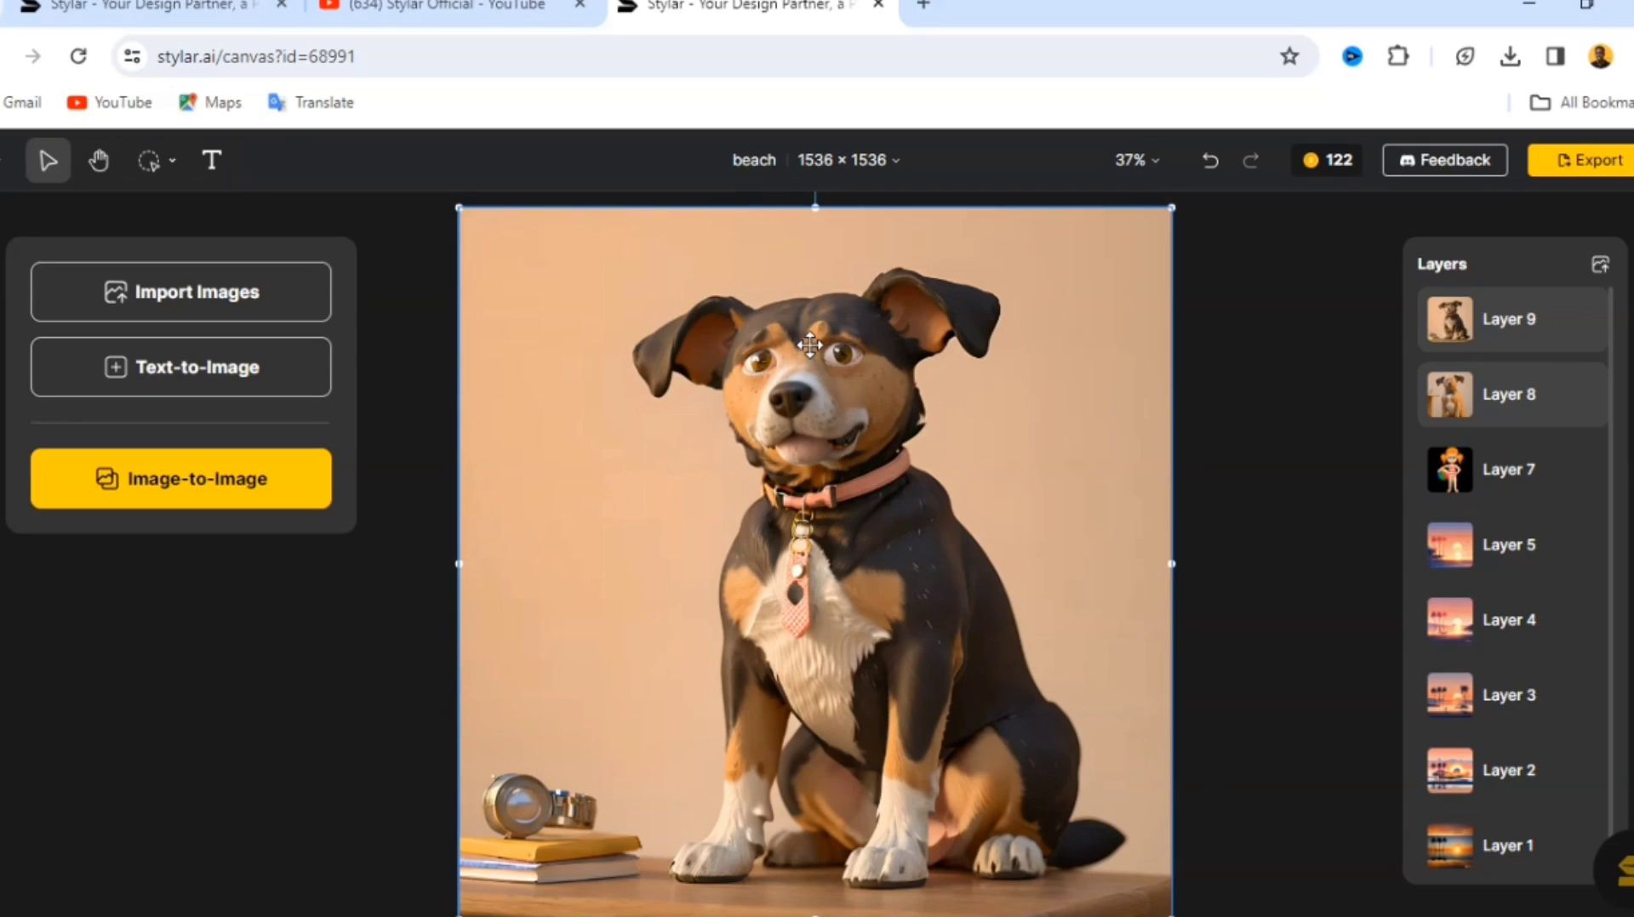
# - Remove the background of the black-and-tan dog on Layer 9 and delete Layer 8 with the brown dog
pyautogui.click(1532, 351)
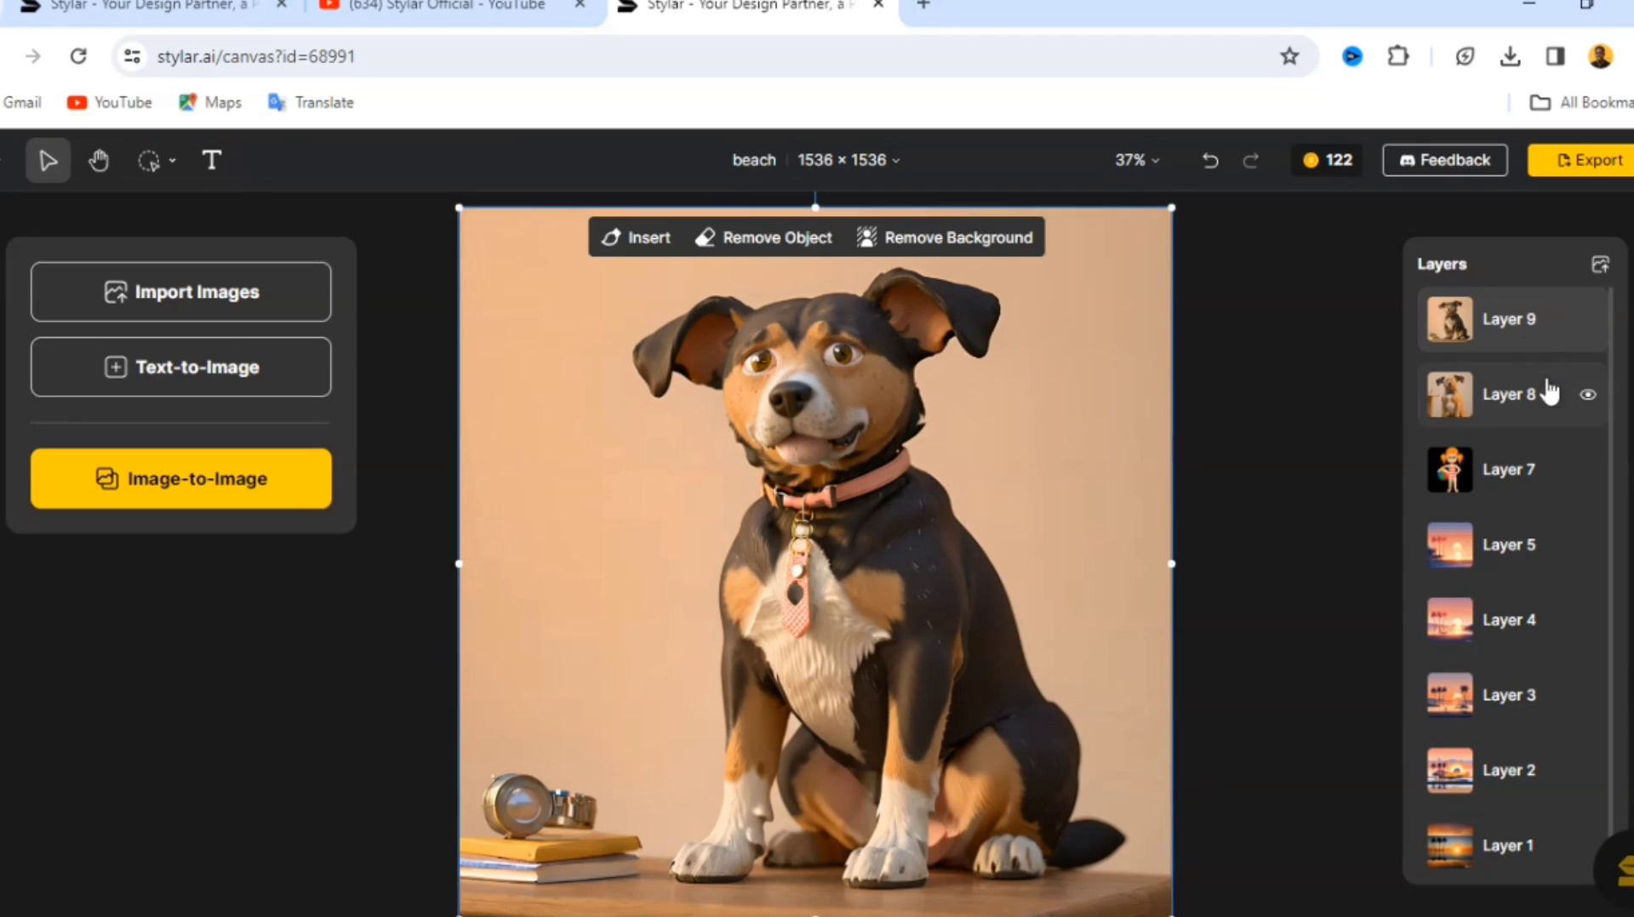
pyautogui.click(925, 243)
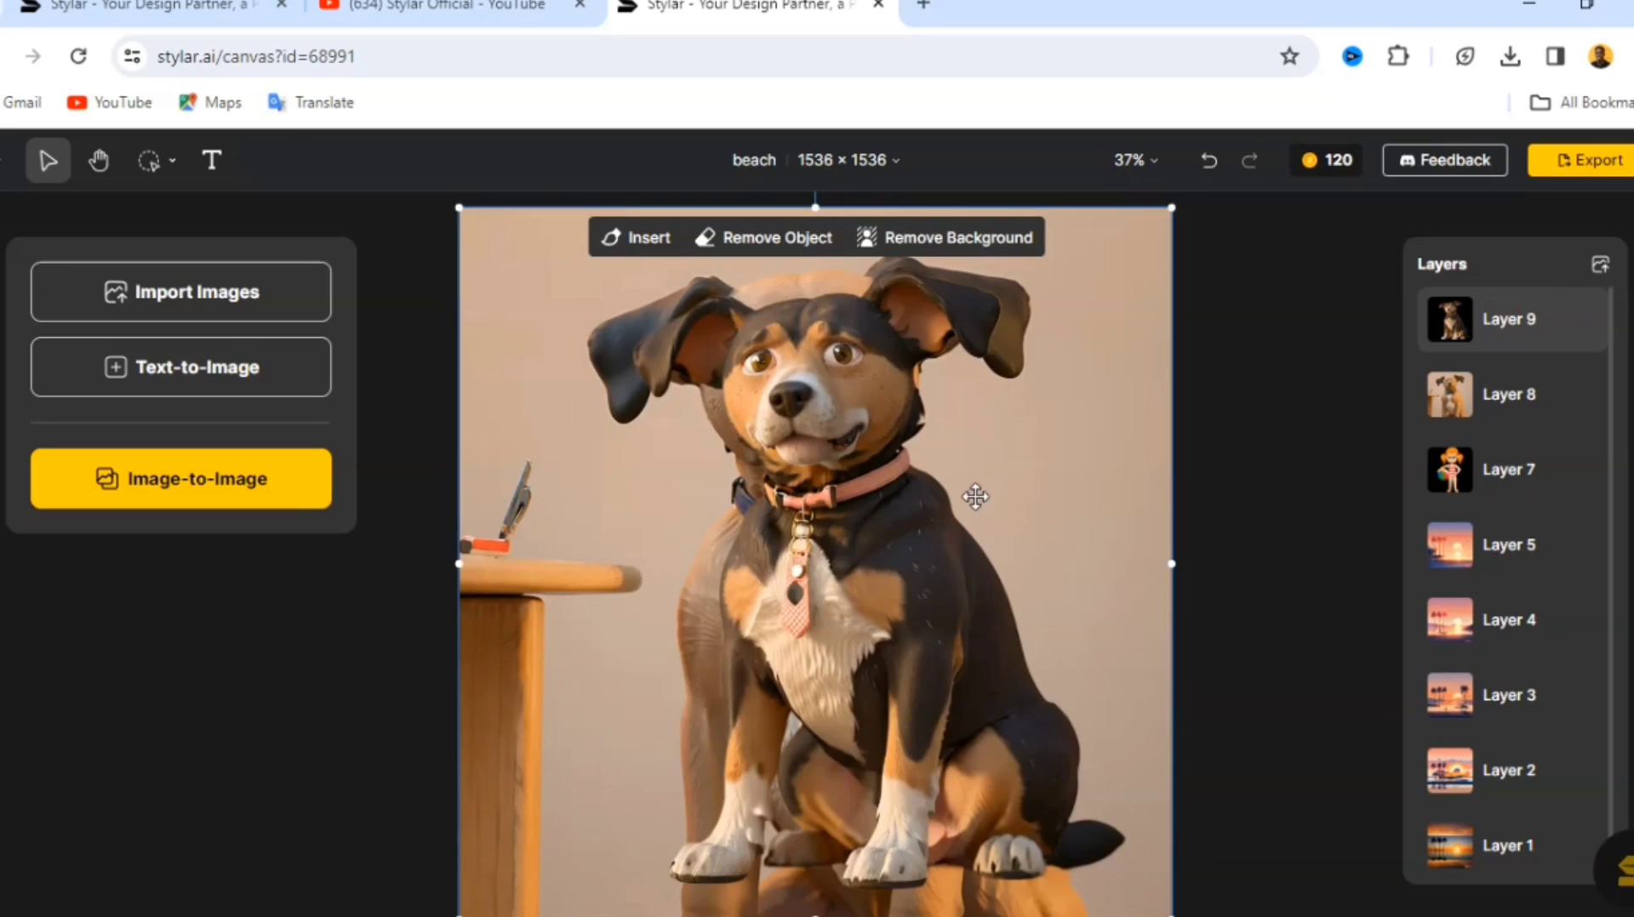
pyautogui.click(1579, 394)
pyautogui.click(1572, 437)
# - Shrink the dog to about half the canvas width and place it at the canvas's lower left beside the girl
pyautogui.click(1530, 320)
pyautogui.moveTo(1068, 280); pyautogui.dragTo(929, 296)
pyautogui.moveTo(817, 652); pyautogui.dragTo(923, 545)
pyautogui.moveTo(1130, 832); pyautogui.dragTo(780, 480)
pyautogui.moveTo(604, 330); pyautogui.dragTo(676, 778)
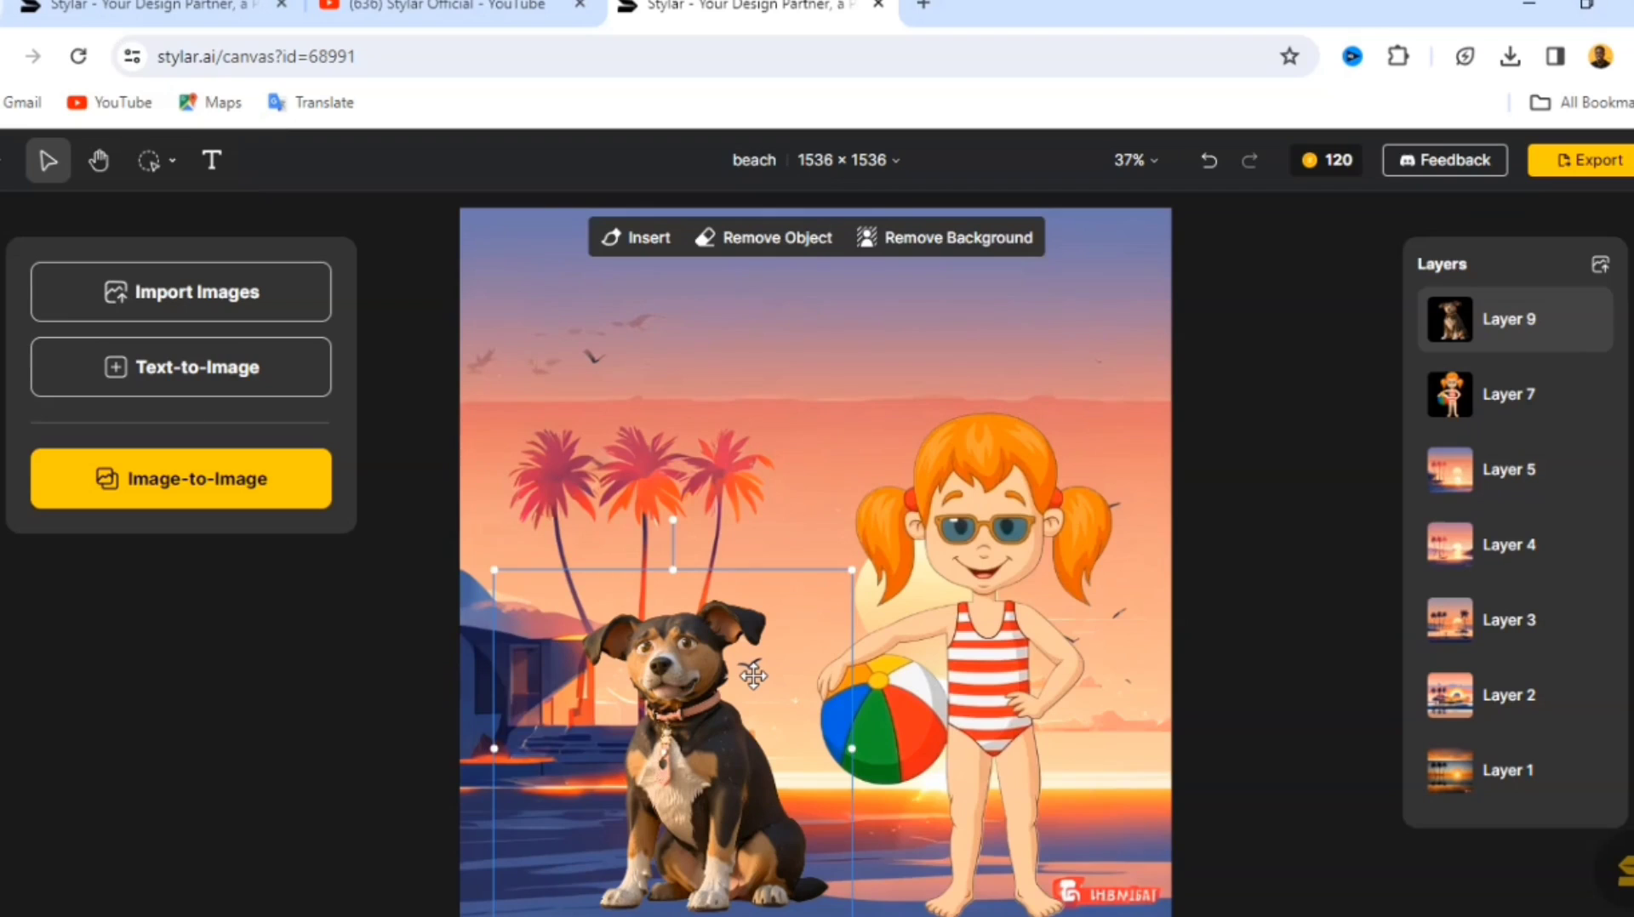
pyautogui.click(1200, 385)
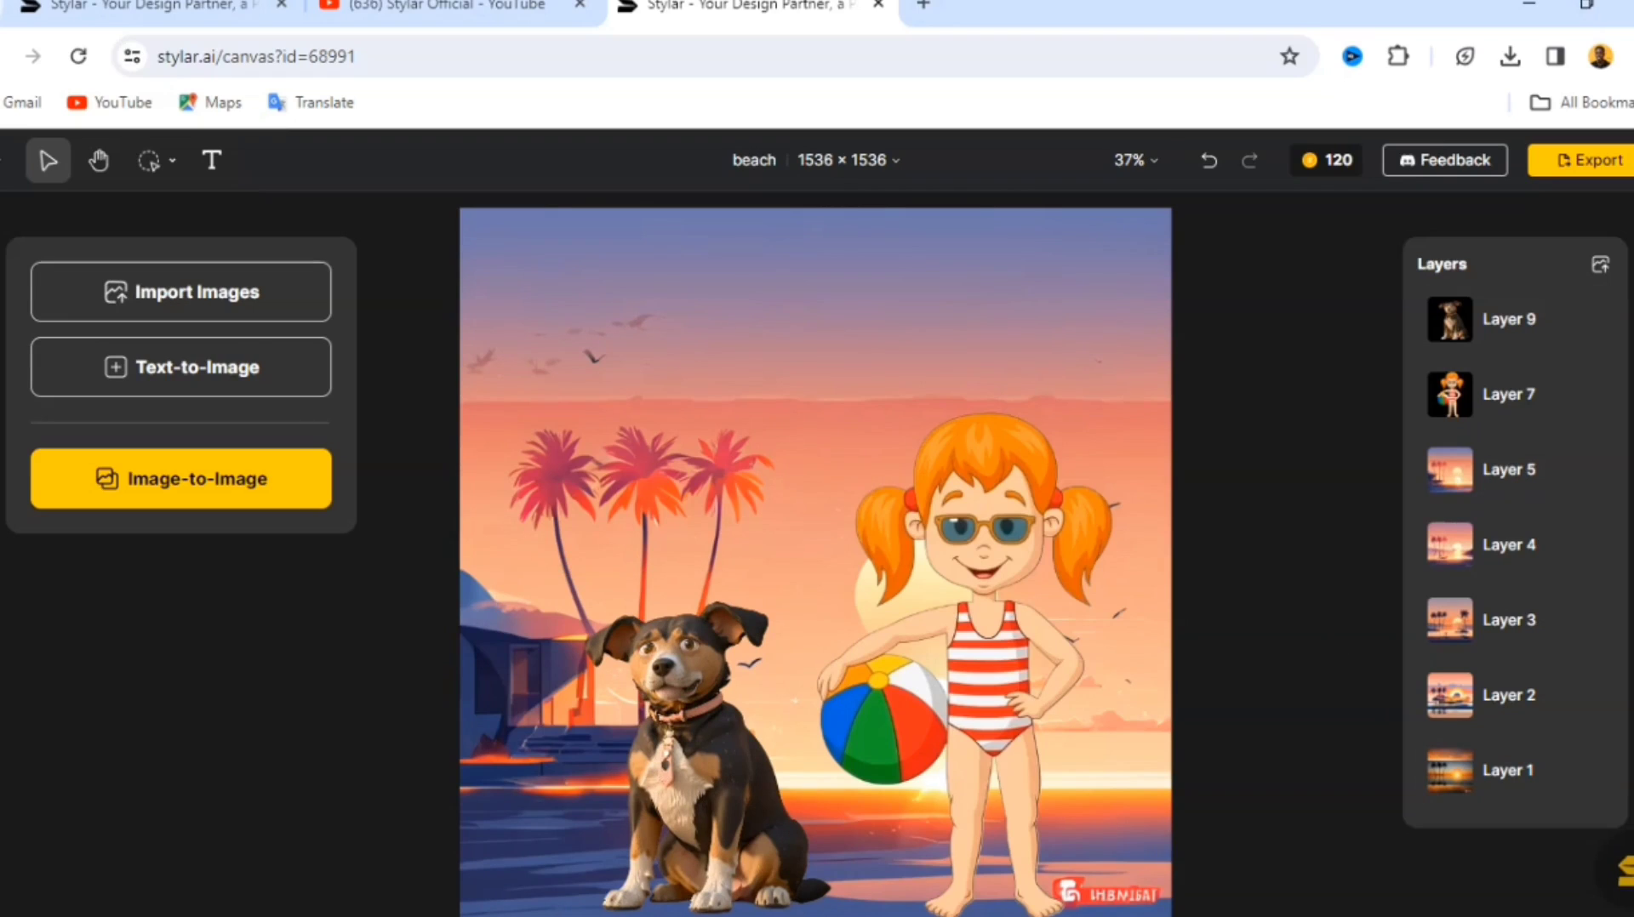
# - Start a new chat with the Stylar assistant and request a prompt for "birds in the sky"
pyautogui.click(1621, 872)
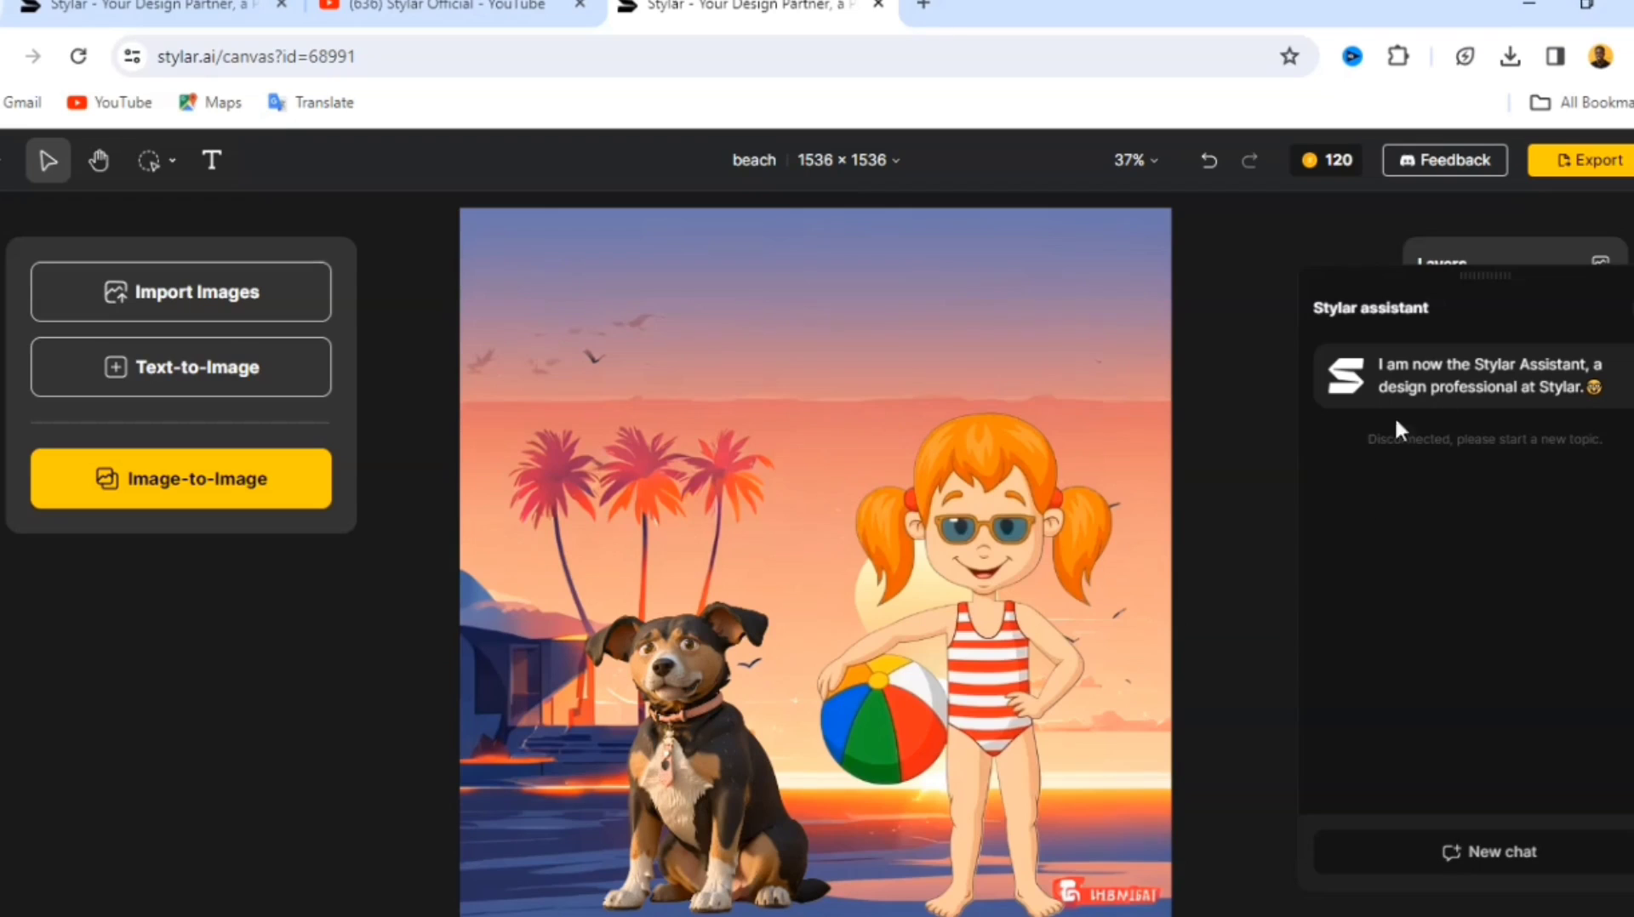
pyautogui.click(1497, 855)
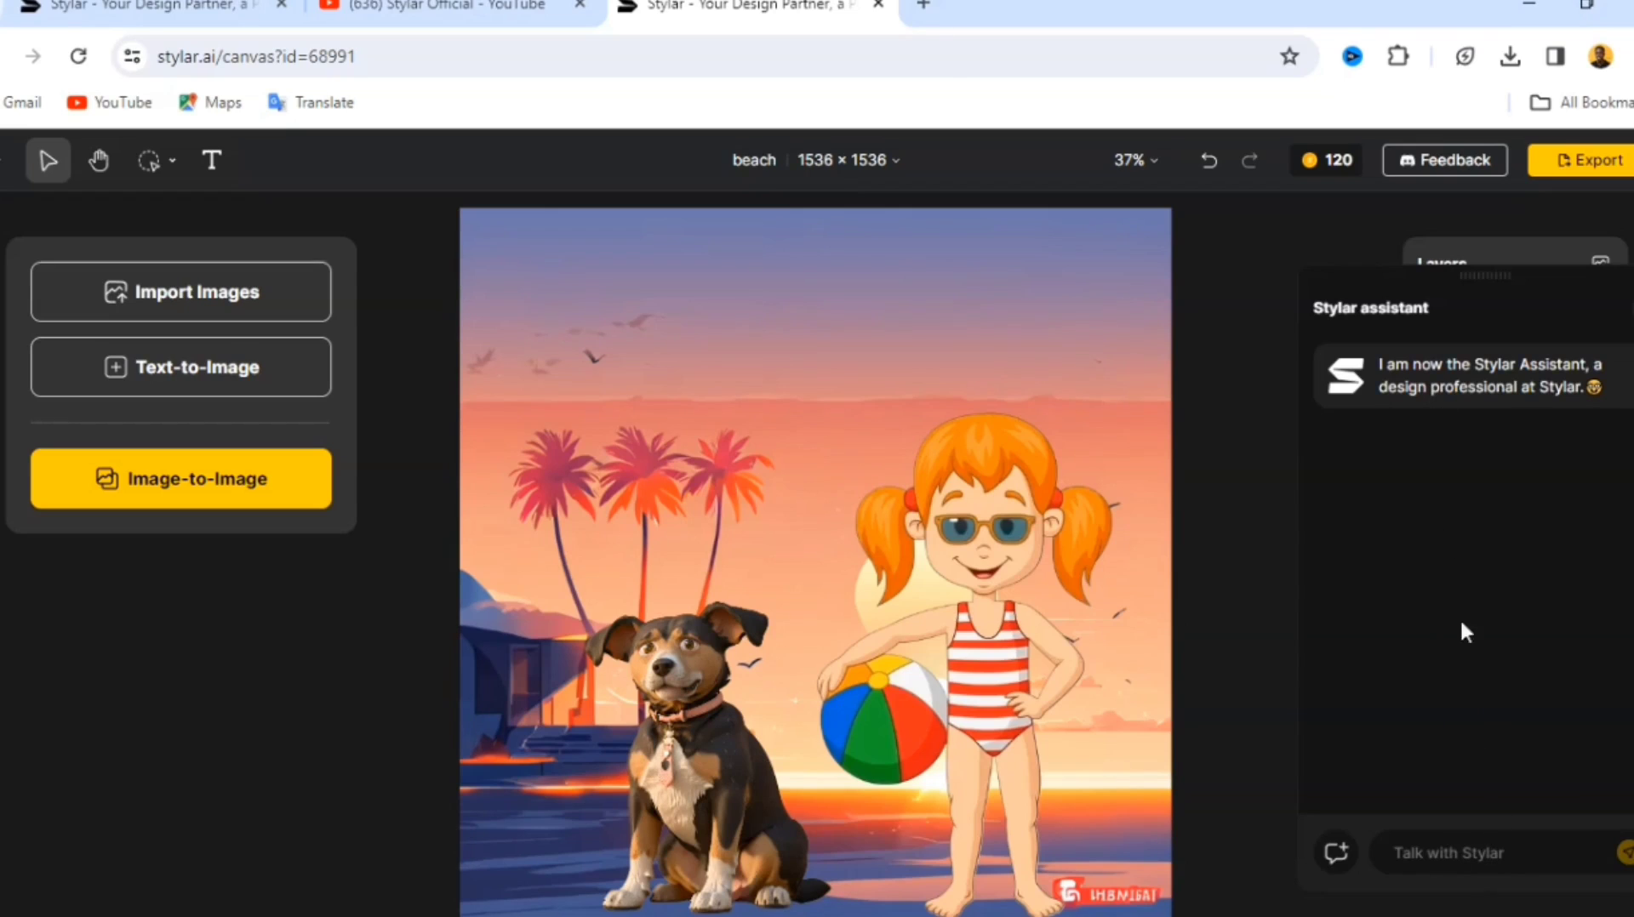
pyautogui.click(1456, 844)
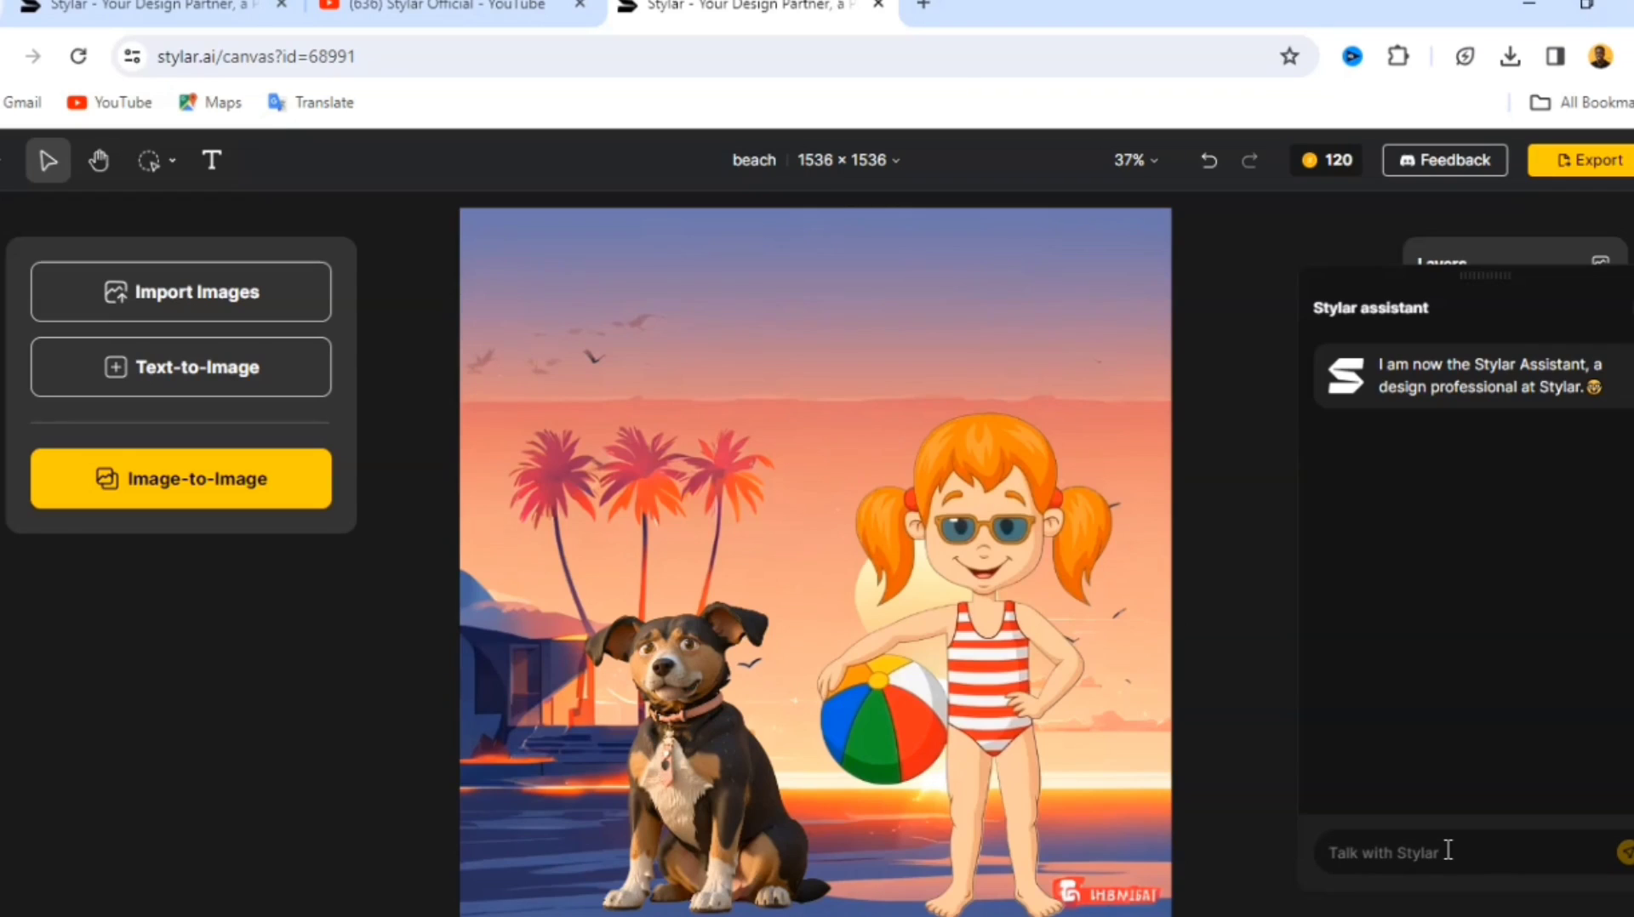
pyautogui.click(1448, 851)
pyautogui.write('birds in the sky')
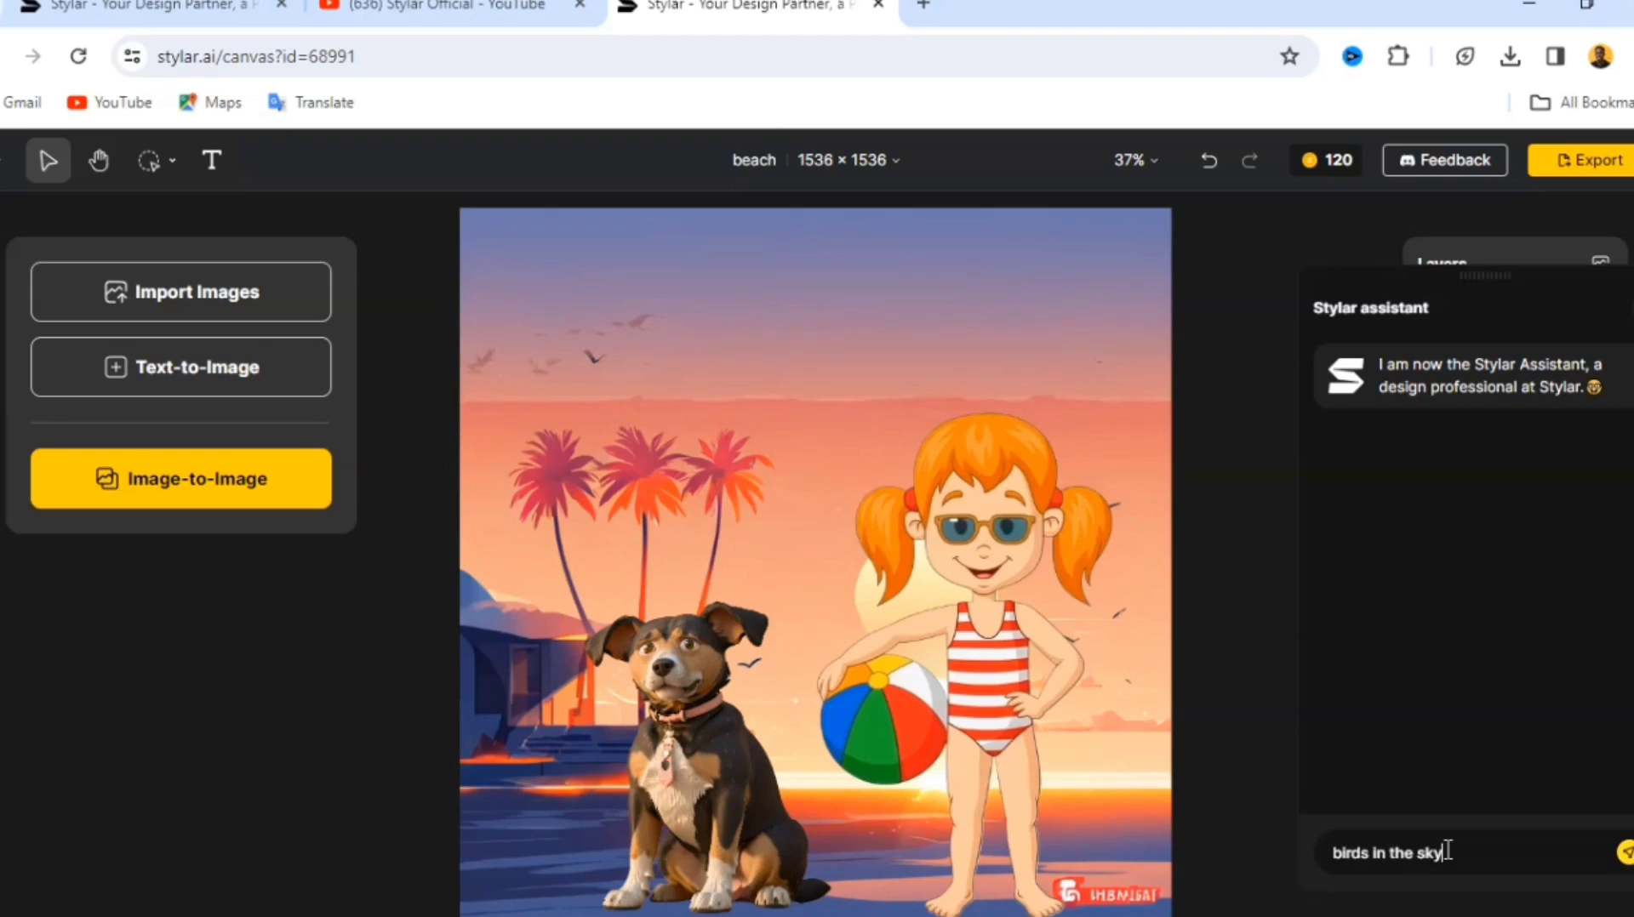
pyautogui.press('Return')
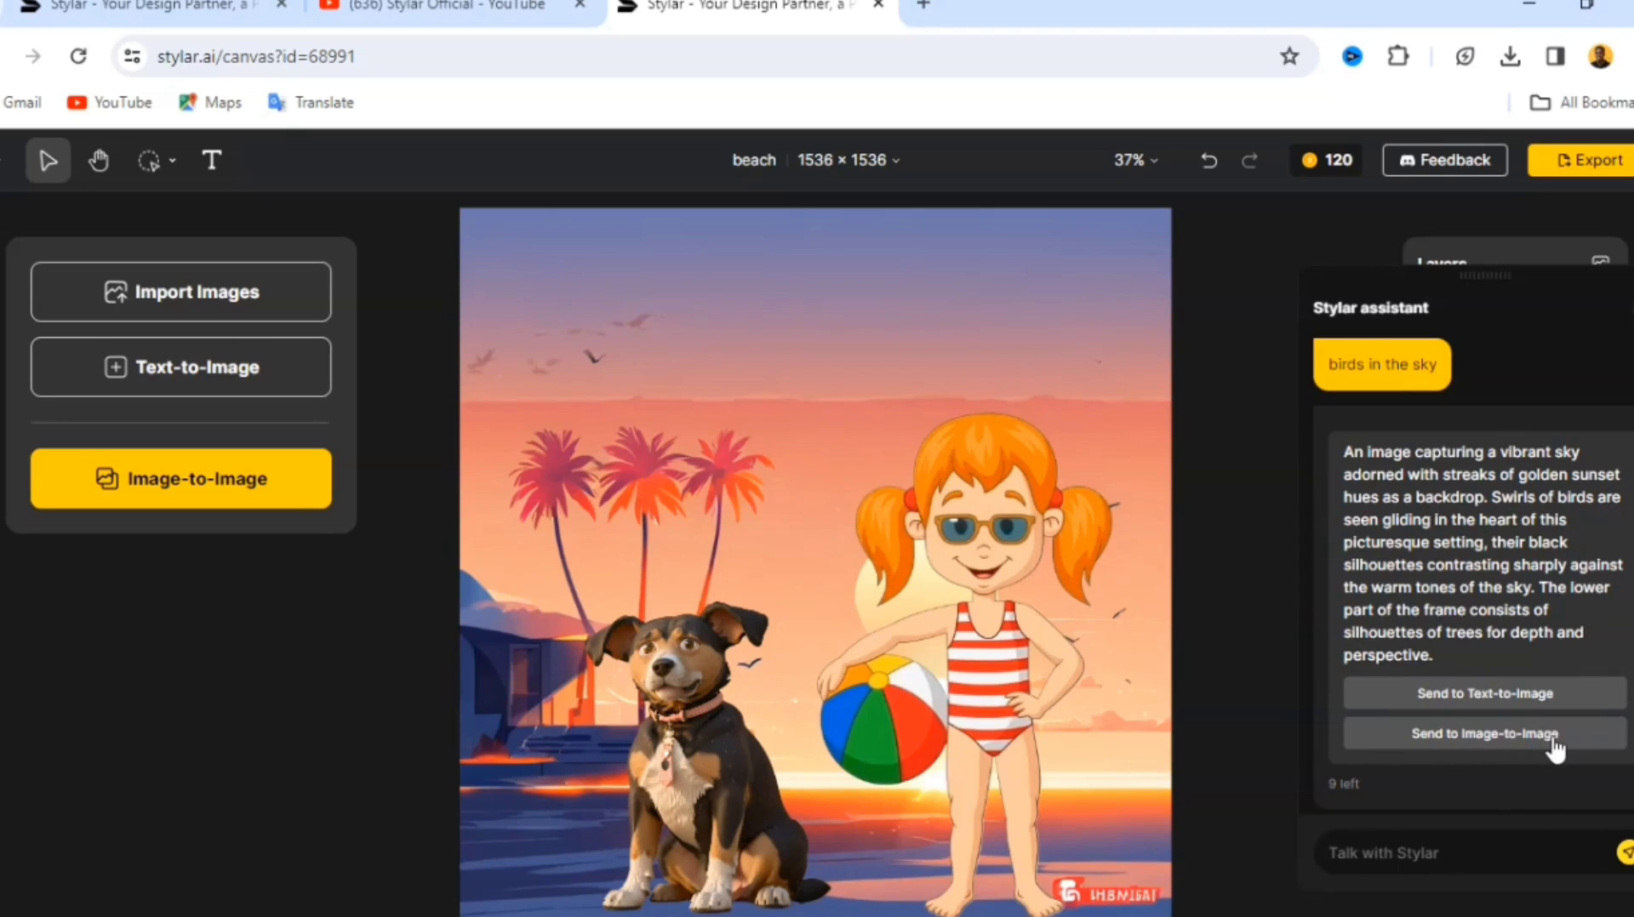
# - Generate images from the assistant's sky prompt with Text-to-Image in Classic Dotwork style, and leave the results without adding any to the canvas
pyautogui.click(1490, 703)
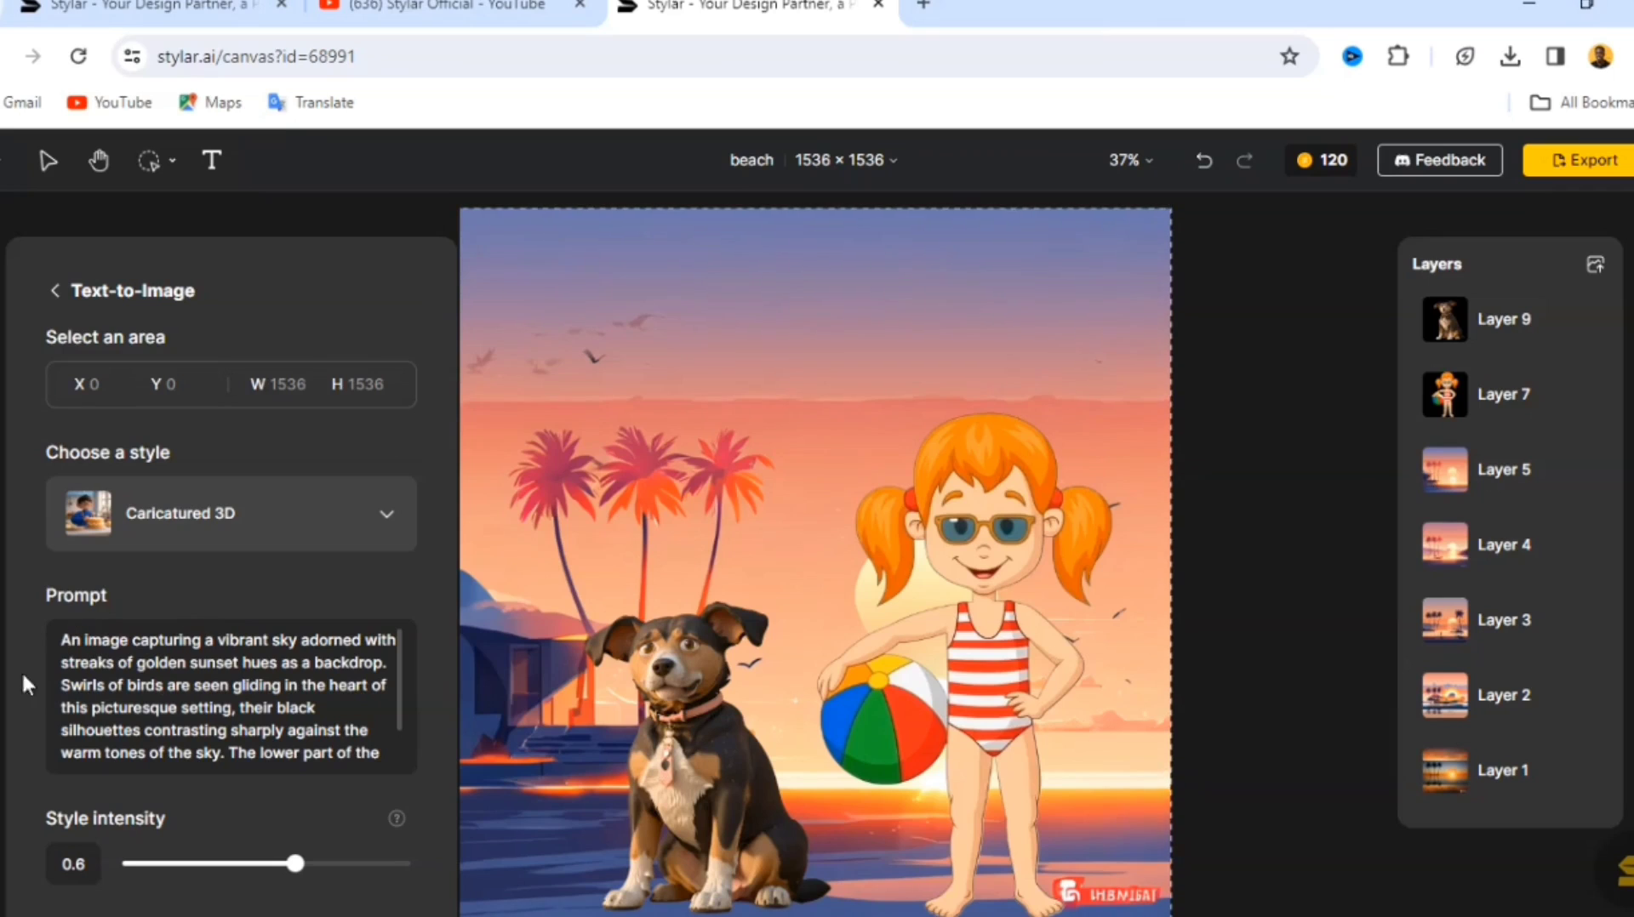
pyautogui.click(245, 505)
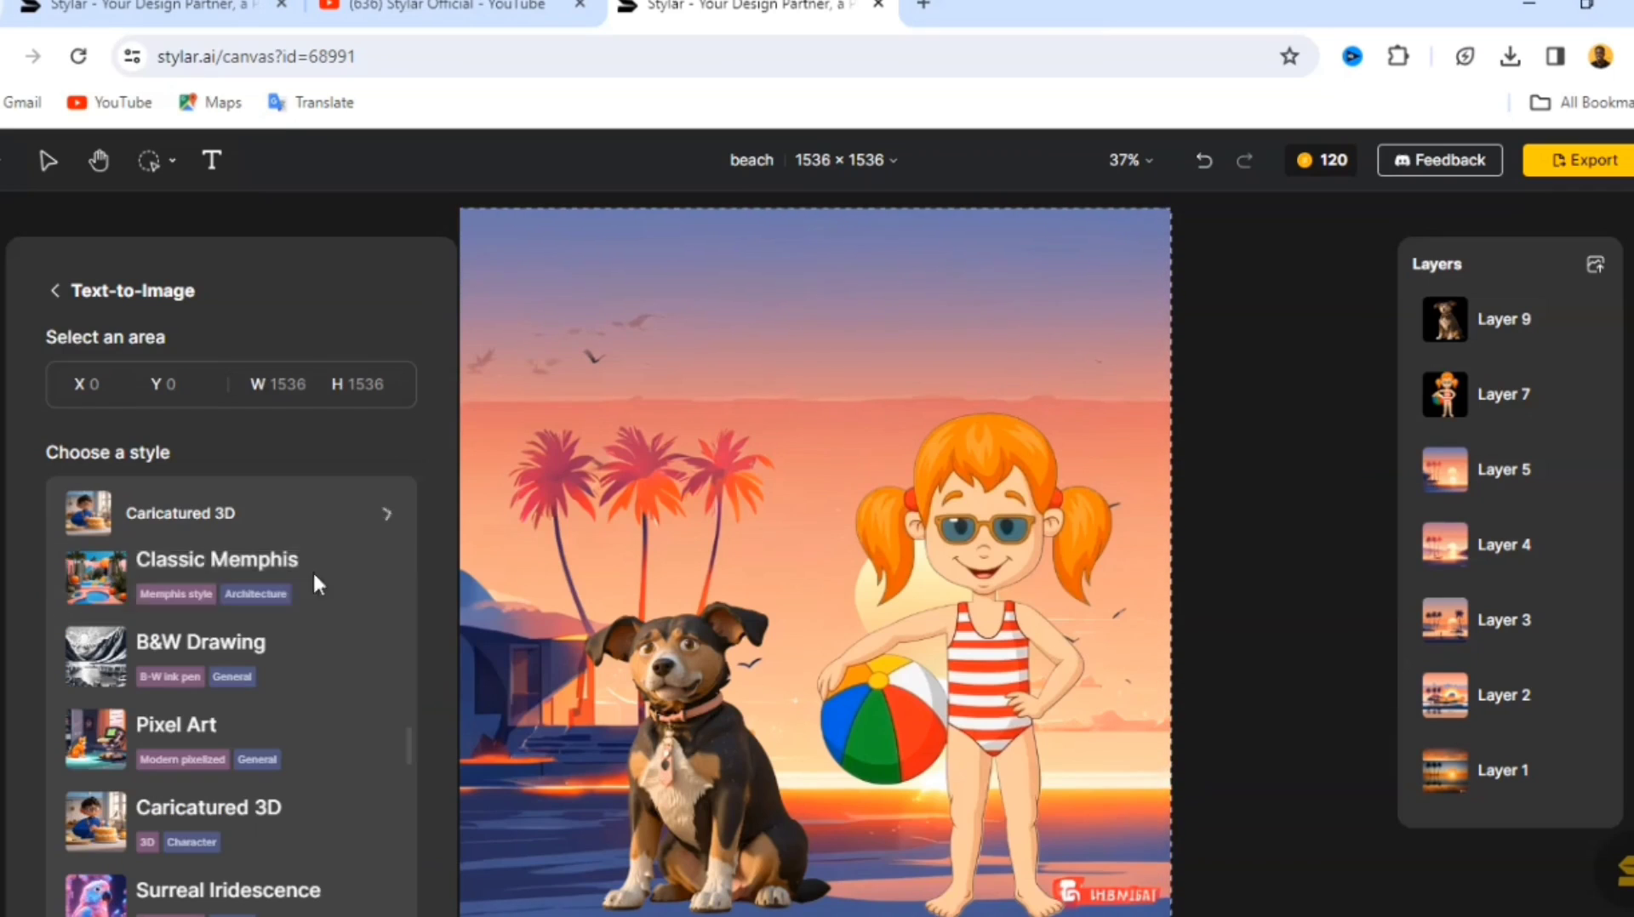
pyautogui.scroll(8, 264, 679)
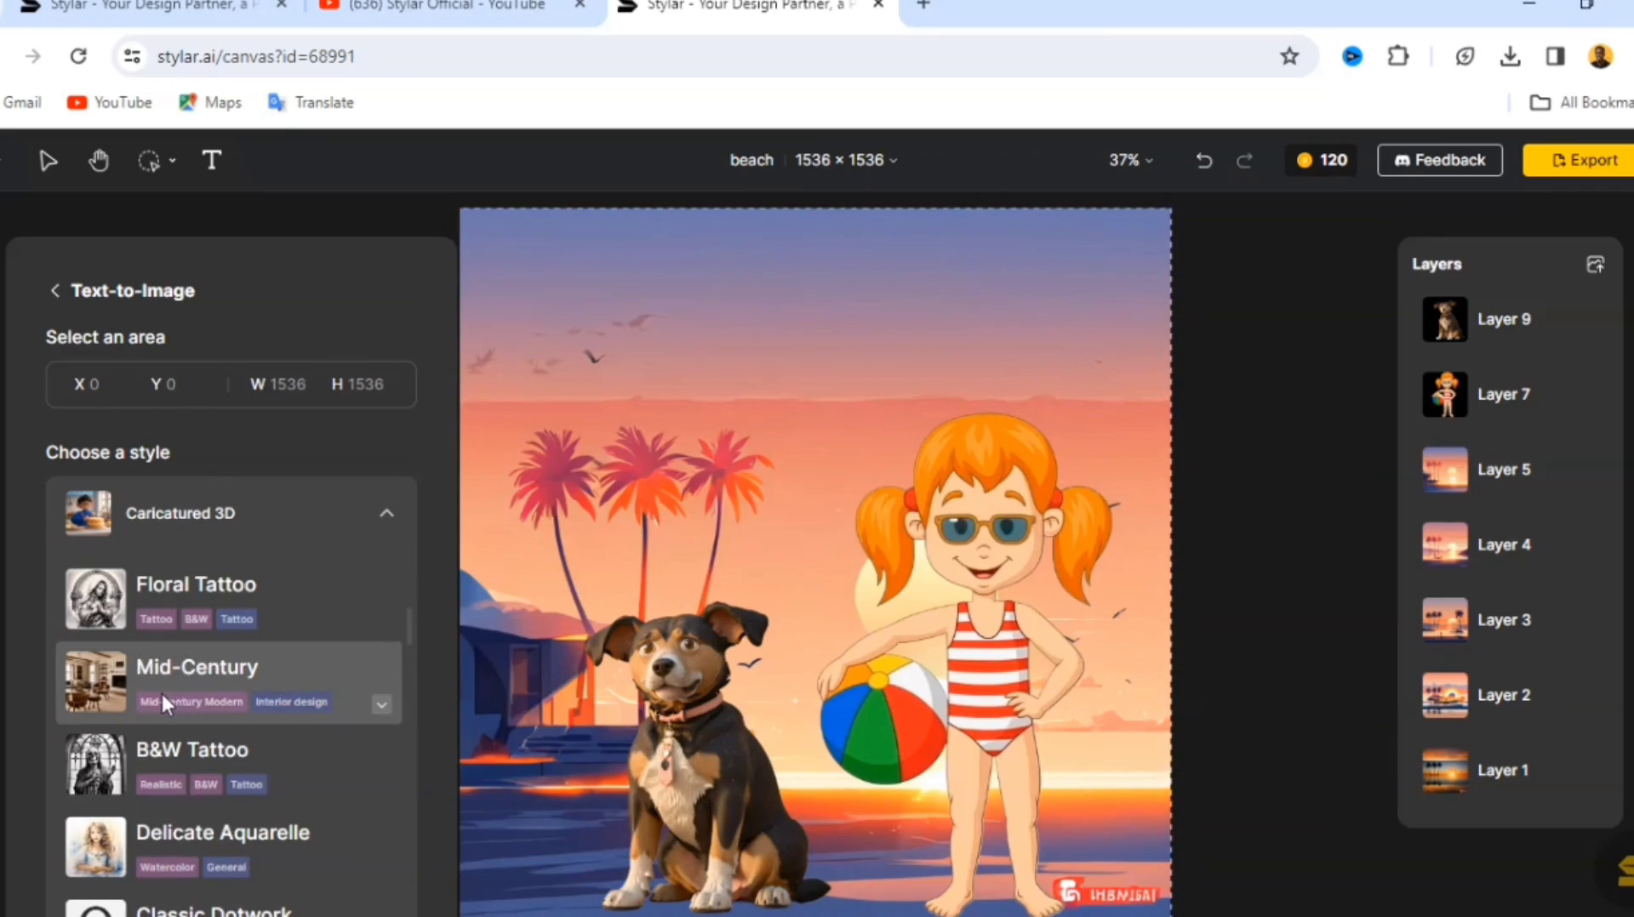
pyautogui.scroll(-3, 181, 671)
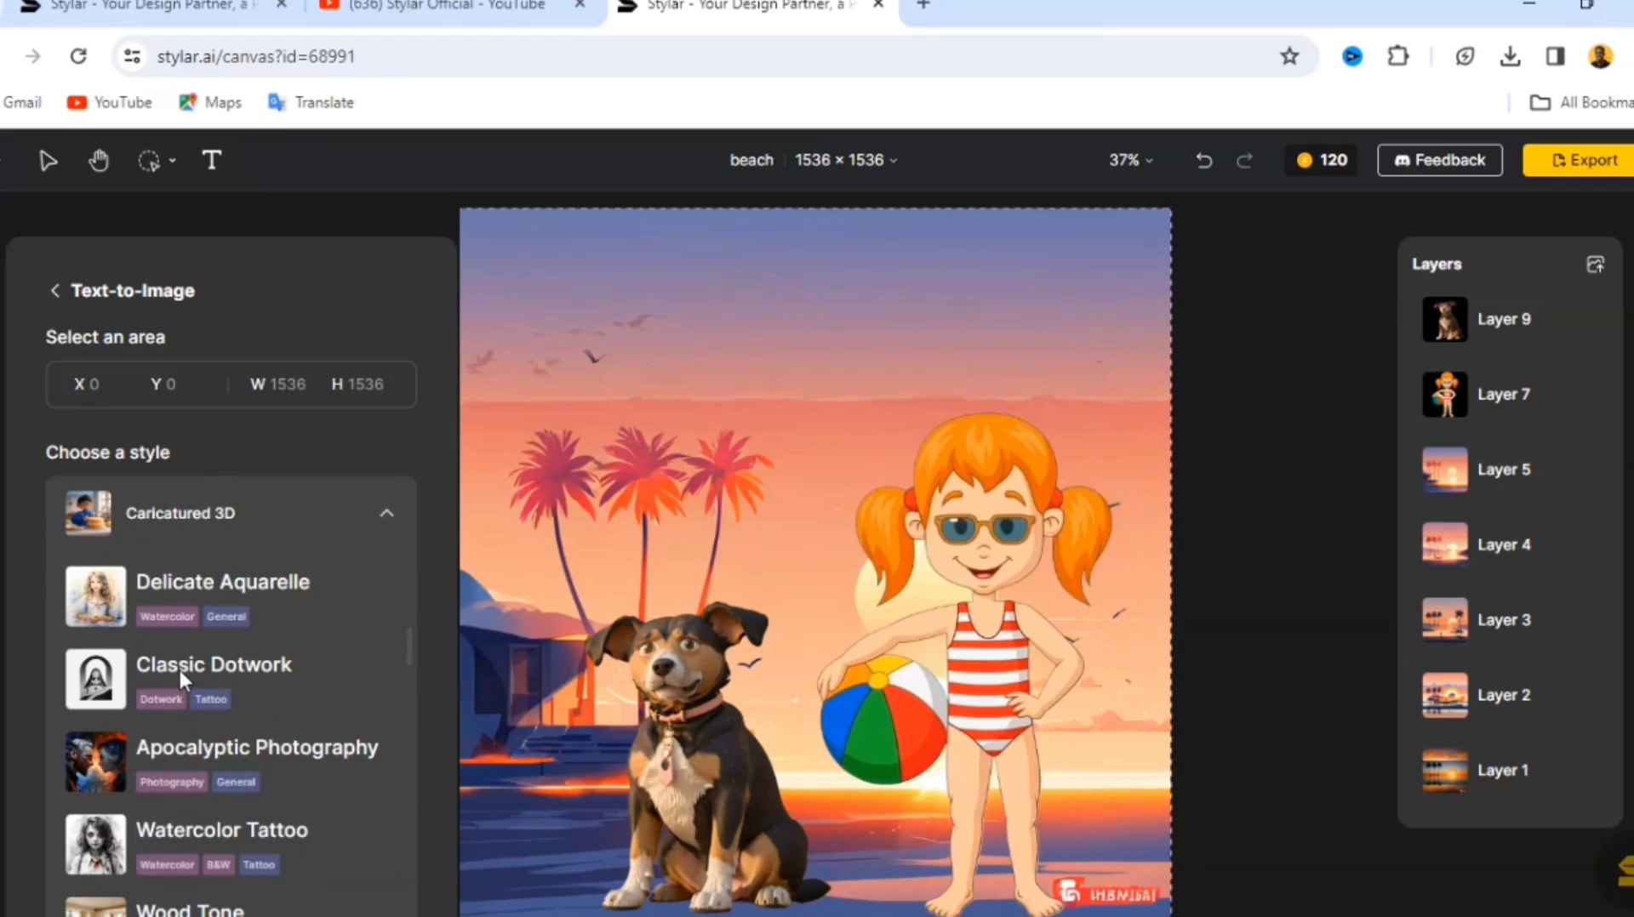
pyautogui.click(242, 671)
pyautogui.scroll(-2, 333, 588)
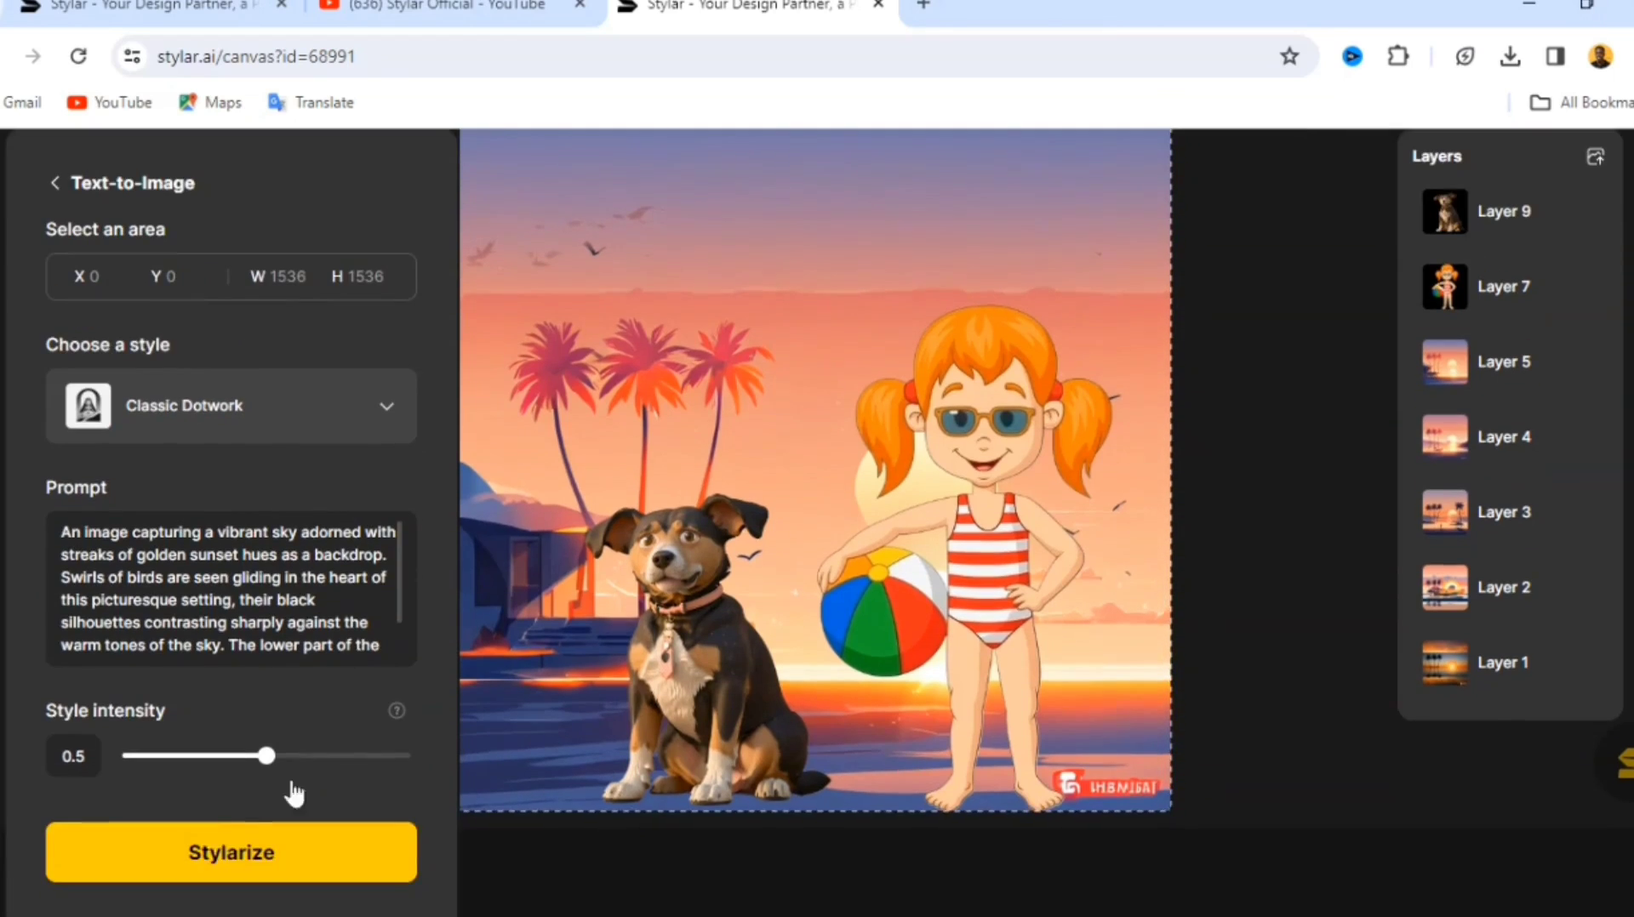
pyautogui.click(254, 877)
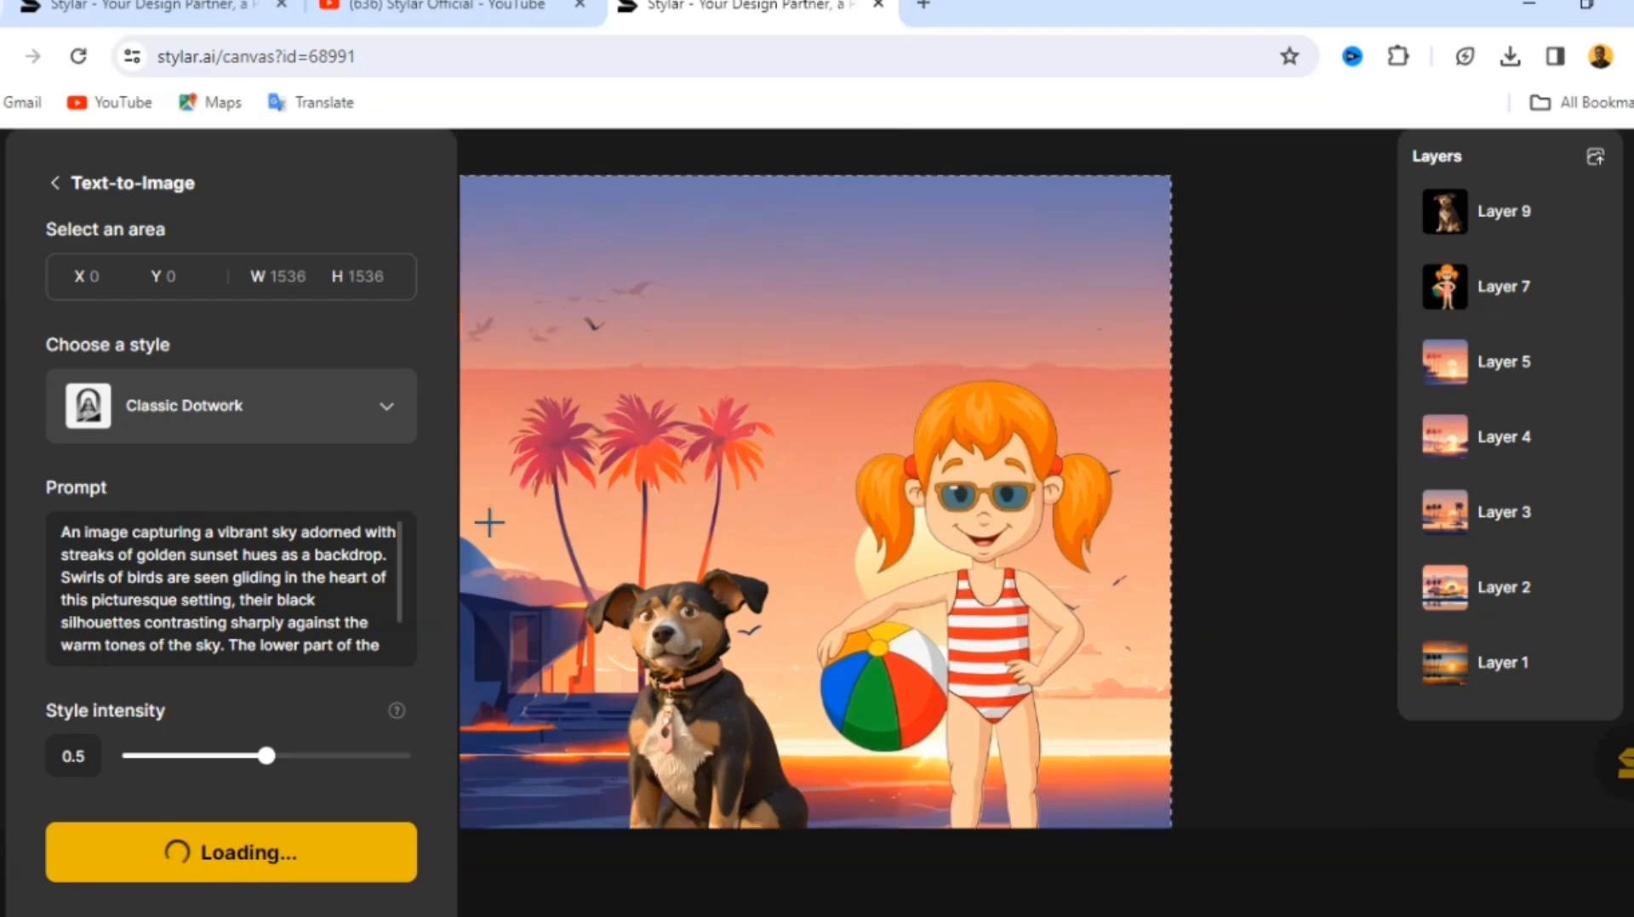
pyautogui.scroll(-2, 431, 494)
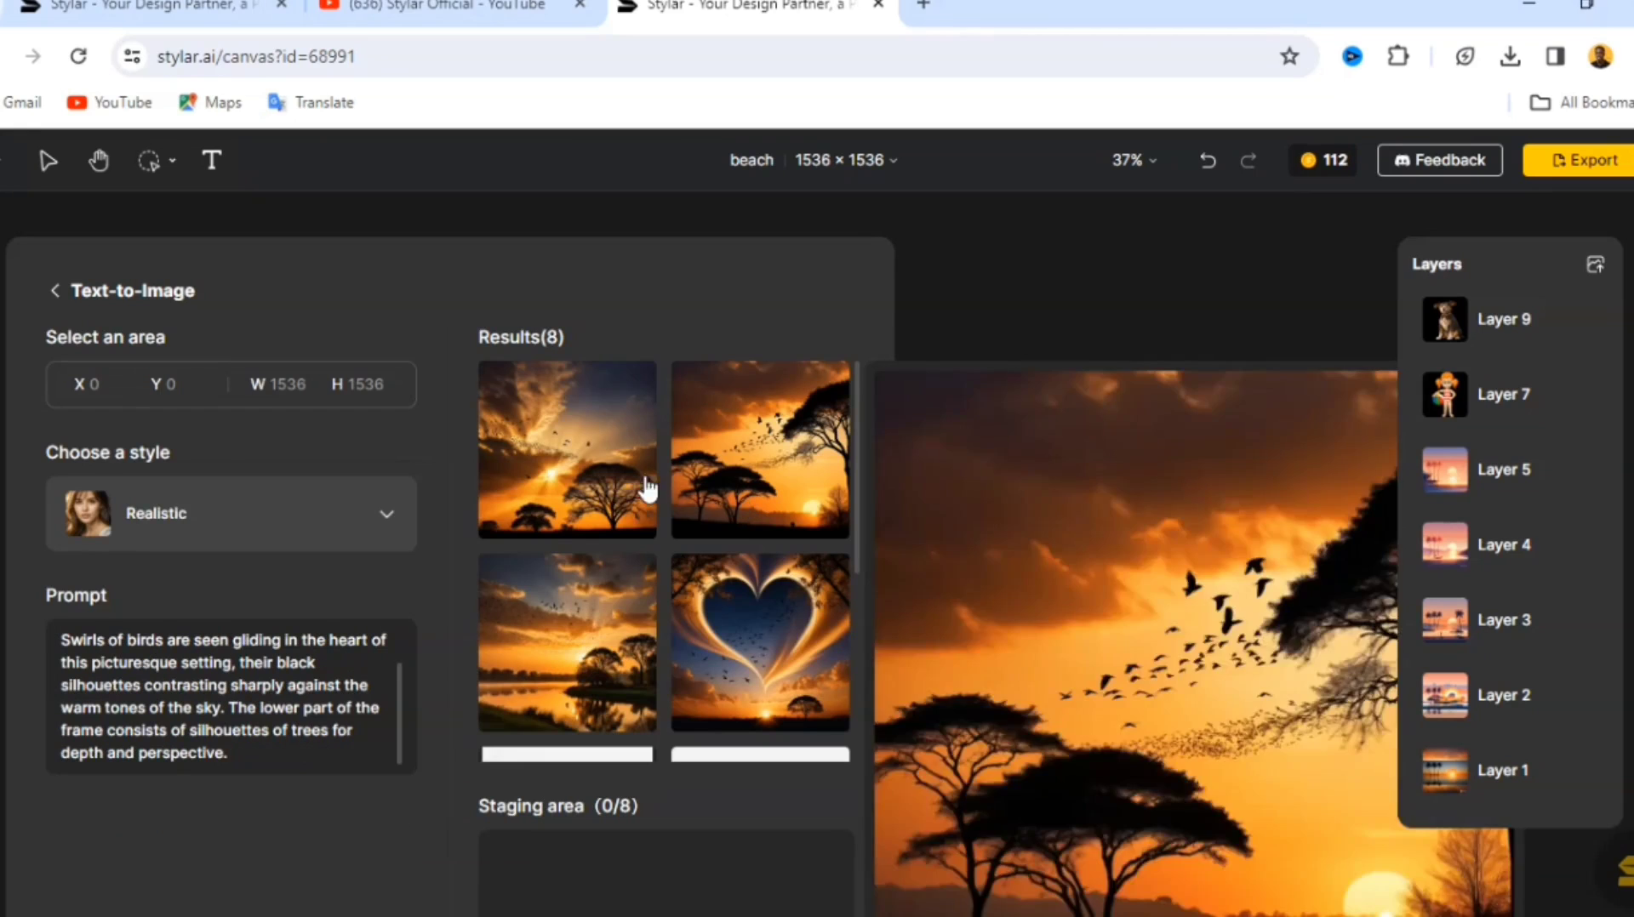
pyautogui.click(57, 291)
pyautogui.scroll(-3, 715, 349)
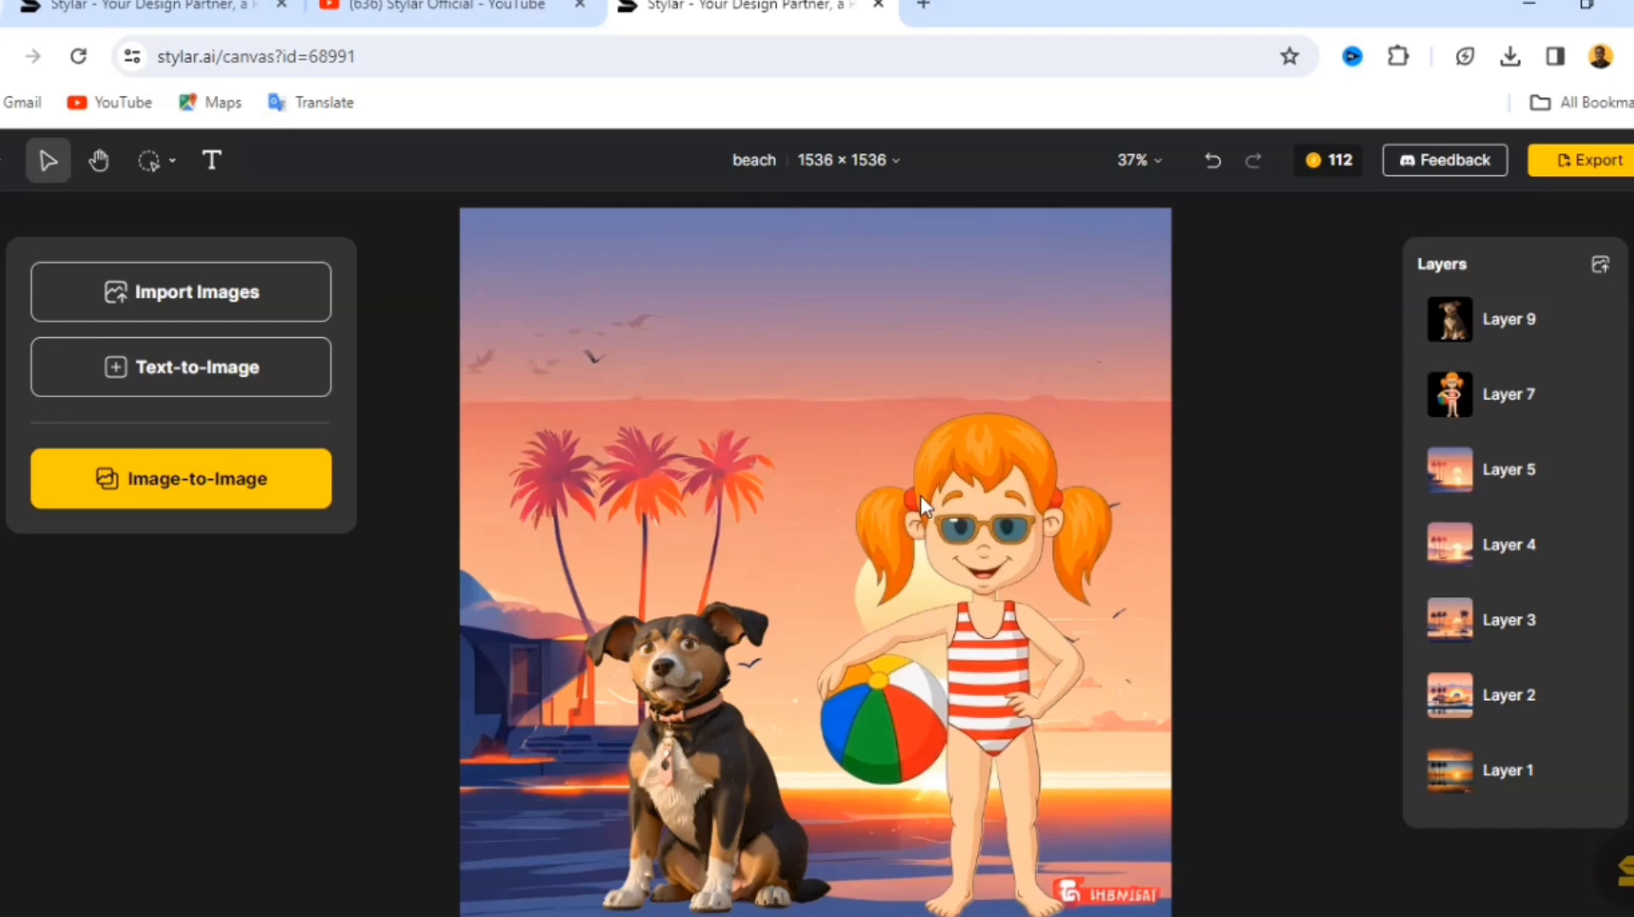
# - Add the text "HOLLIDAY" in the sky near the top of the canvas
pyautogui.click(214, 169)
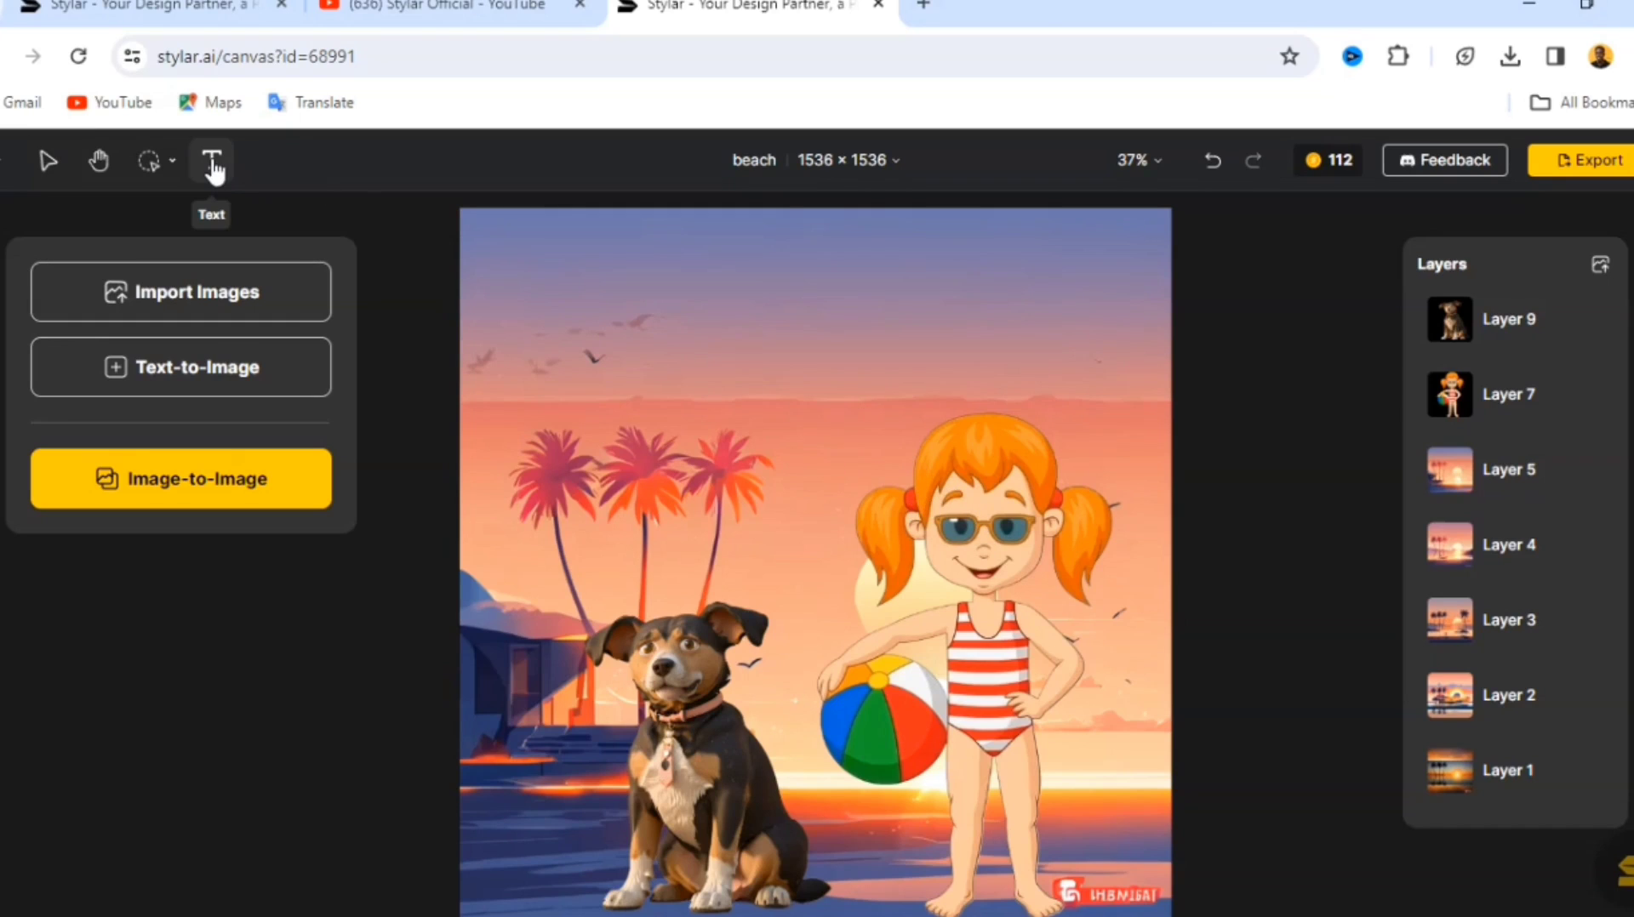
pyautogui.click(714, 328)
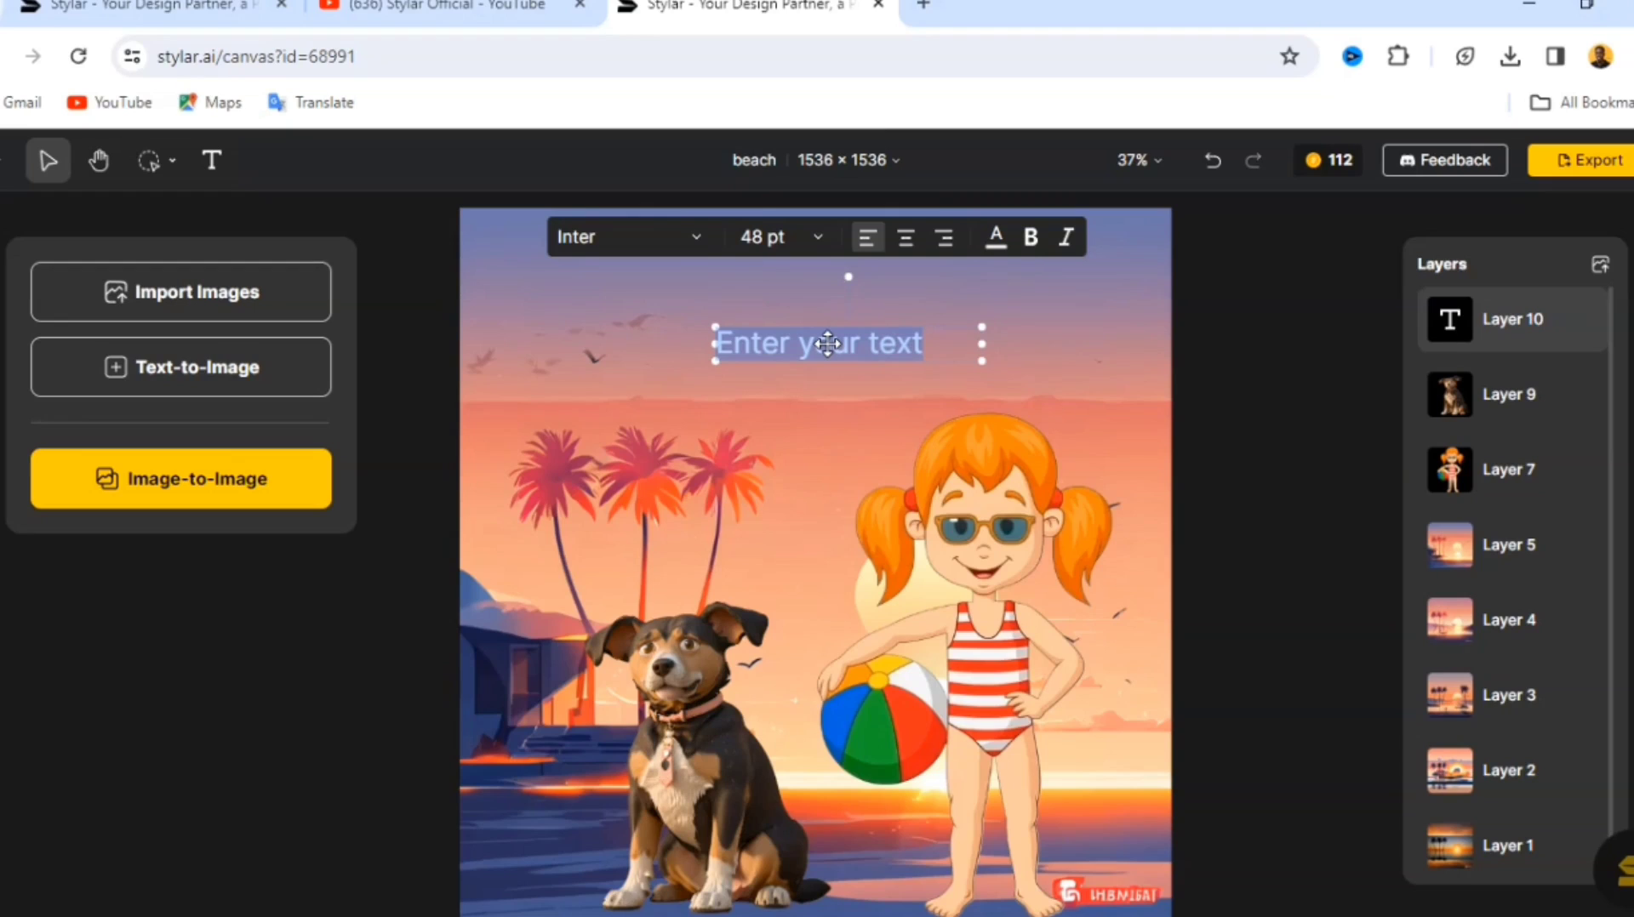
pyautogui.write('H')
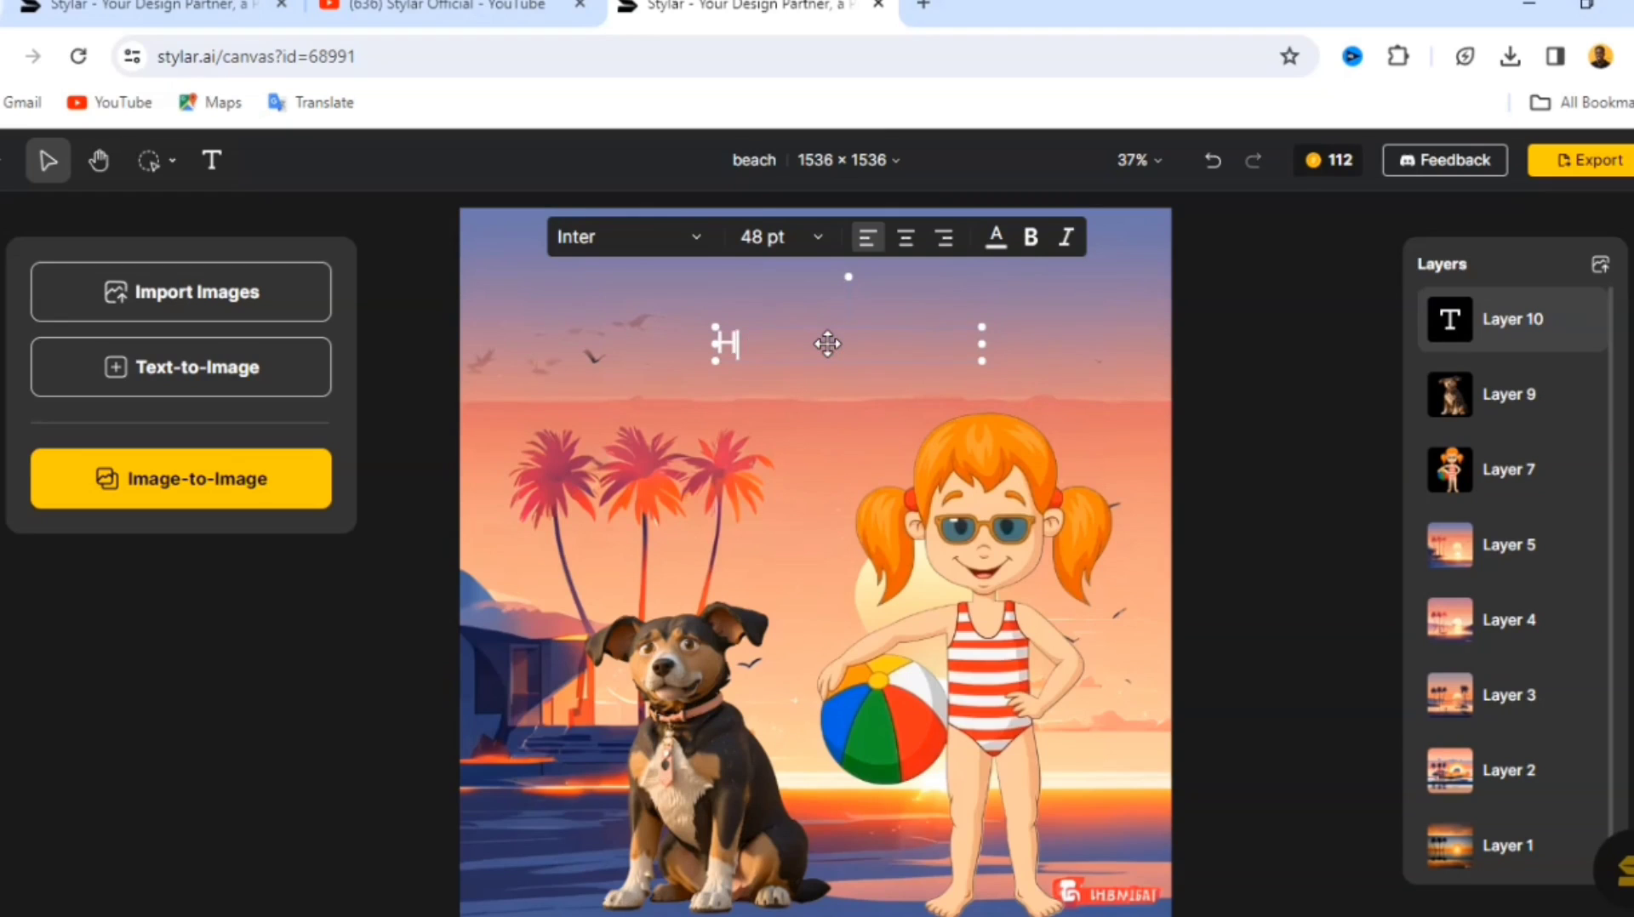
pyautogui.write('AOLLIDAY')
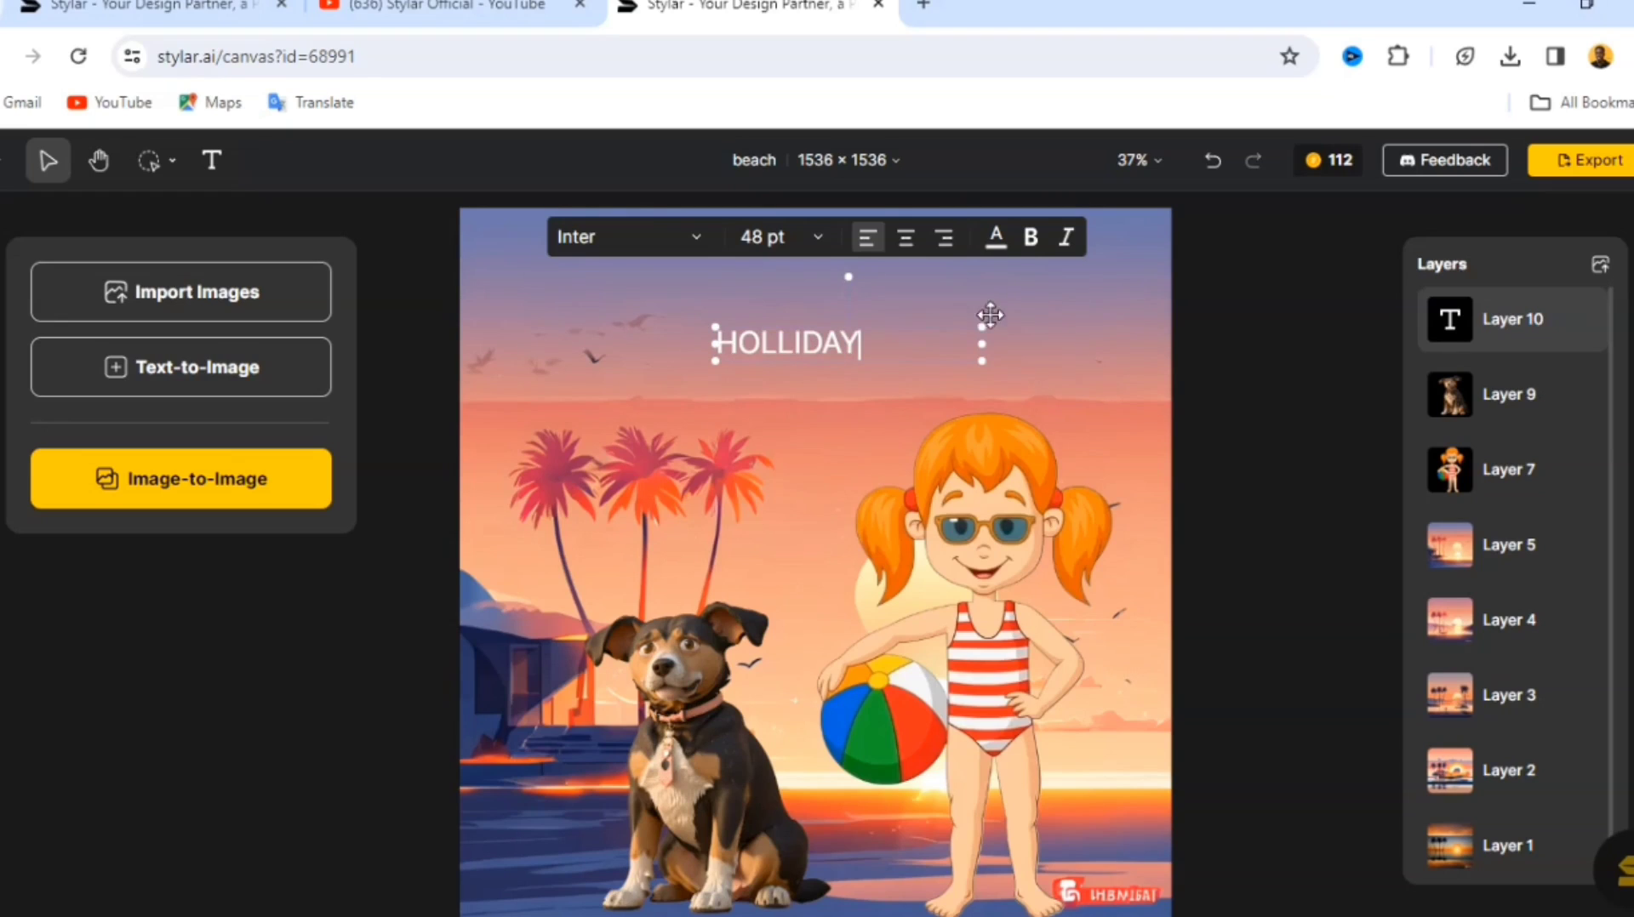
# - Correct the title text to "HOLIDAY" and enlarge it to about 112 pt, center-aligned near the top of the canvas
pyautogui.click(785, 345)
pyautogui.press('BackSpace')
pyautogui.moveTo(981, 345); pyautogui.dragTo(1020, 434)
pyautogui.moveTo(908, 368); pyautogui.dragTo(845, 299)
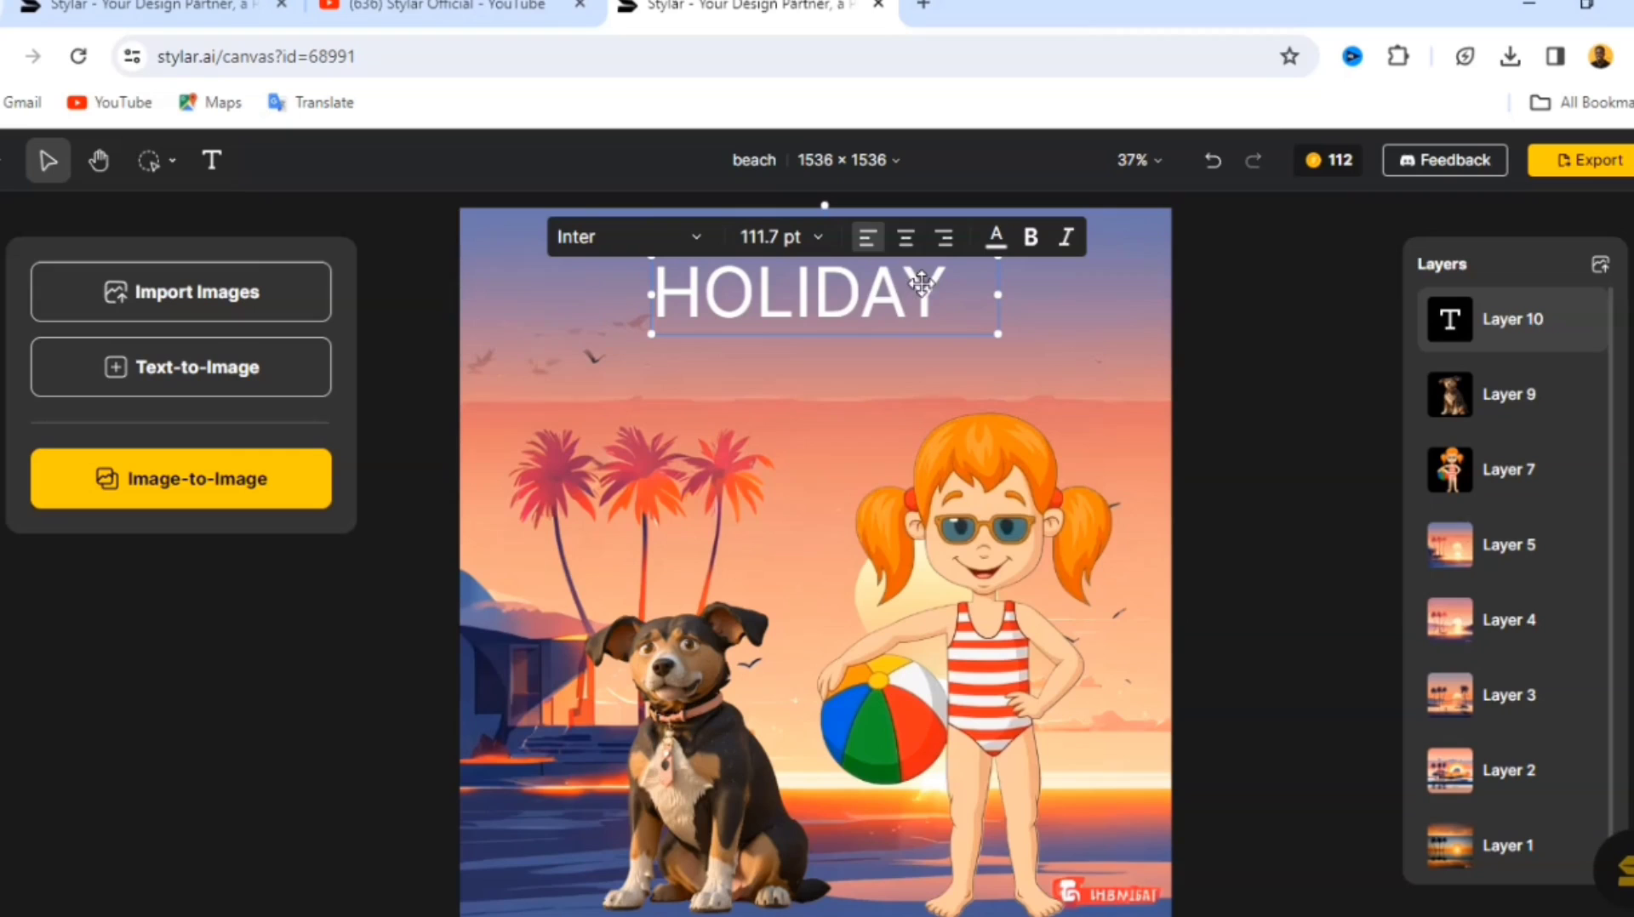
pyautogui.click(906, 238)
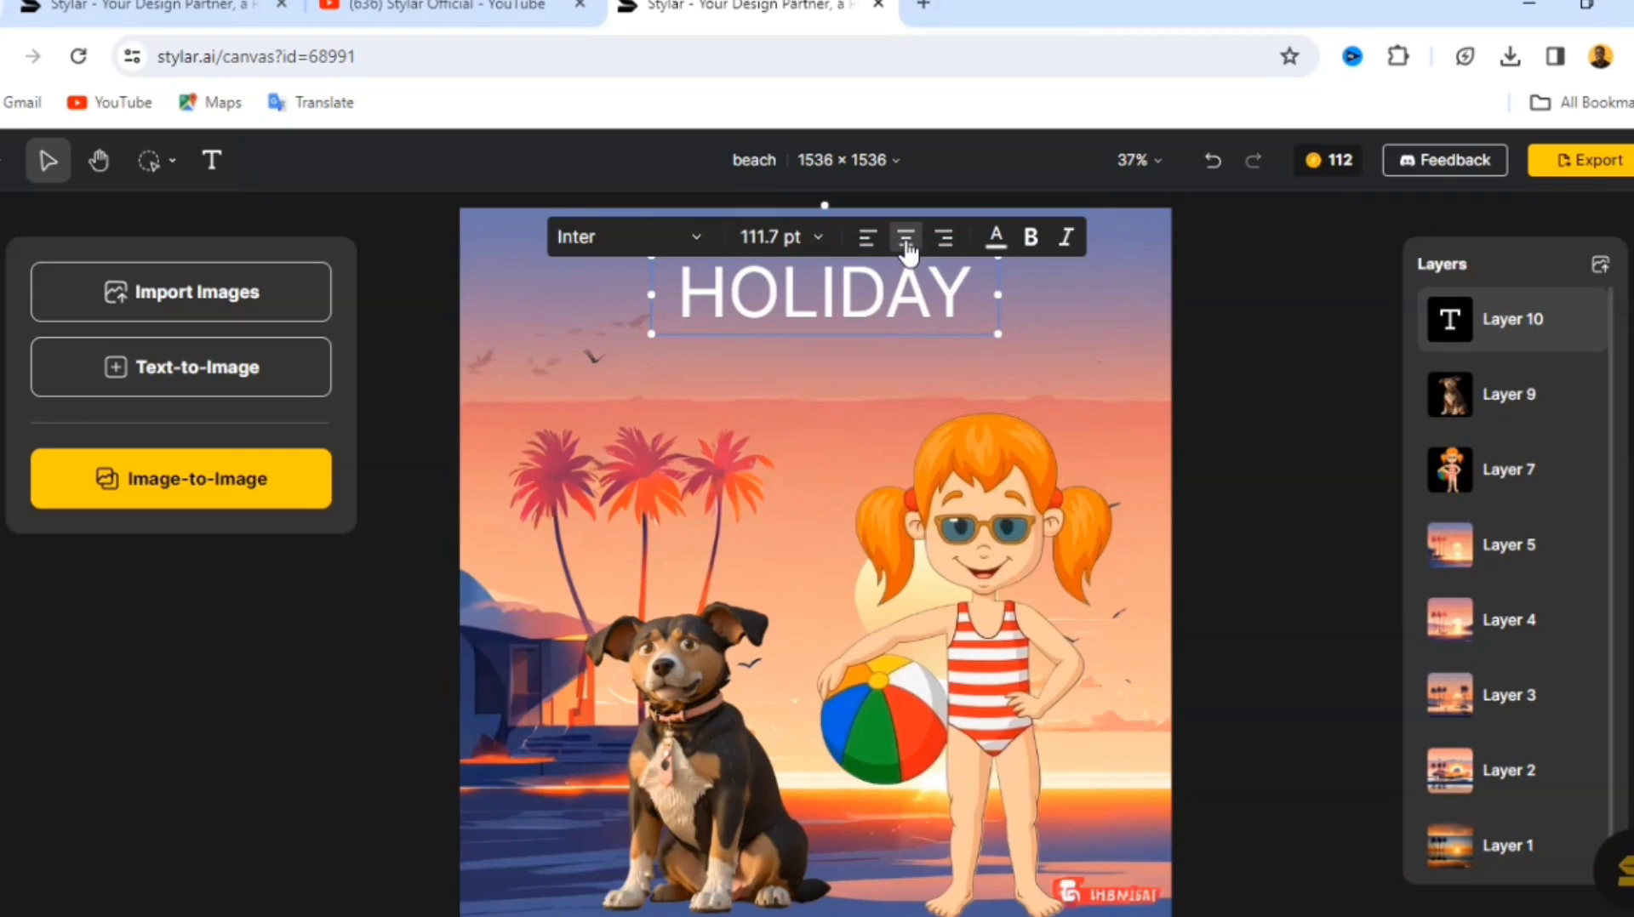
# - Try orange as the color of the HOLIDAY text and return it to white
pyautogui.click(996, 239)
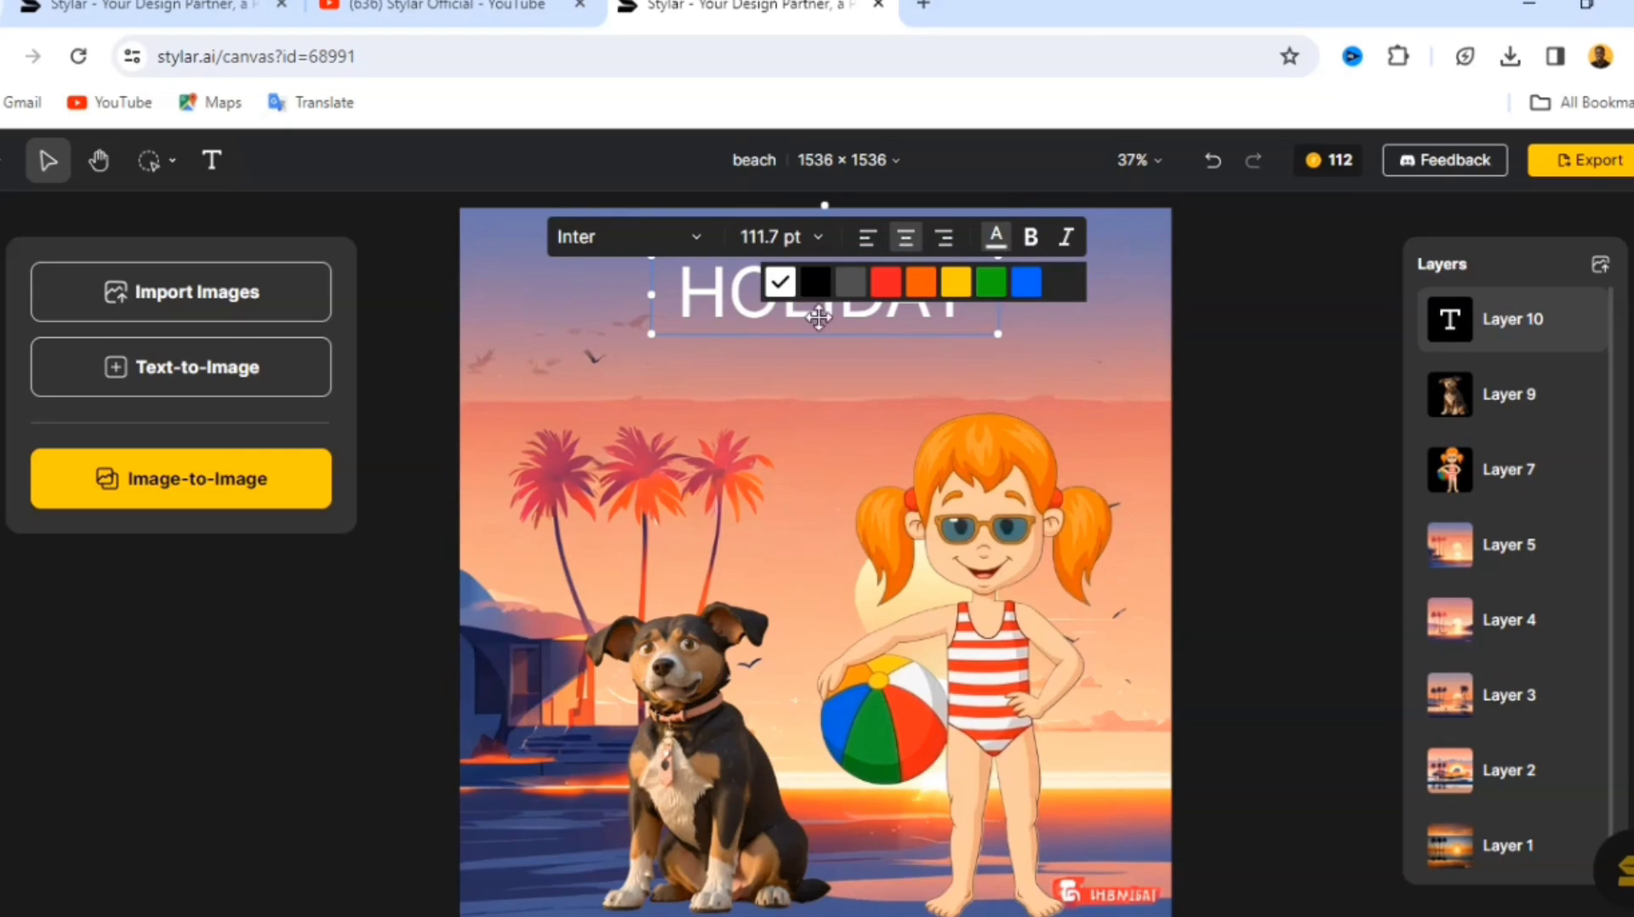
pyautogui.click(921, 281)
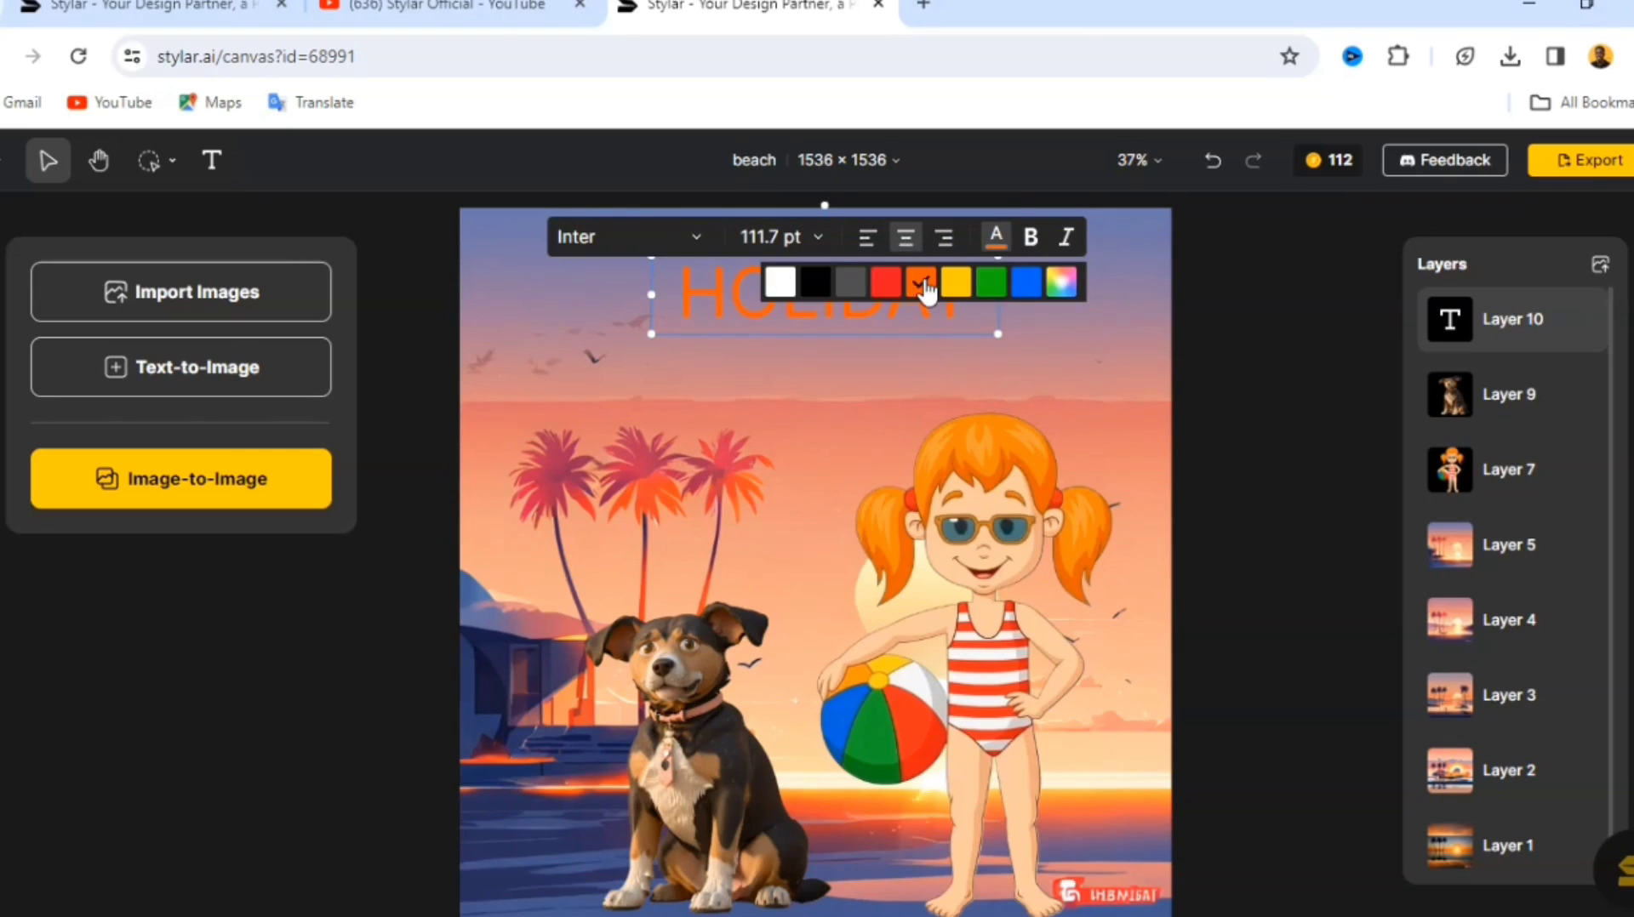
pyautogui.click(780, 282)
# - Try the bold and italic styles on the HOLIDAY text, leaving it bold without italics
pyautogui.click(1040, 247)
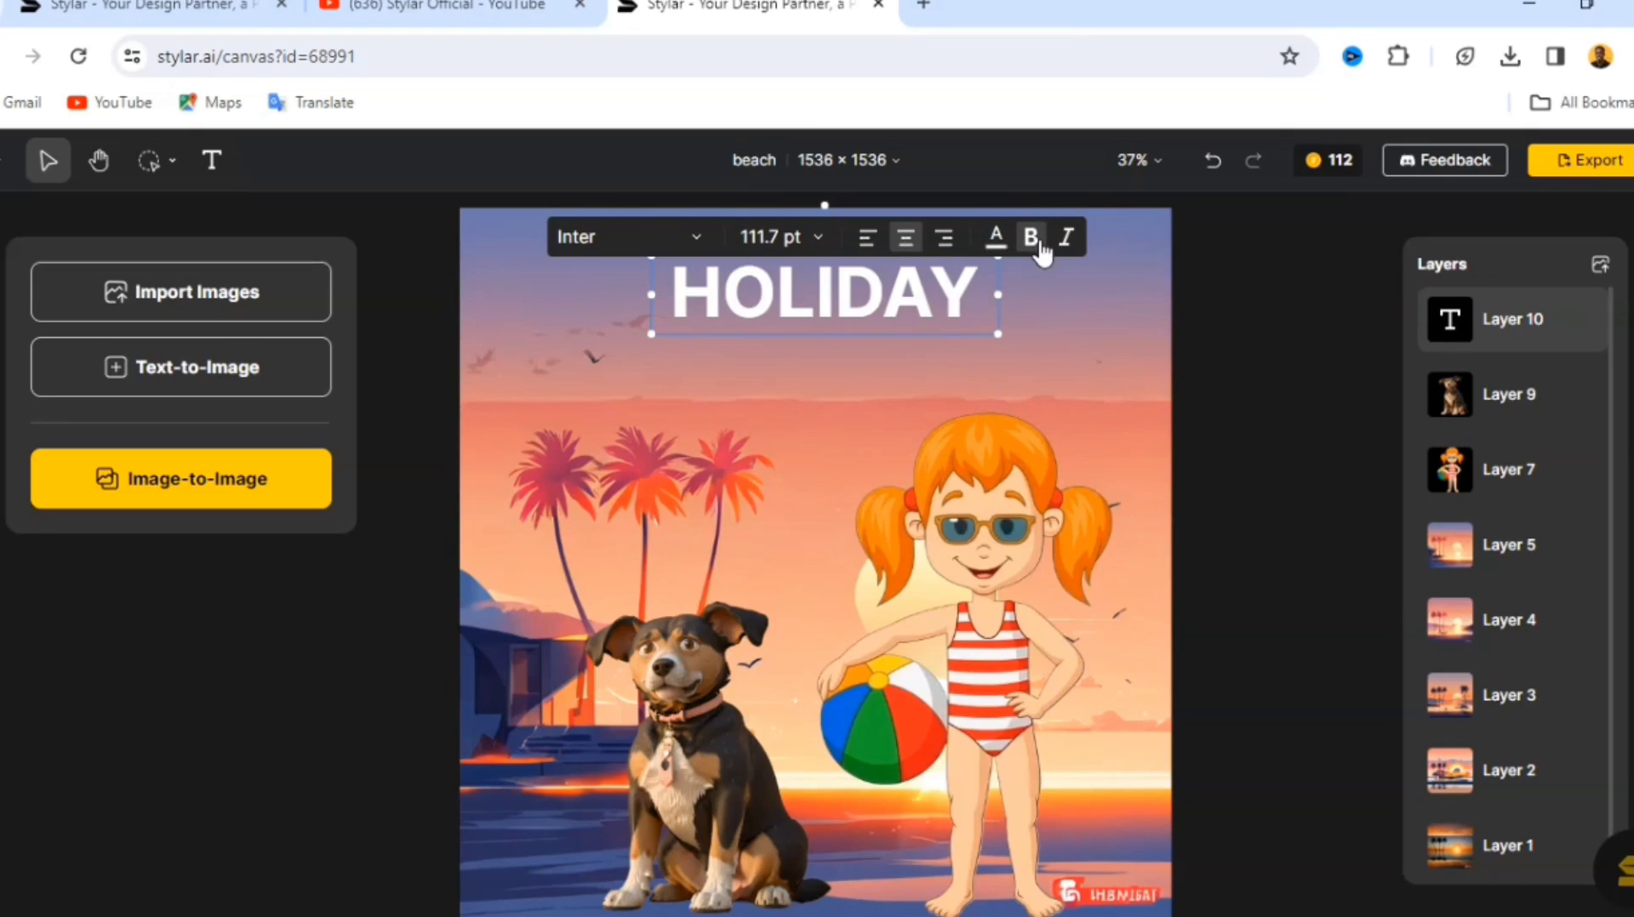
pyautogui.click(1067, 239)
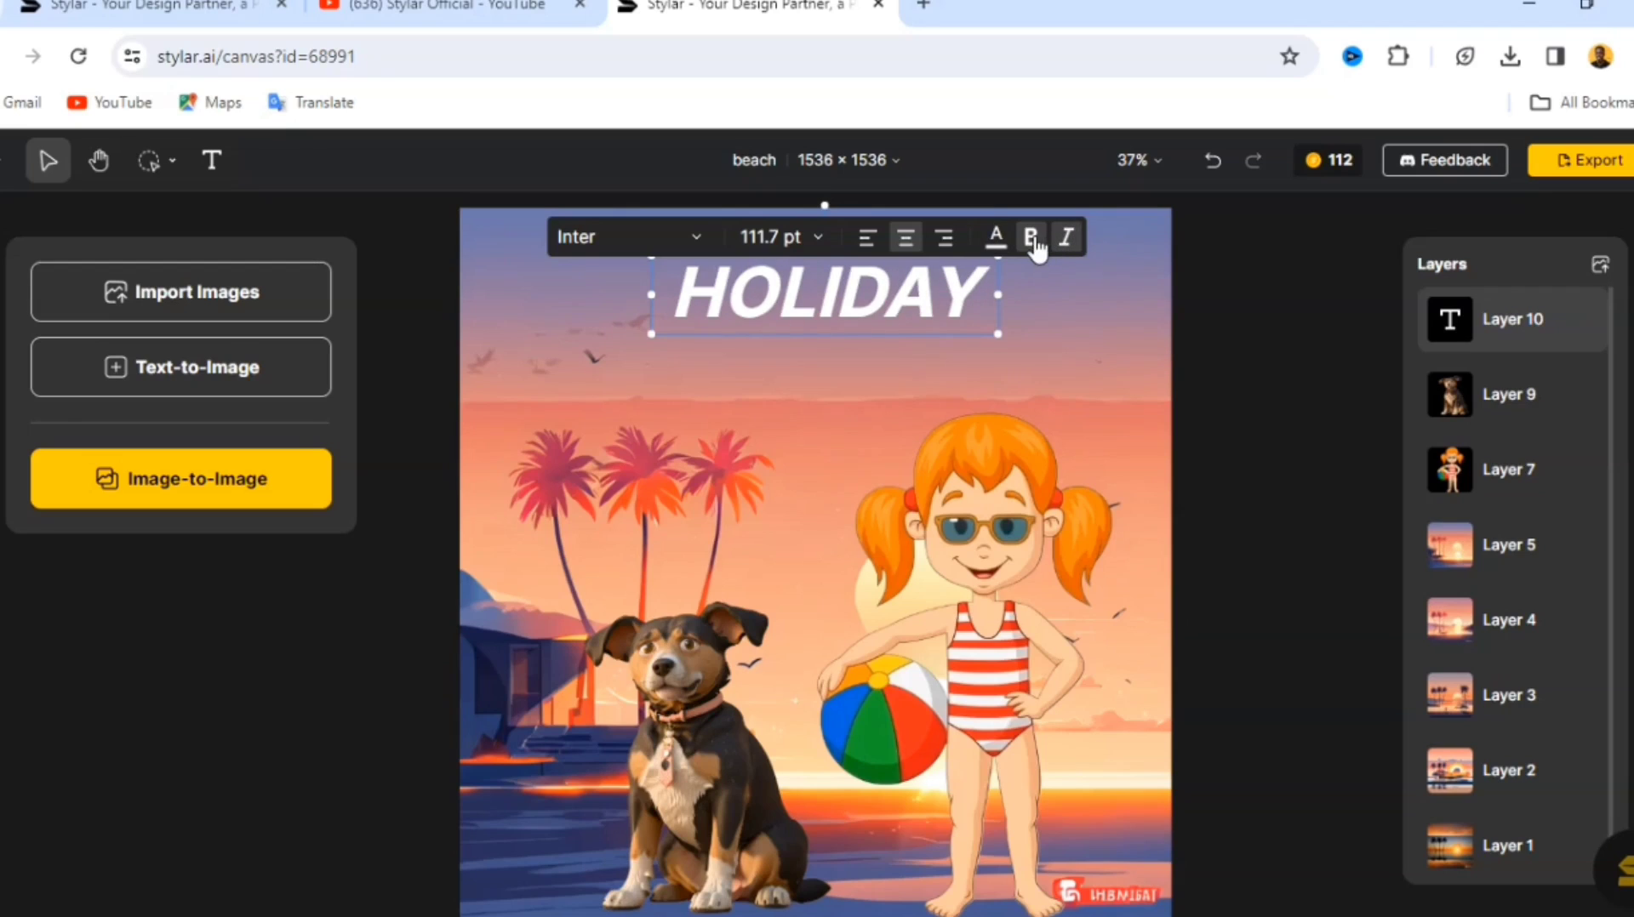
pyautogui.click(1030, 238)
pyautogui.click(1067, 238)
pyautogui.click(1031, 238)
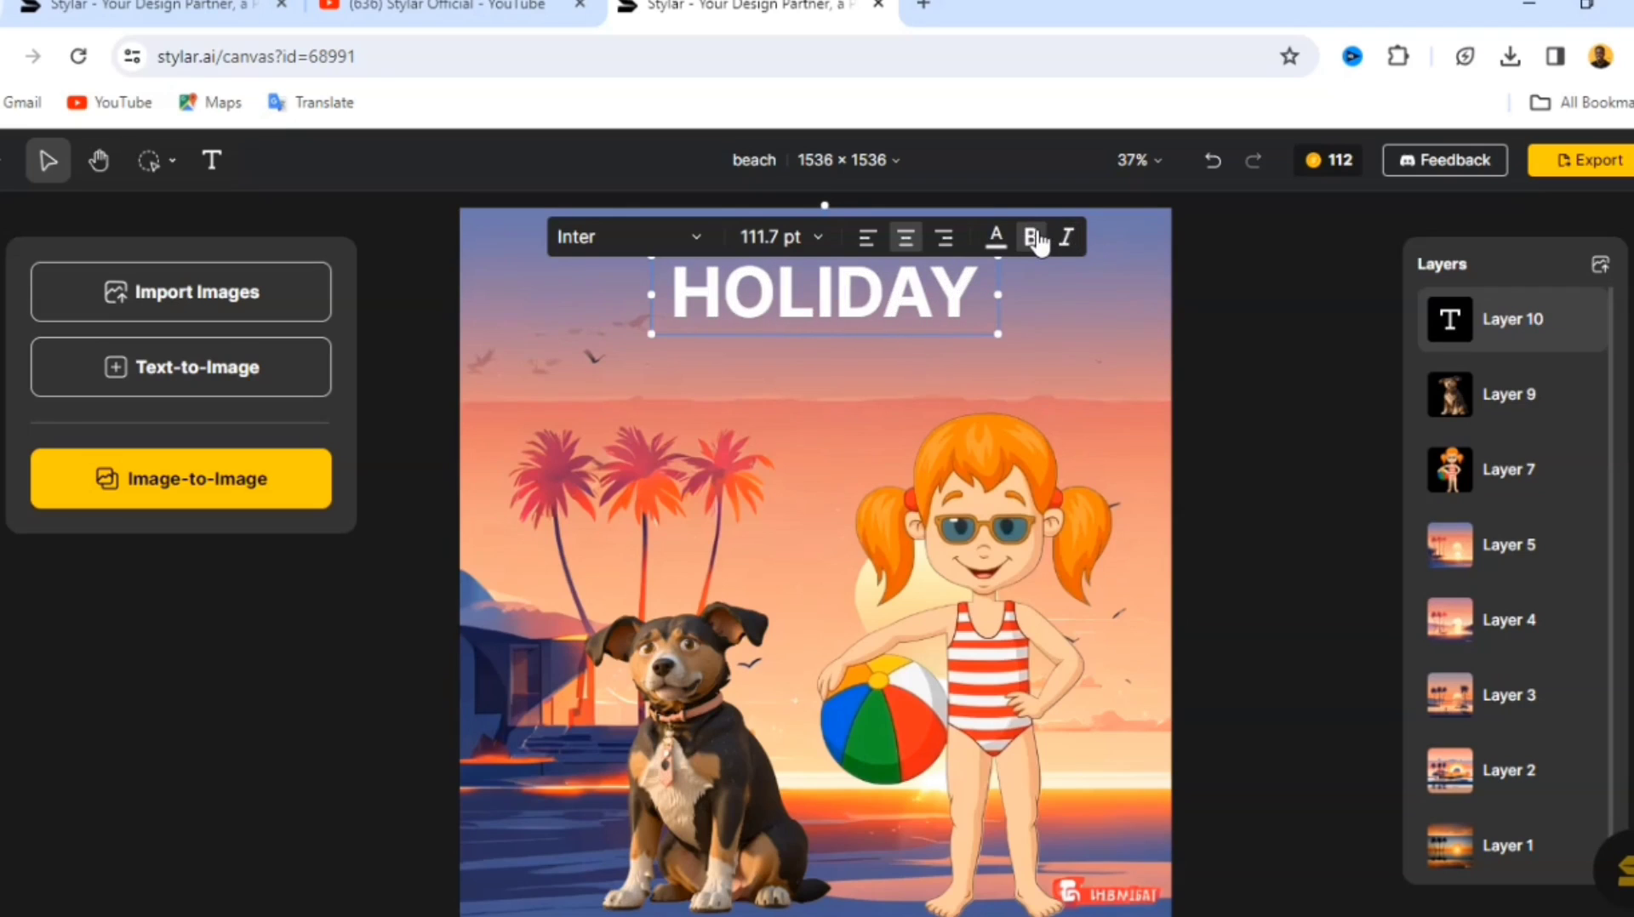
# - Change the font of the HOLIDAY text to Bungee Regular
pyautogui.click(685, 247)
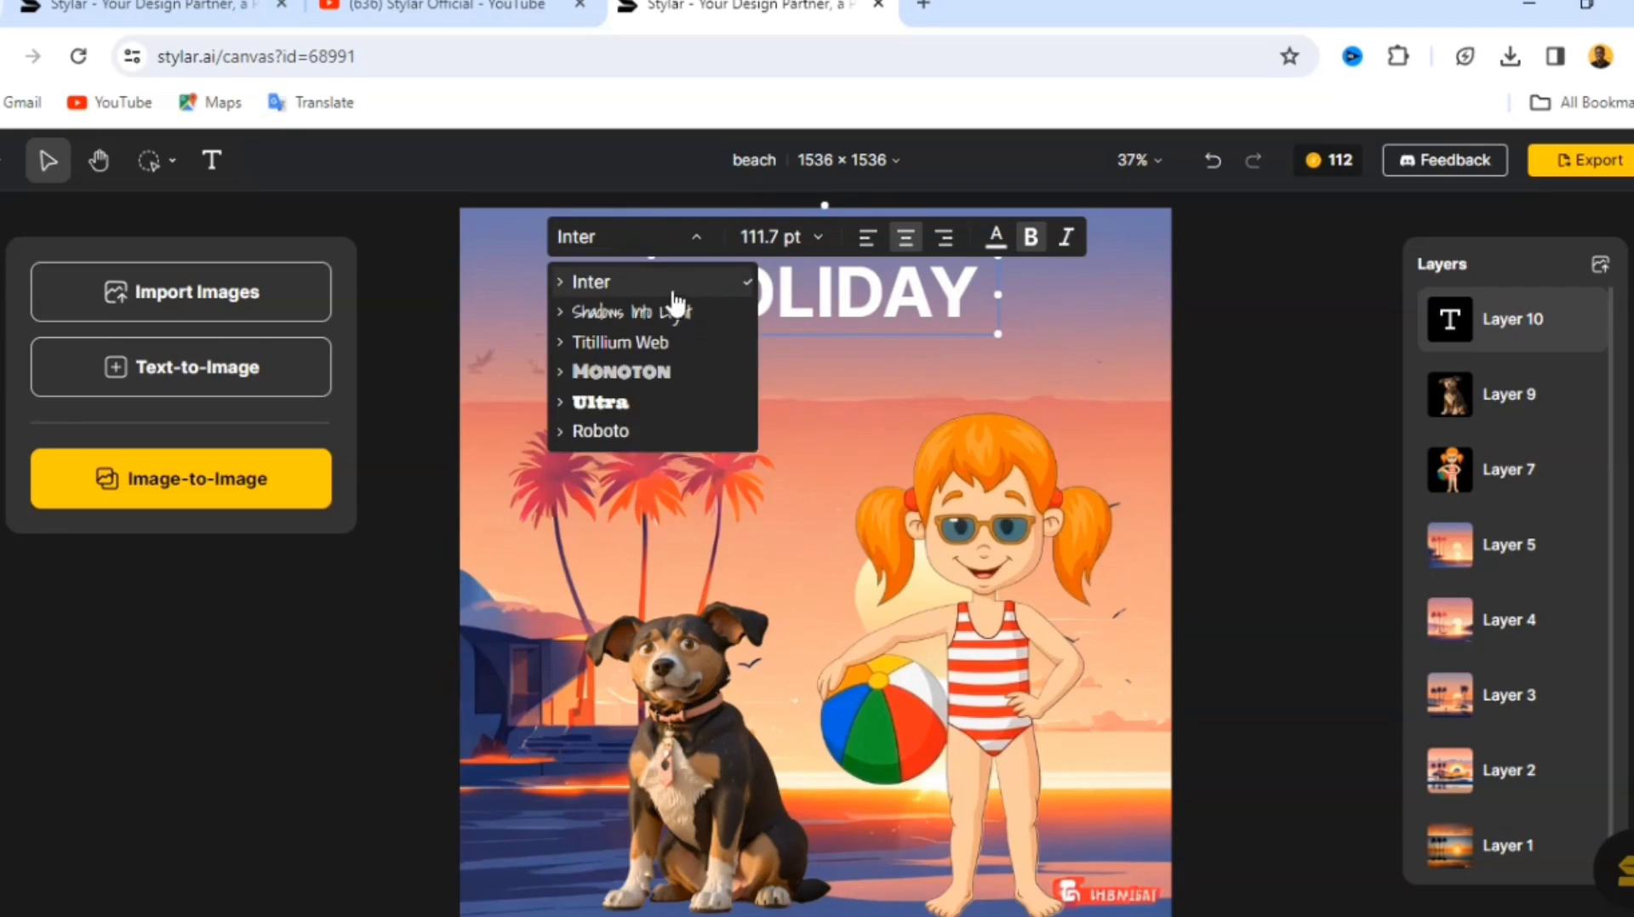
pyautogui.scroll(2, 644, 352)
pyautogui.scroll(2, 644, 352)
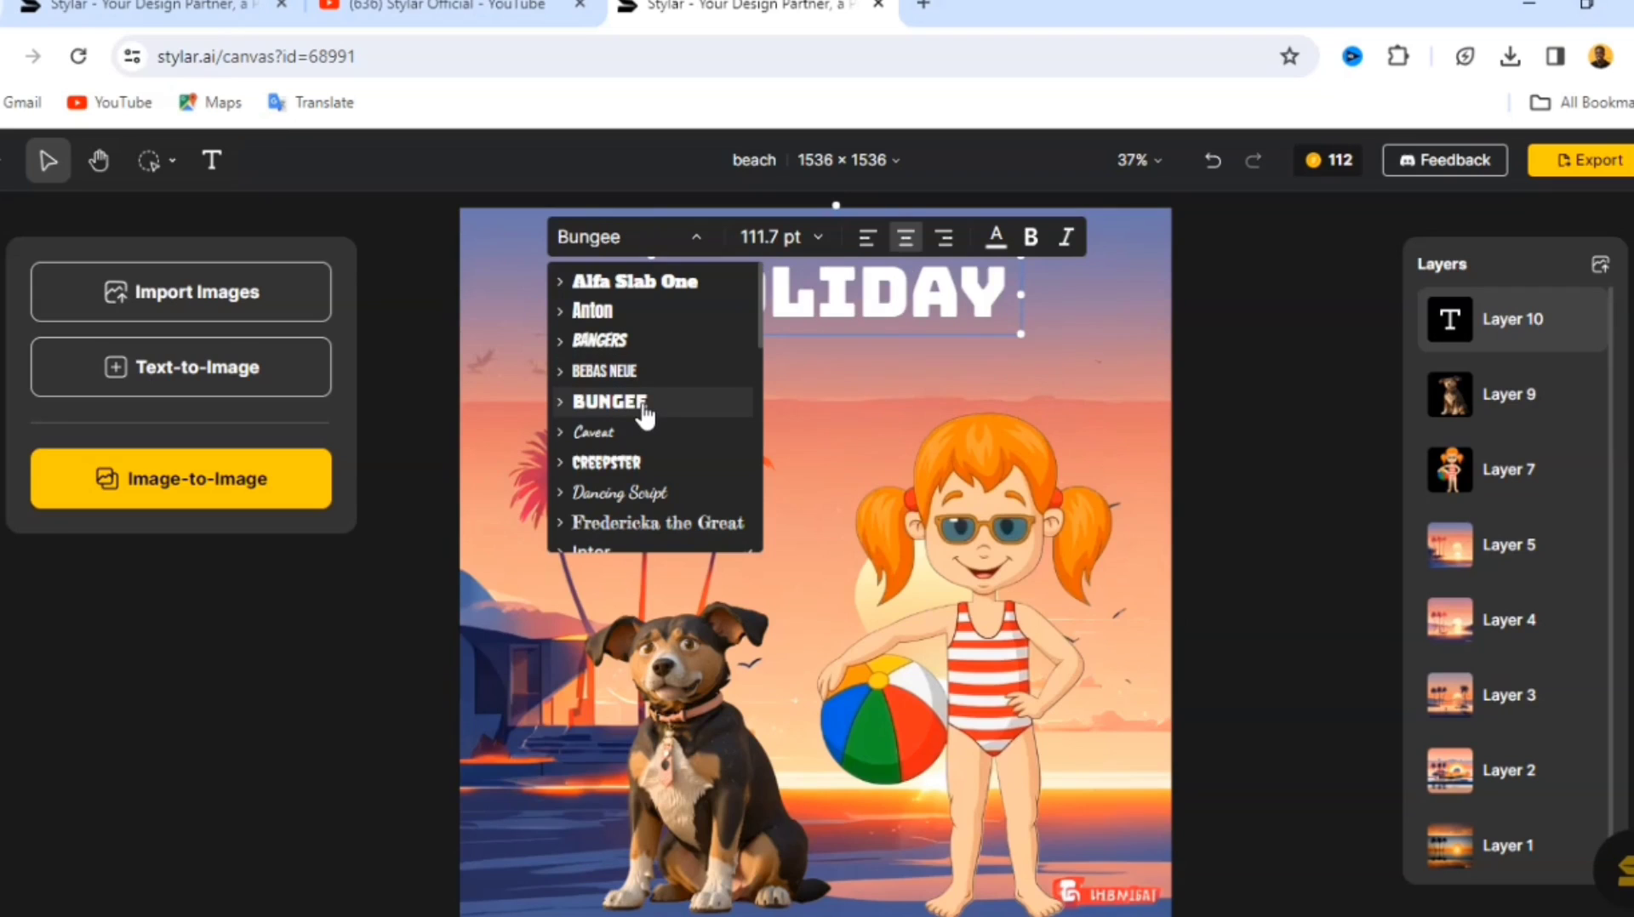
pyautogui.click(644, 414)
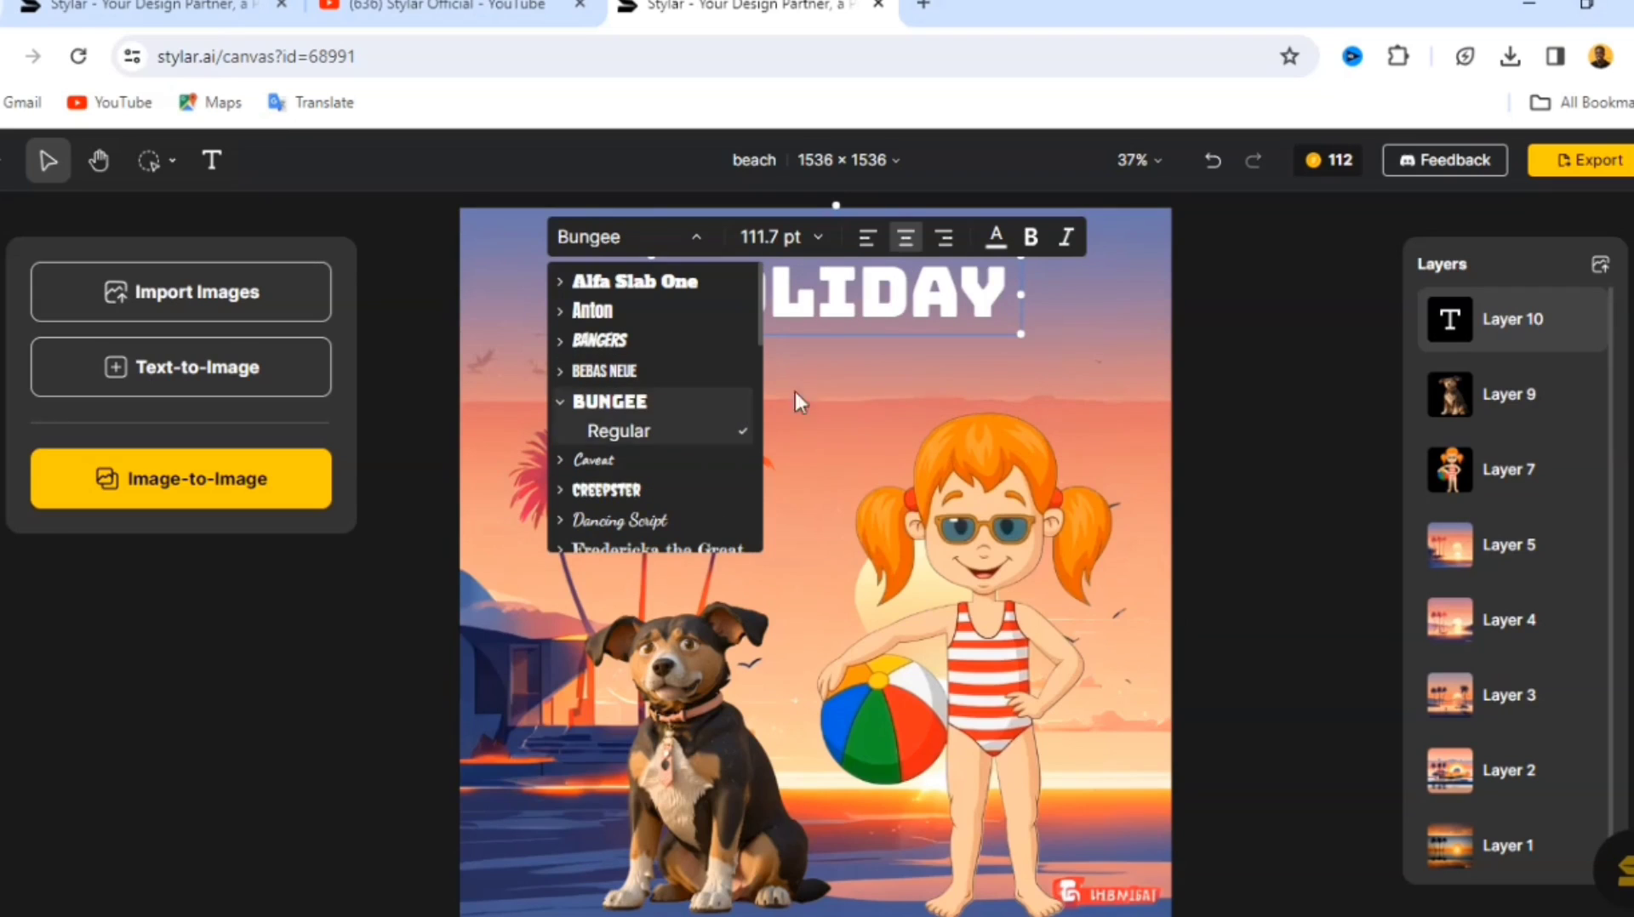
pyautogui.click(740, 436)
pyautogui.click(872, 359)
# - Duplicate the HOLIDAY text, place the copy directly below the original and change its wording to "PARTY"
pyautogui.click(845, 306)
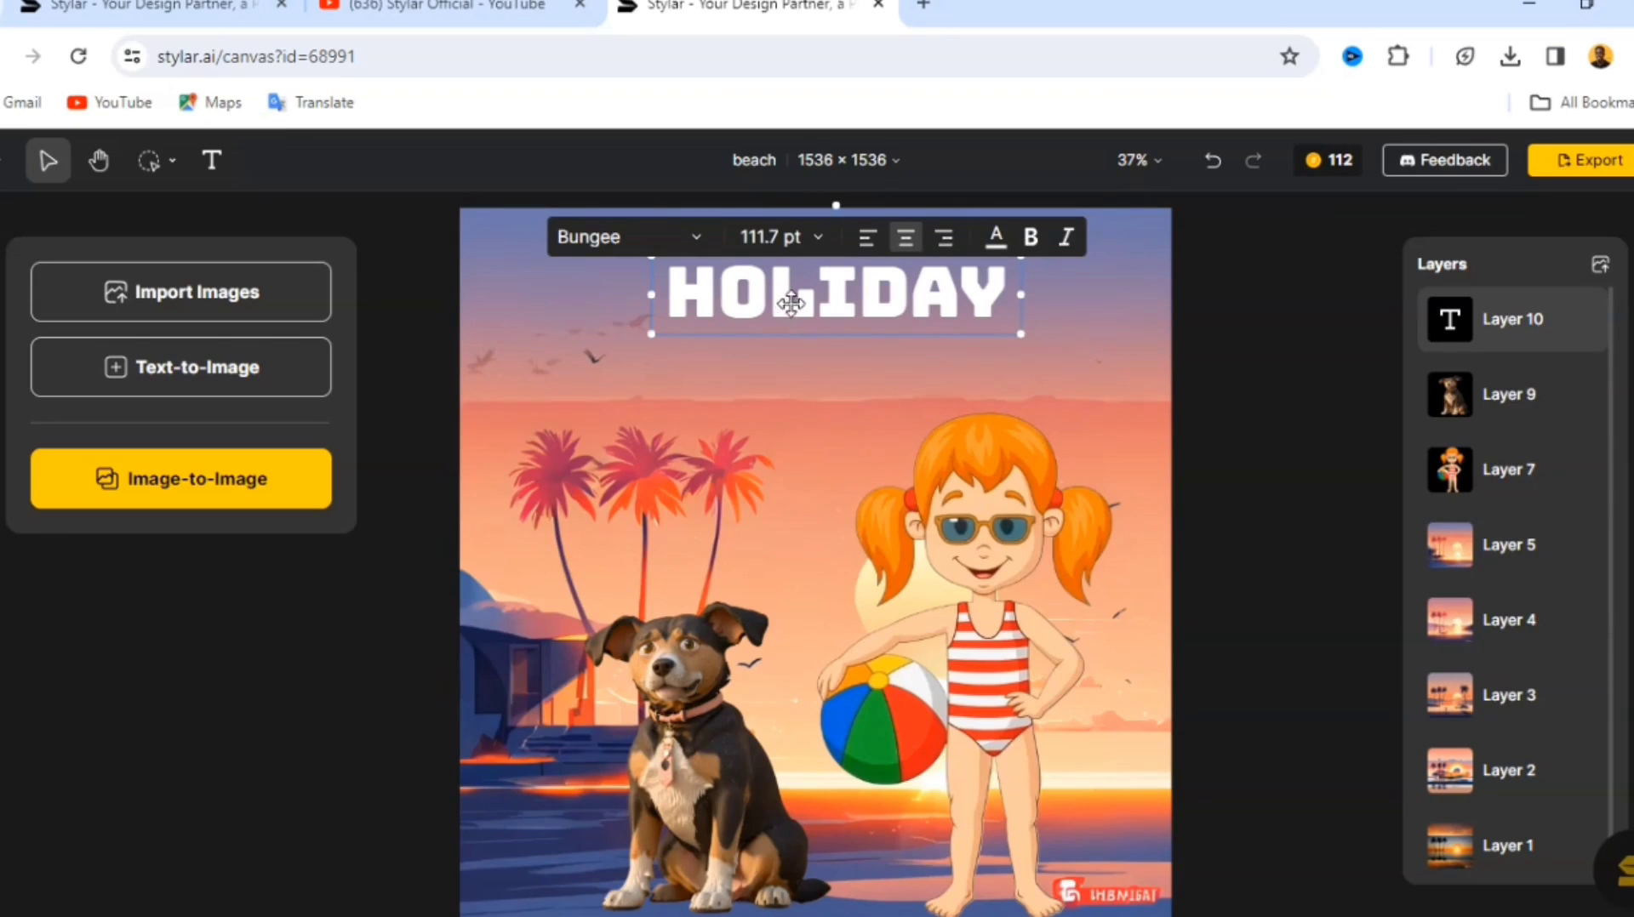
pyautogui.rightClick(891, 292)
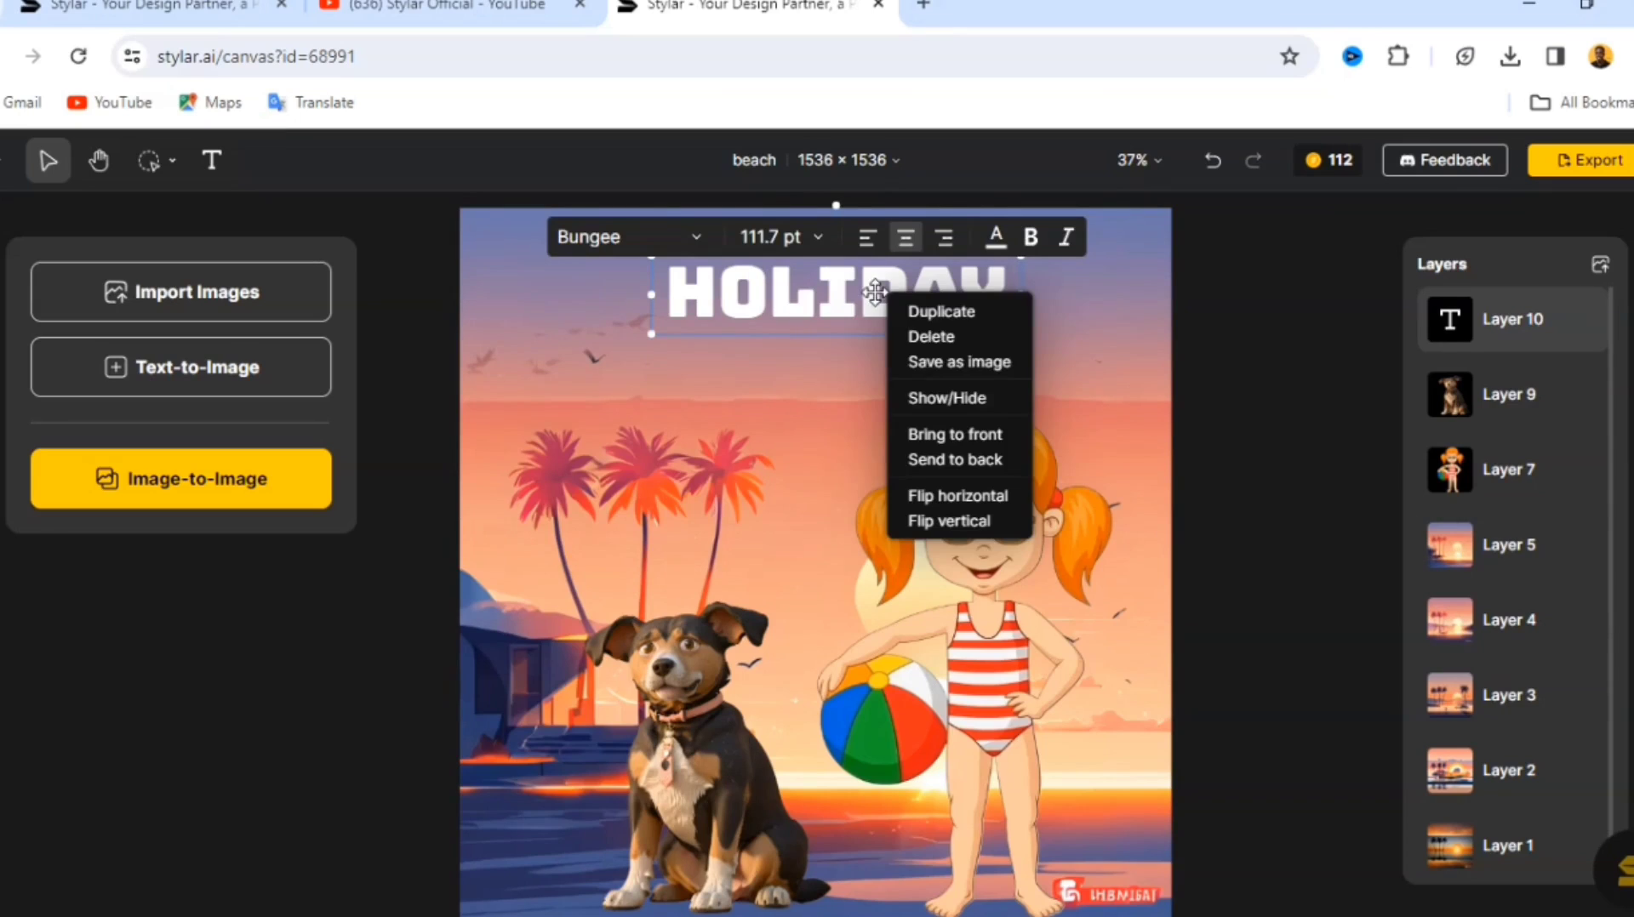
pyautogui.click(940, 316)
pyautogui.moveTo(784, 303); pyautogui.dragTo(788, 354)
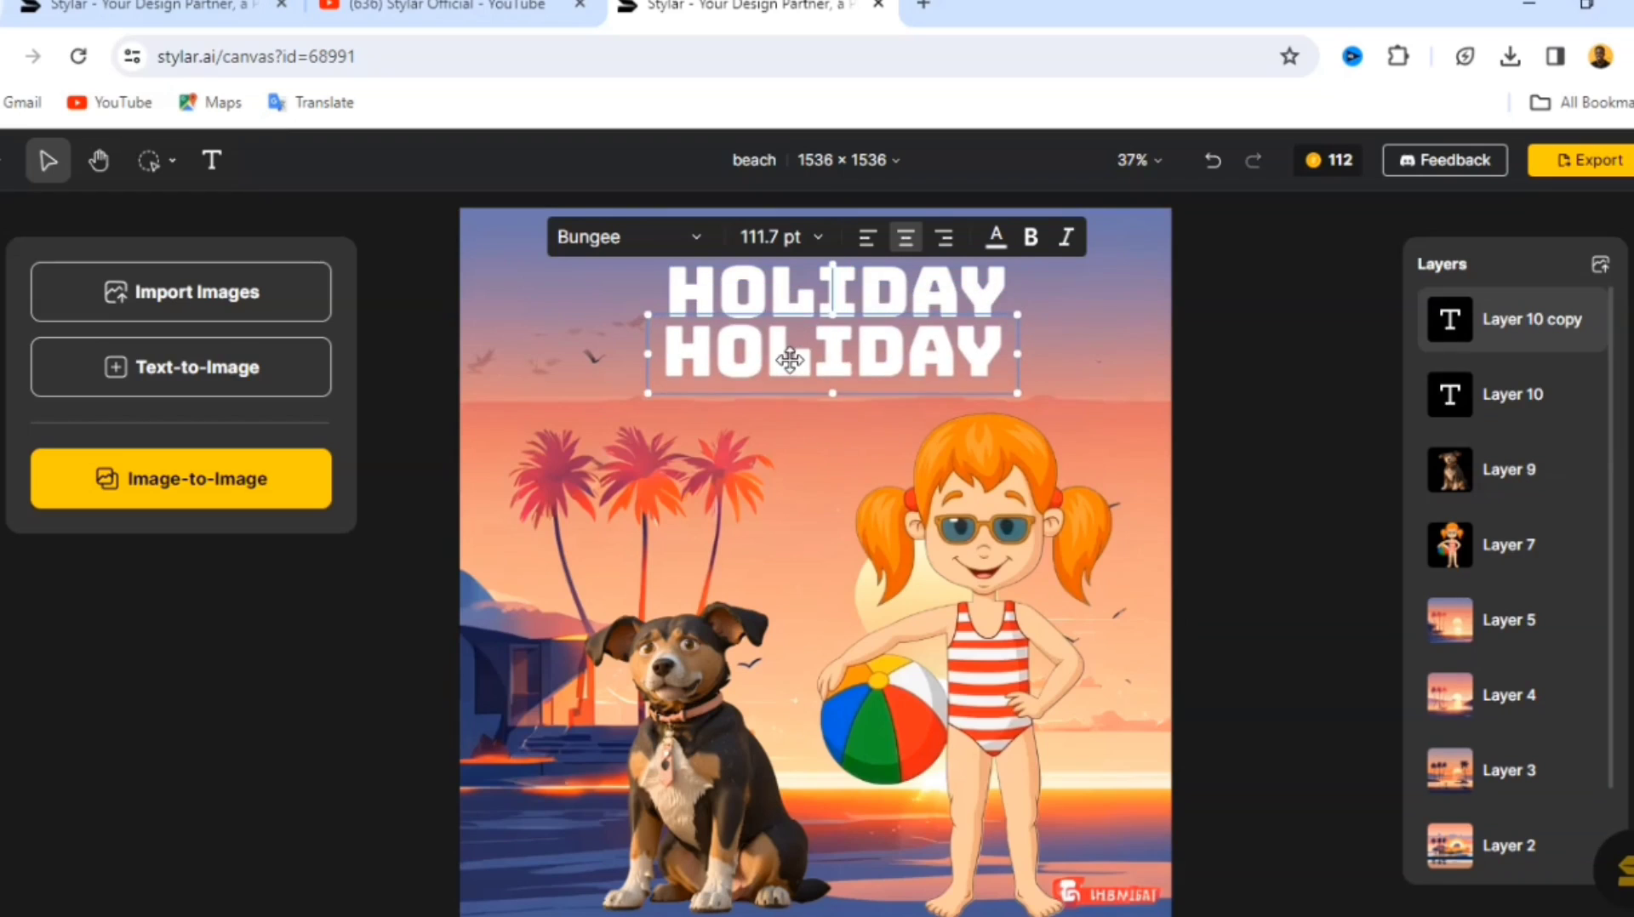
pyautogui.hotkey('ctrl', 'a')
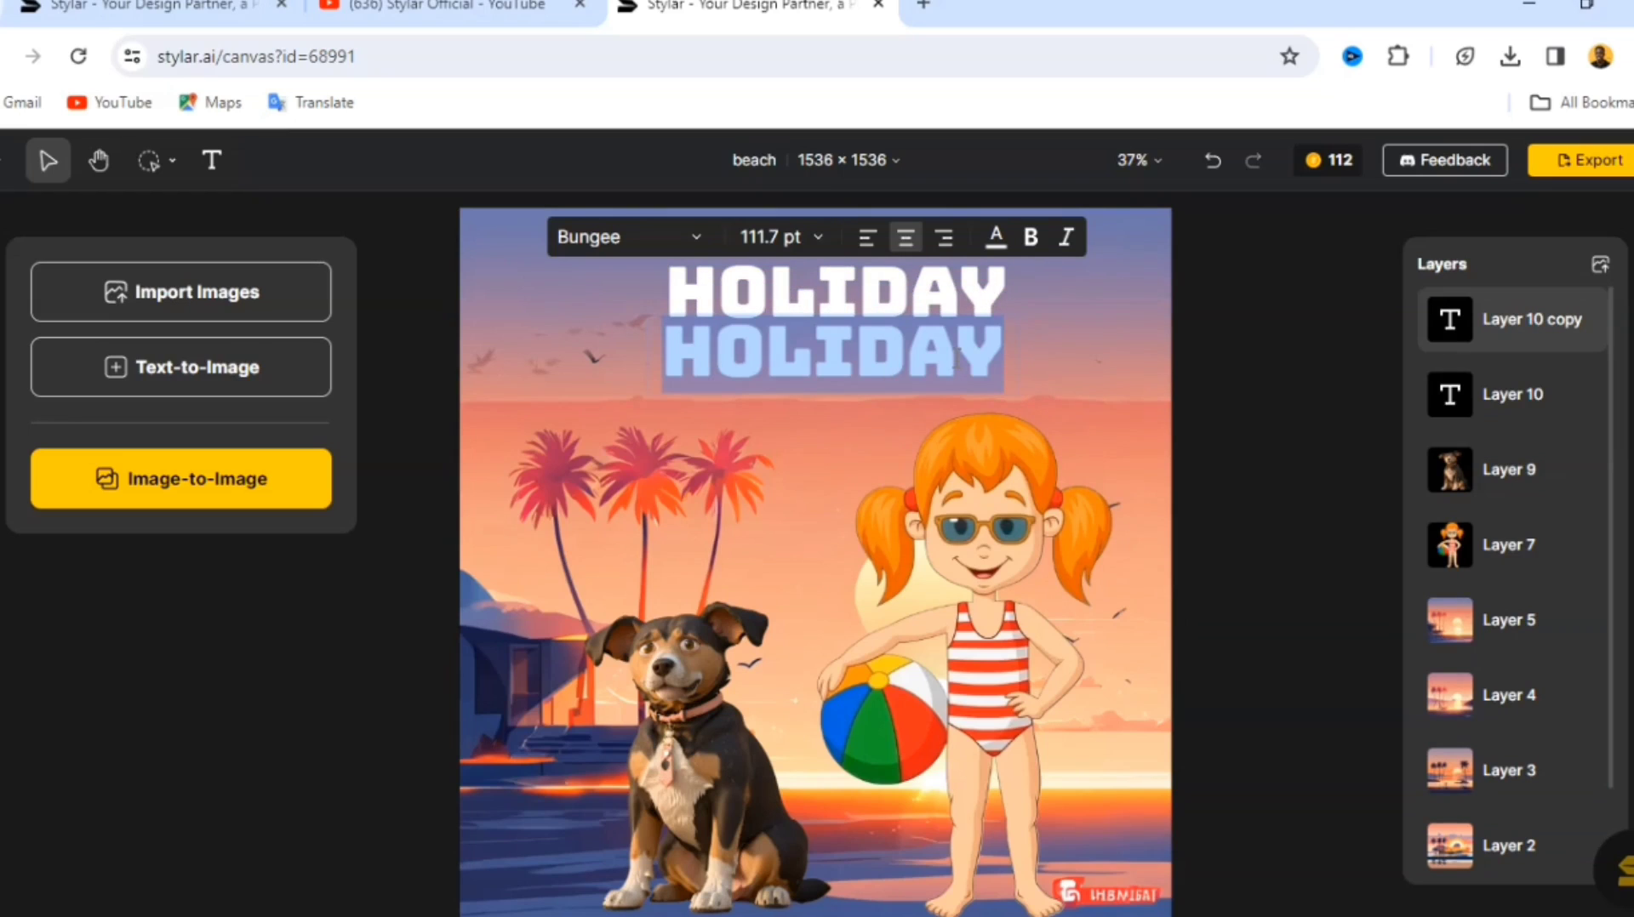
pyautogui.write('PARTY')
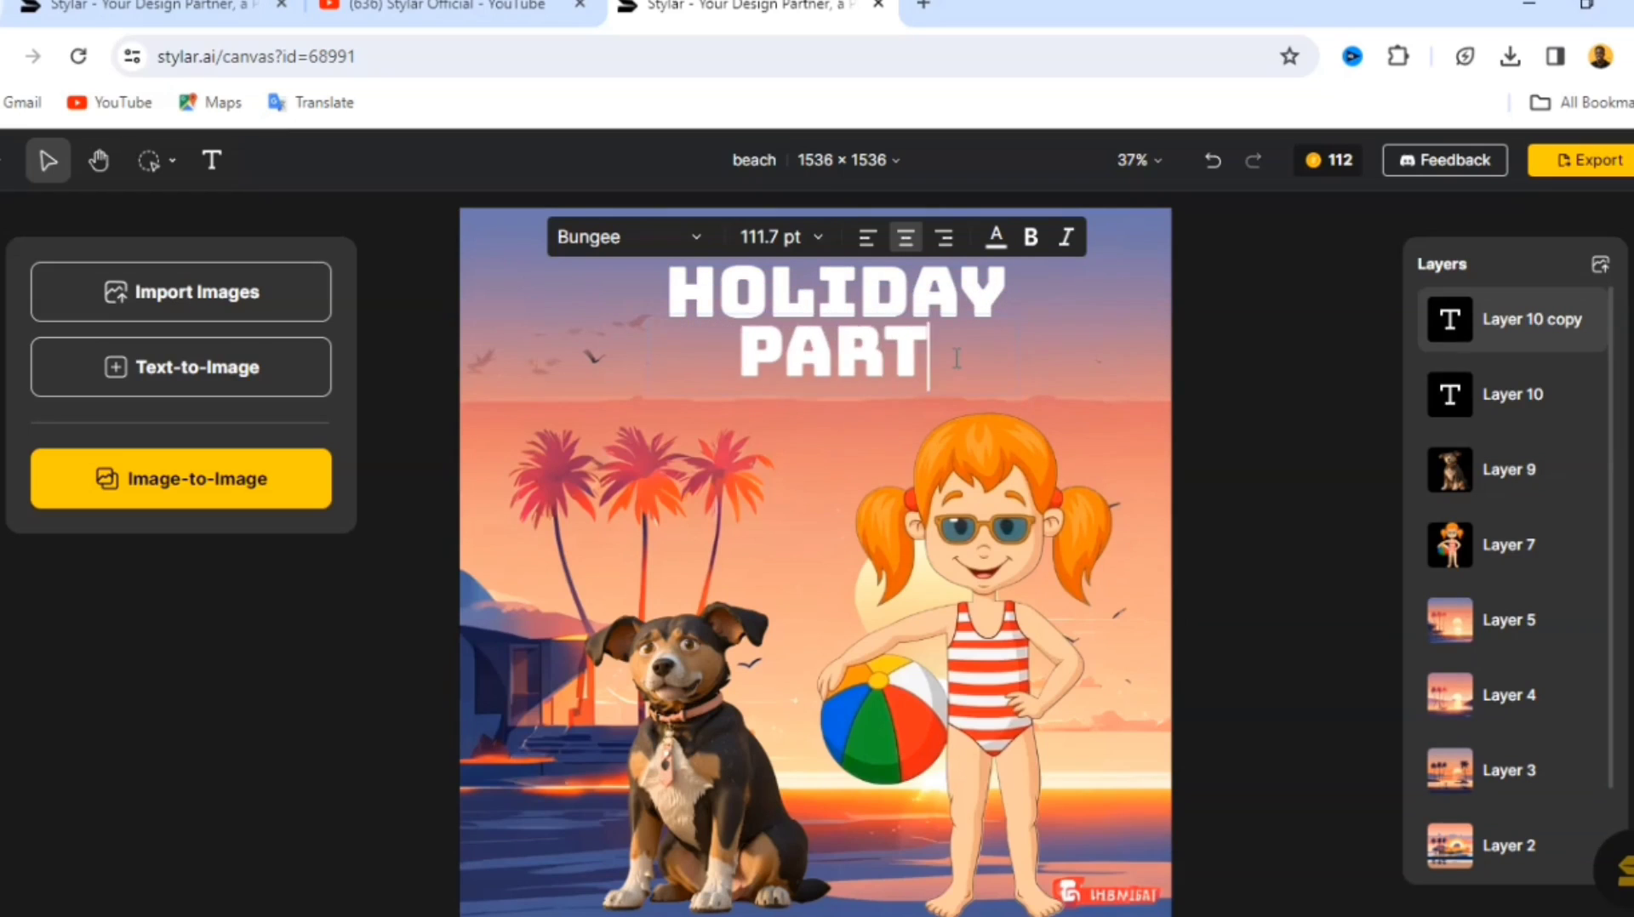
pyautogui.click(1247, 339)
# - Reposition the HOLIDAY and PARTY lines as a stacked title in the sky, with PARTY centered under HOLIDAY
pyautogui.click(835, 284)
pyautogui.moveTo(879, 302)
pyautogui.mouseDown()
pyautogui.moveTo(841, 284)
pyautogui.moveTo(858, 288)
pyautogui.mouseUp()
pyautogui.moveTo(860, 361)
pyautogui.mouseDown()
pyautogui.moveTo(838, 371)
pyautogui.moveTo(874, 352)
pyautogui.mouseUp()
pyautogui.click(1229, 321)
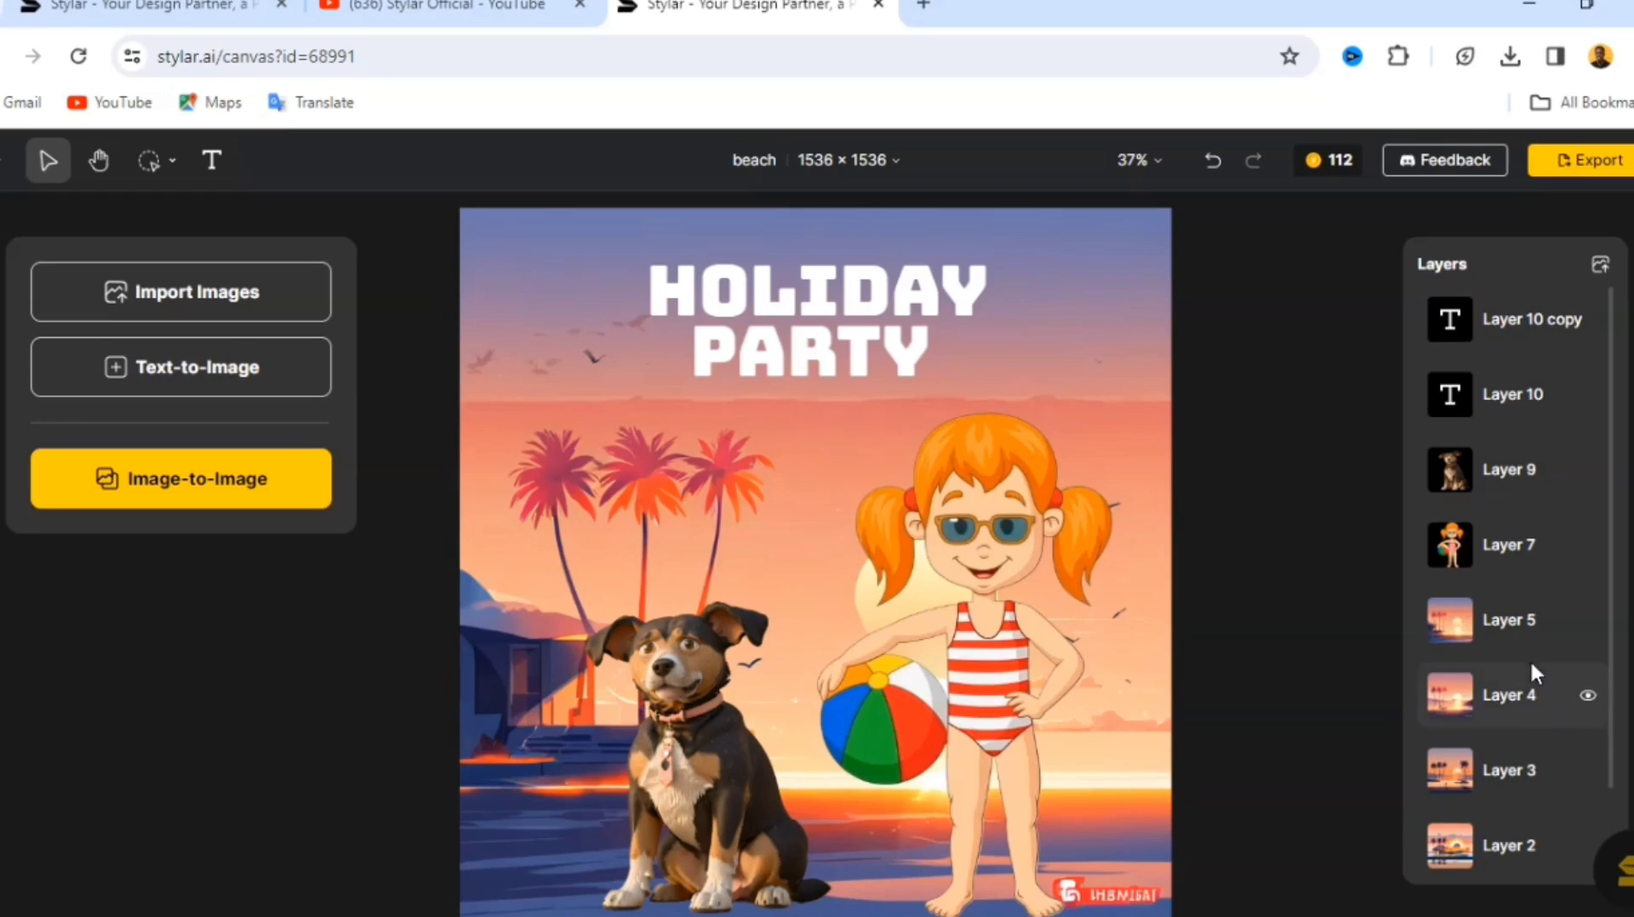
# - Delete the unused background layers, Layer 1 through Layer 4, keeping Layer 5 as the background
pyautogui.scroll(-1, 1529, 681)
pyautogui.click(1532, 604)
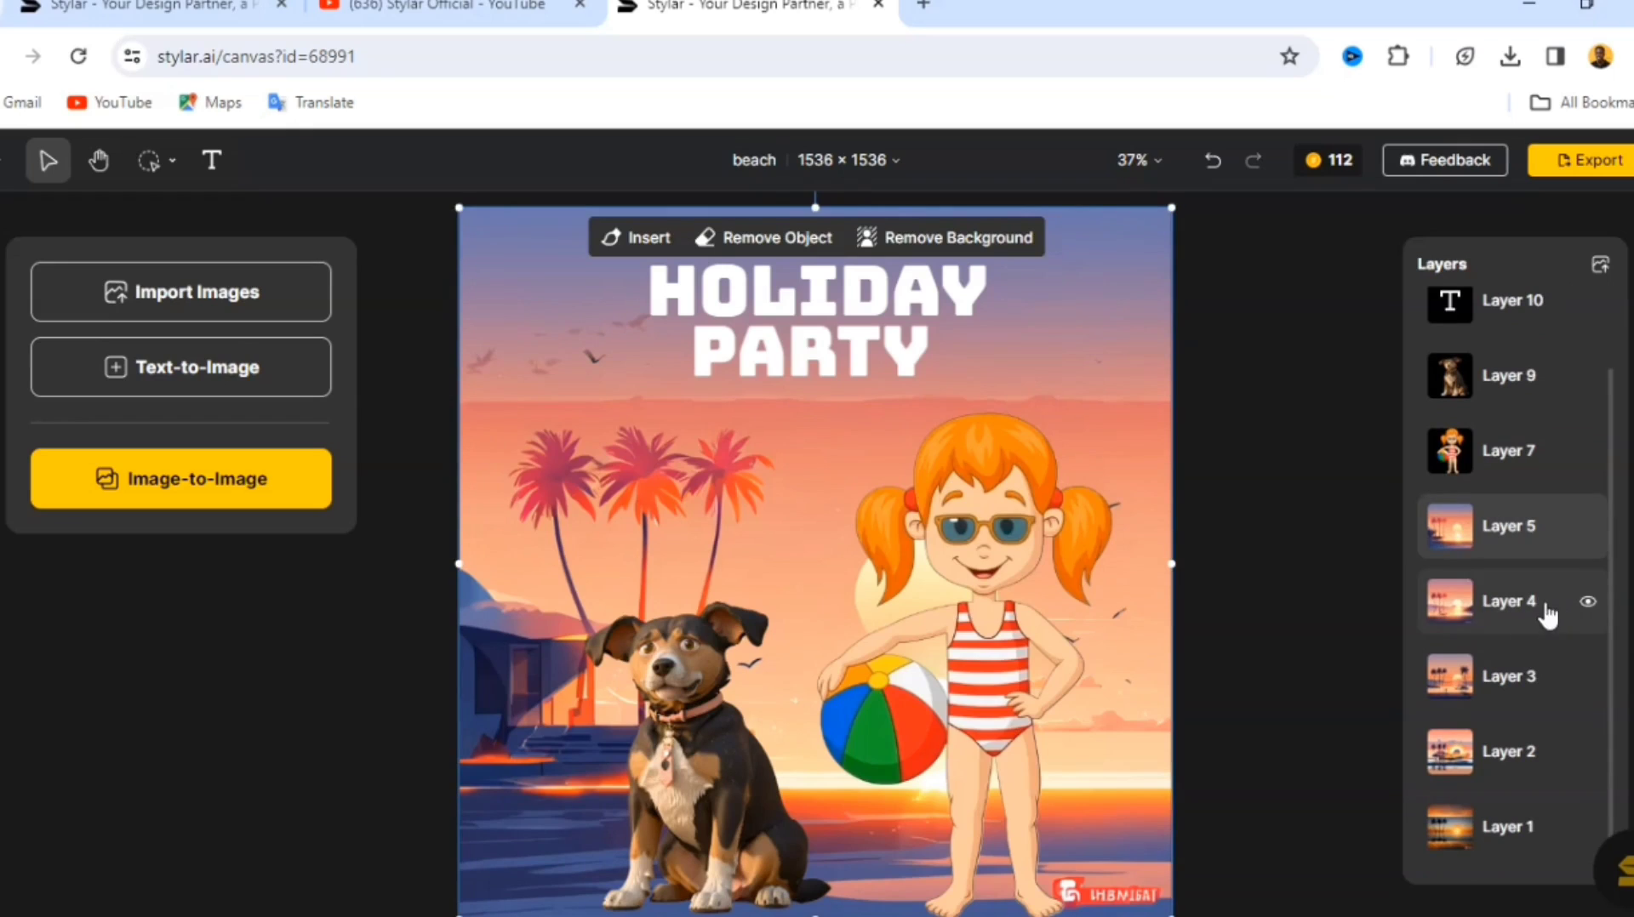
pyautogui.rightClick(1527, 626)
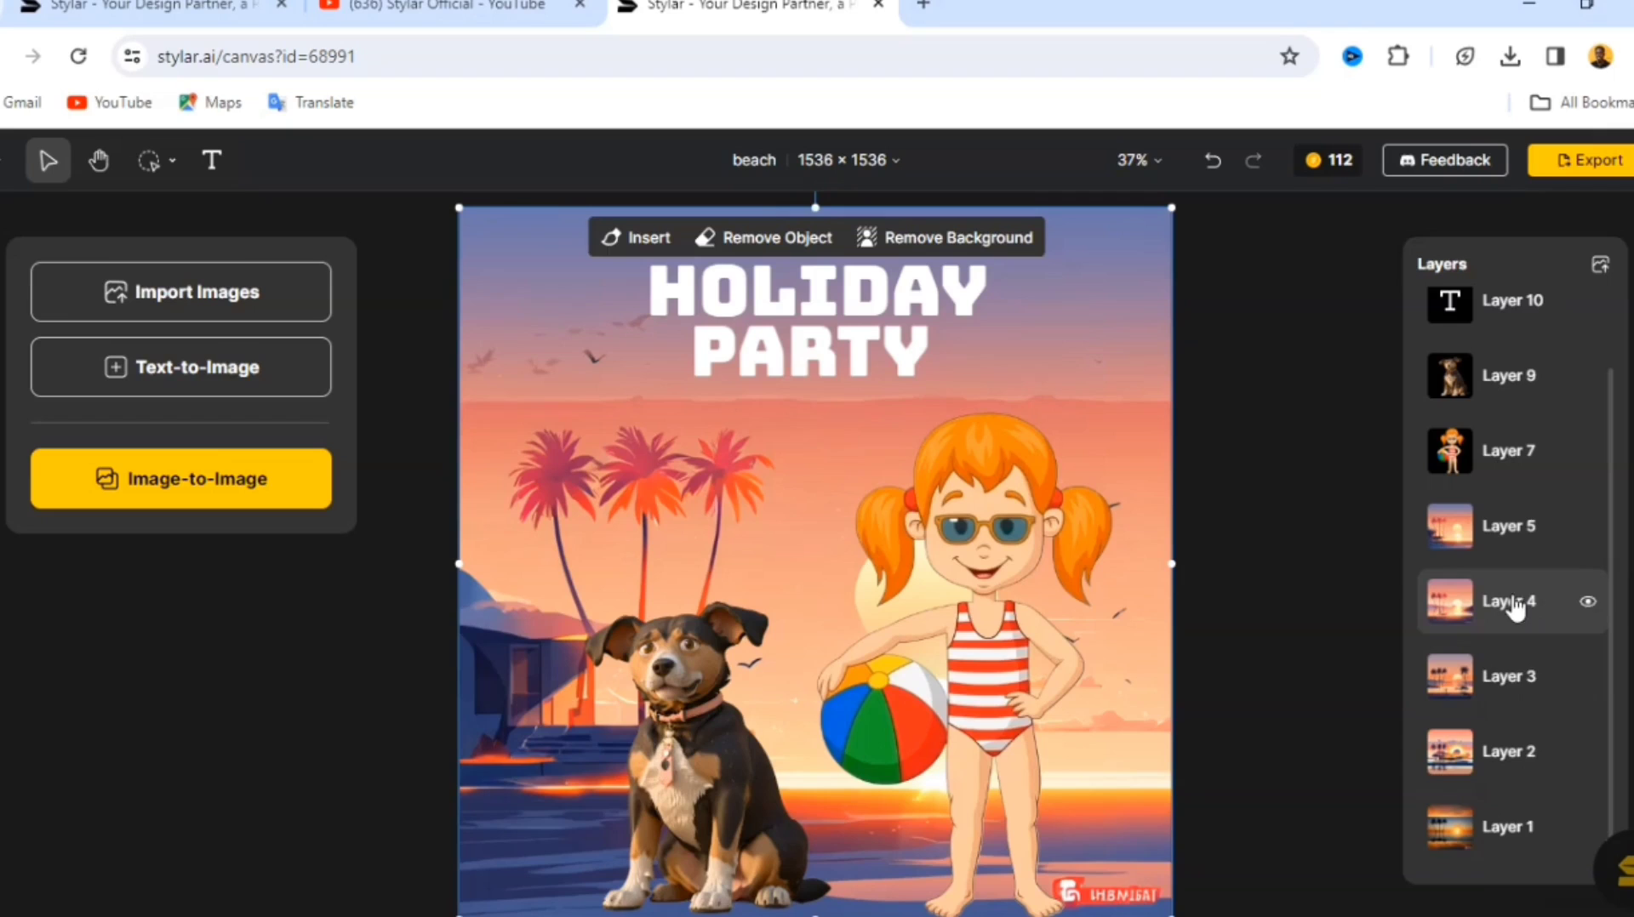
pyautogui.rightClick(1532, 619)
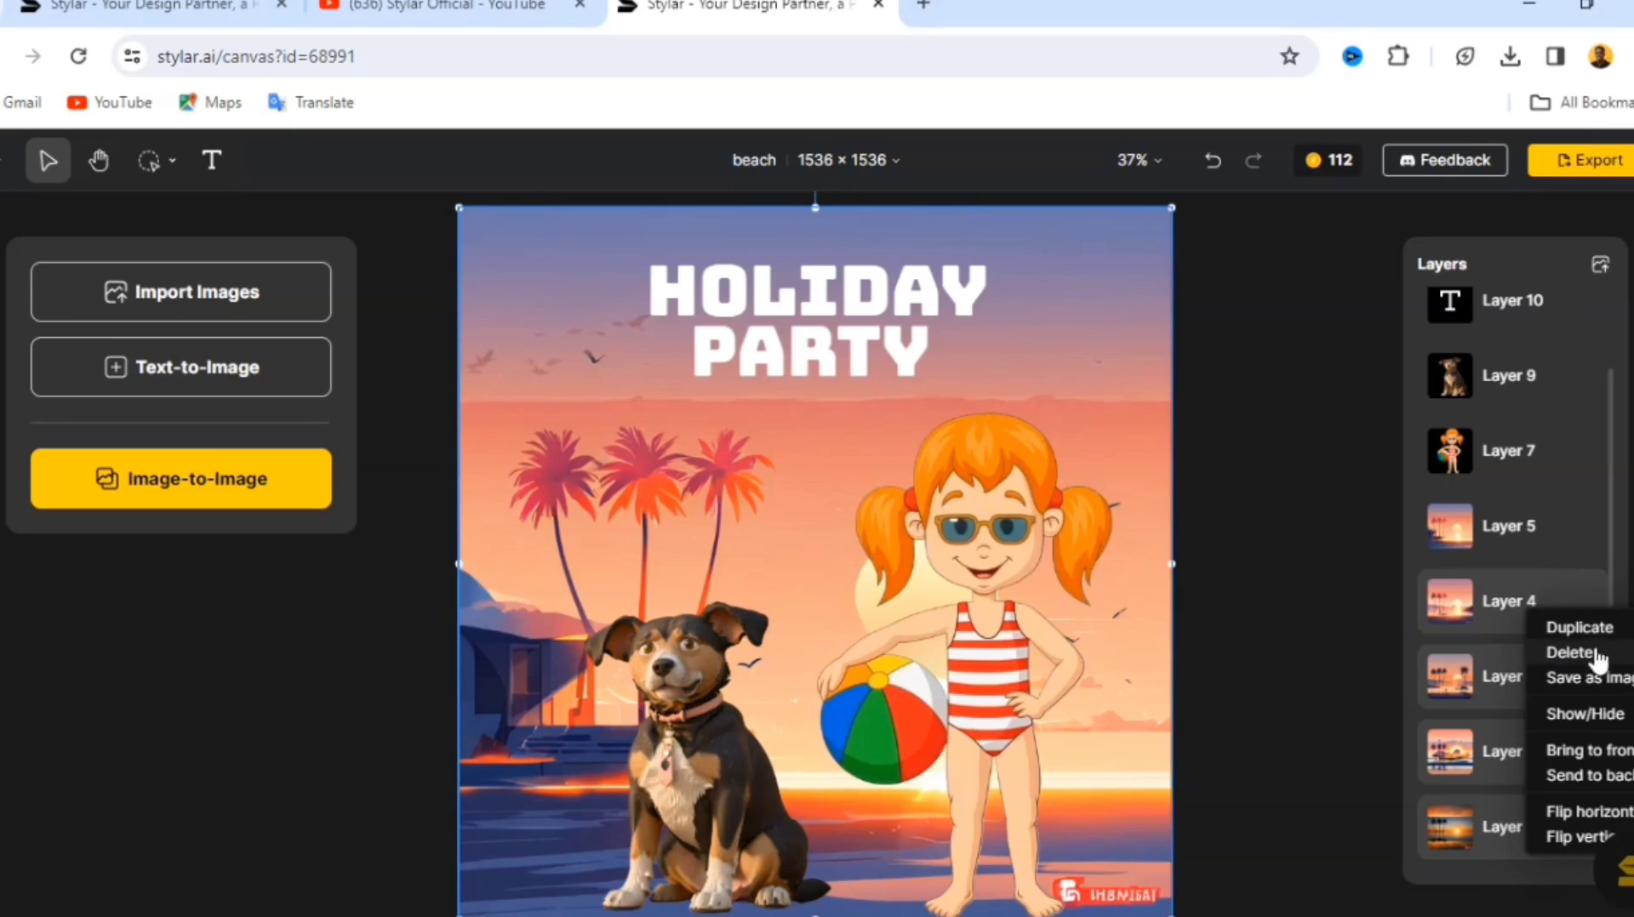
pyautogui.click(1570, 654)
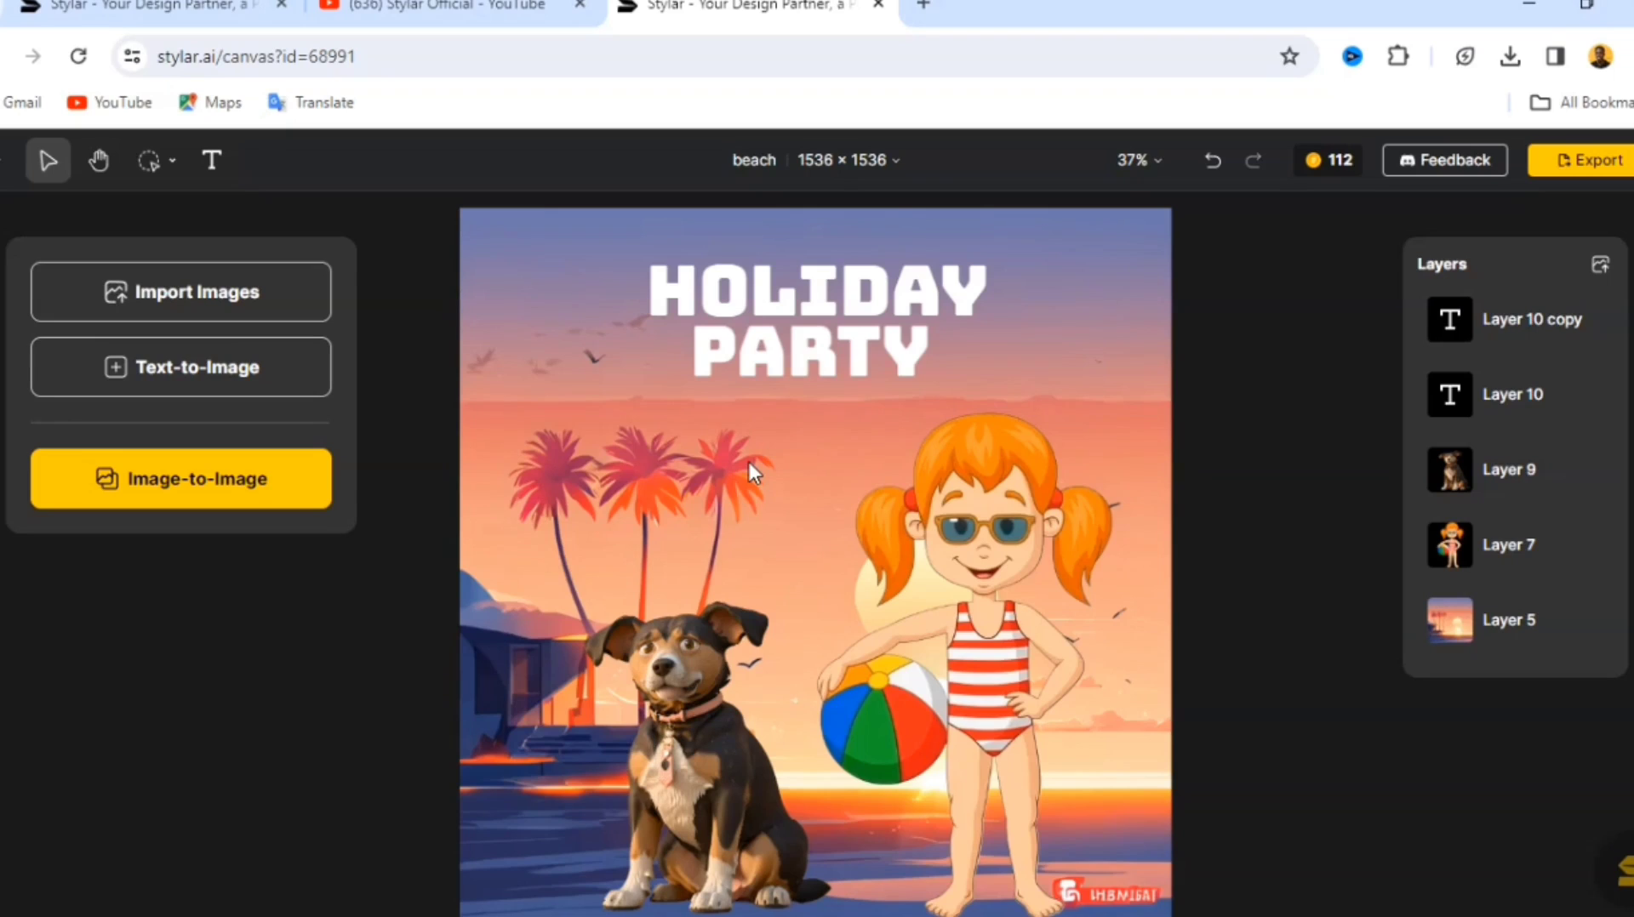
# - Restyle the whole composition with Image-to-Image in the Piece of Holiday style, with structure match and style intensity at 0.7
pyautogui.click(199, 495)
pyautogui.scroll(-1, 206, 636)
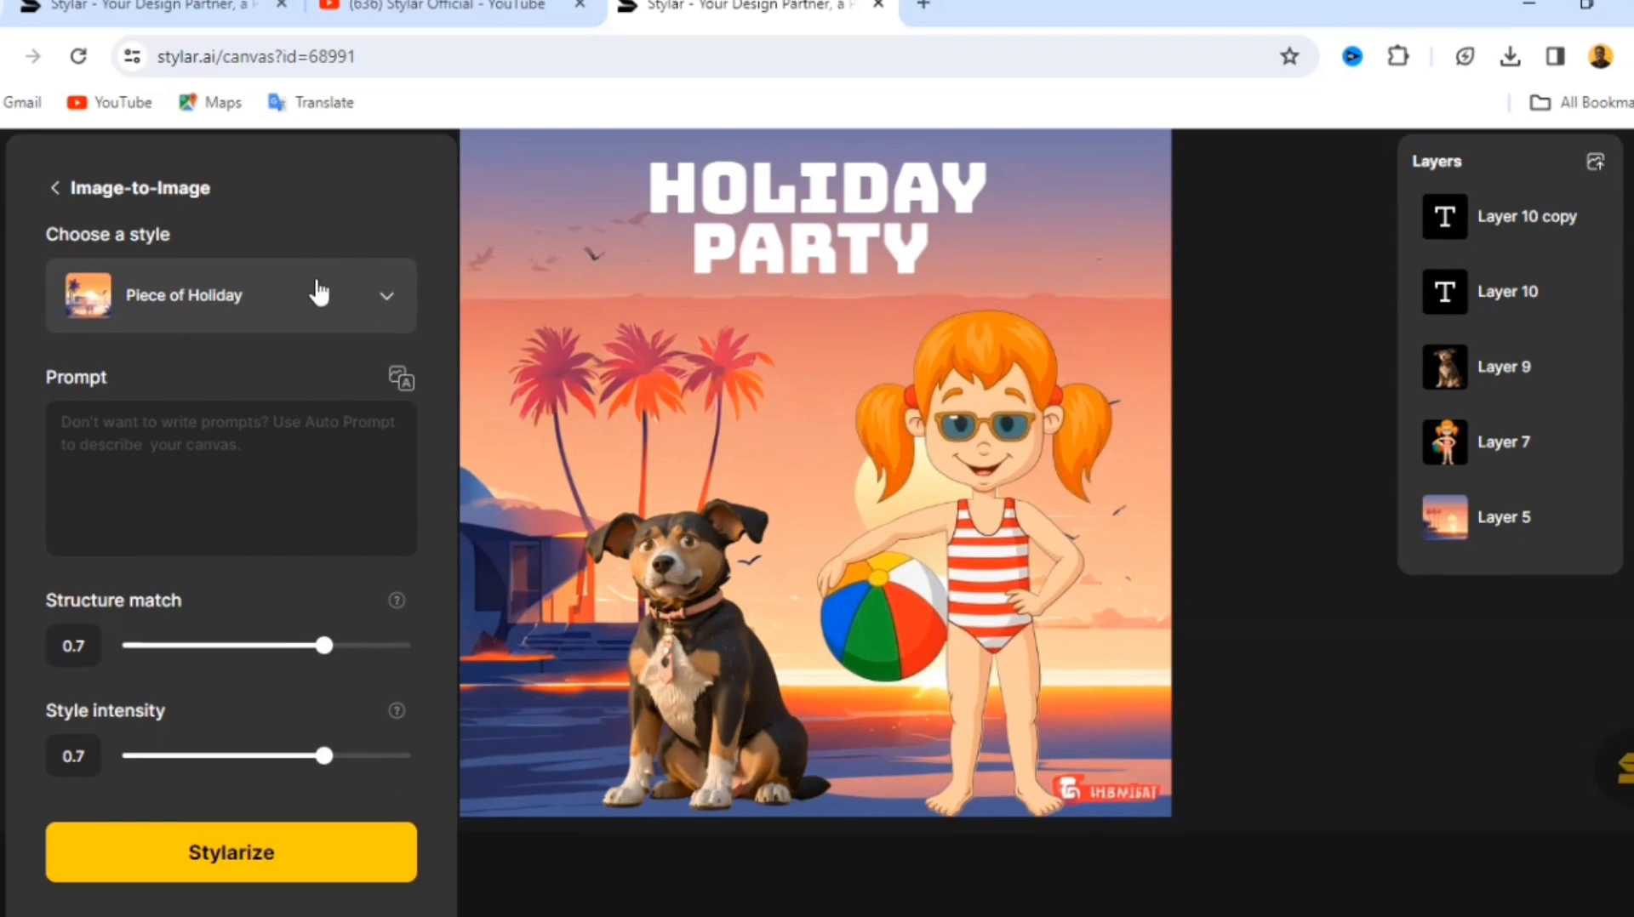
pyautogui.click(380, 308)
pyautogui.click(328, 301)
pyautogui.click(236, 305)
pyautogui.click(220, 305)
pyautogui.click(306, 839)
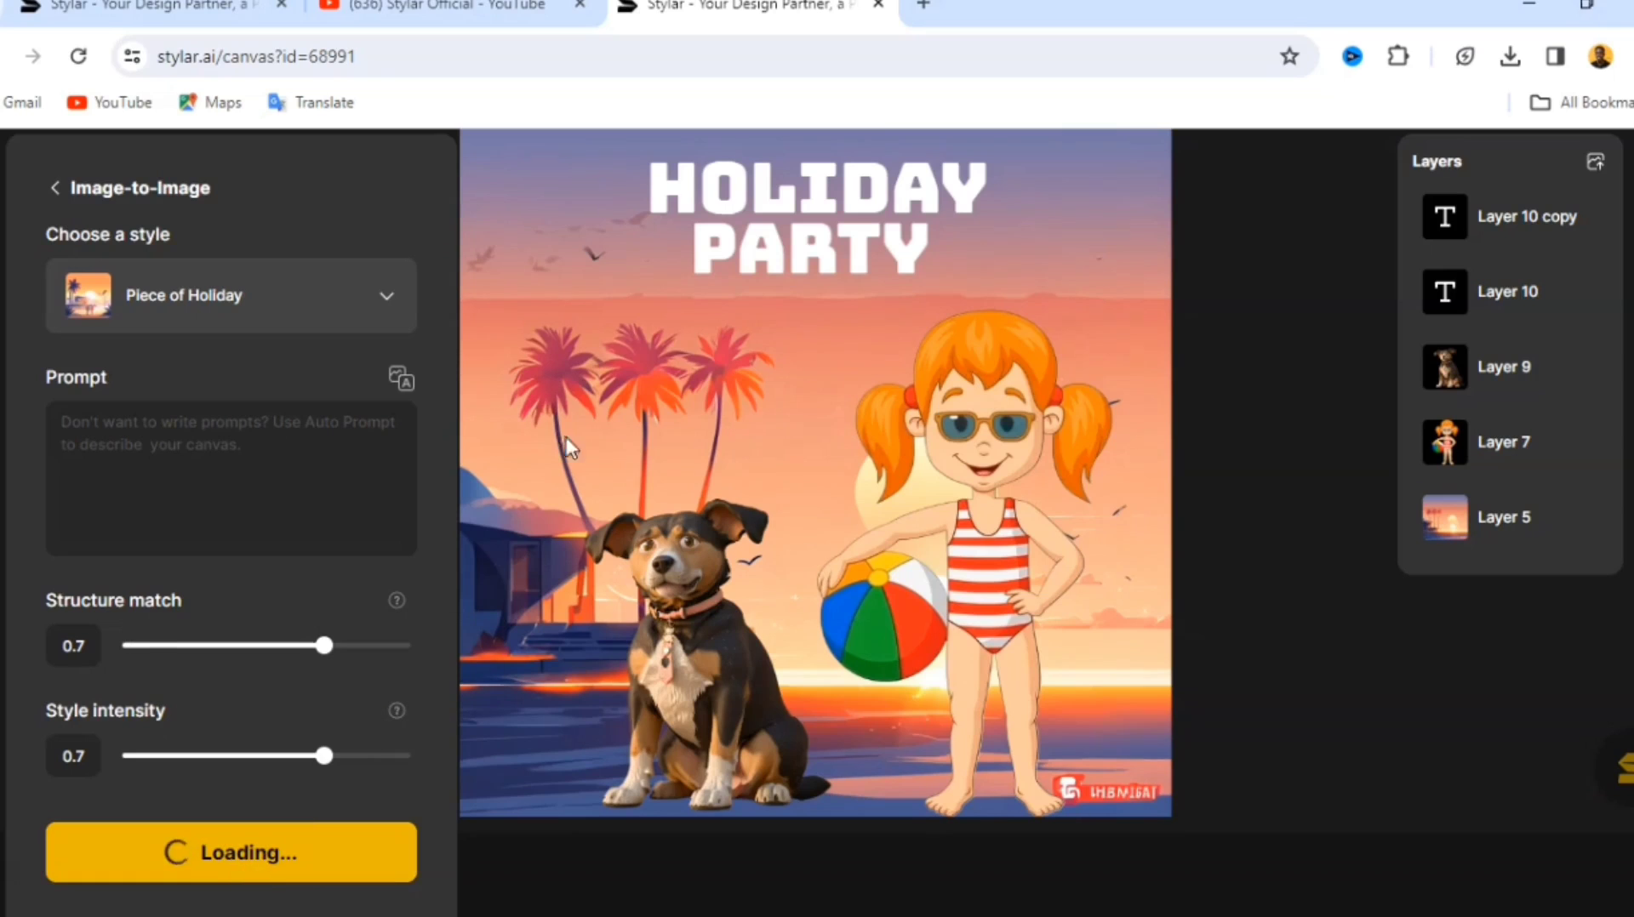
pyautogui.scroll(2, 562, 439)
pyautogui.scroll(-3, 488, 366)
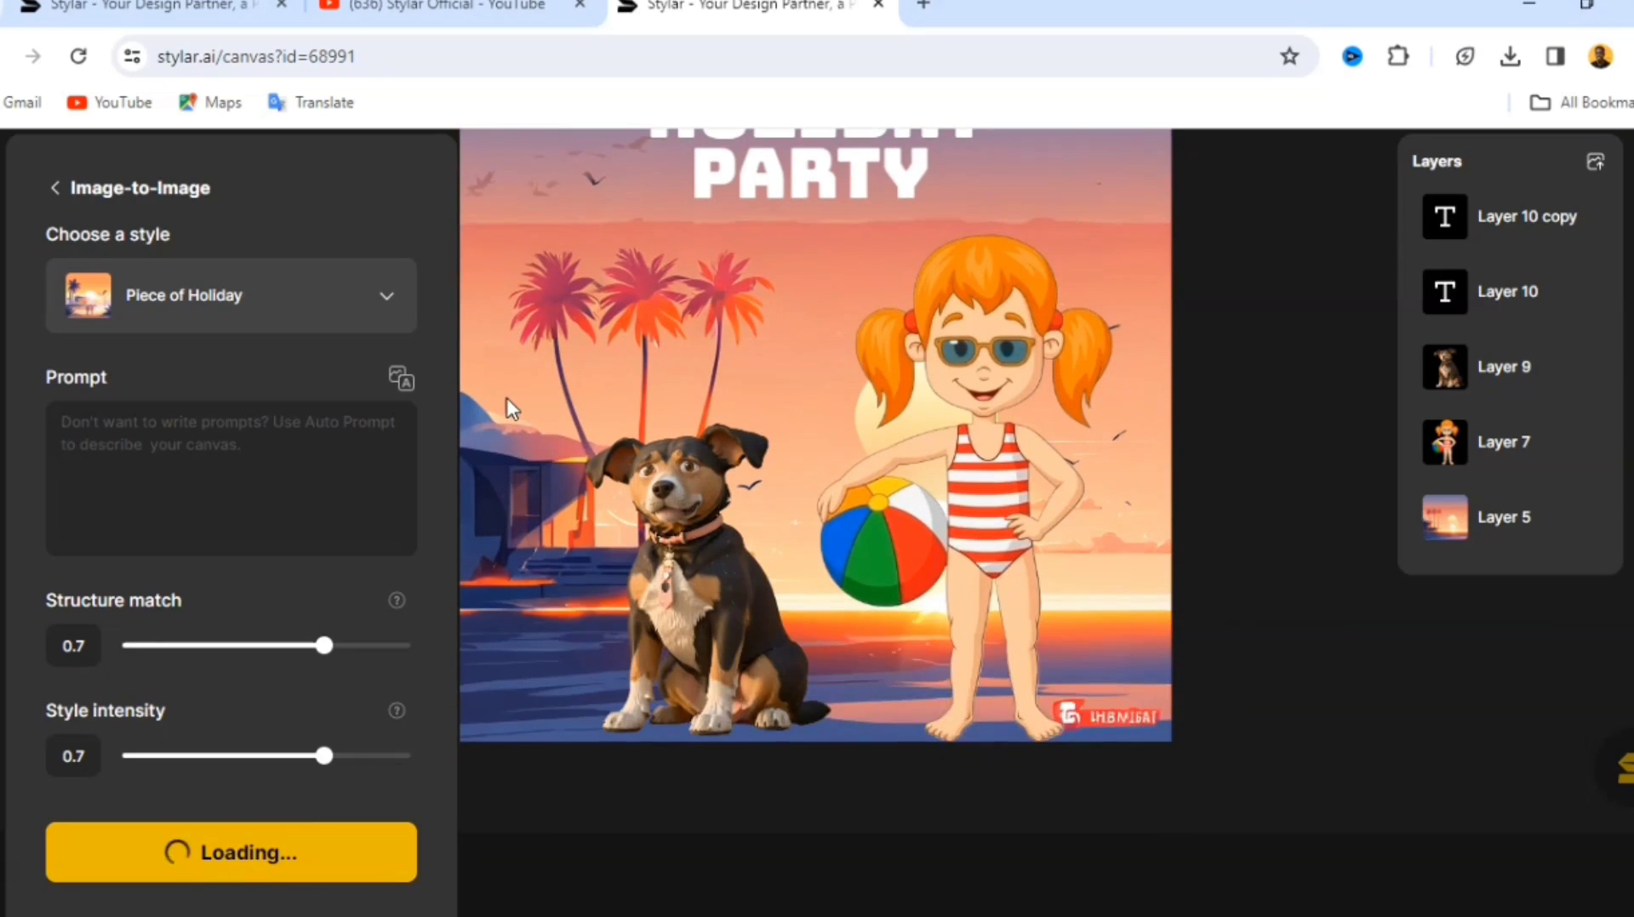
pyautogui.scroll(1, 511, 409)
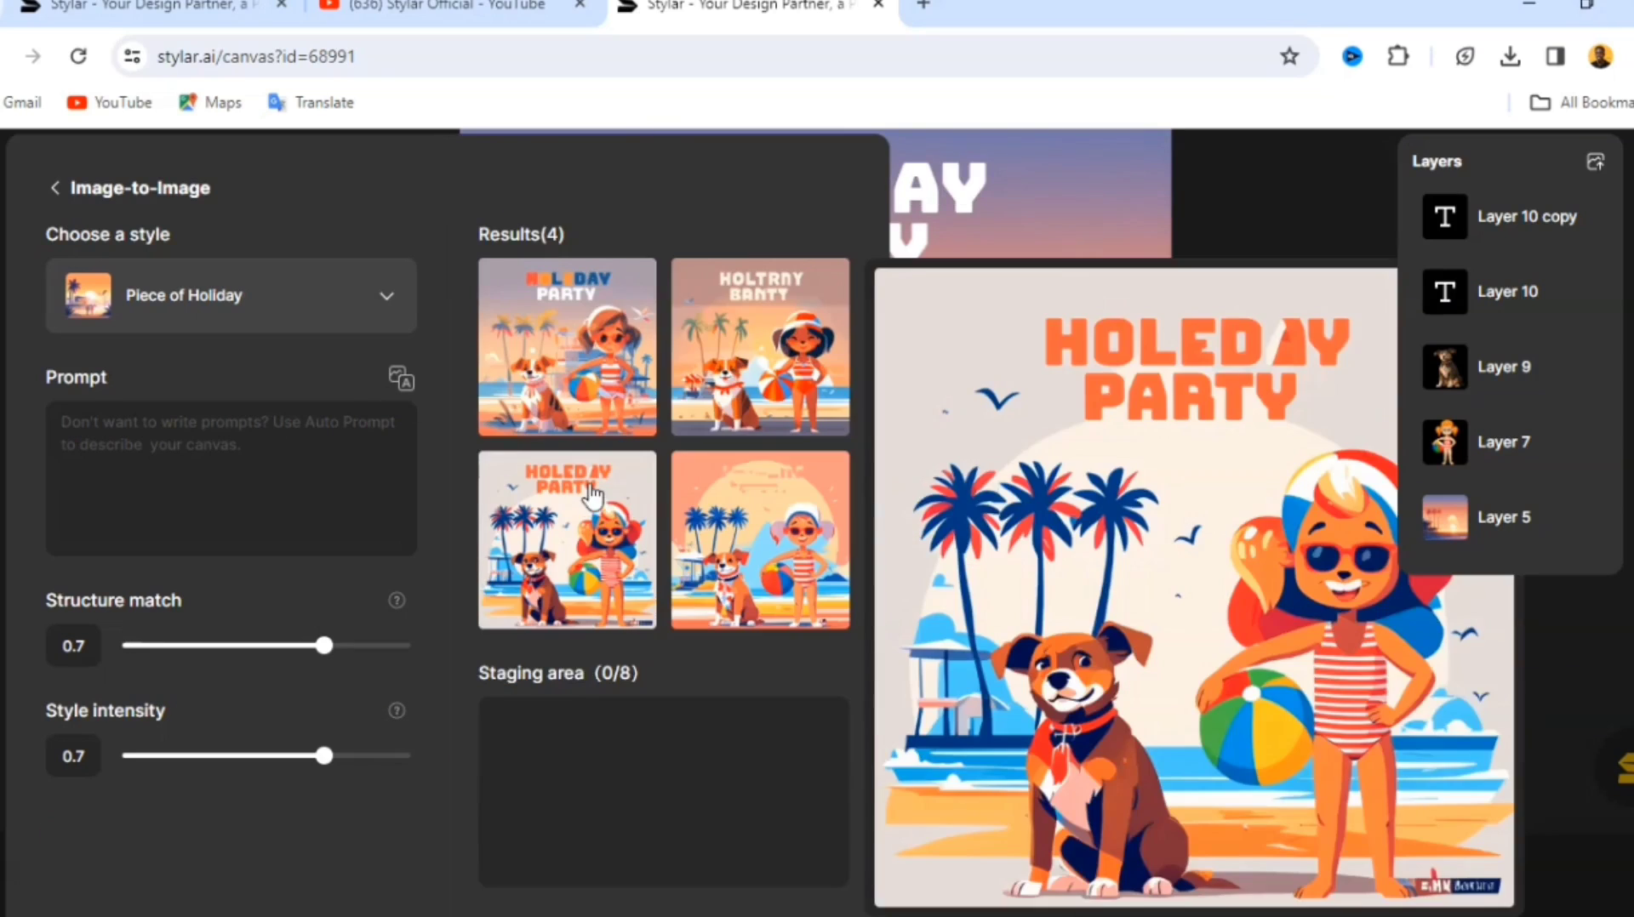
# - Preview the restyled results, stage the "HOLEDAY PARTY" and "HOLTRNY BANTY" versions and place both on the canvas
pyautogui.moveTo(596, 523)
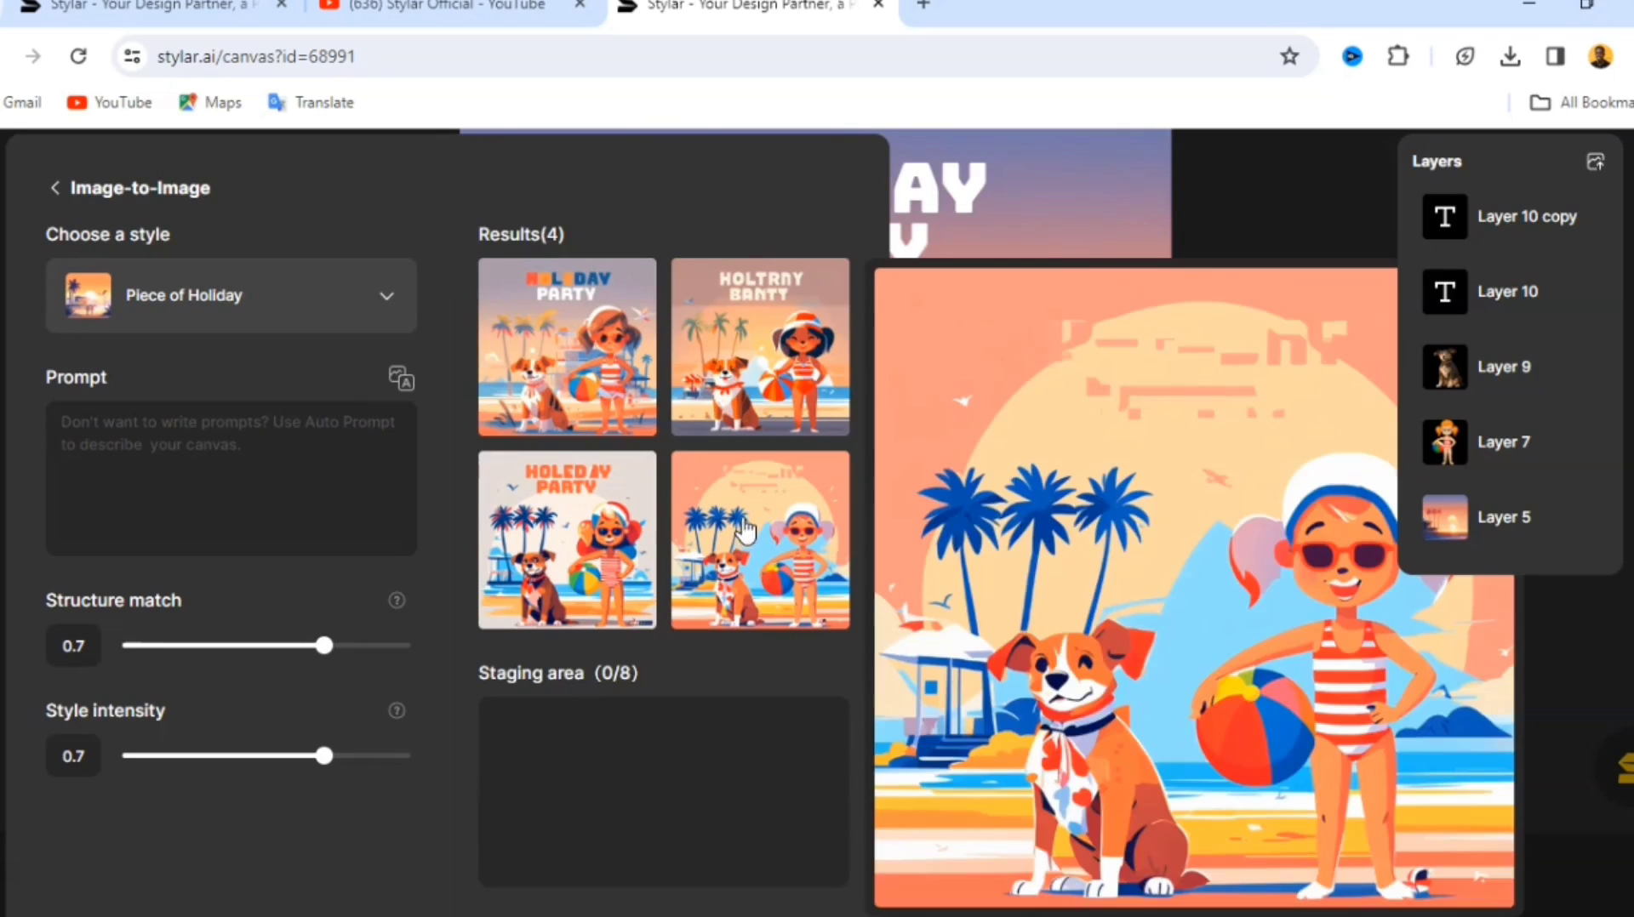
pyautogui.moveTo(771, 351)
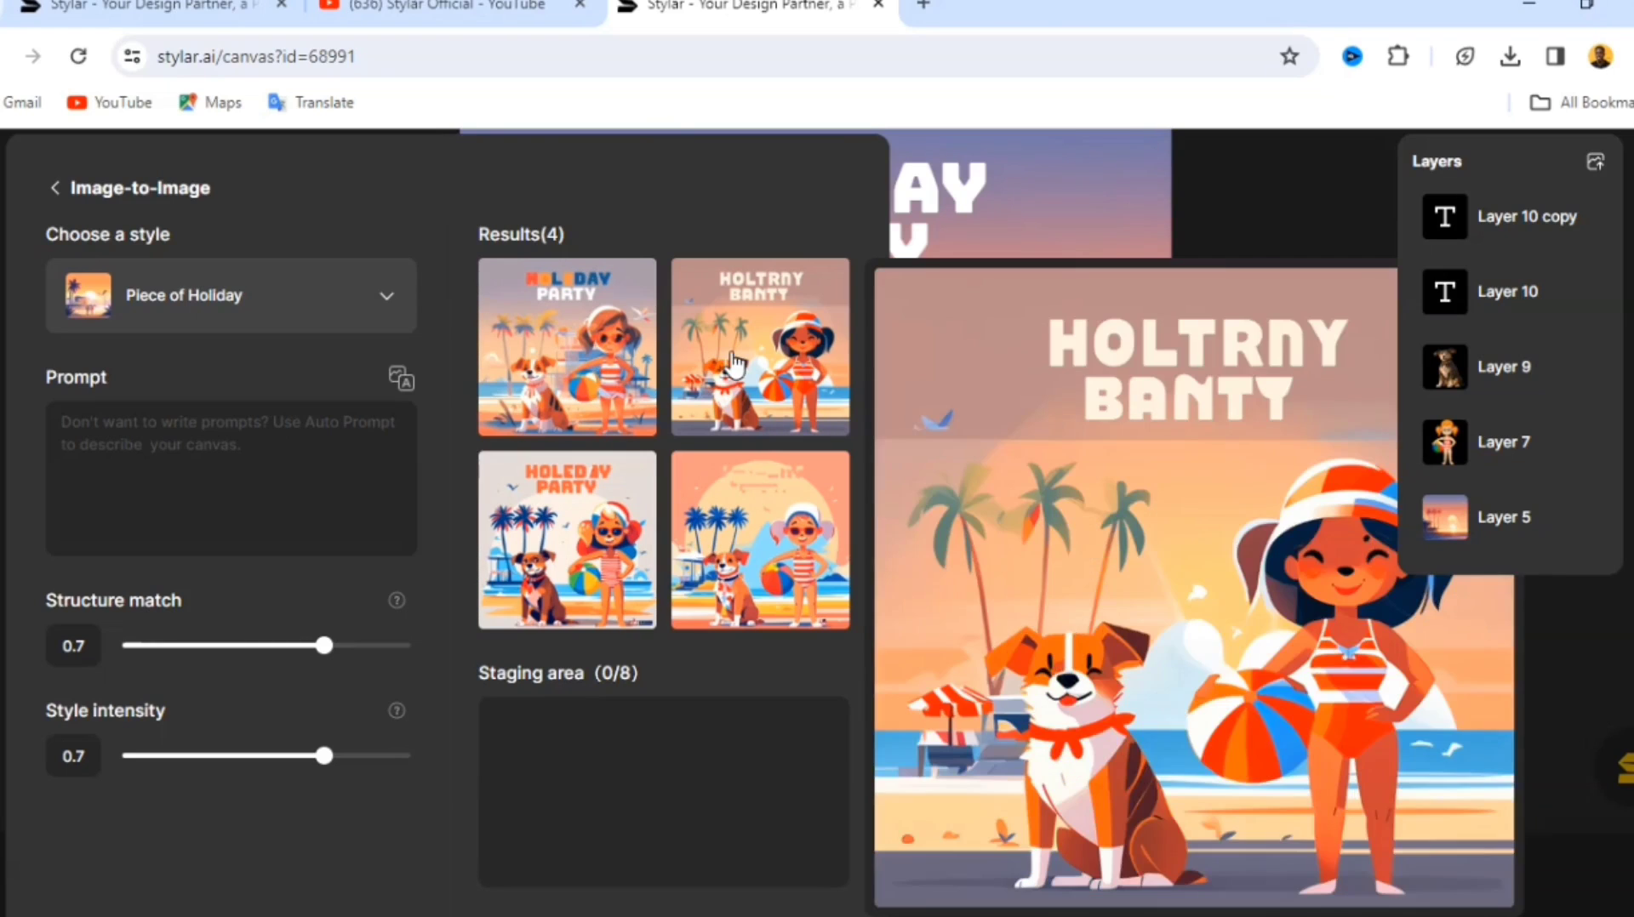
pyautogui.click(605, 541)
pyautogui.click(754, 356)
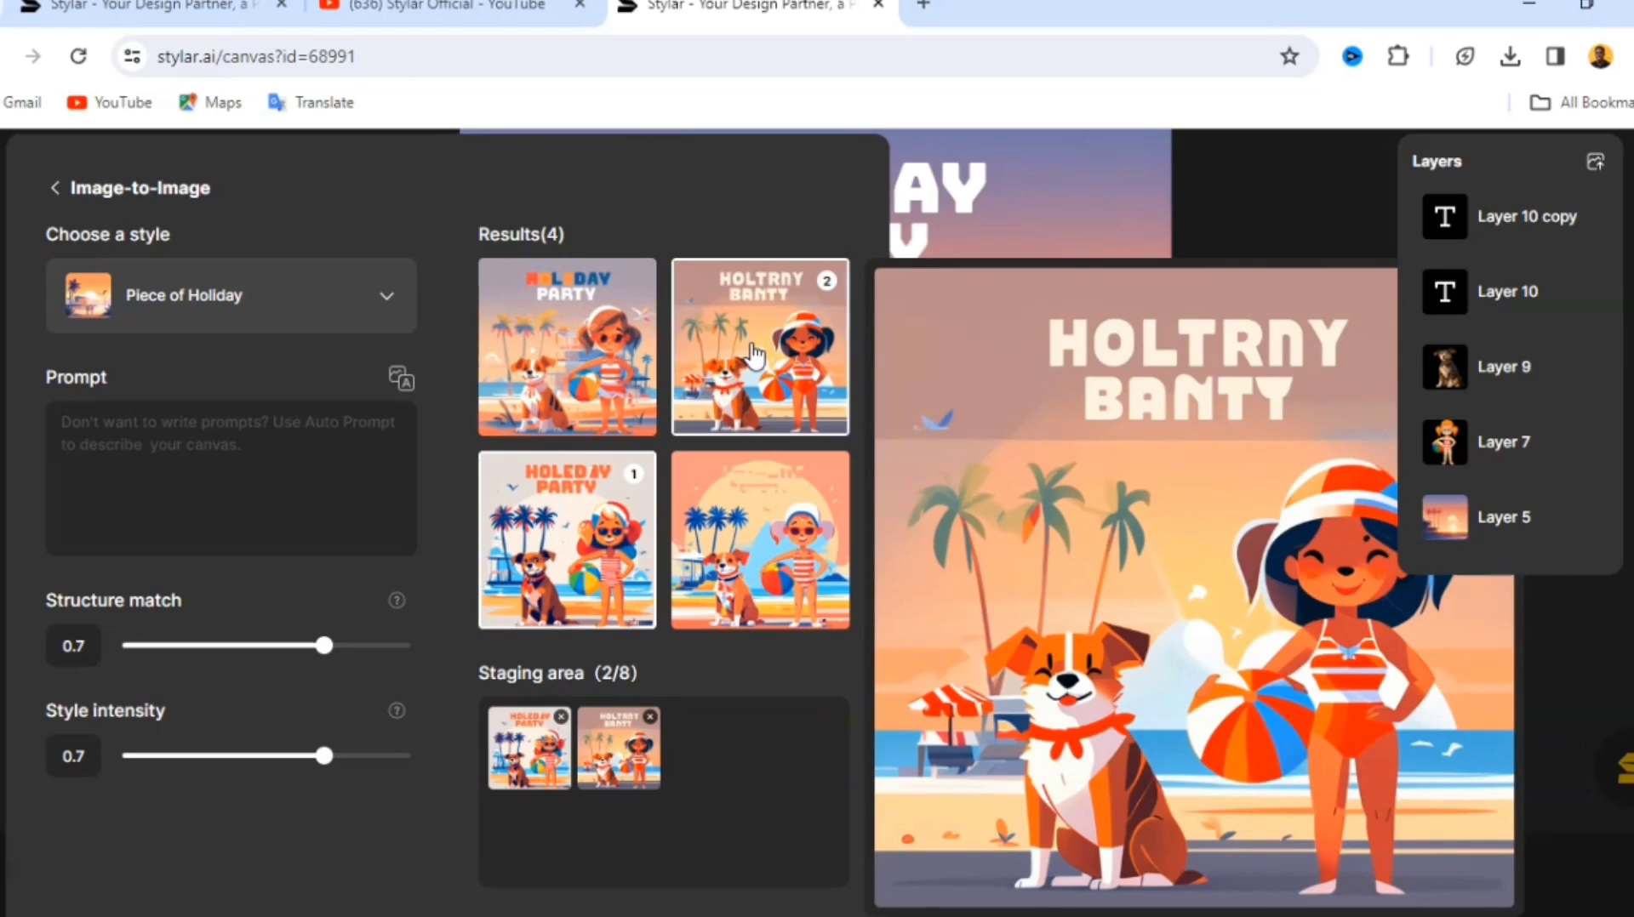
pyautogui.scroll(-1, 691, 792)
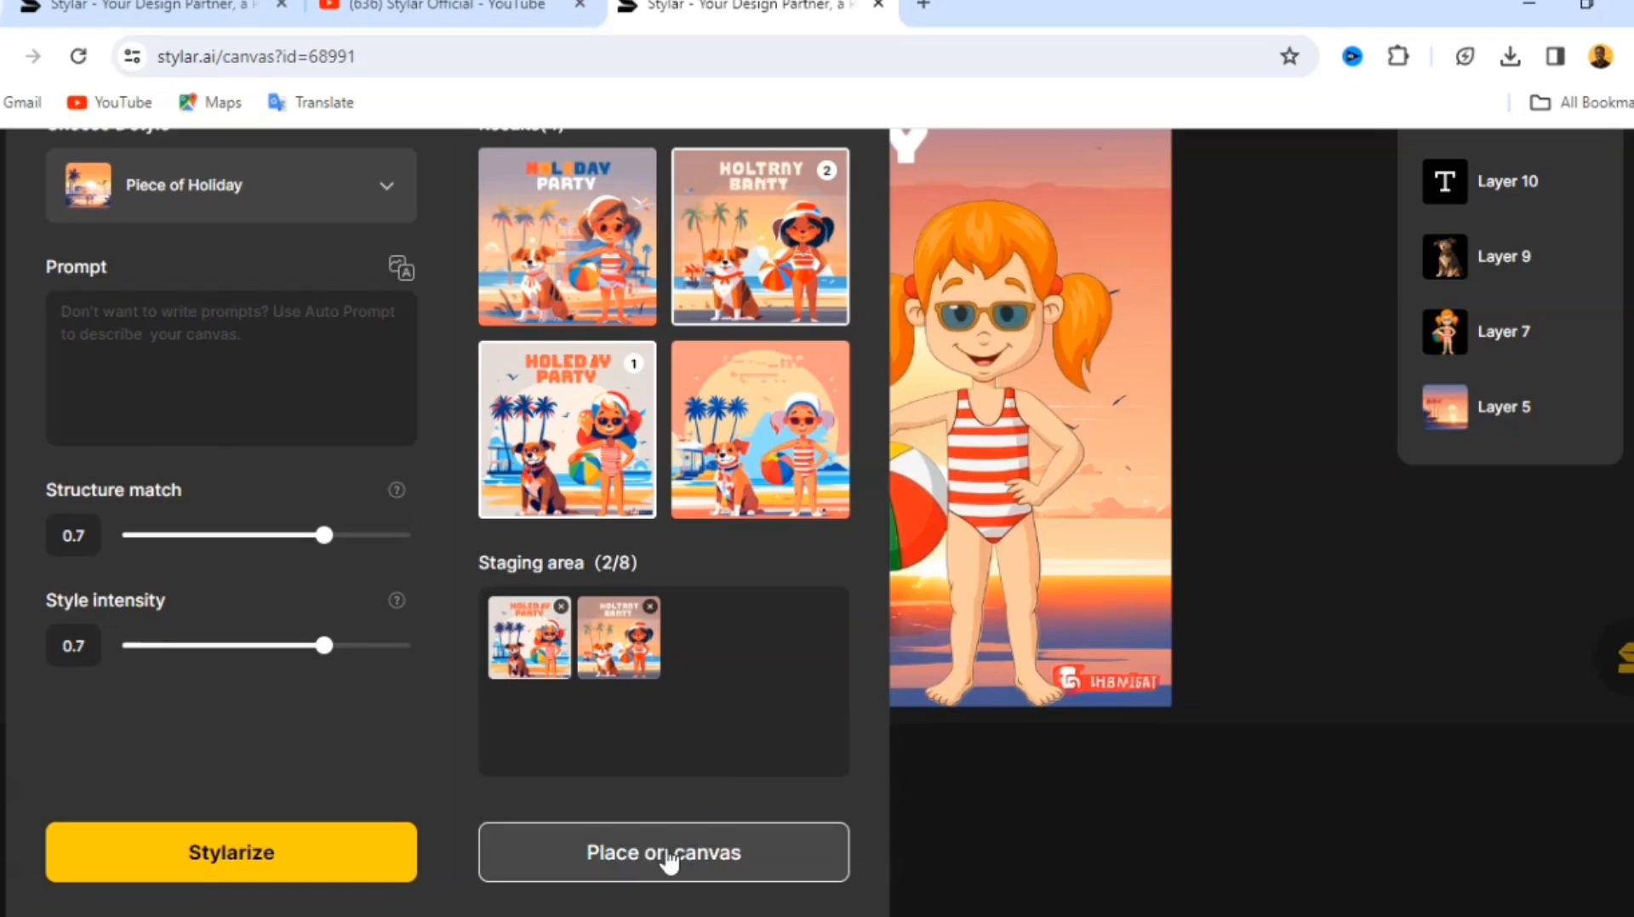
pyautogui.click(672, 854)
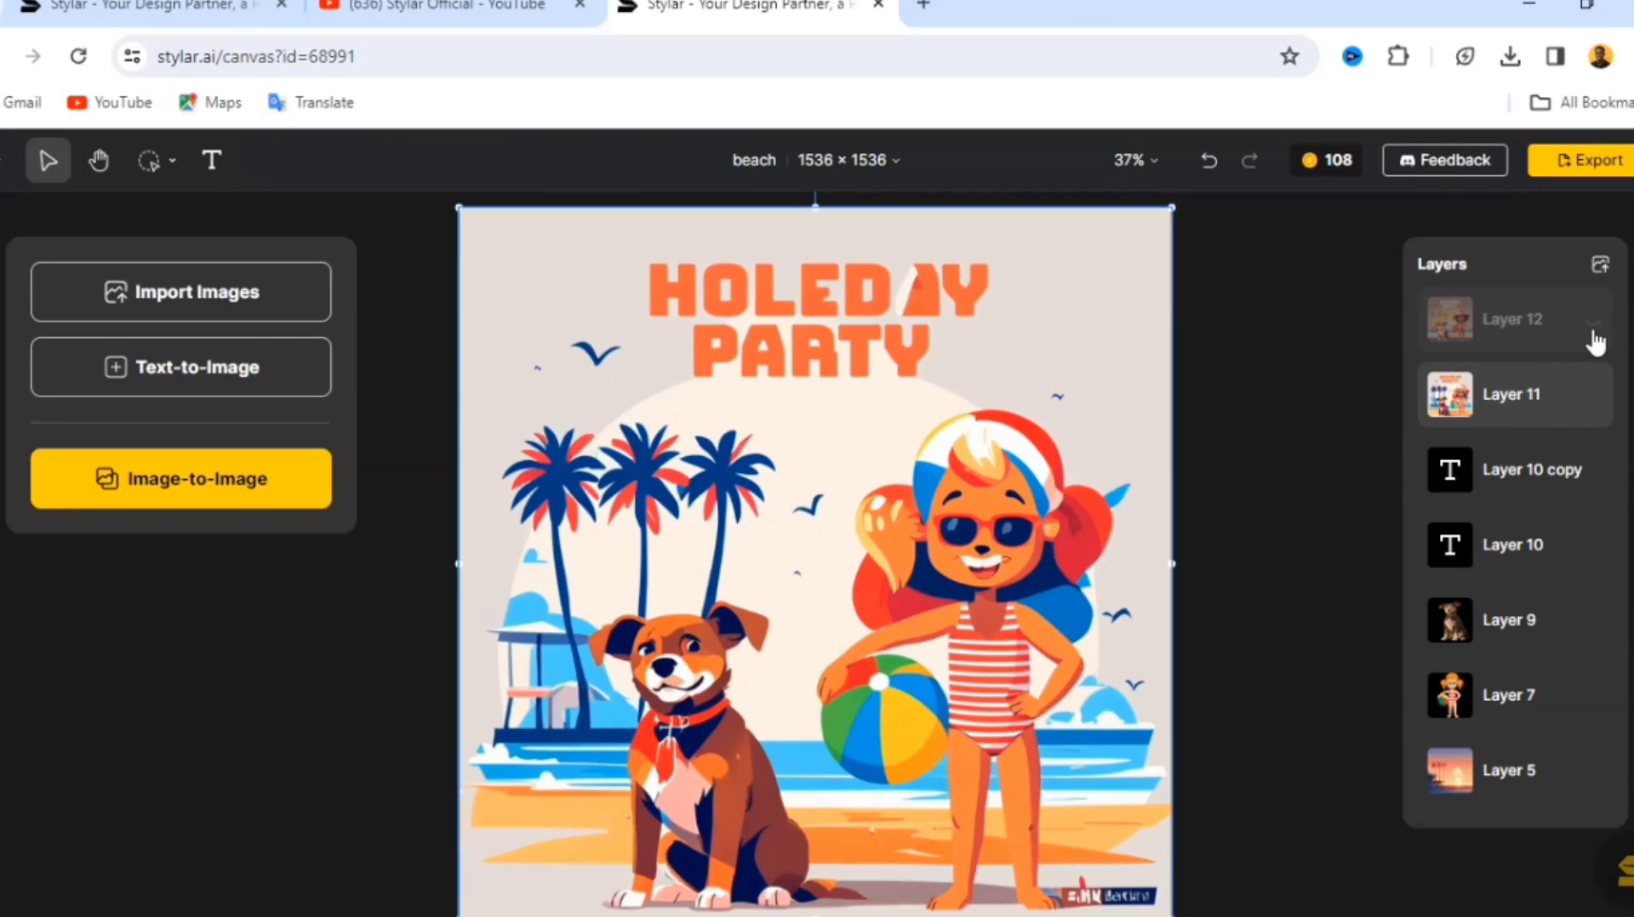
# - Toggle the visibility of Layer 12 to compare the two restyled versions, leaving it shown above Layer 11
pyautogui.click(1594, 328)
pyautogui.click(1596, 333)
pyautogui.click(1595, 334)
pyautogui.click(1593, 330)
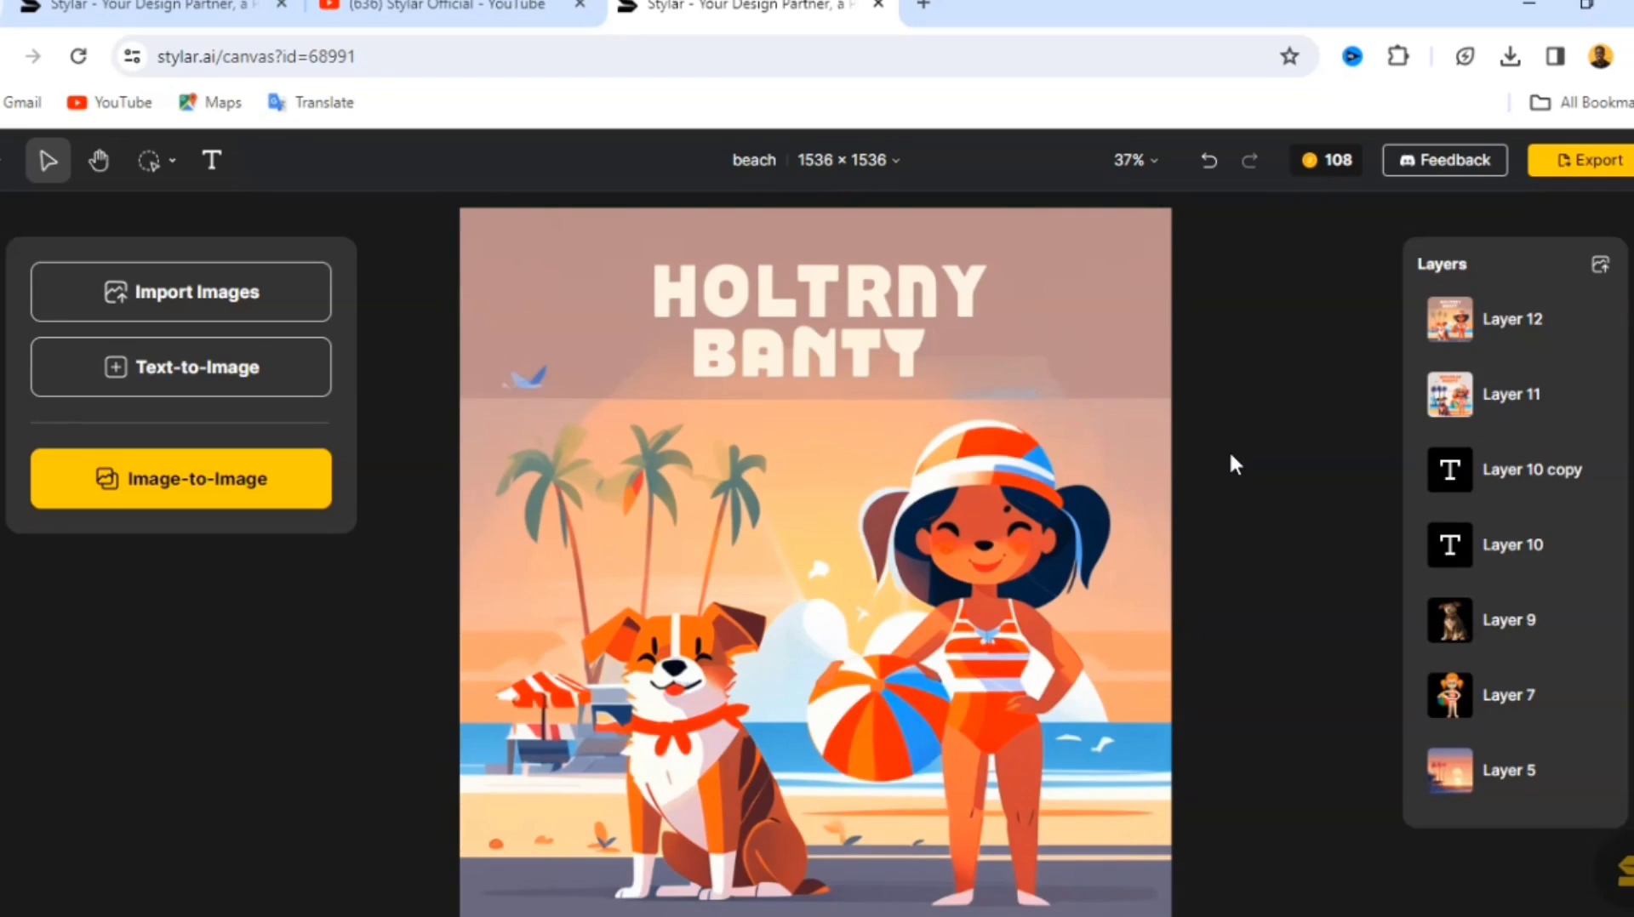
# - Review the export choices for file type and image size, and try the option to export all layers before closing the settings
pyautogui.click(1609, 171)
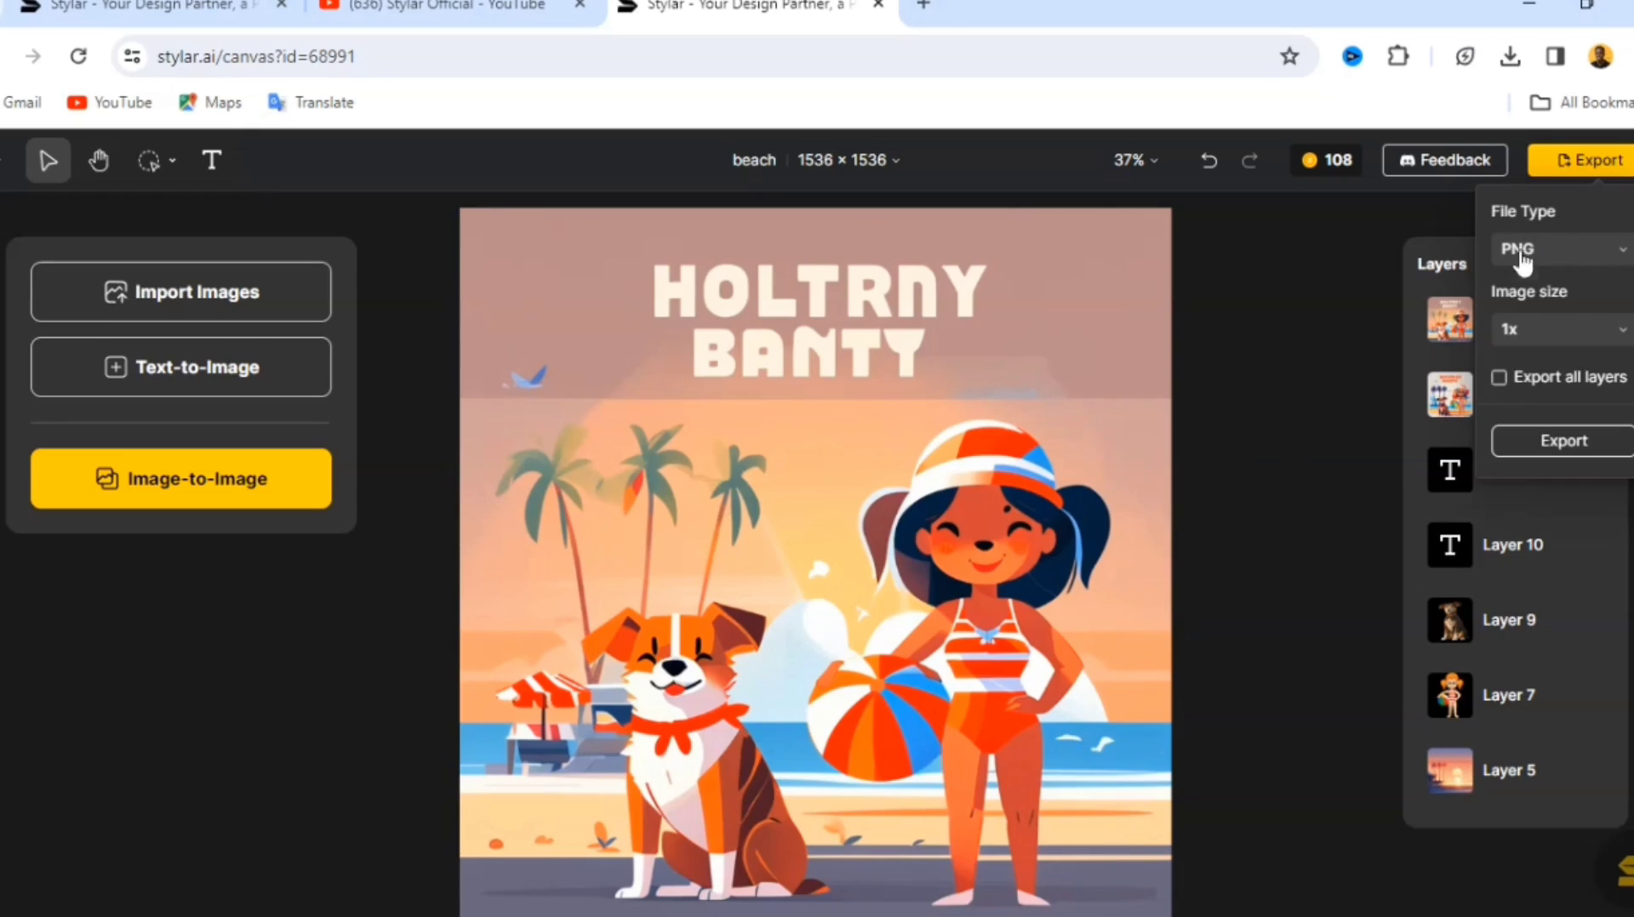
pyautogui.click(1552, 267)
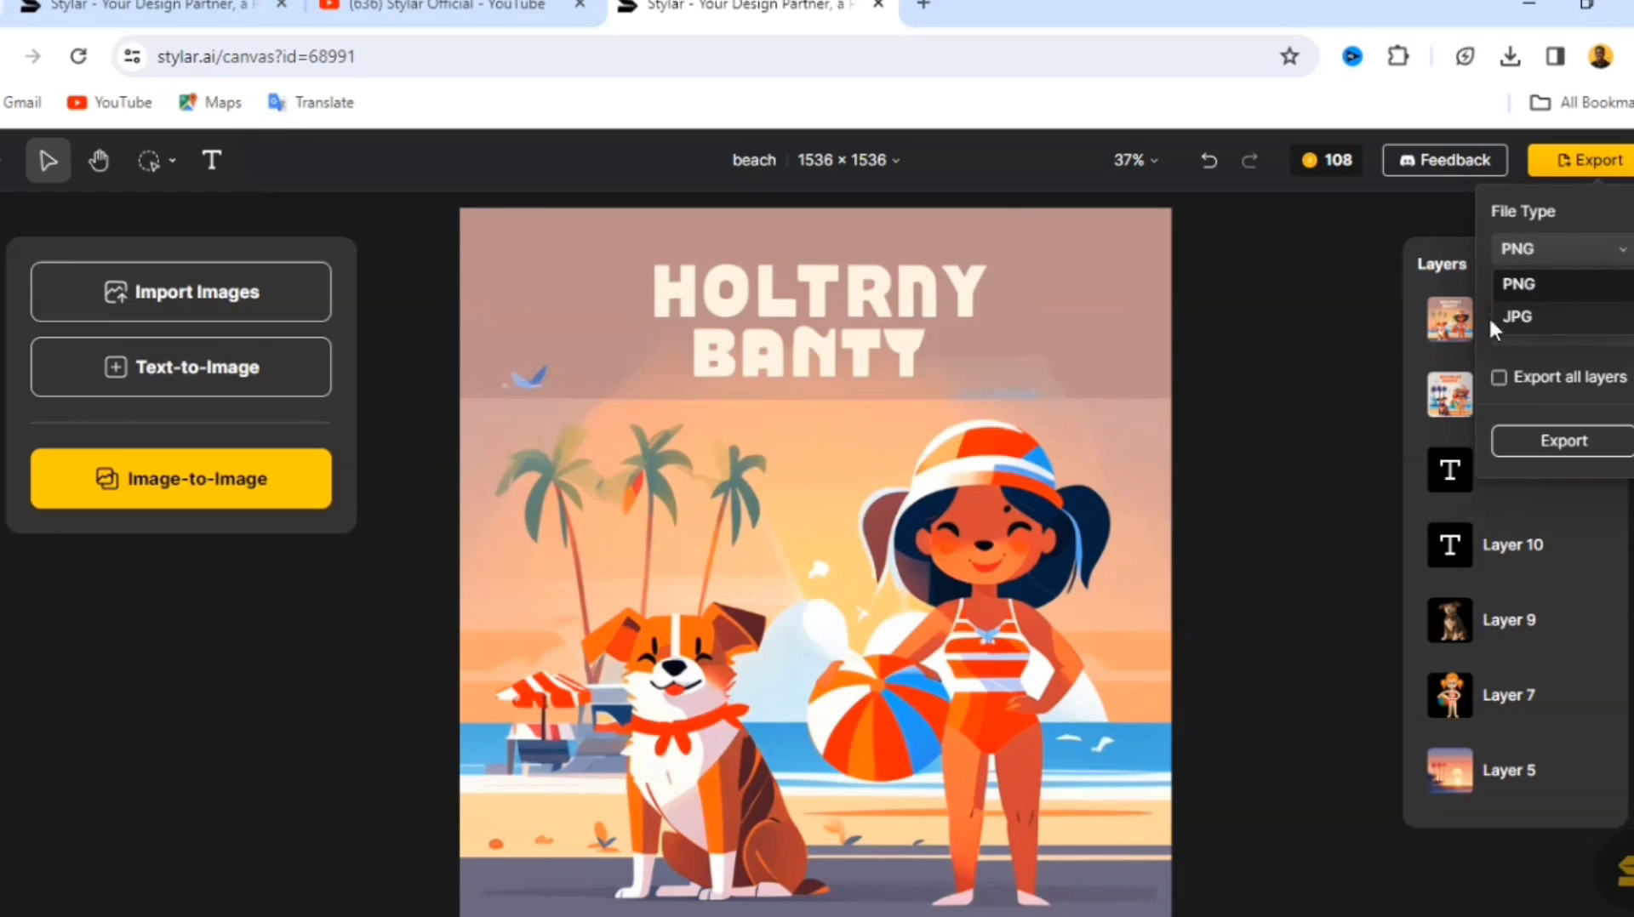
pyautogui.click(1574, 252)
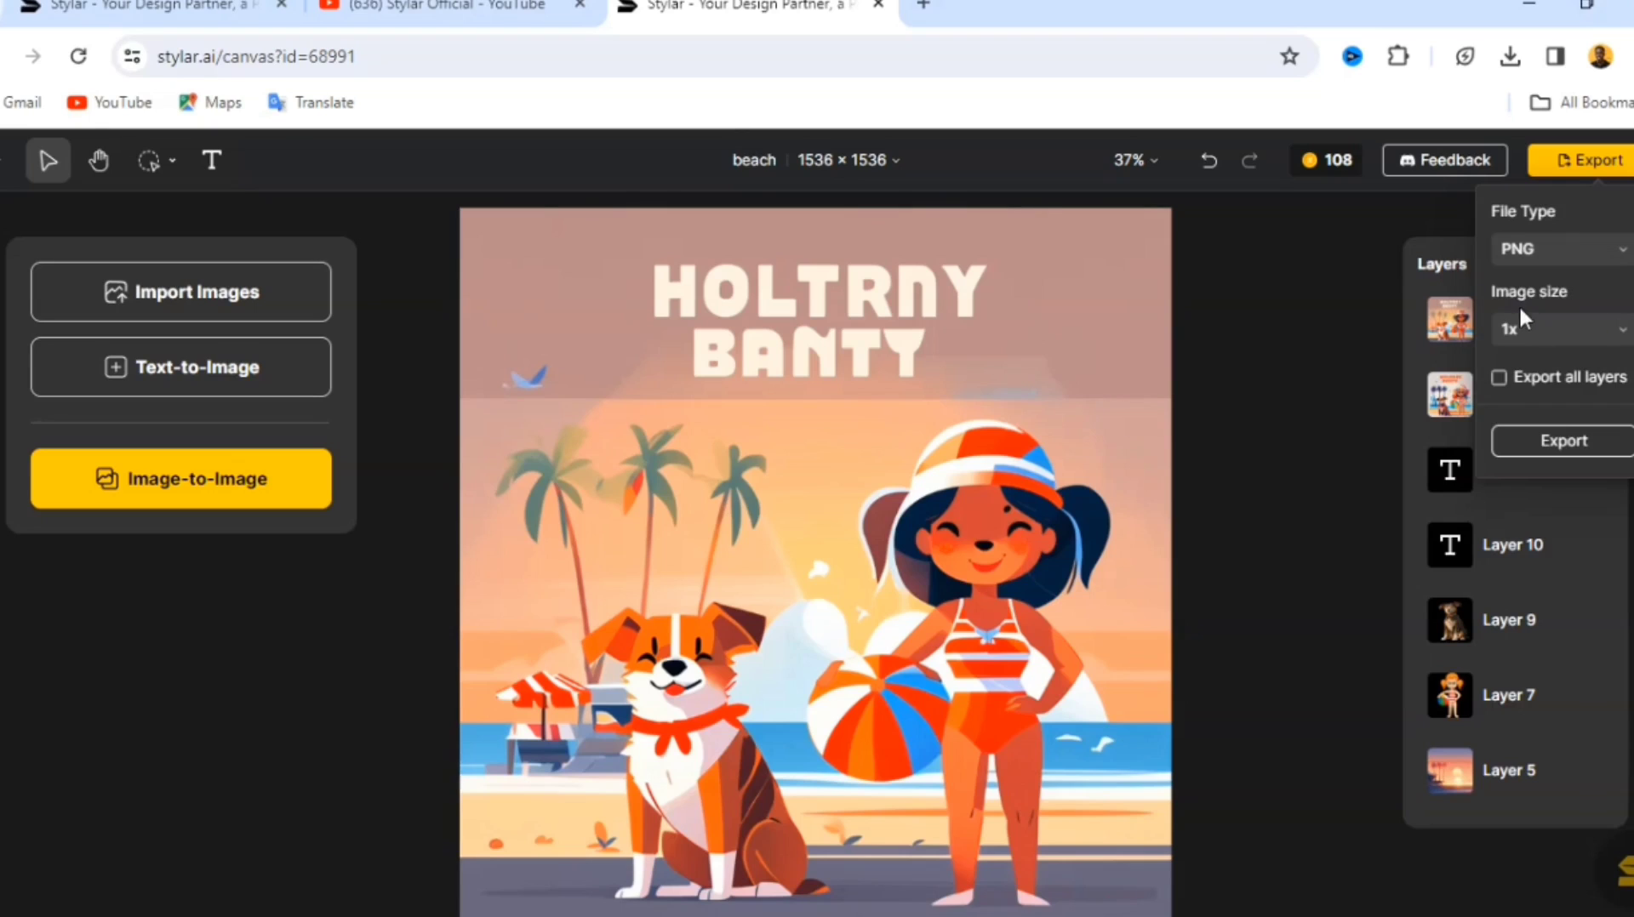
pyautogui.click(1592, 341)
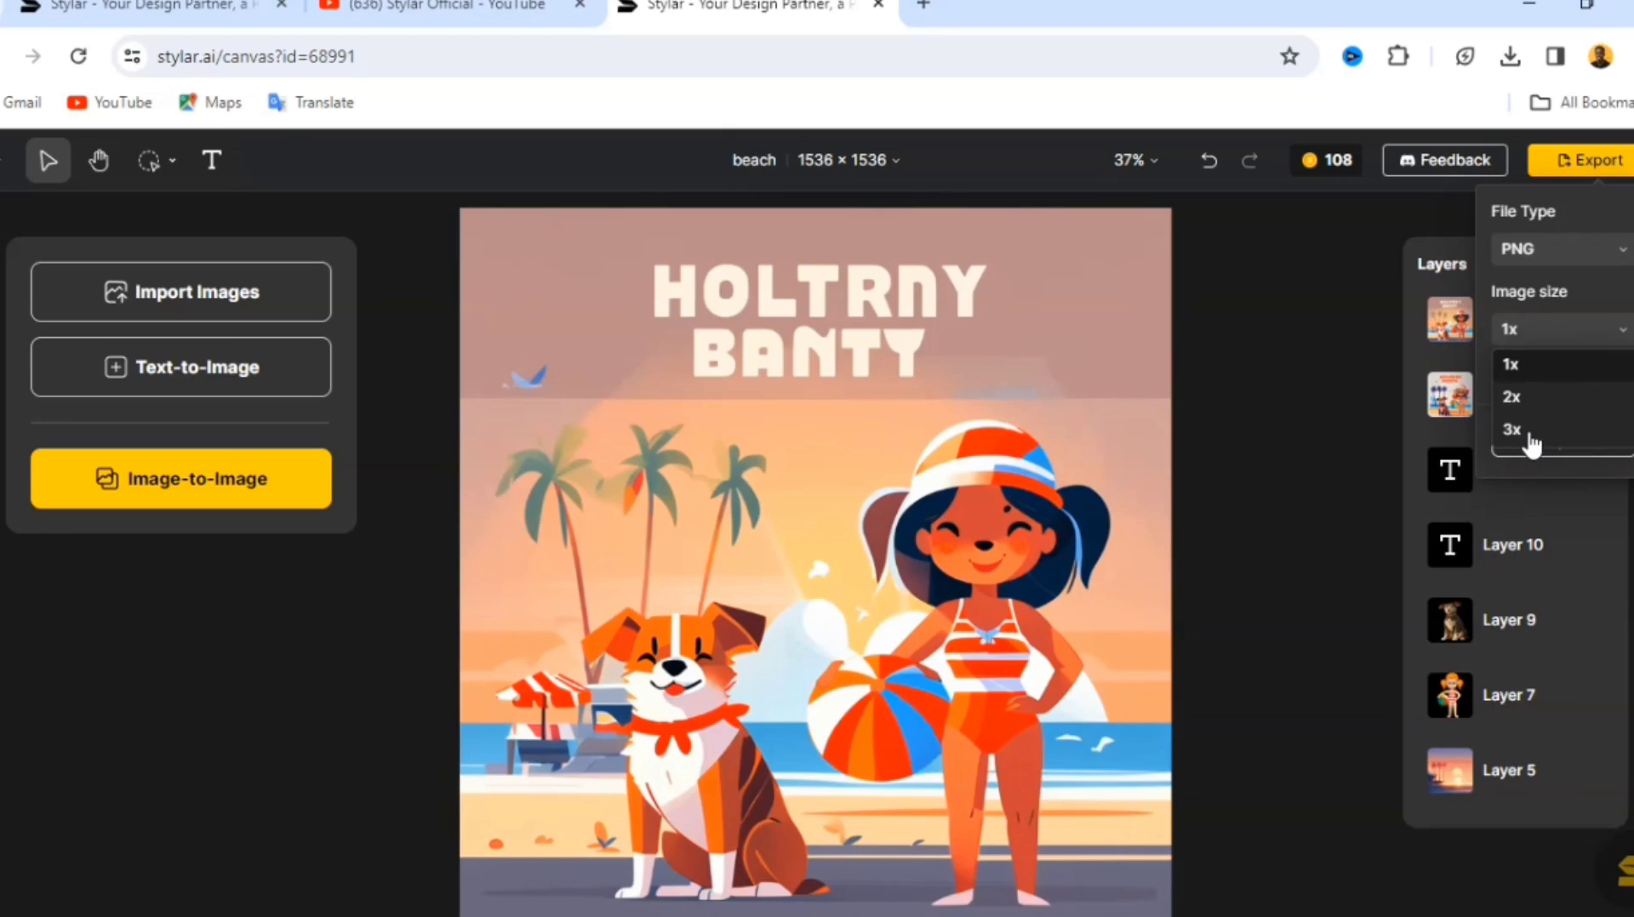
pyautogui.click(1526, 336)
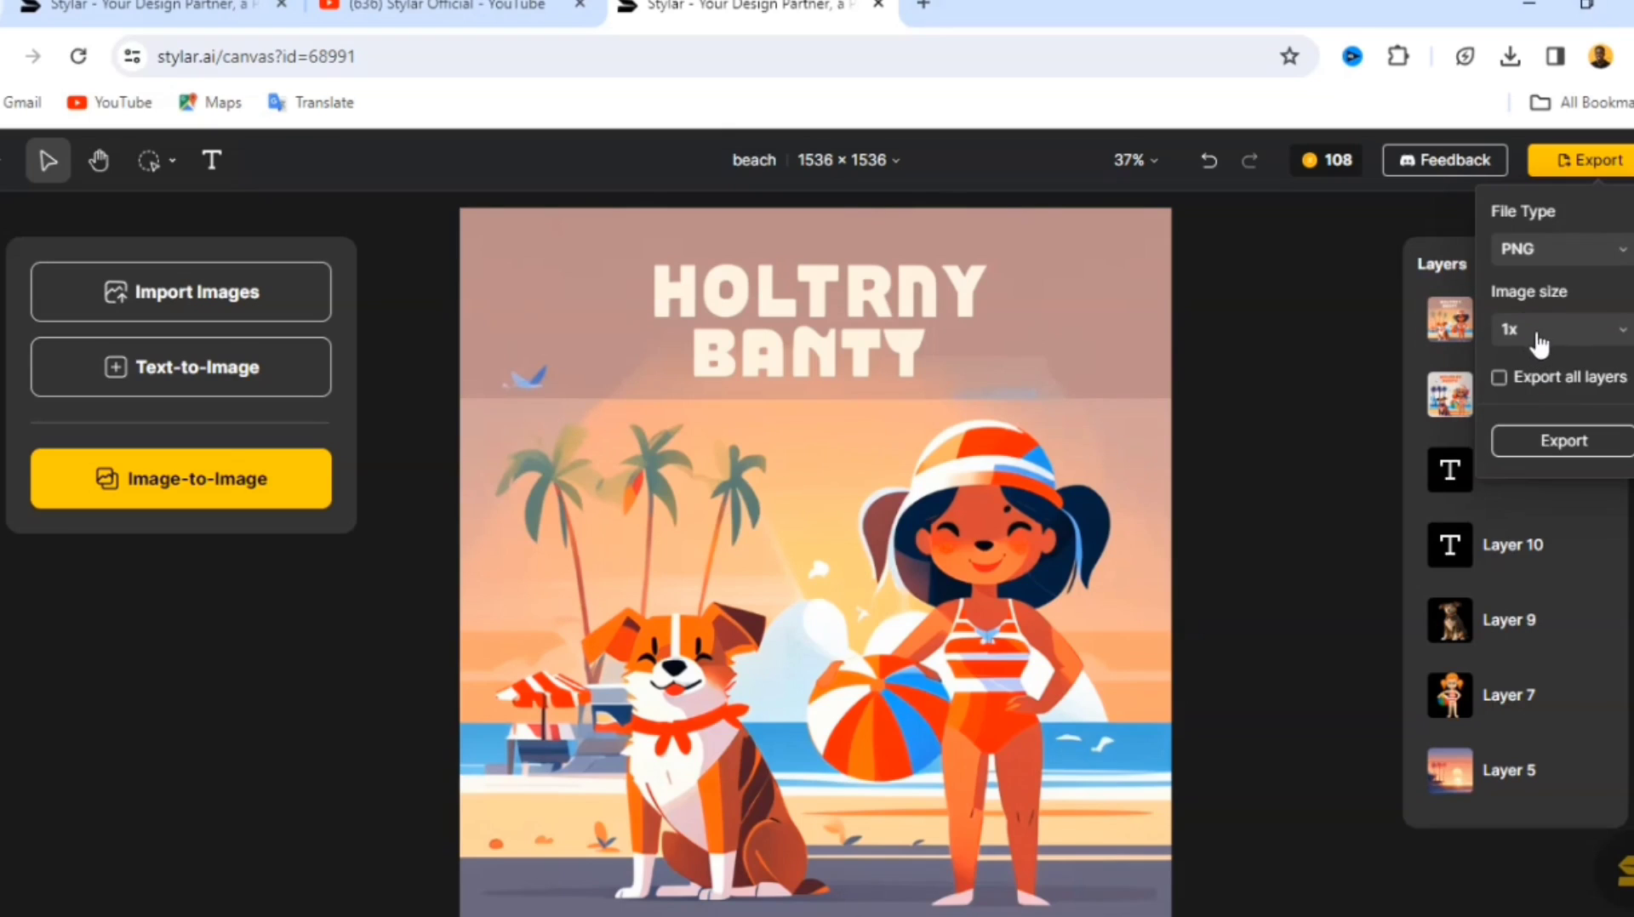
pyautogui.click(1500, 381)
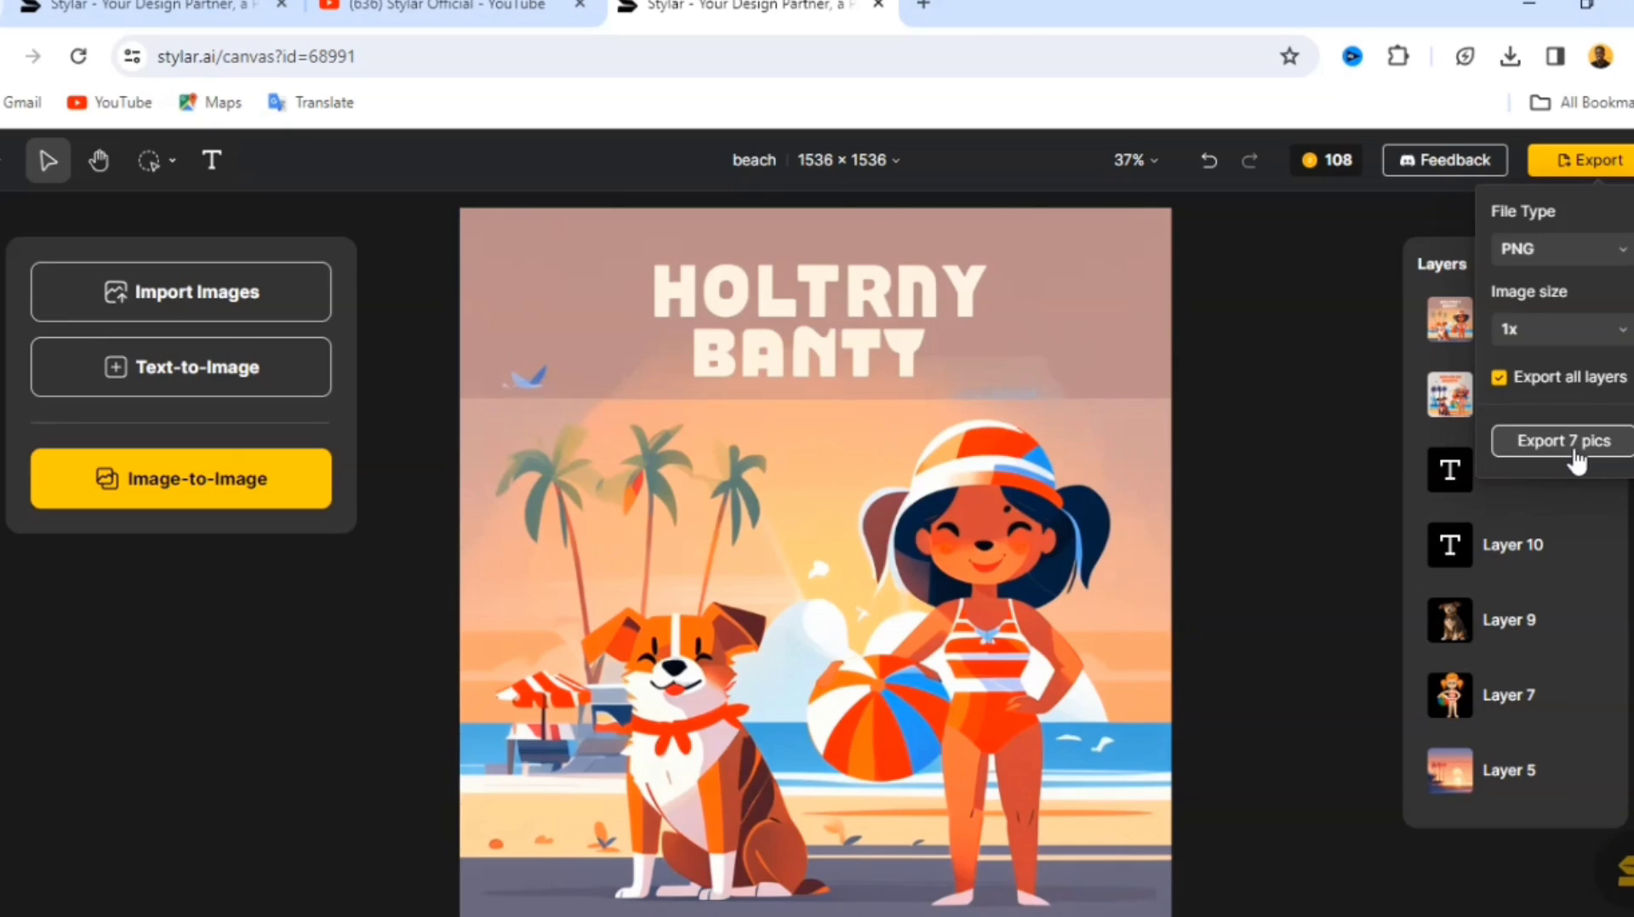
pyautogui.click(1499, 378)
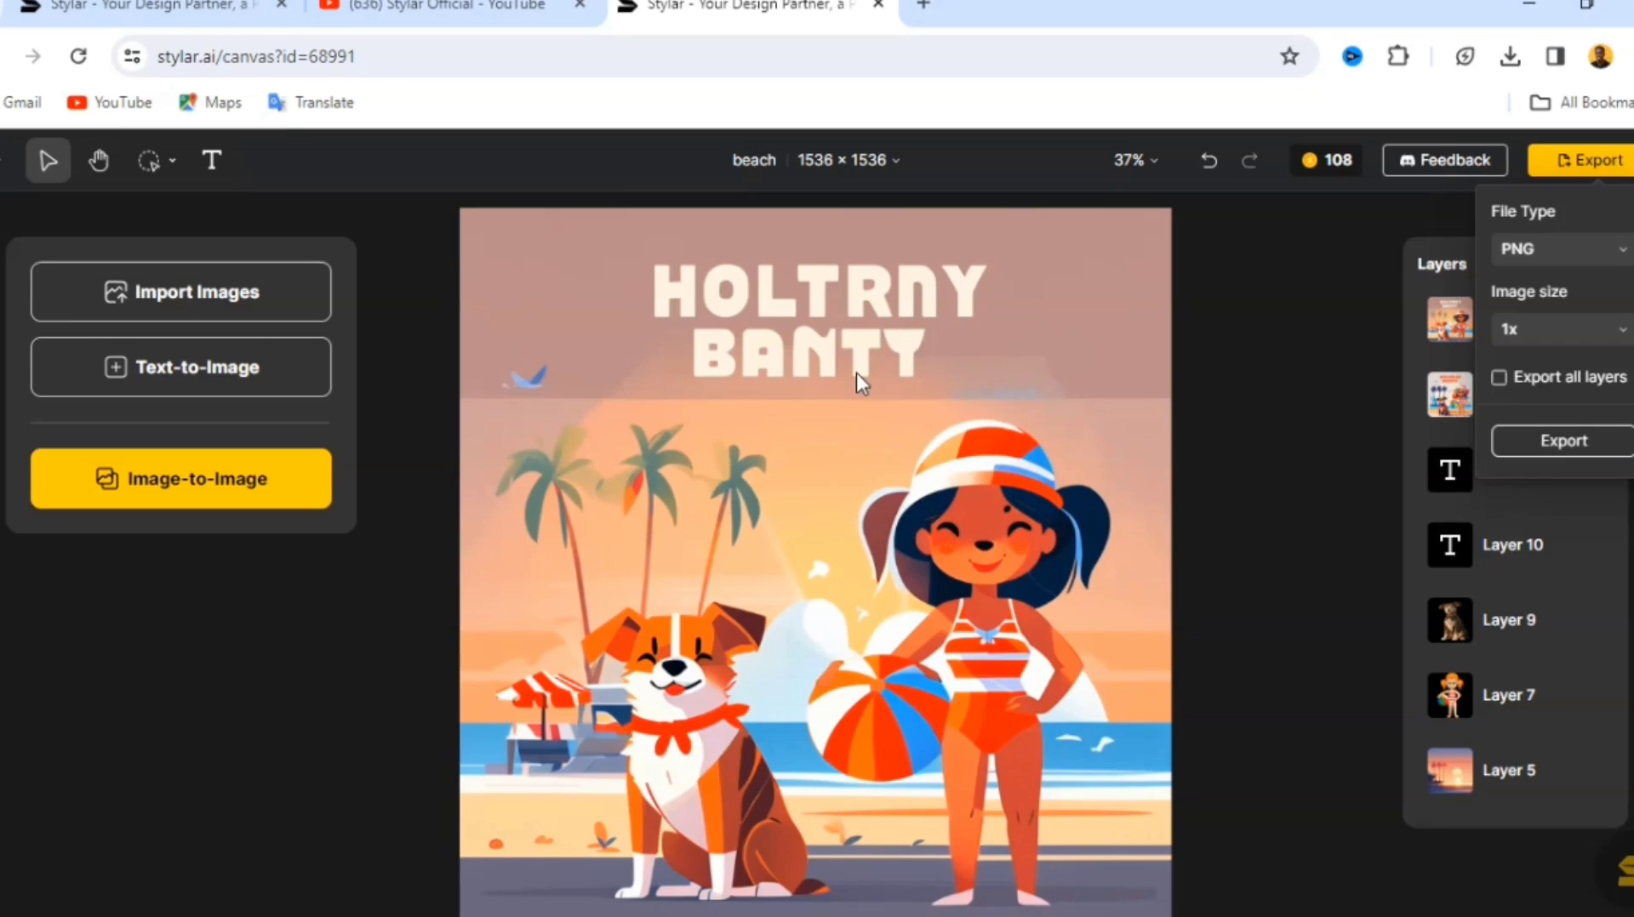
pyautogui.click(1482, 313)
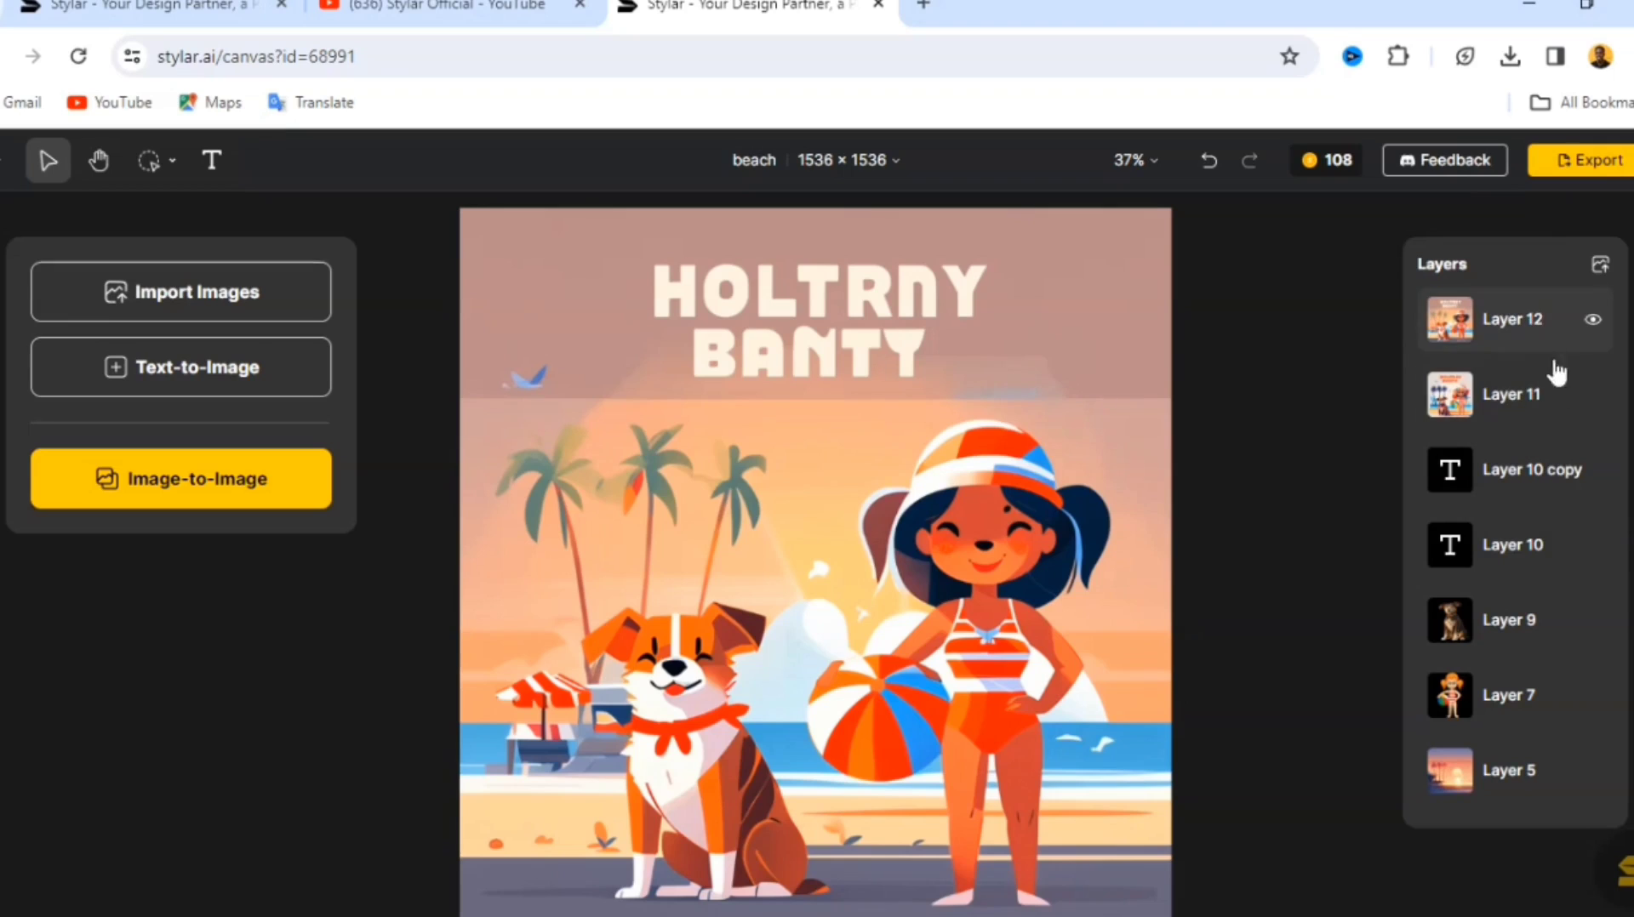
# - Delete the source layers from Layer 10 copy down to Layer 5, and compare the two remaining restyled layers by toggling Layer 12's visibility
pyautogui.click(1530, 473)
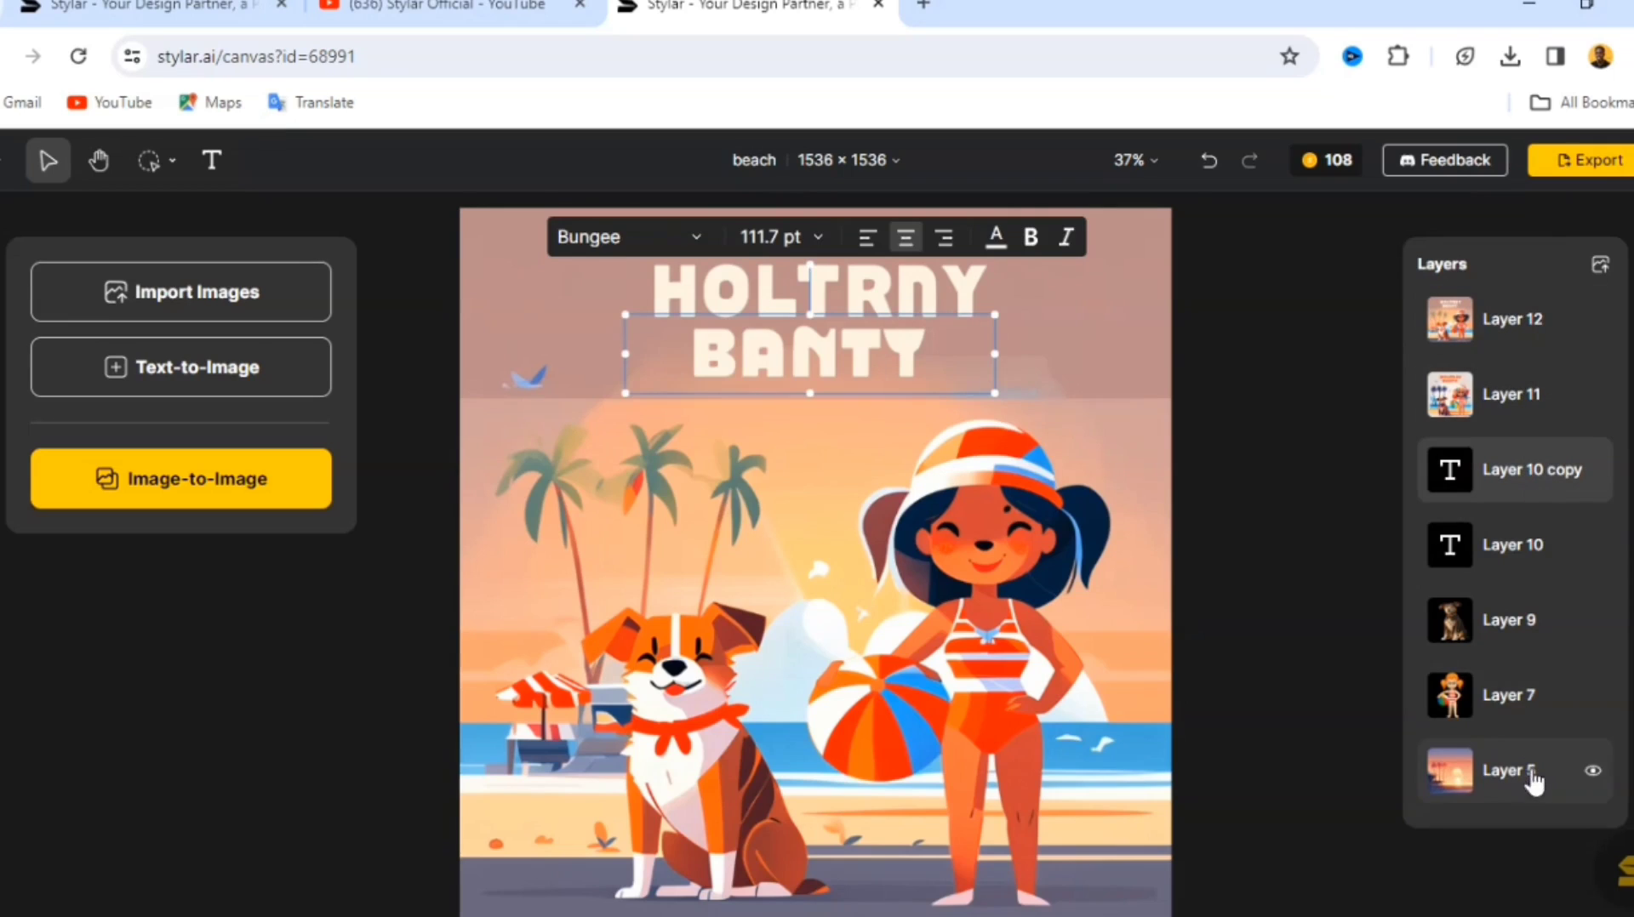
pyautogui.keyDown('shift'); pyautogui.click(1533, 780); pyautogui.keyUp('shift')
pyautogui.rightClick(1546, 483)
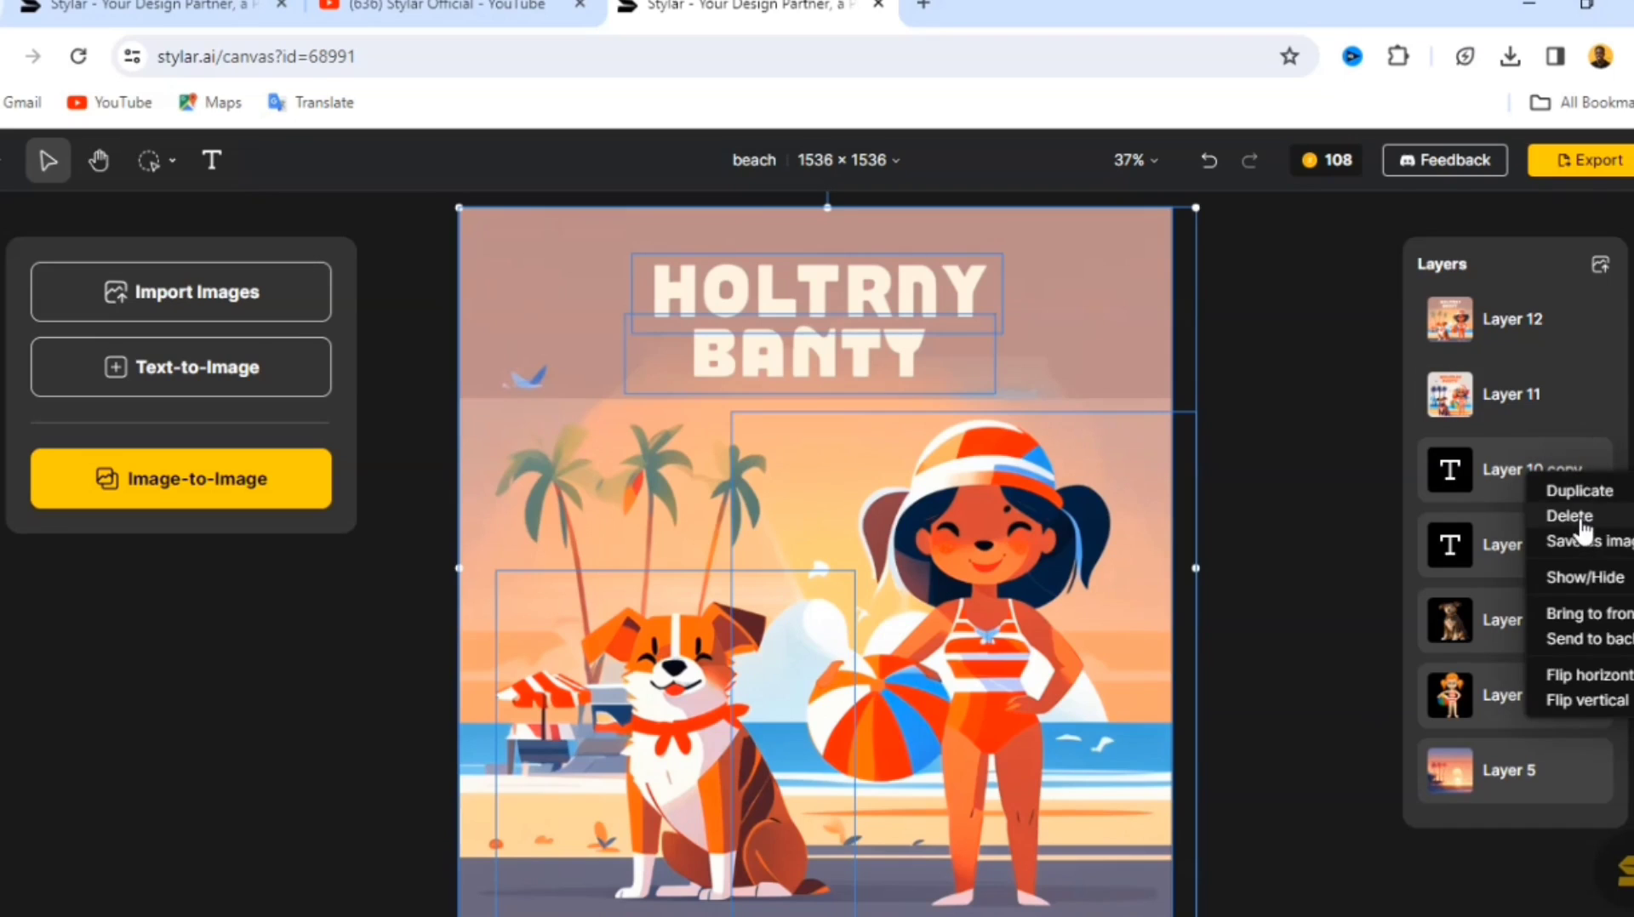
pyautogui.click(1570, 518)
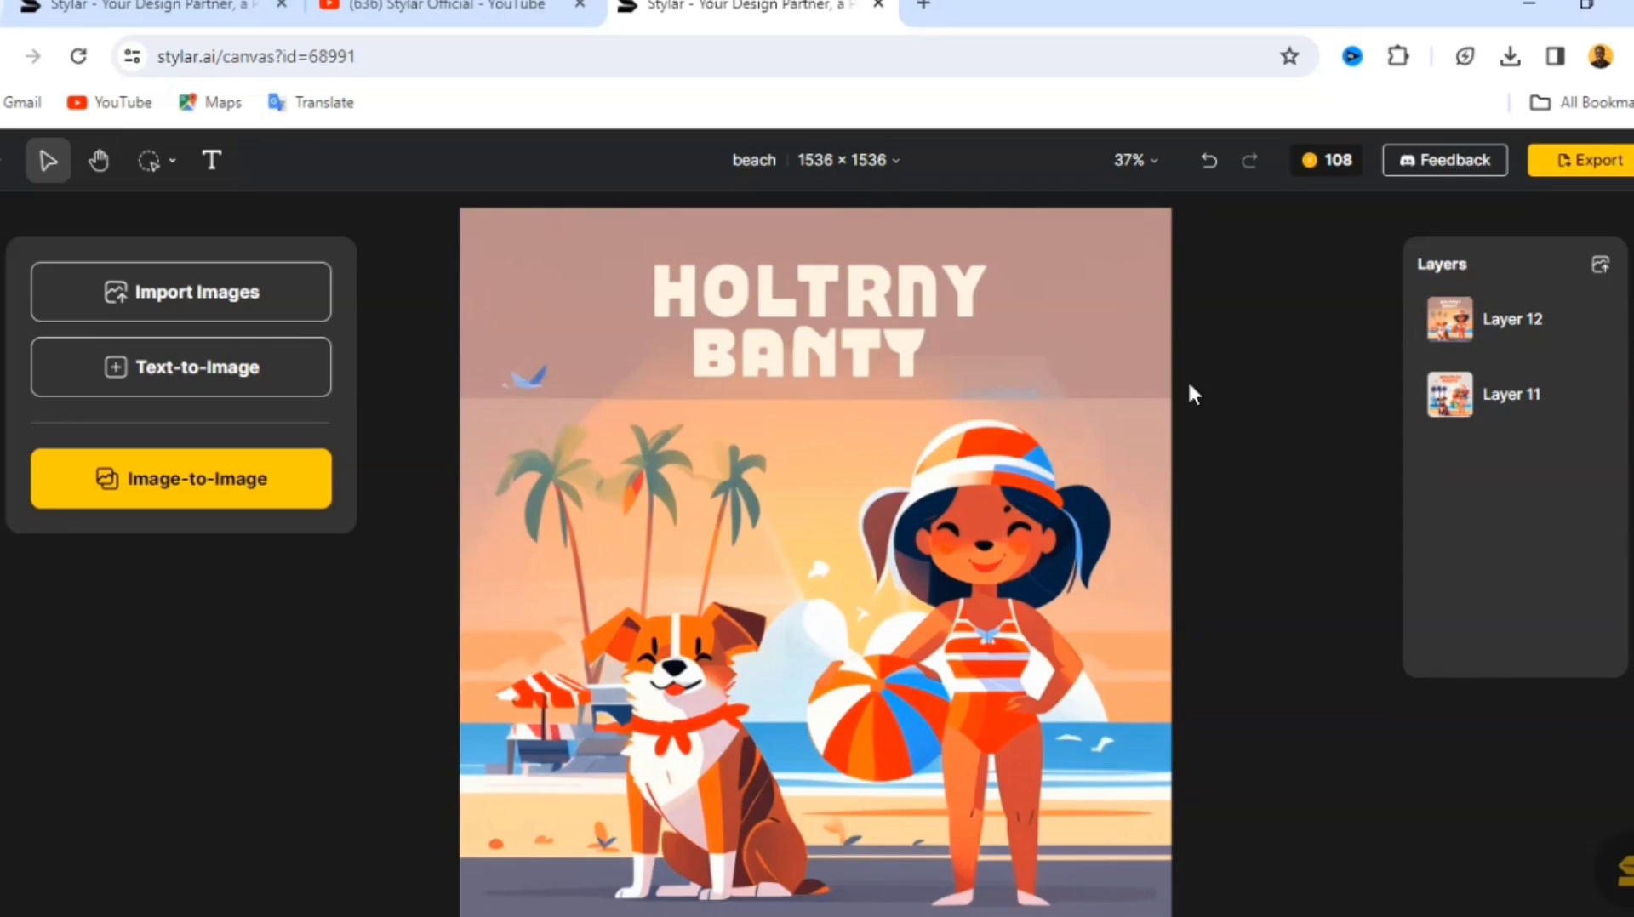
pyautogui.click(1593, 322)
pyautogui.click(1594, 321)
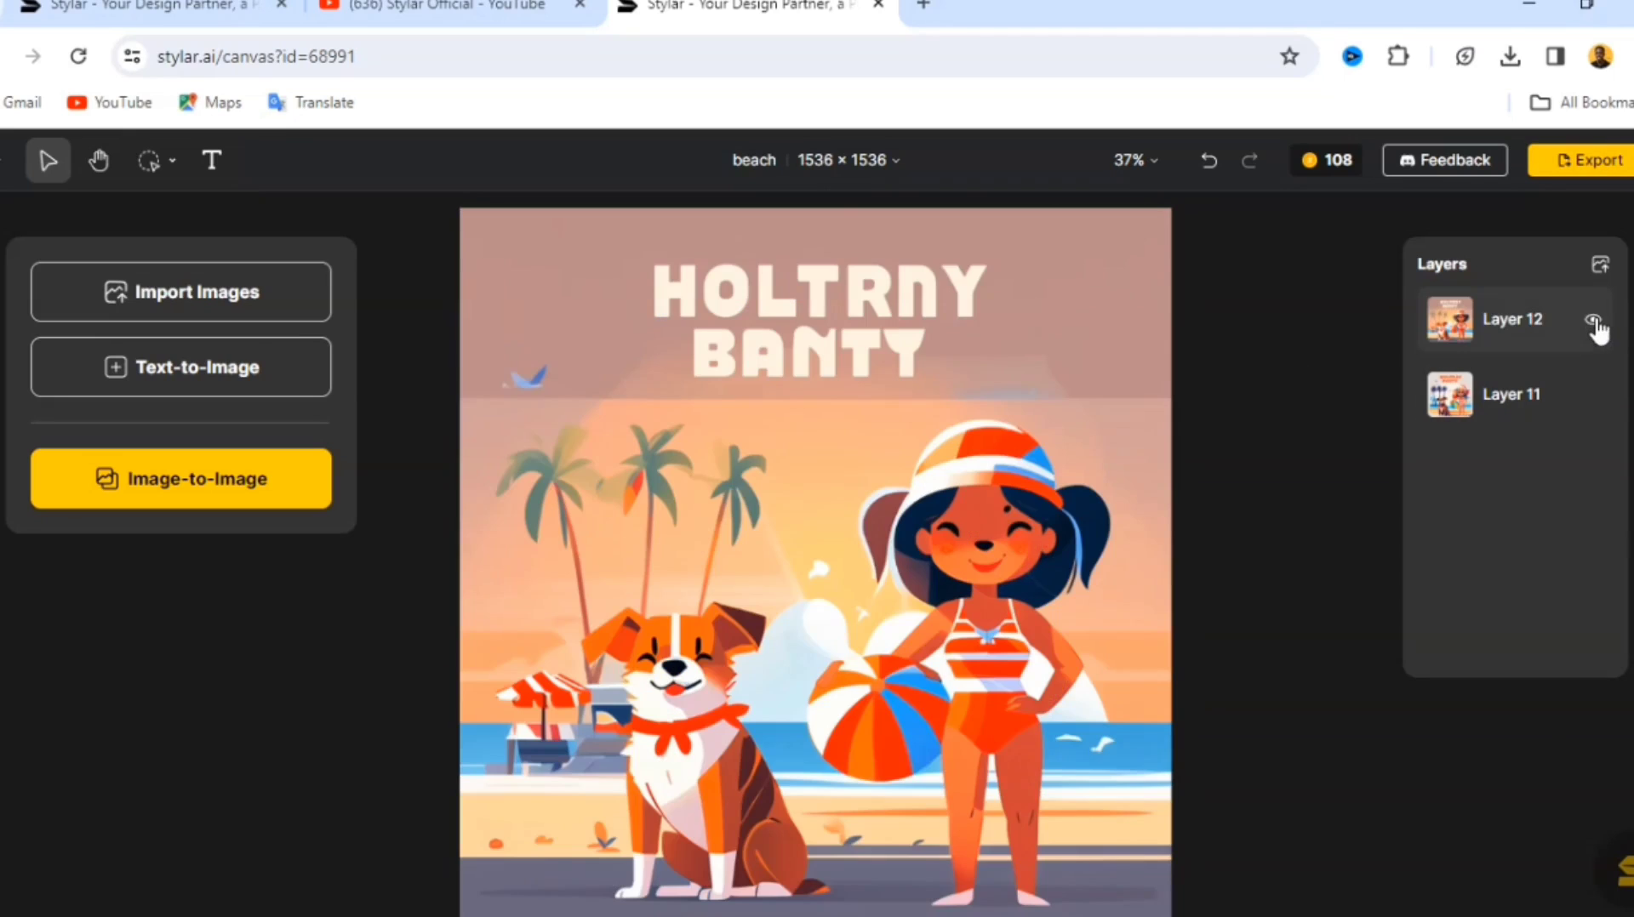
# - Export all layers as PNG at 1x and save them as the zipped folder "beach" in Downloads
pyautogui.click(1583, 160)
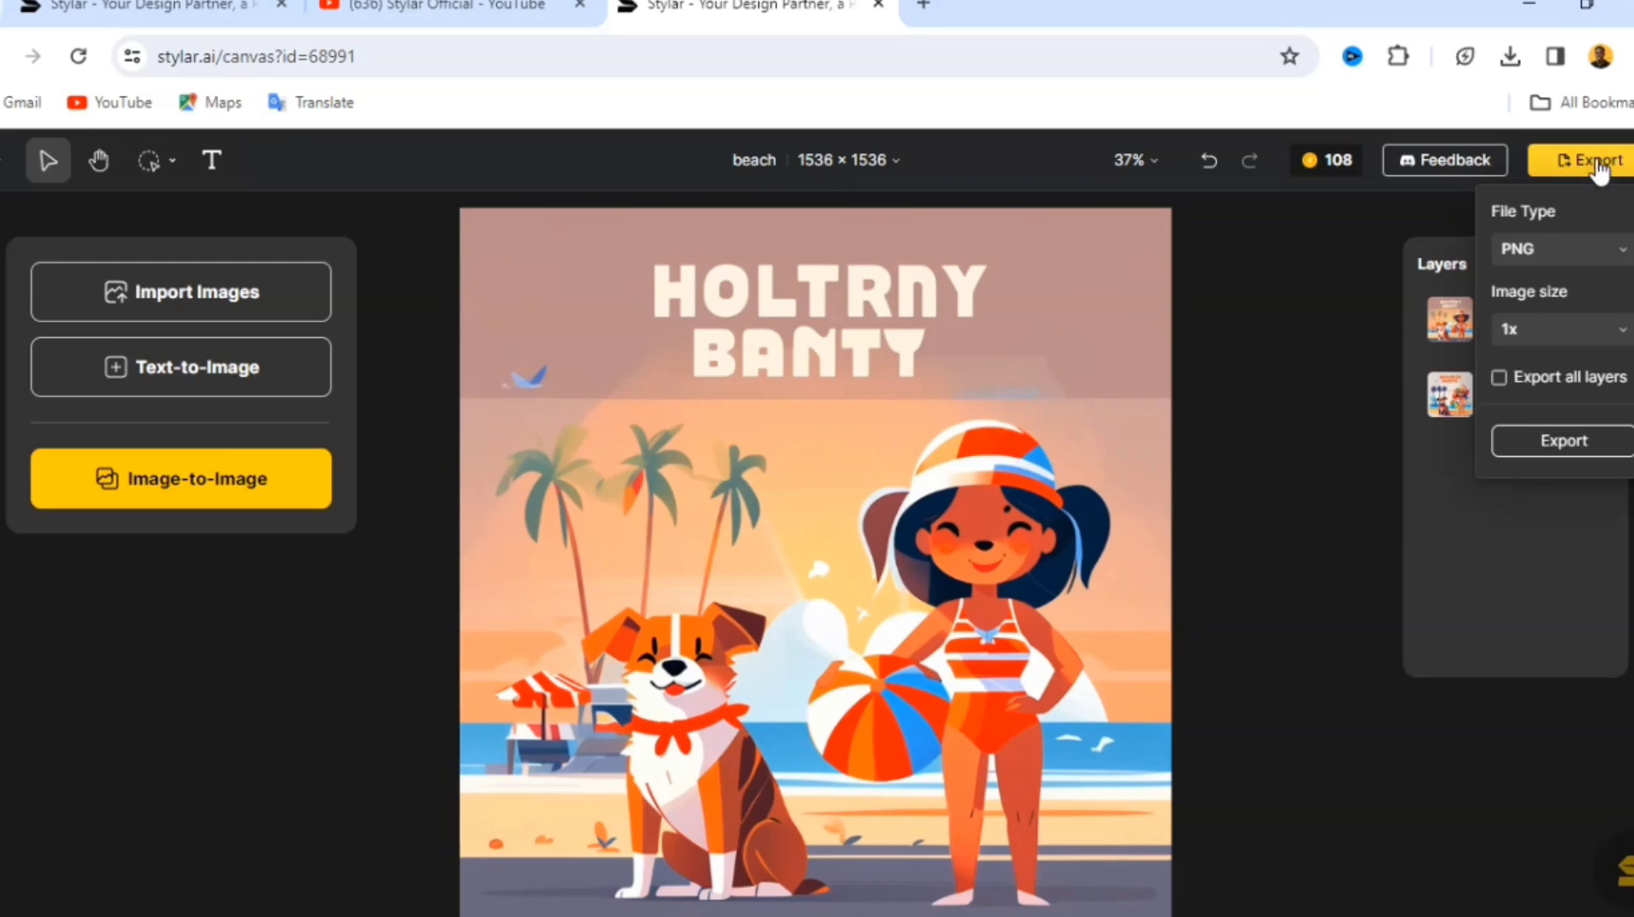
pyautogui.click(1500, 382)
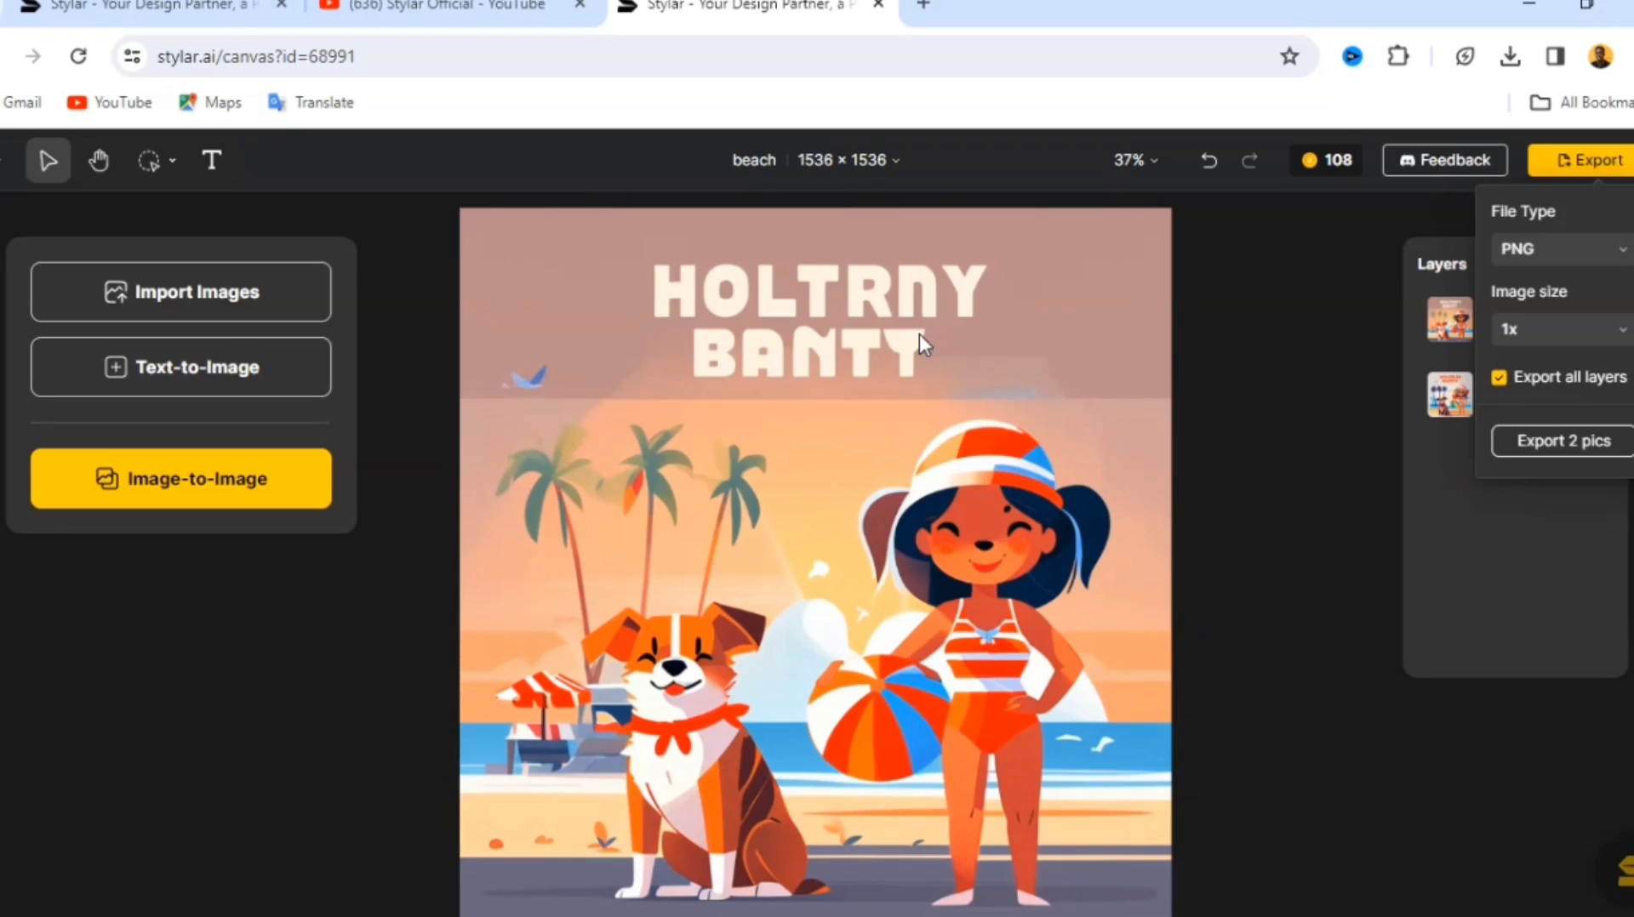
pyautogui.click(1571, 451)
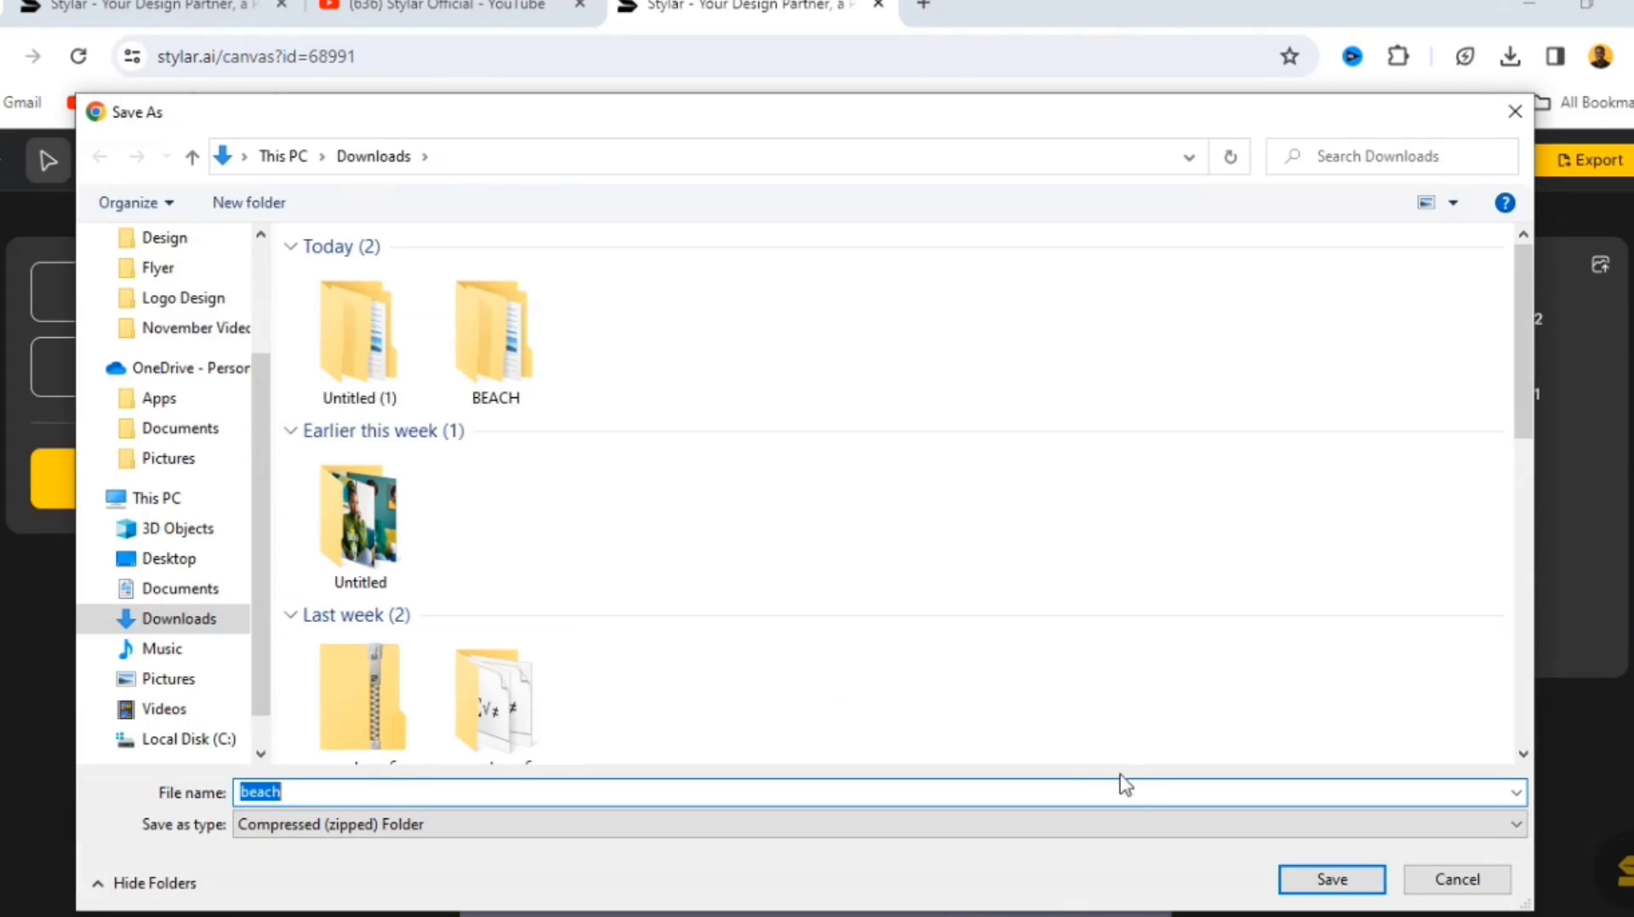
pyautogui.click(1322, 883)
# - Look up the exported beach.zip in the browser's downloads and in the Downloads folder in File Explorer, leaving the folder window minimised
pyautogui.click(1508, 58)
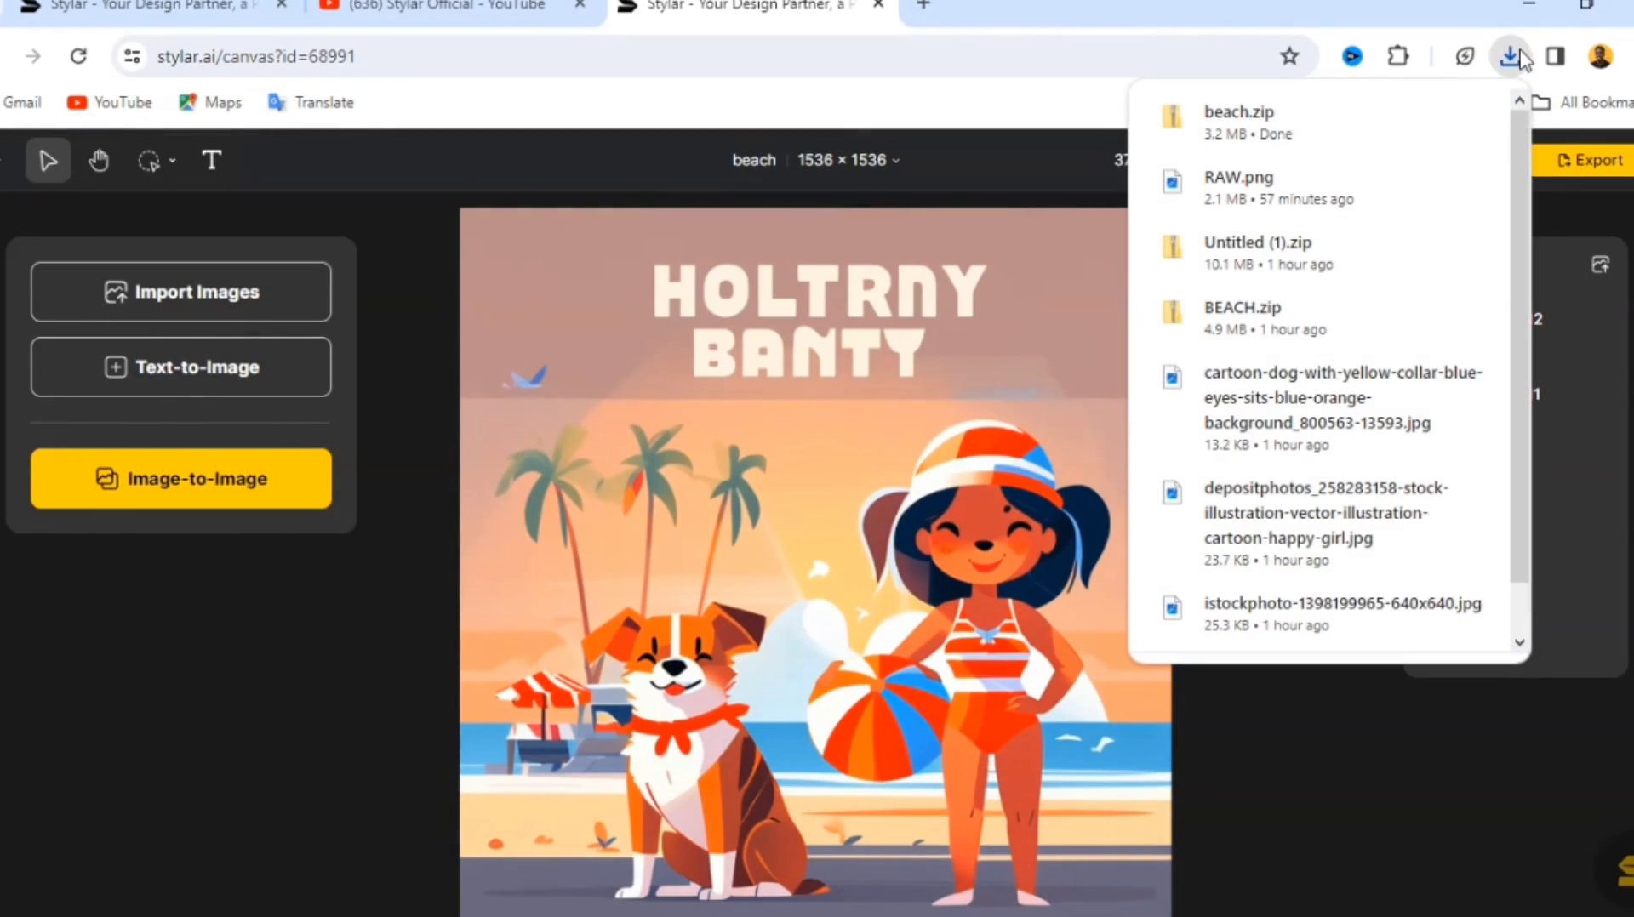
pyautogui.click(1509, 57)
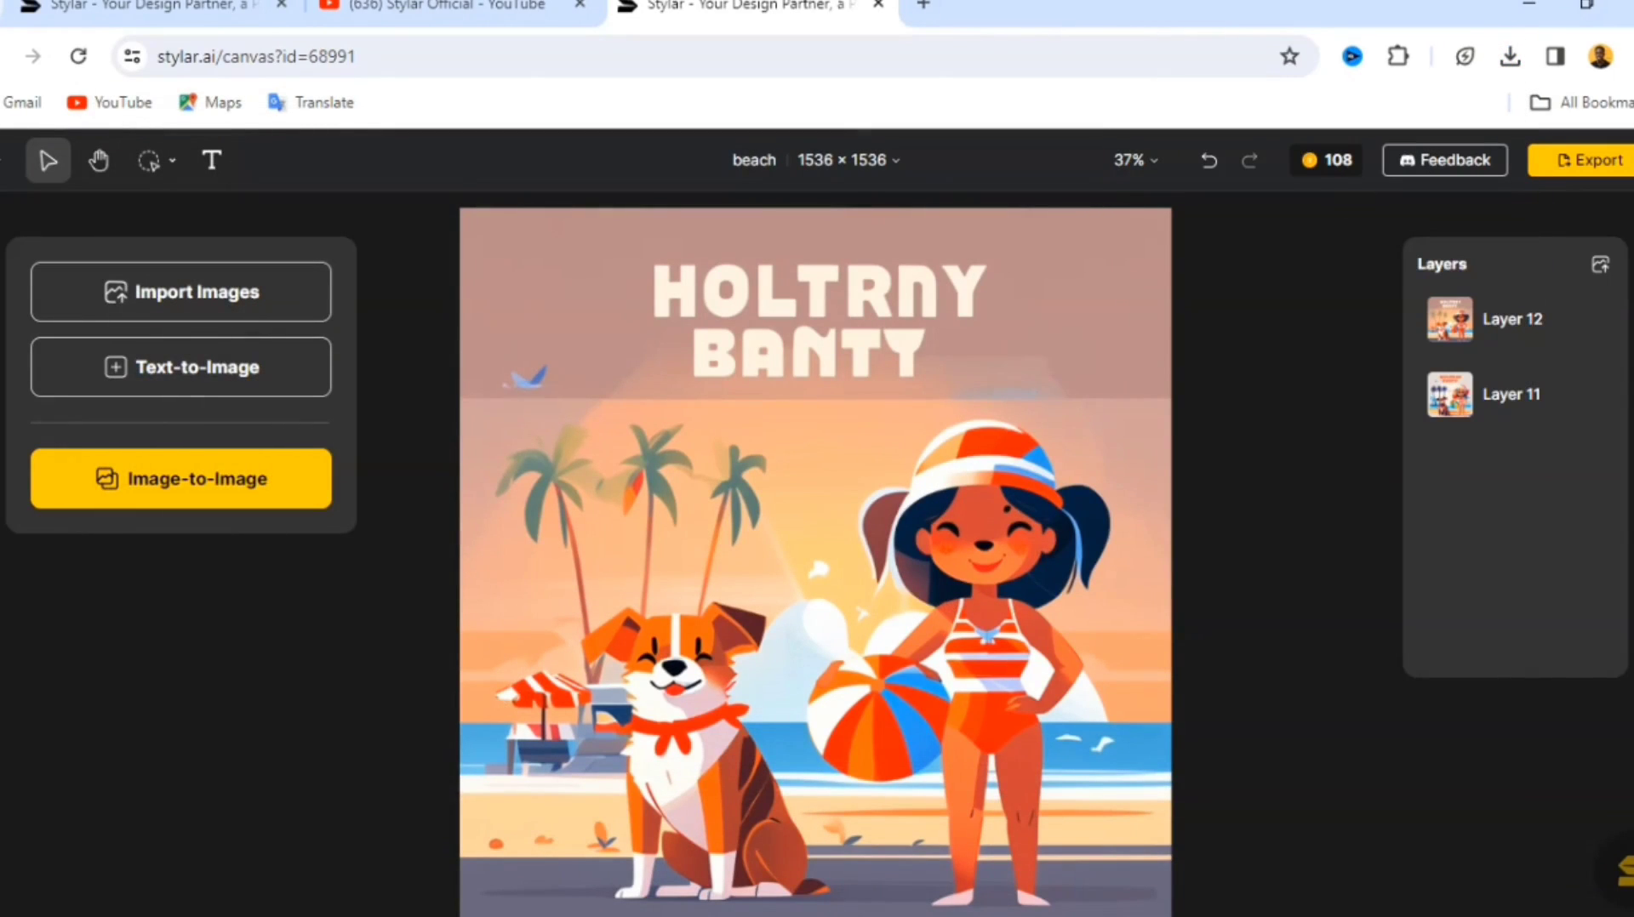
pyautogui.click(1527, 5)
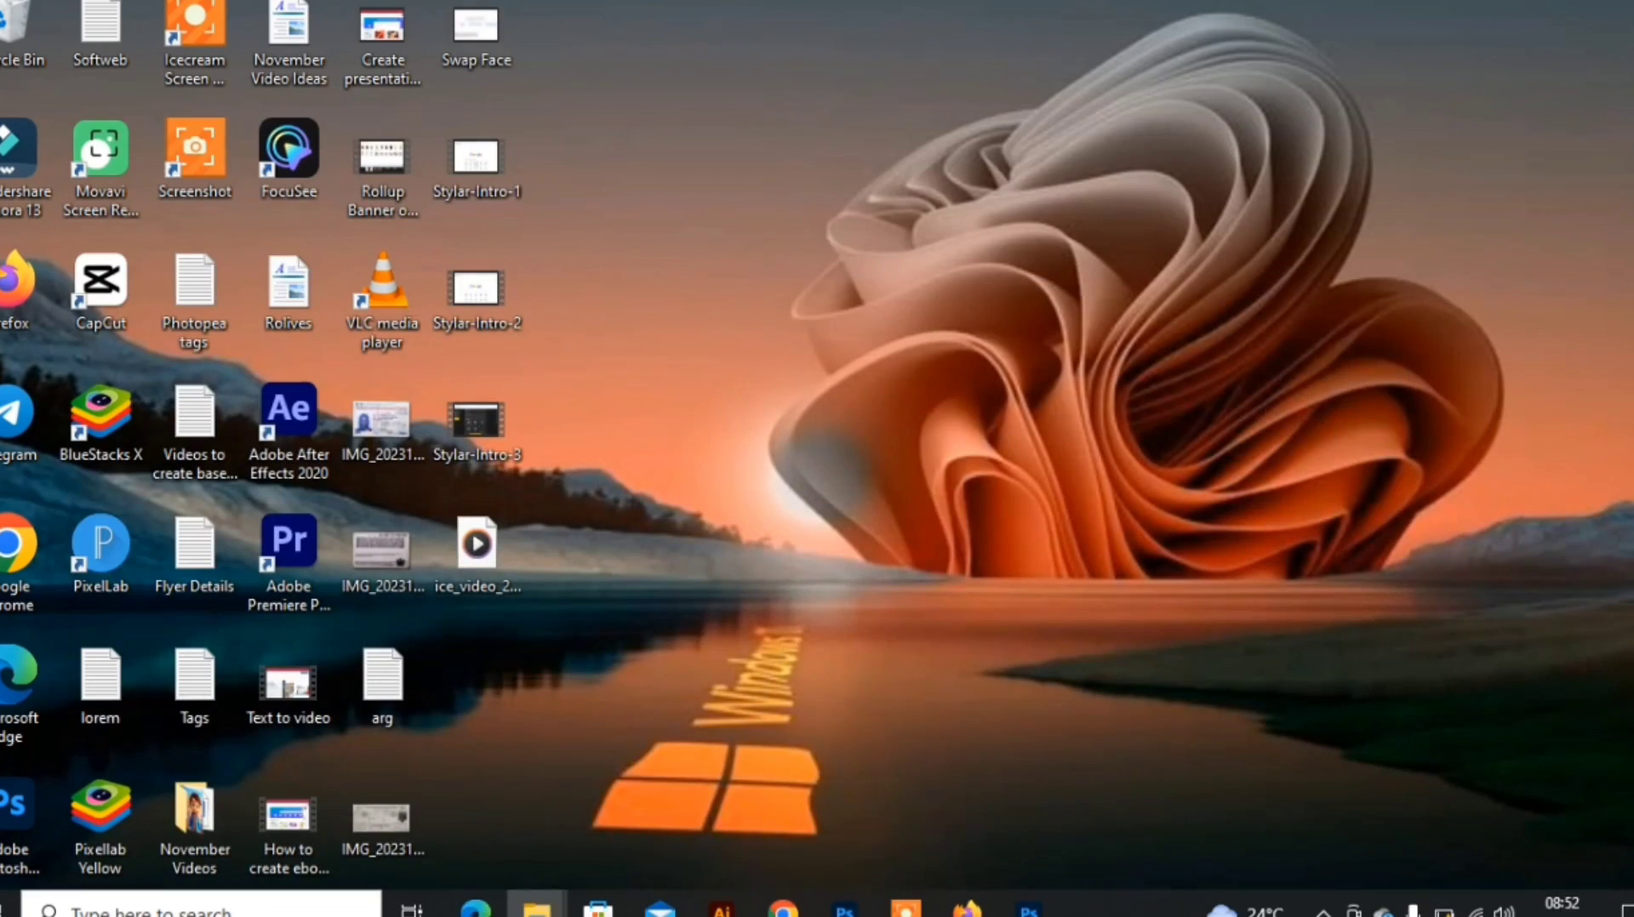
pyautogui.moveTo(536, 906)
pyautogui.click(460, 830)
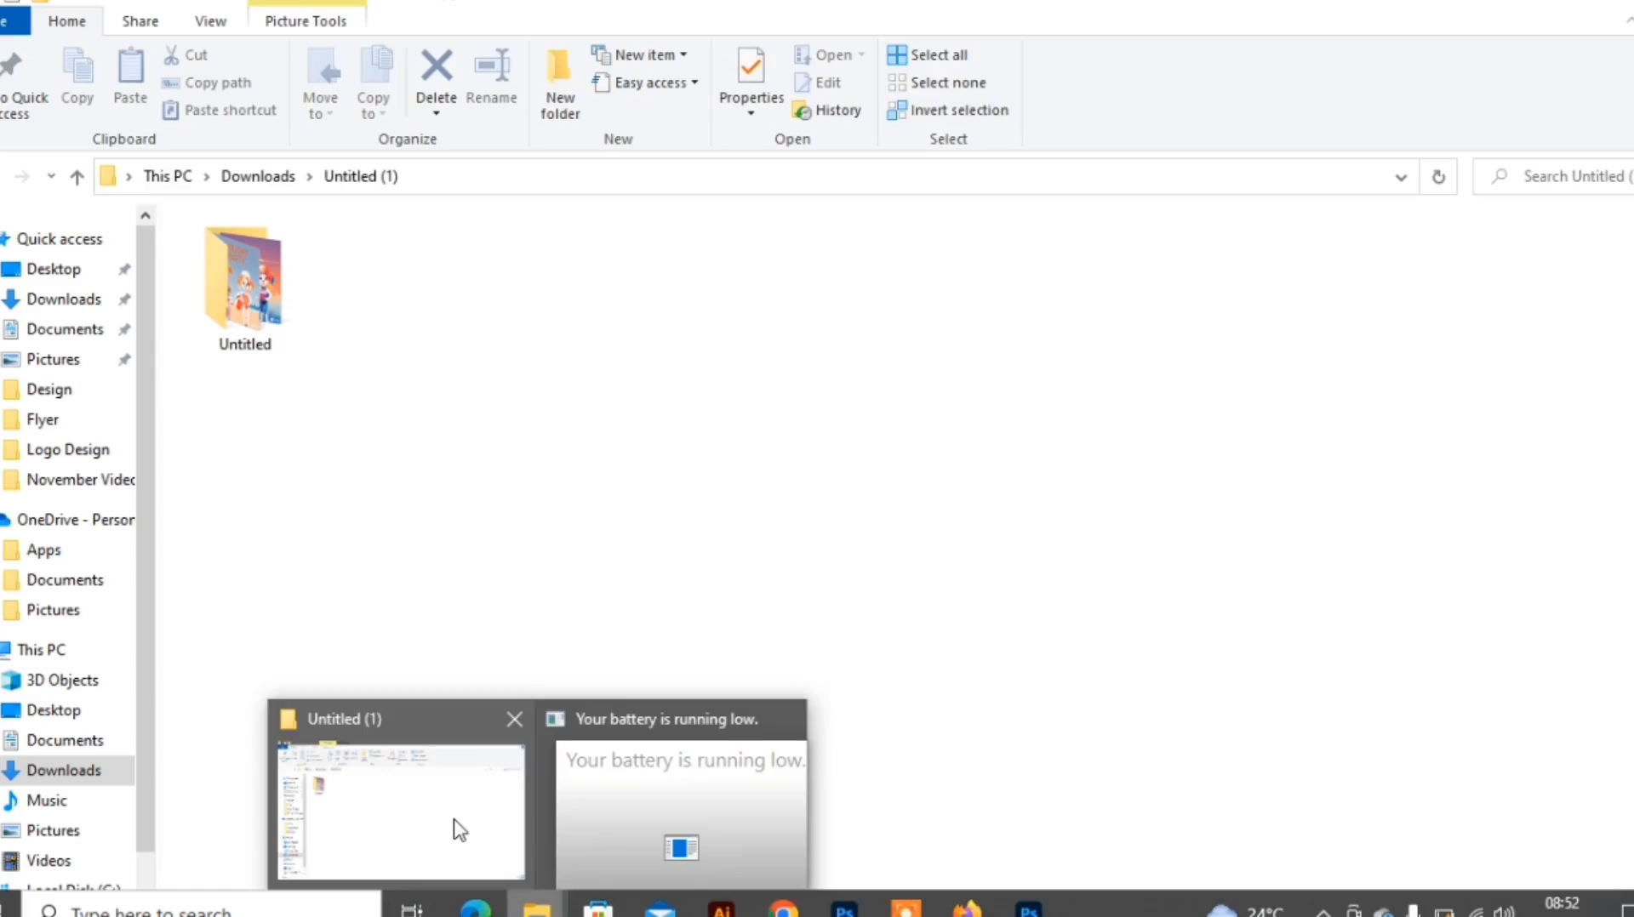
pyautogui.click(258, 176)
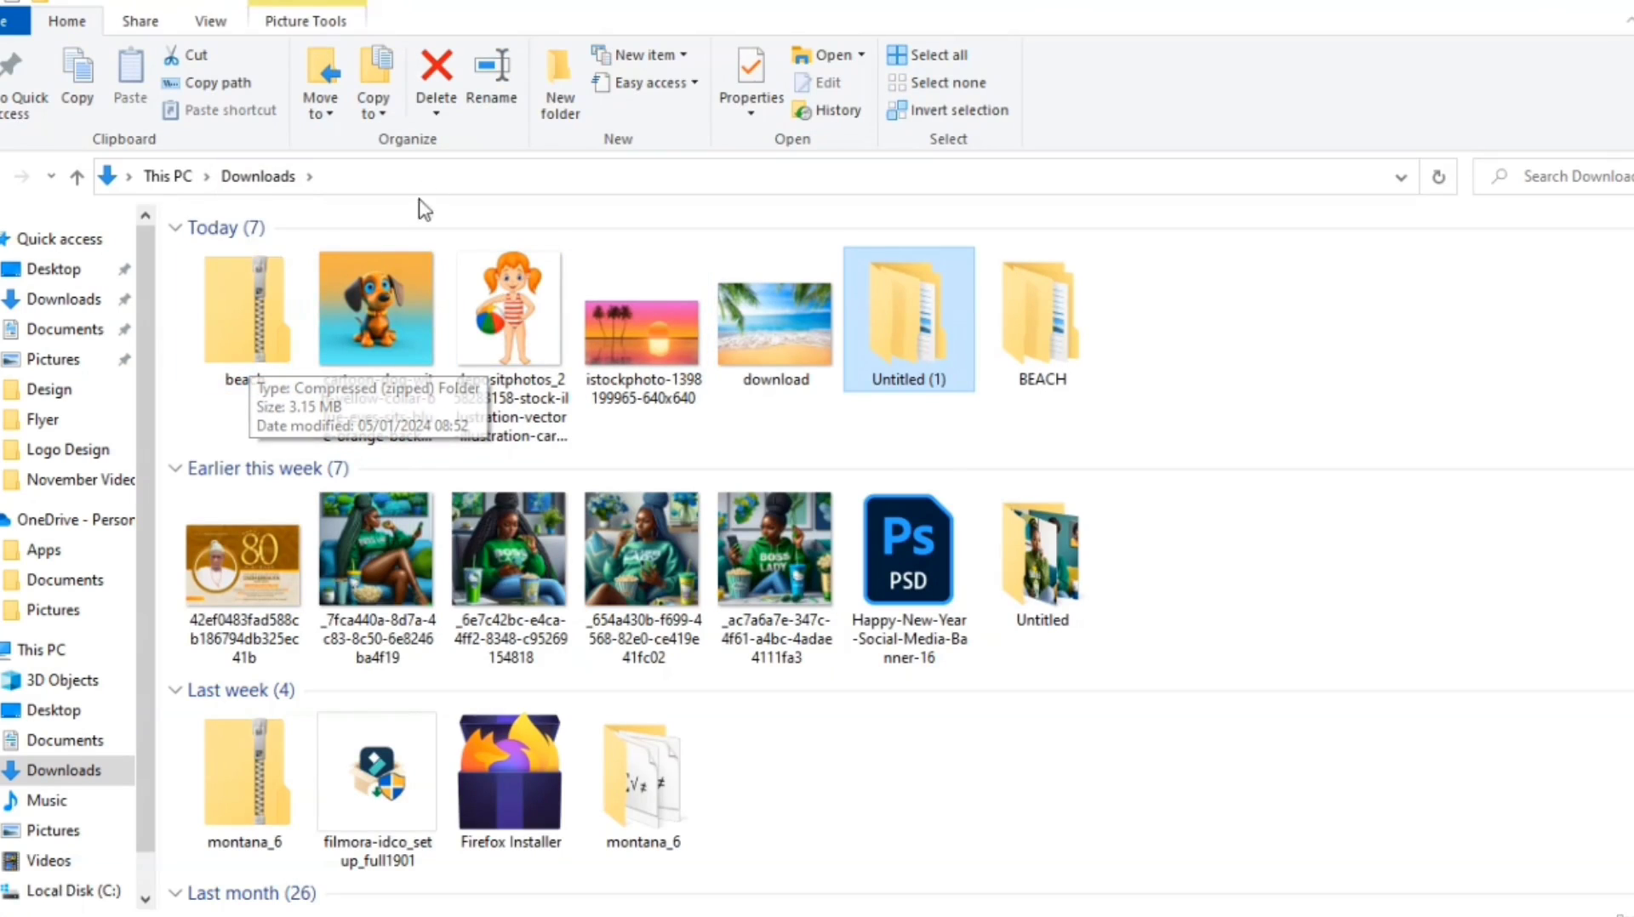
pyautogui.click(1546, 2)
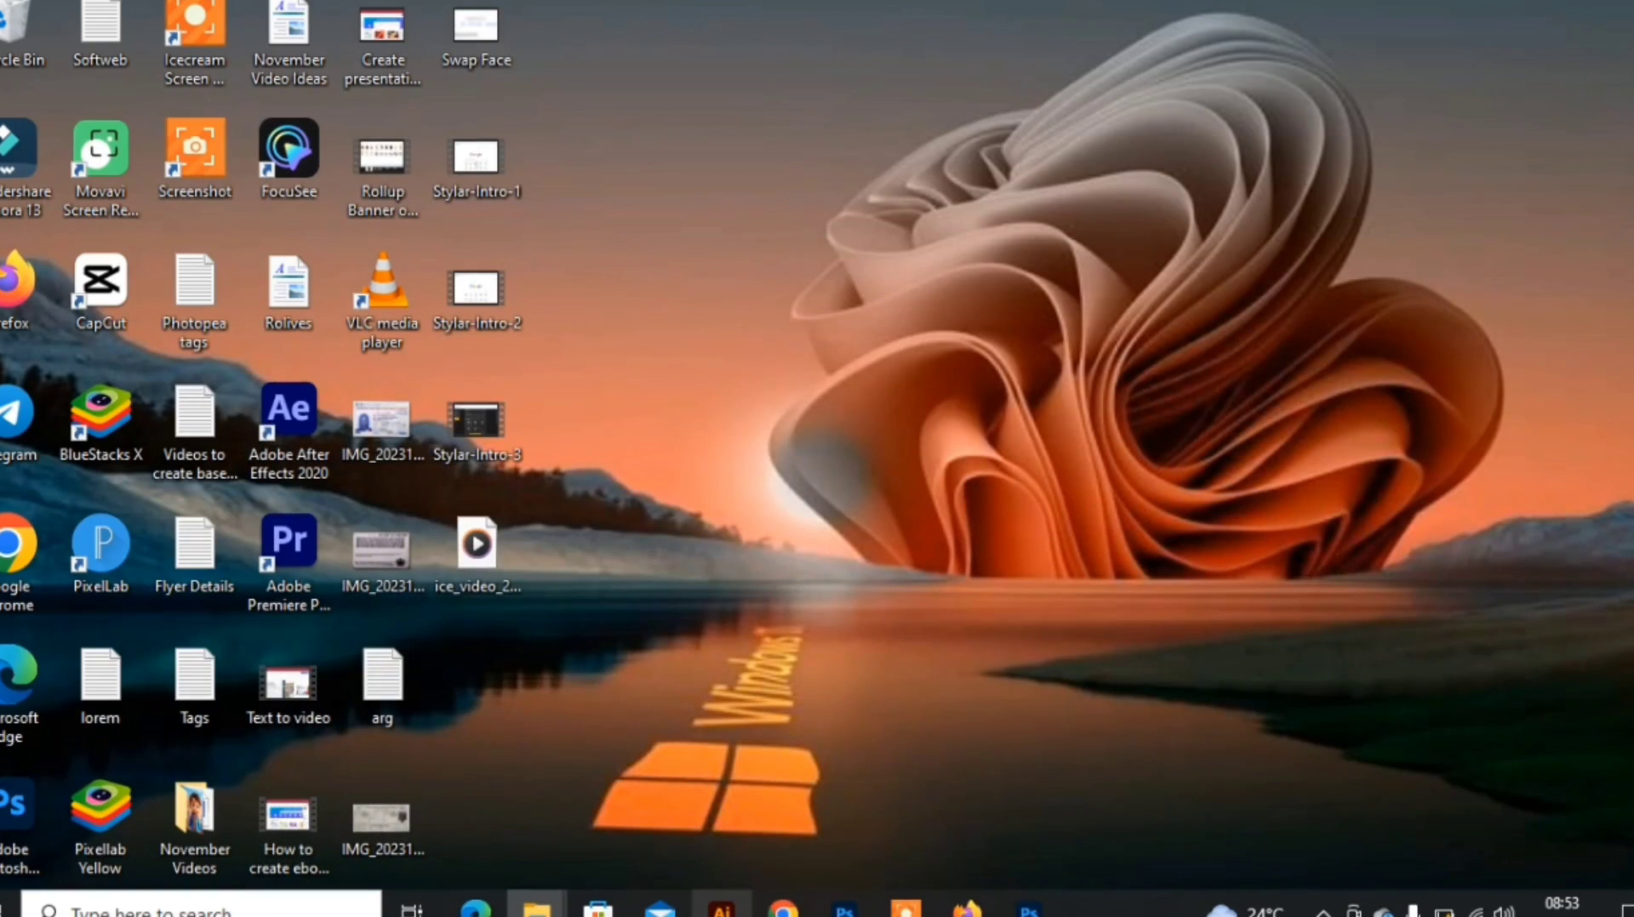